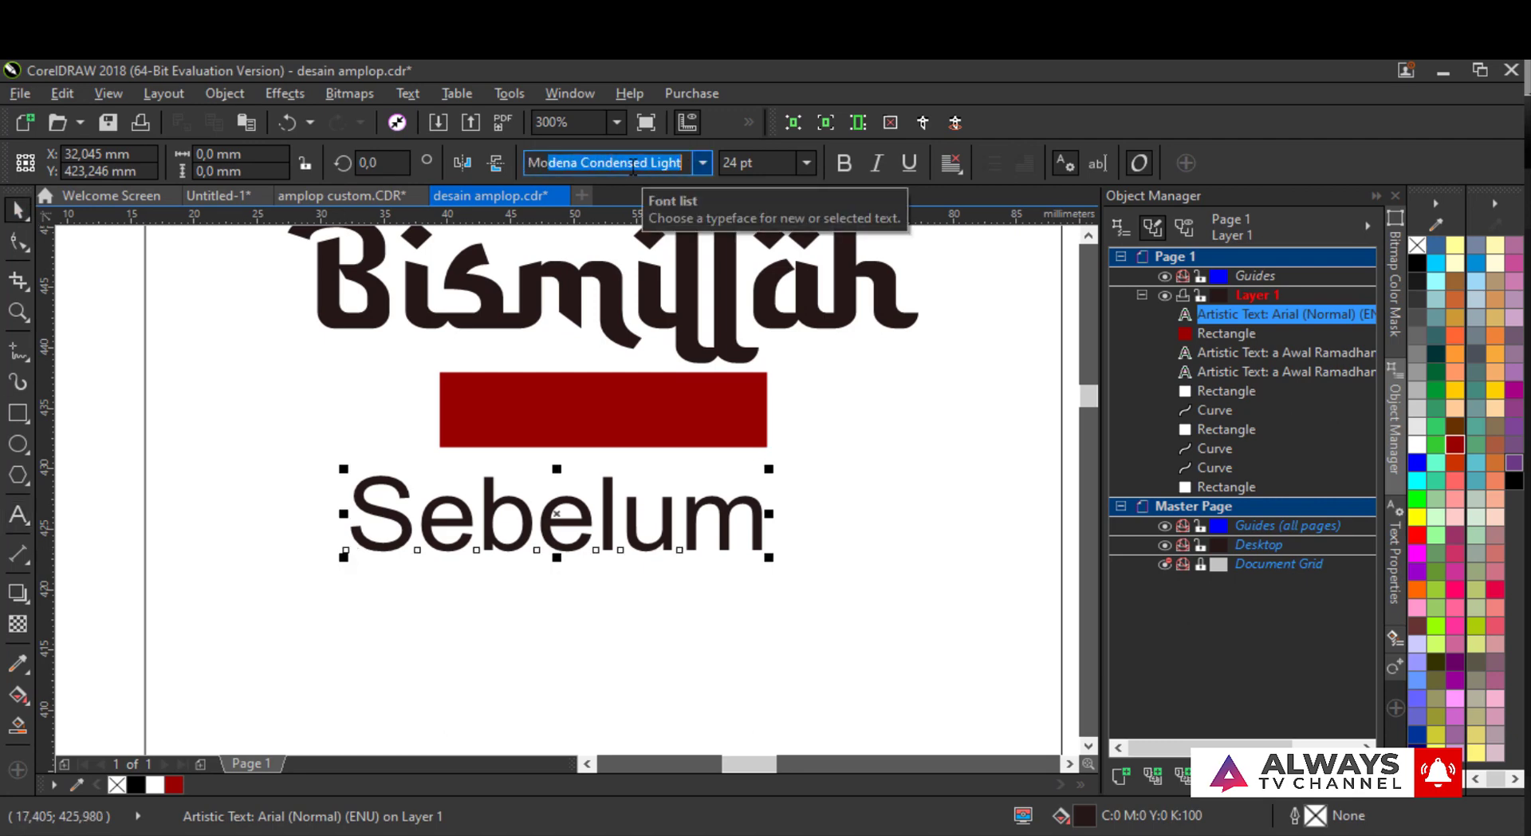
- Set the "Sebelum" text's font to Montserrat Black
left_click(701, 163)
mouse_move(773, 429)
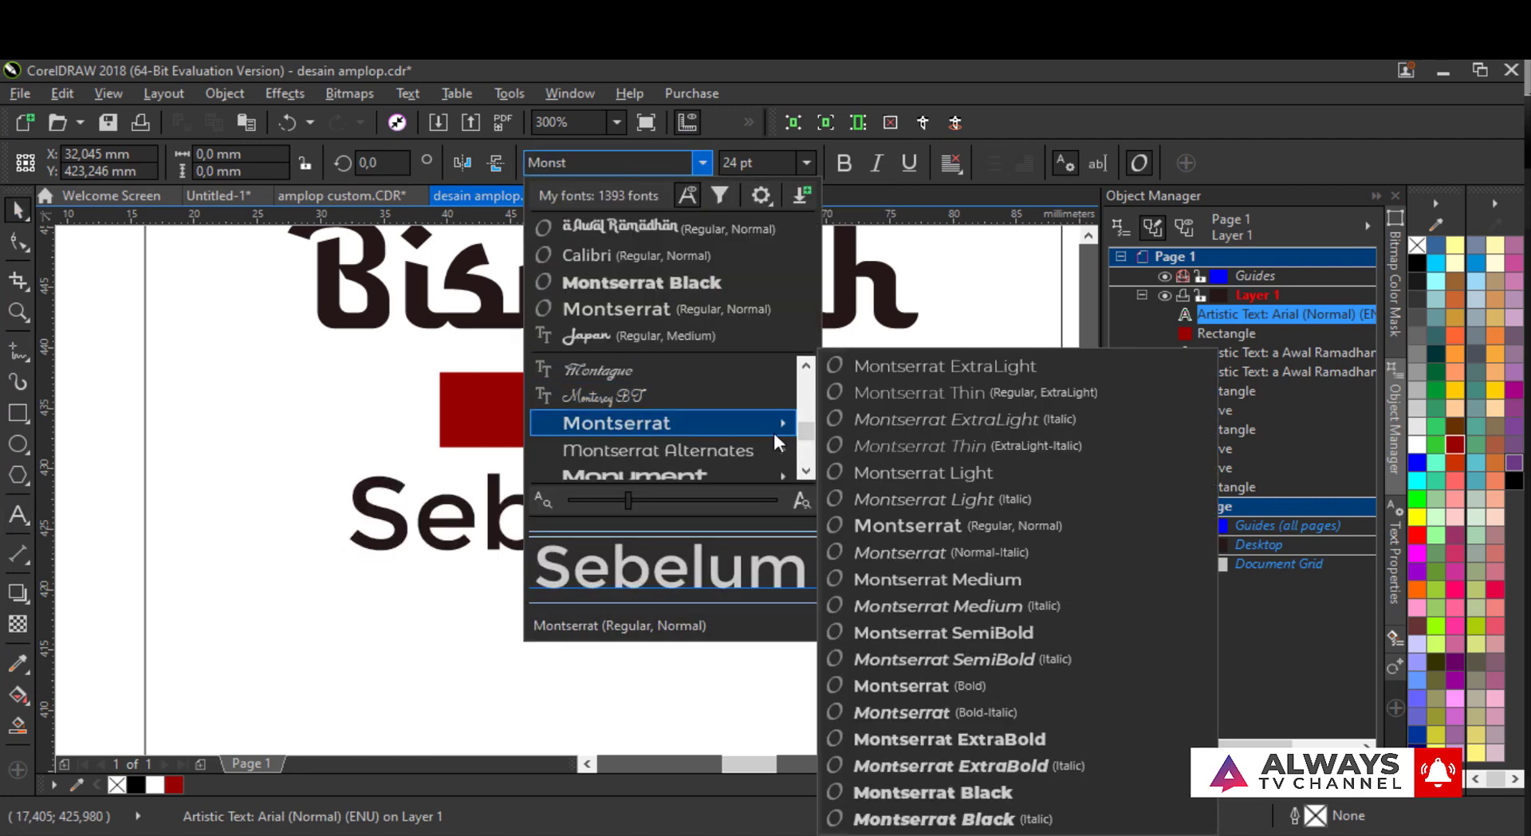
left_click(933, 792)
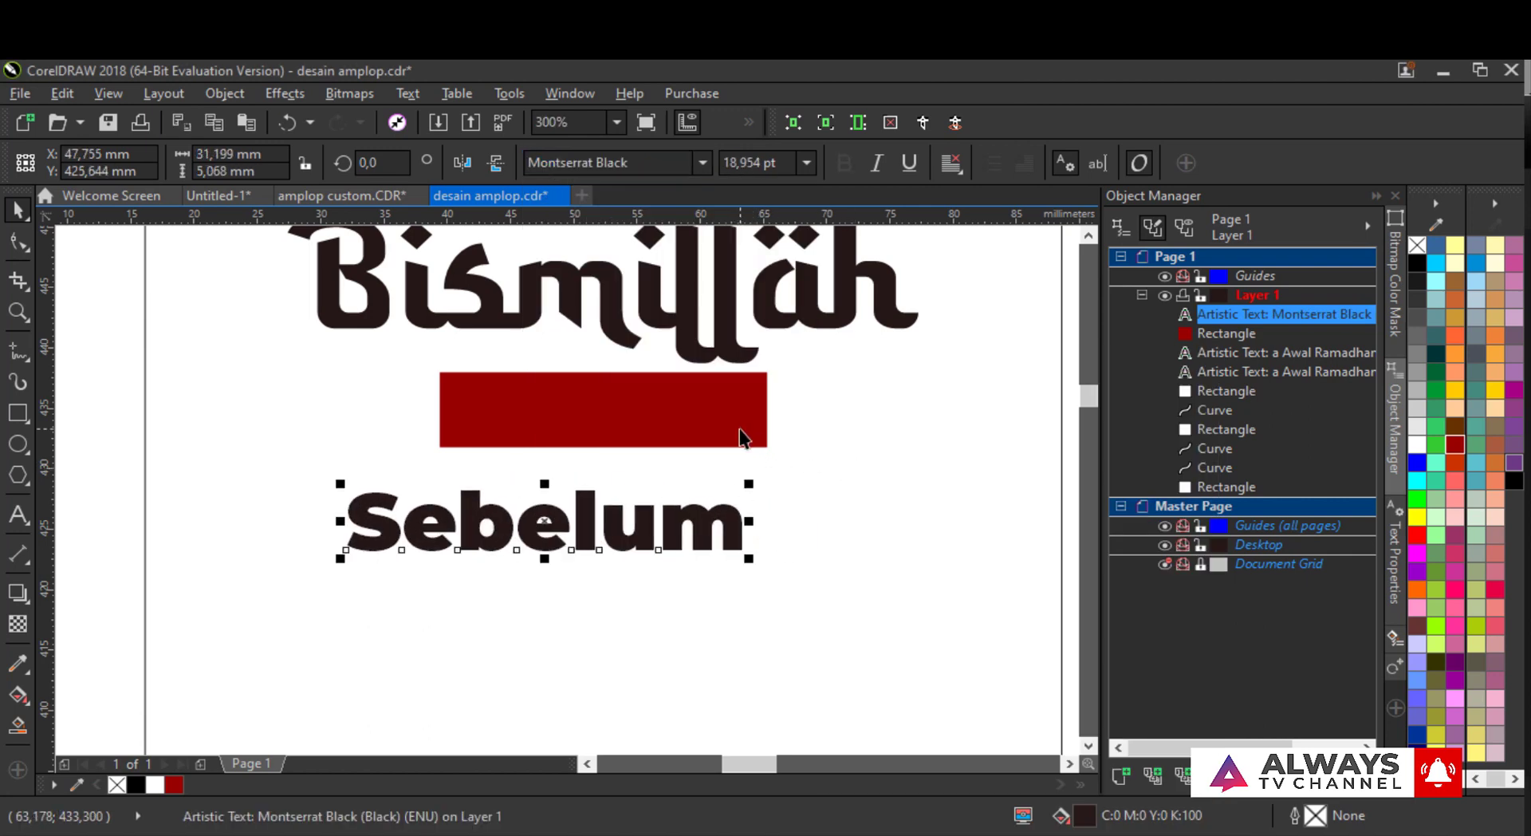
- Scale down the "Sebelum" text and centre it horizontally and vertically on the dark red rectangle
left_click_drag(749, 484, 681, 495)
left_click(667, 399, "shift")
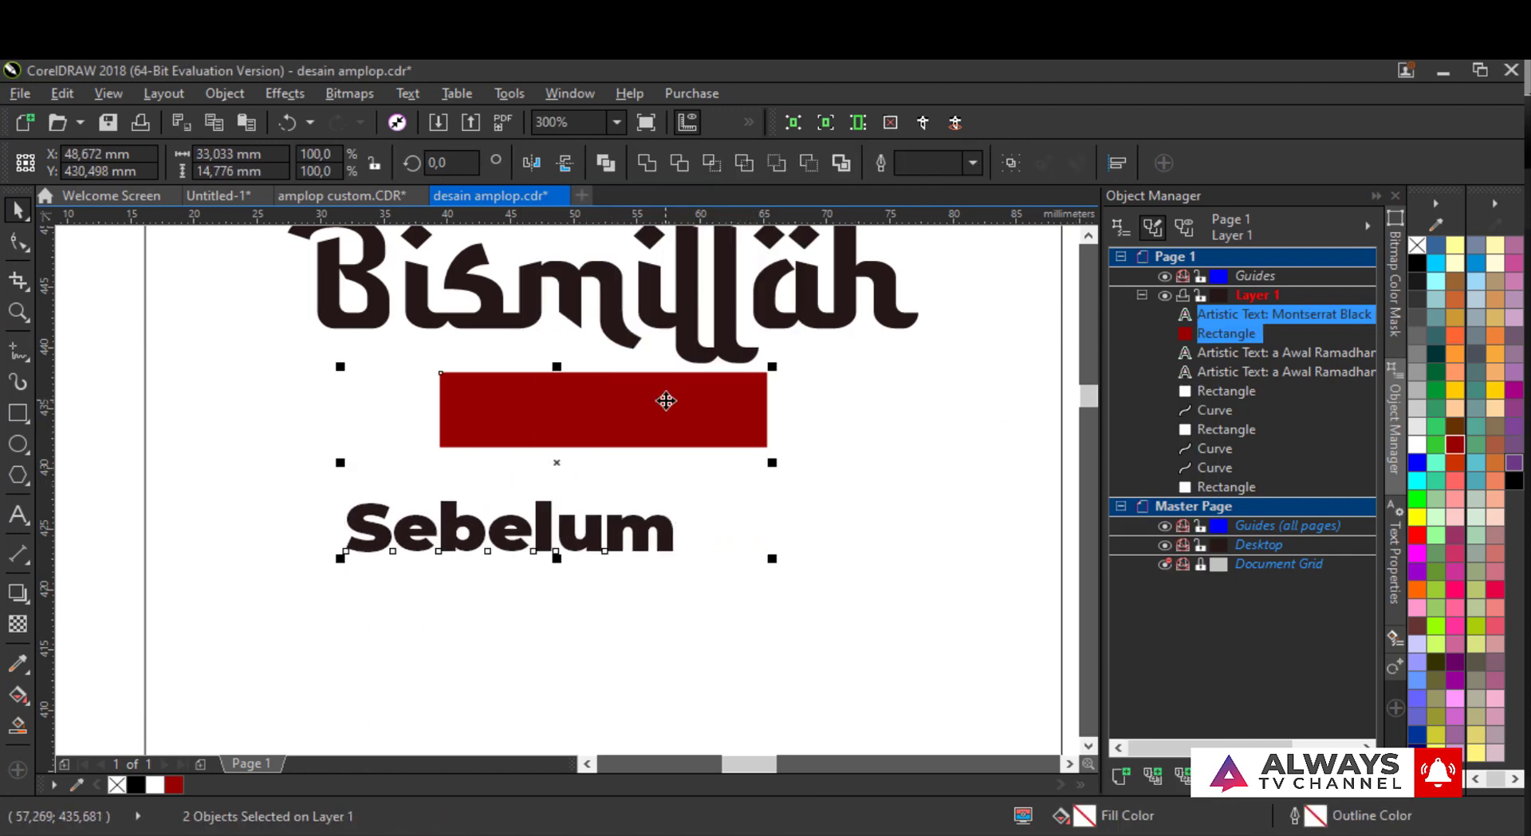
key("c")
key("e")
- Widen the red rectangle to about 35 mm and round its corners to a radius of about 1.76 mm
left_click(810, 438)
left_click(726, 388)
left_click_drag(813, 413, 879, 382)
- Fill the "Sebelum" text on the red rectangle with white (#FFFFFF)
scroll(767, 436, "up", 2)
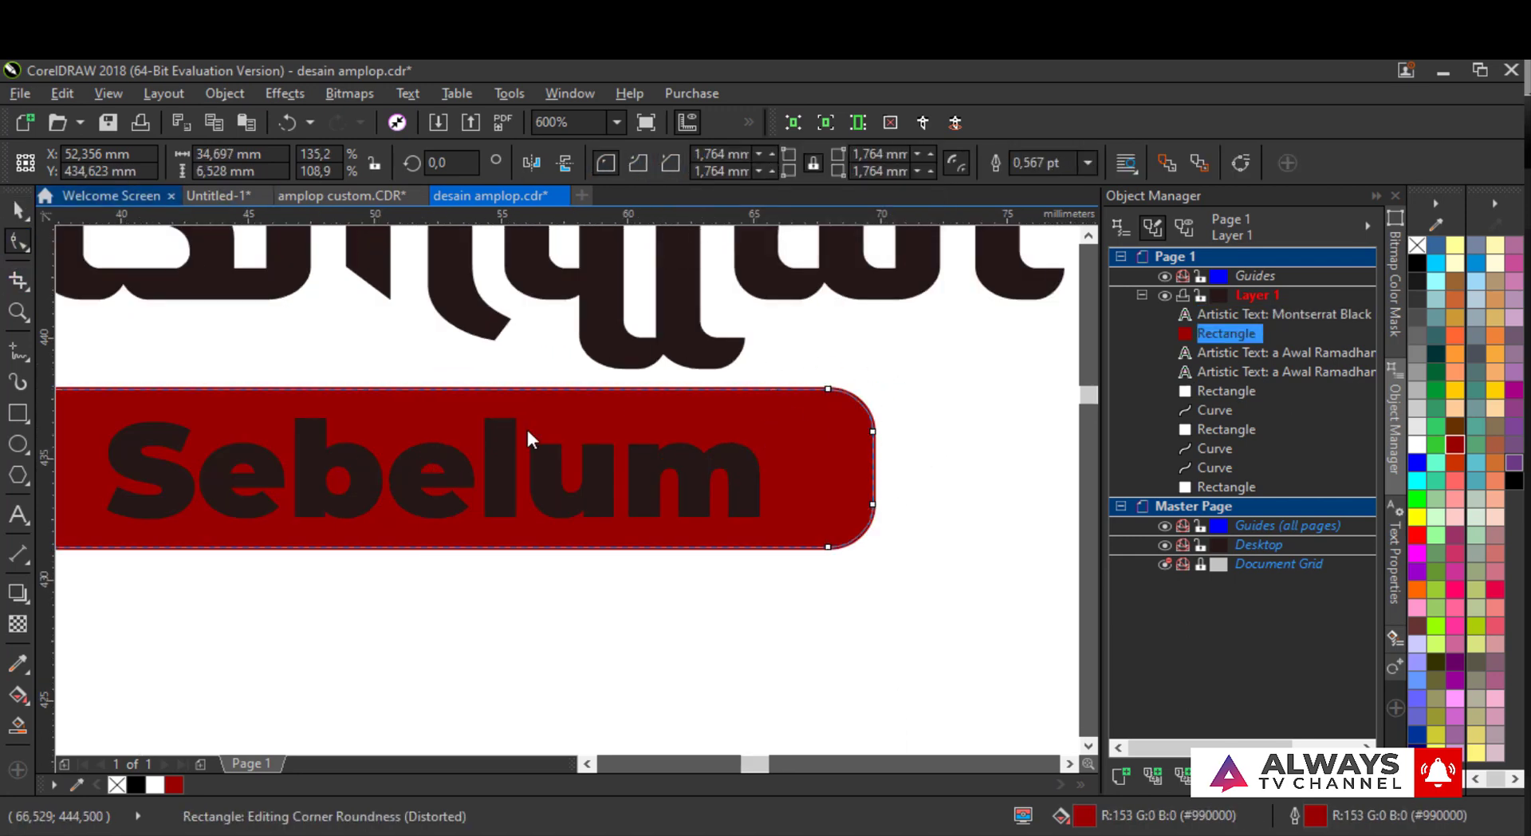
left_click(16, 208)
left_click(1188, 315)
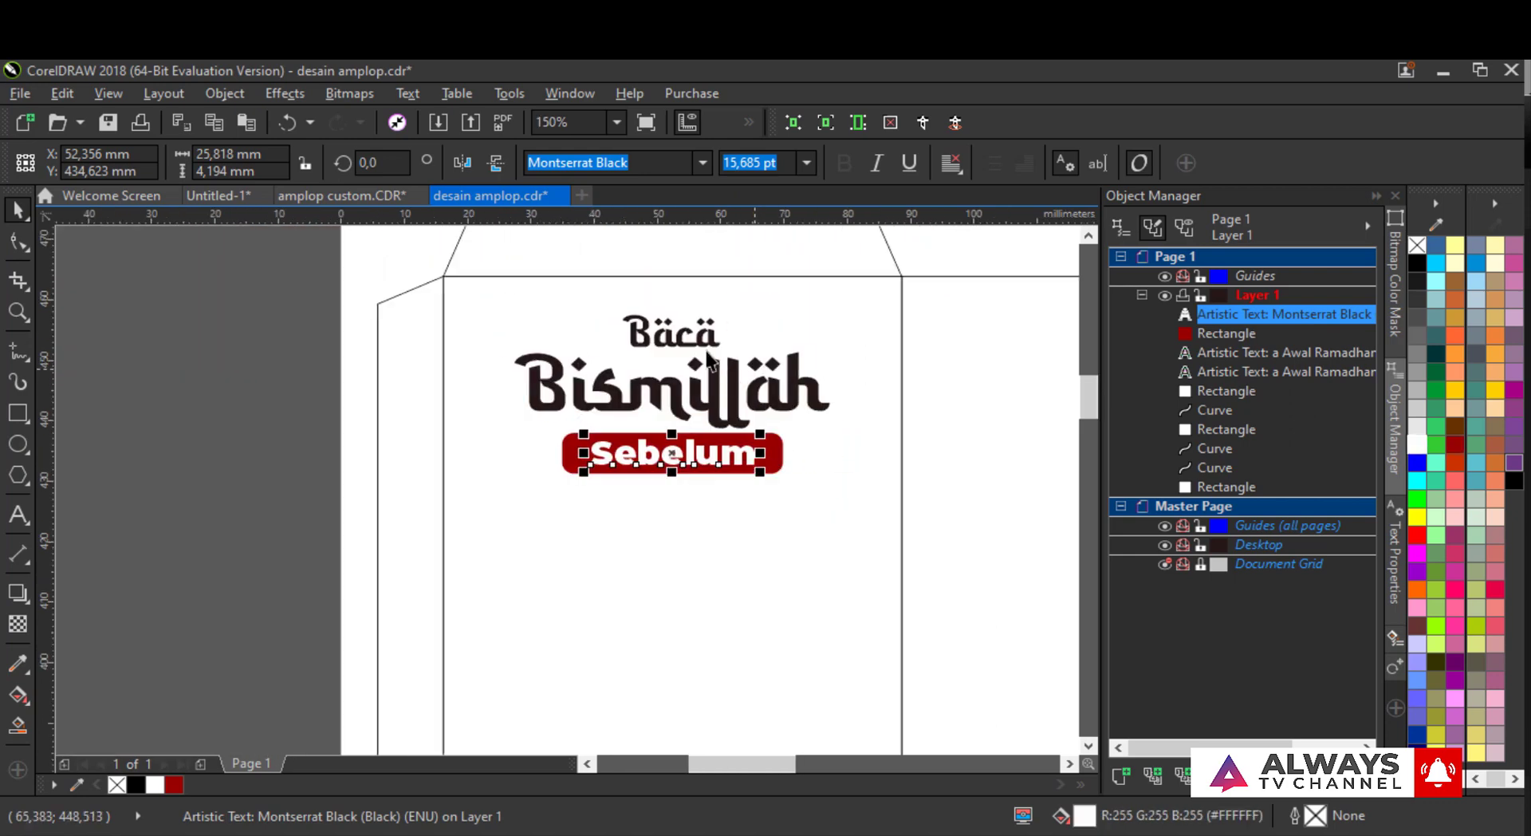
- Change the case of the "Sebelum" text to lowercase
left_click(634, 461)
scroll(634, 461, "up", 2)
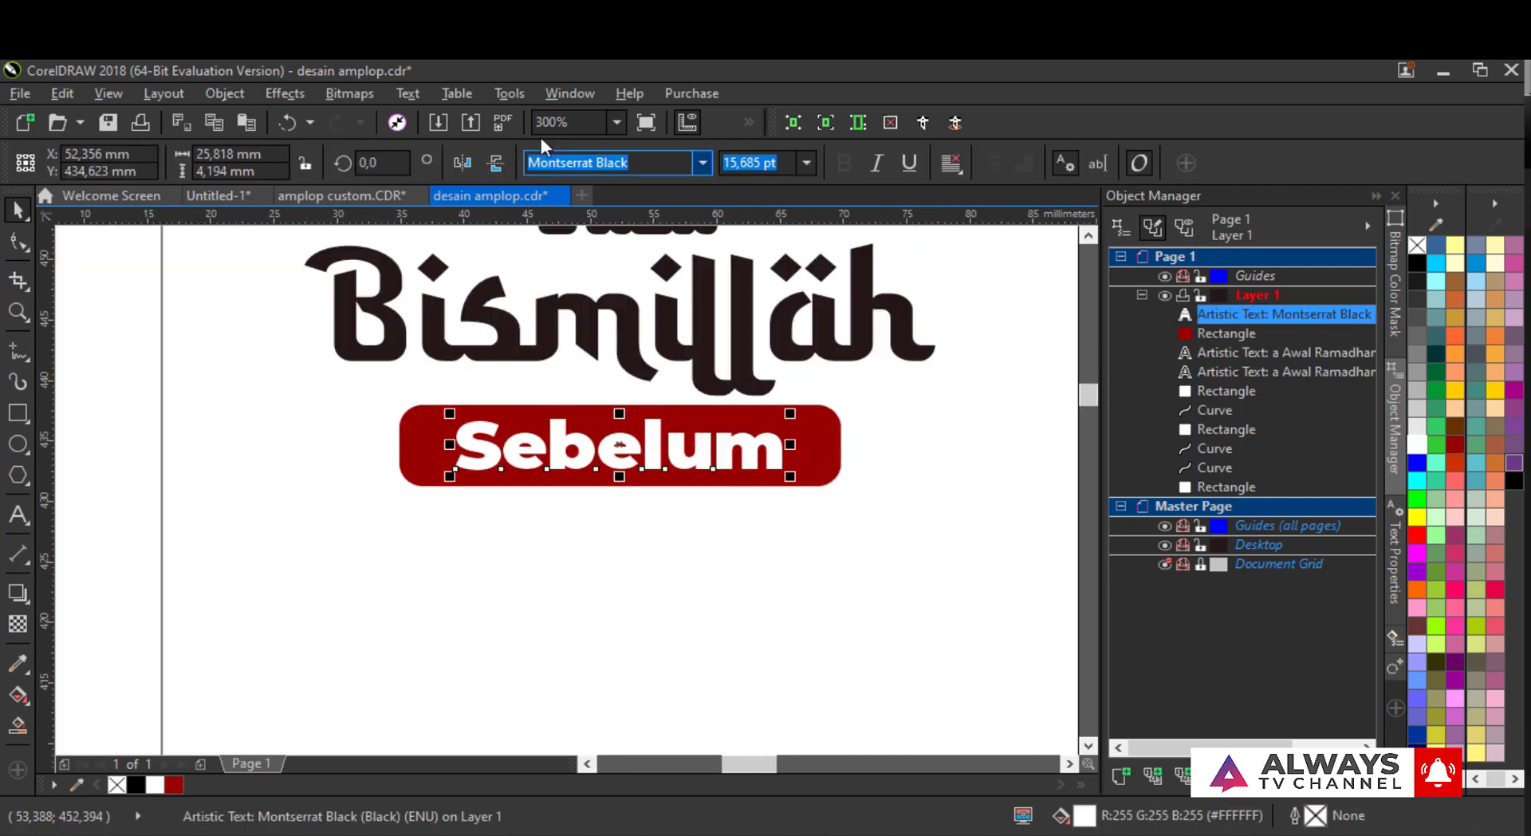
left_click(408, 93)
left_click(633, 500)
left_click(671, 515)
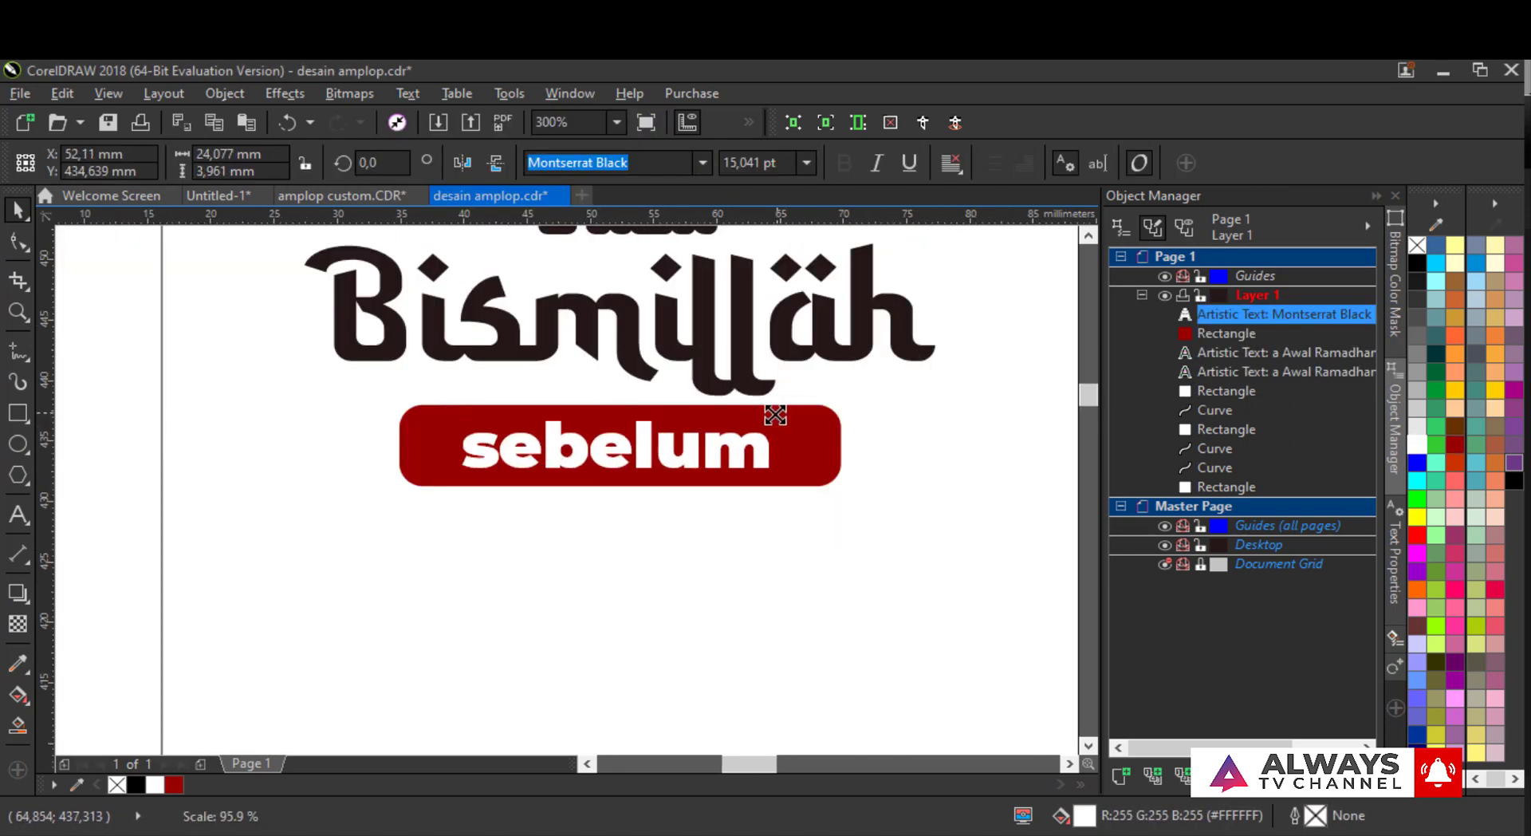
- Scale the "sebelum" text down slightly and centre it on the red rectangle again
left_click_drag(775, 415, 773, 416)
left_click(796, 426, "shift")
key("c")
key("e")
left_click(871, 425)
- Fill the "Bismilläh" text with green
scroll(871, 425, "down", 1)
scroll(784, 366, "up", 1)
left_click(784, 366)
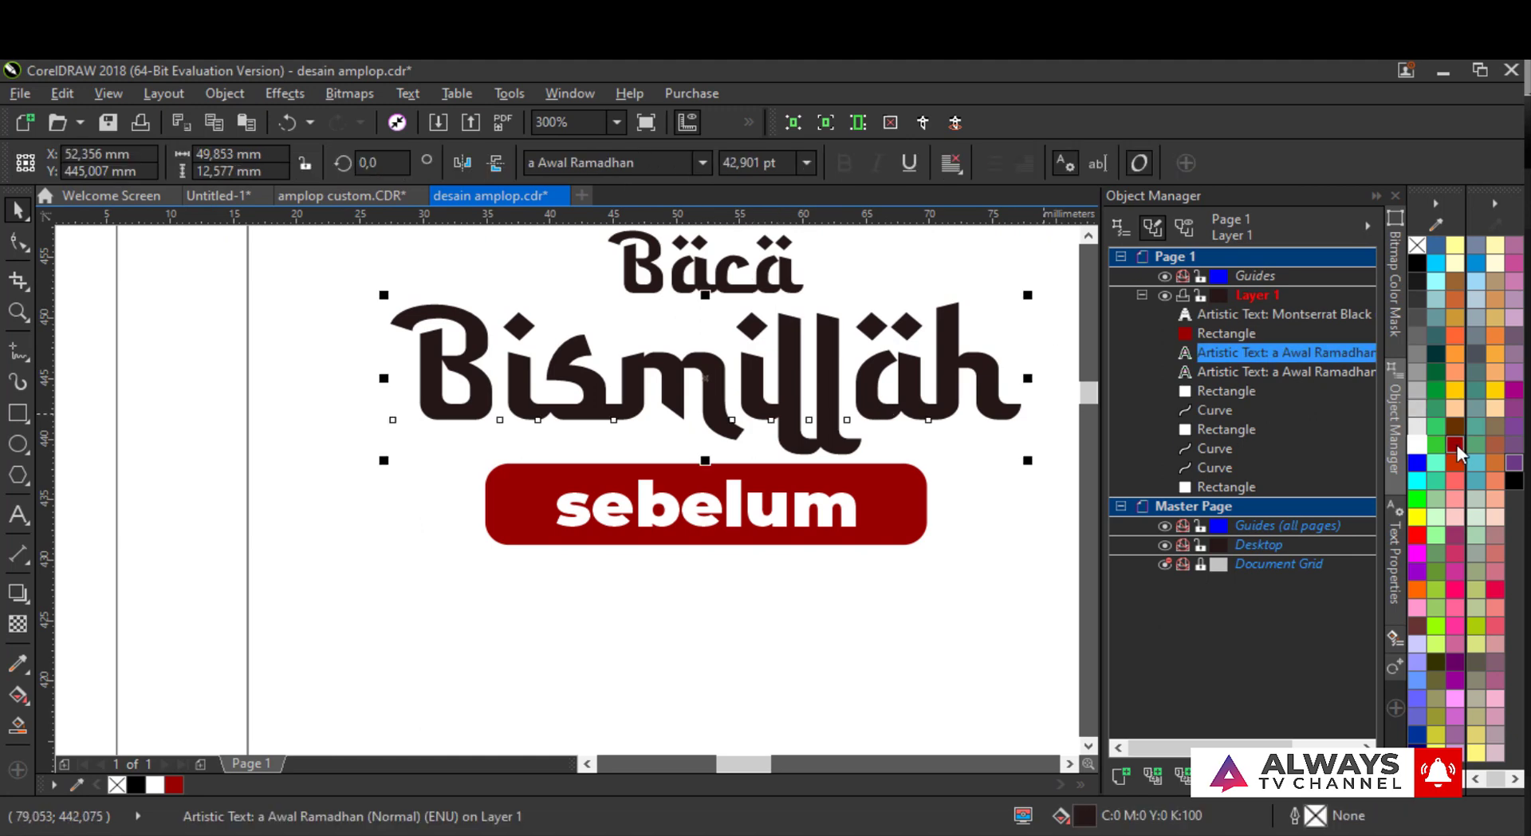
left_click(1436, 389)
- Enlarge the "Bäcä" text to about 16 mm wide above "Bismilläh" and fill it with yellow (#FFCC00)
scroll(642, 333, "up", 2)
left_click(643, 333)
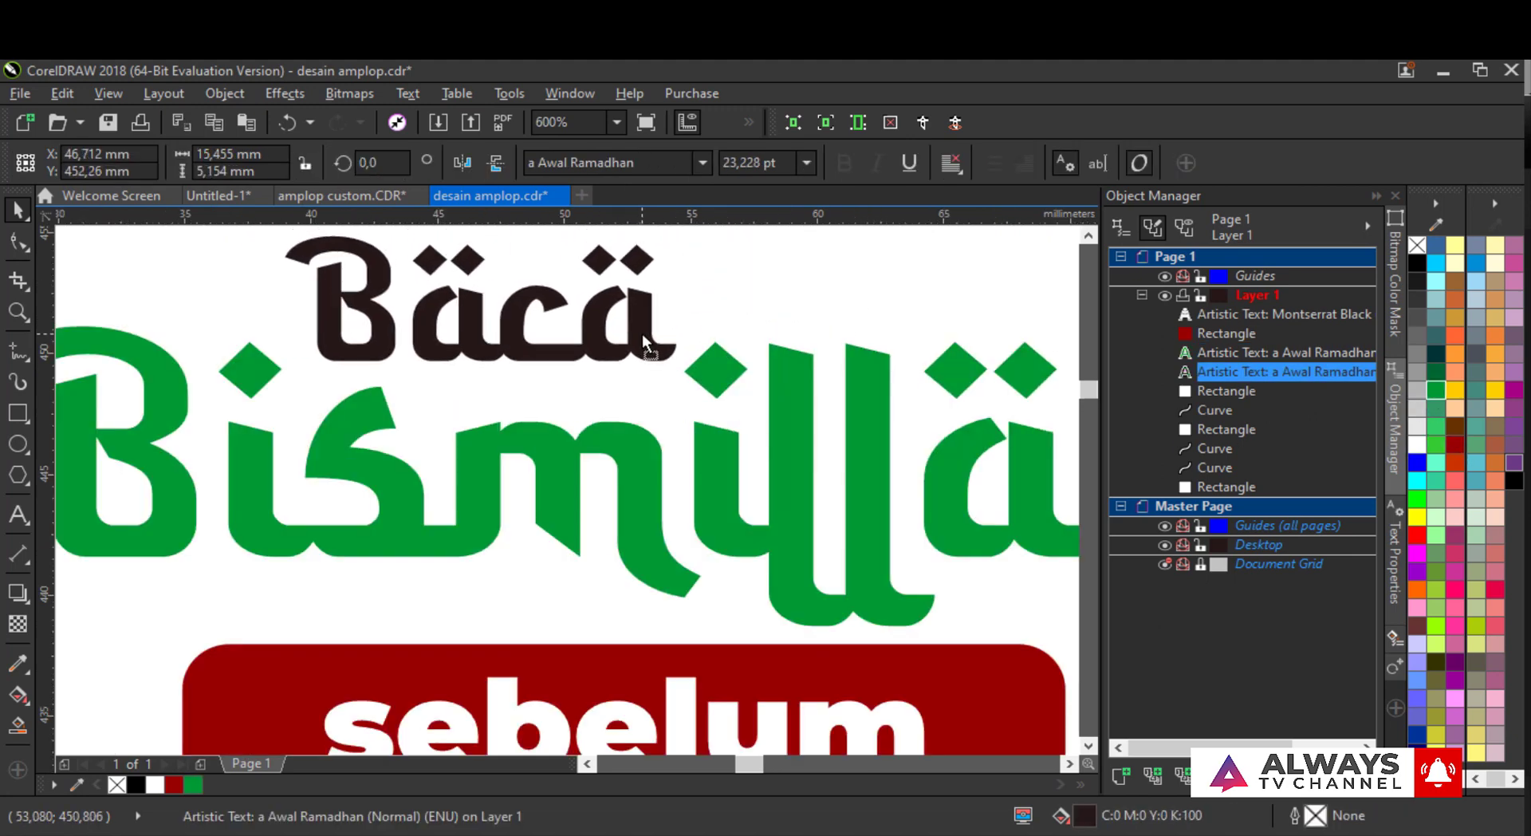
scroll(643, 334, "down", 1)
scroll(664, 281, "up", 1)
left_click_drag(664, 280, 674, 277)
left_click_drag(634, 370, 625, 369)
left_click(1452, 390)
key("F3")
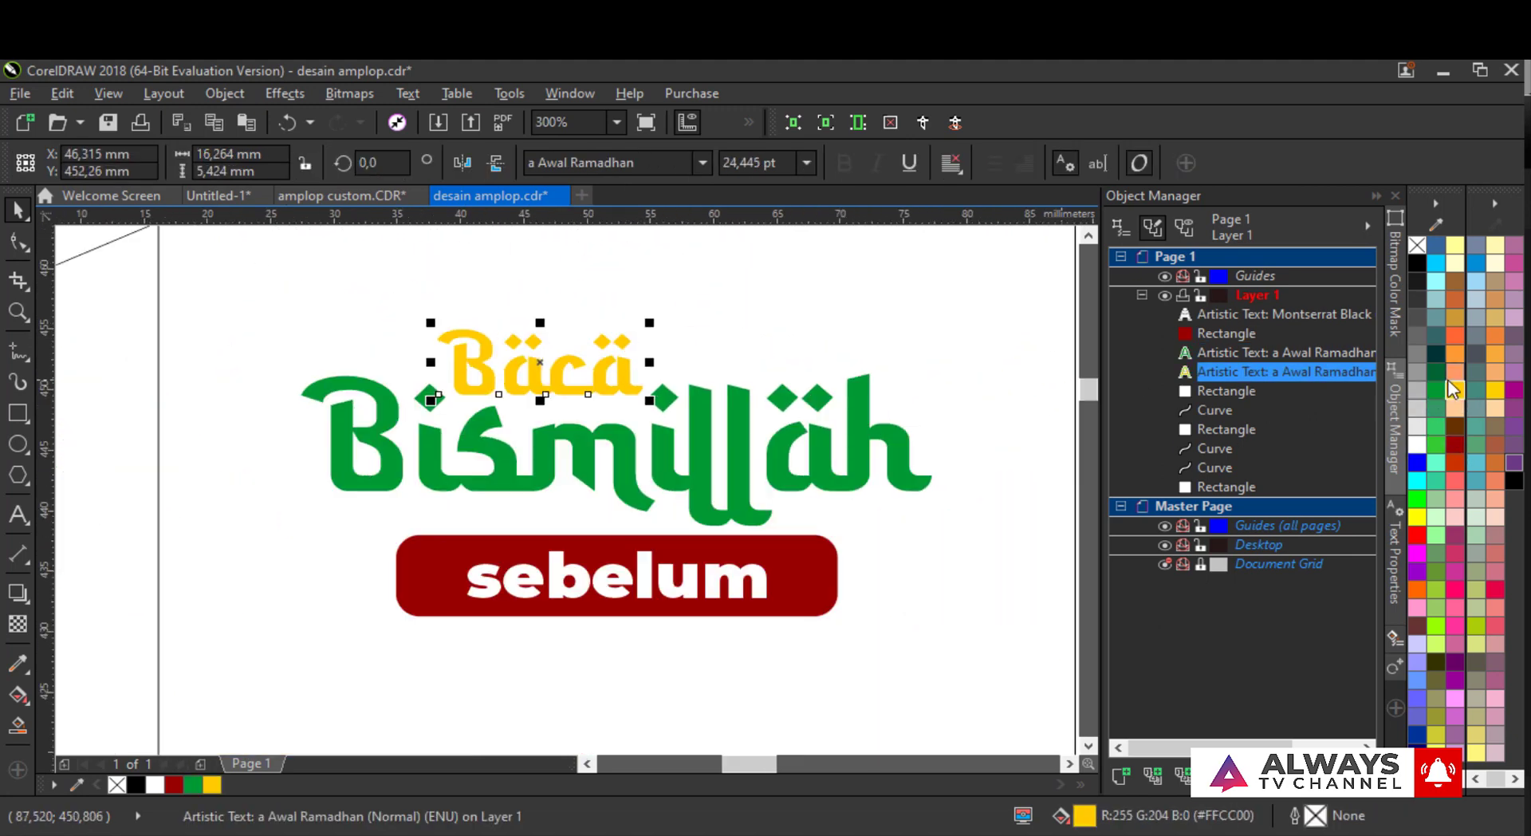
scroll(630, 415, "down", 3)
left_click(625, 499)
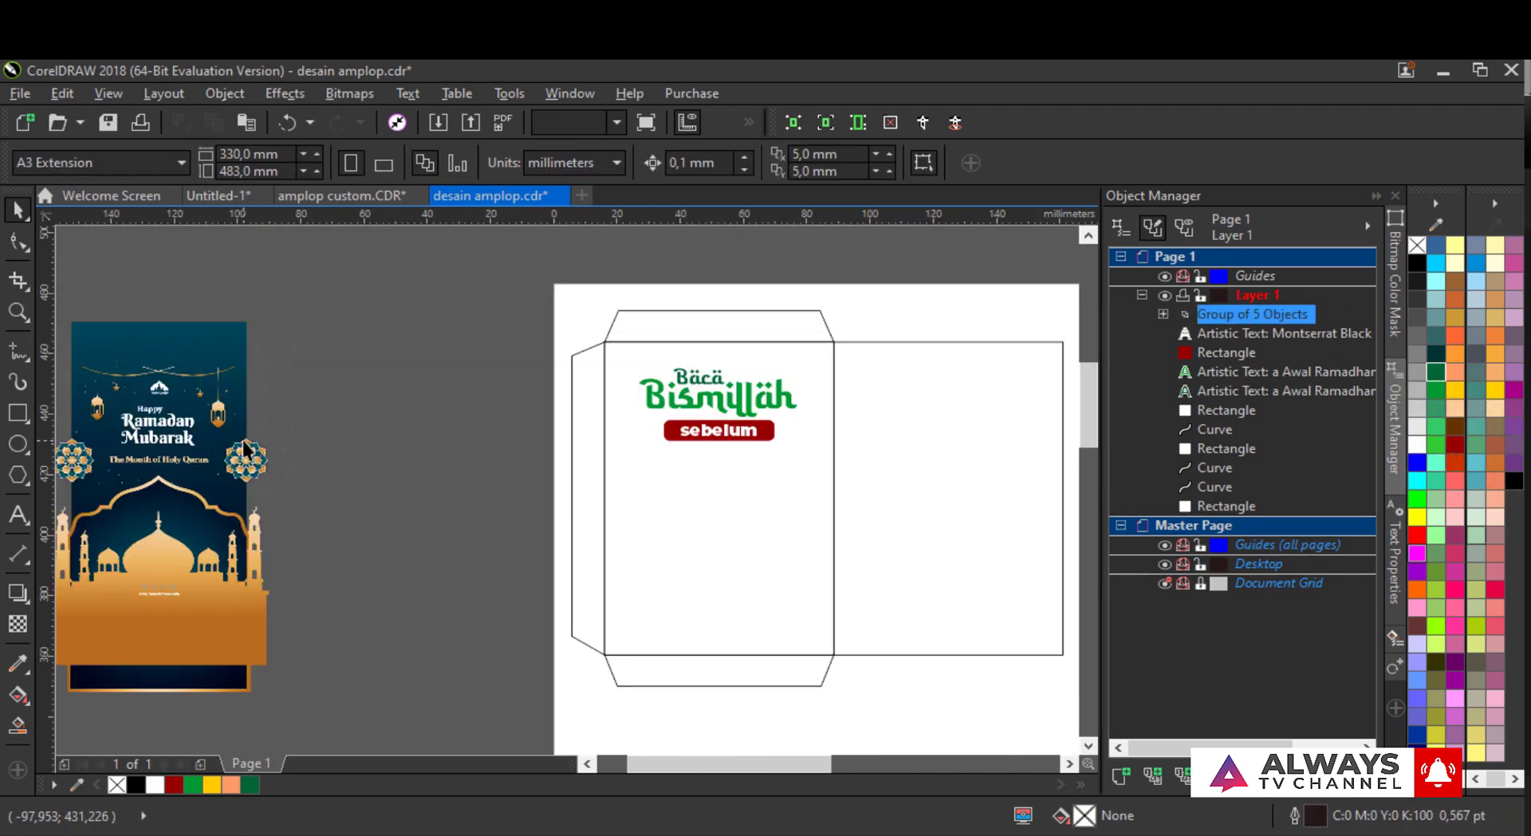
- Ungroup the Ramadan Mubarak template, move its Design group clear of the remaining artwork and ungroup that too
key("ctrl+u")
left_click_drag(295, 340, 520, 340)
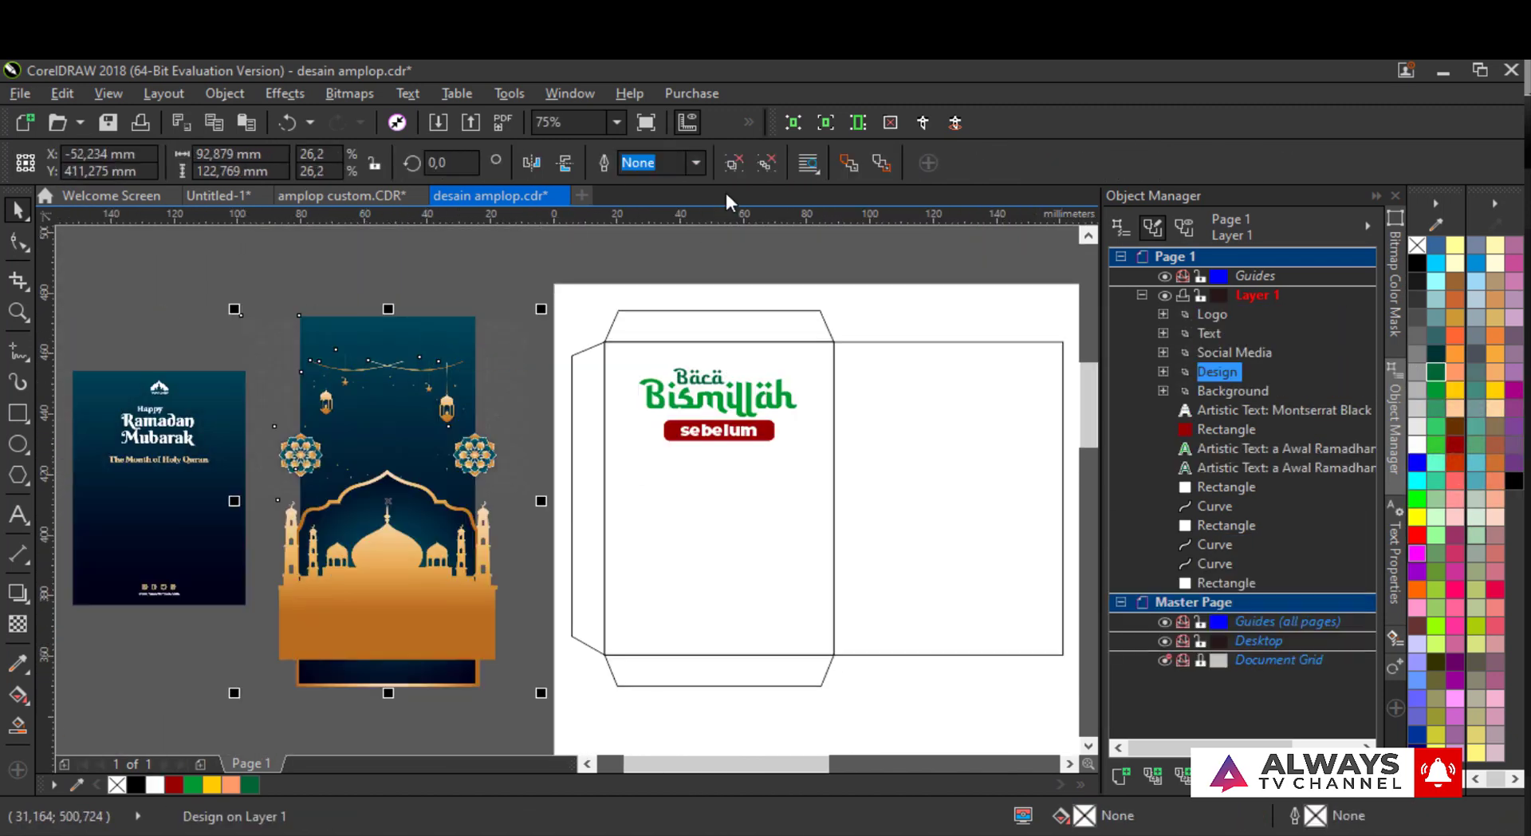
left_click(733, 163)
left_click(367, 292)
- Move the geometric pattern onto the envelope's front panel and PowerClip it inside the panel rectangle
left_click_drag(413, 355, 789, 412)
left_click(810, 402)
left_click(818, 400, "ctrl")
- Give the front panel rectangle a fountain fill with dark green #004A1A as its start colour
left_click(765, 544)
key("F11")
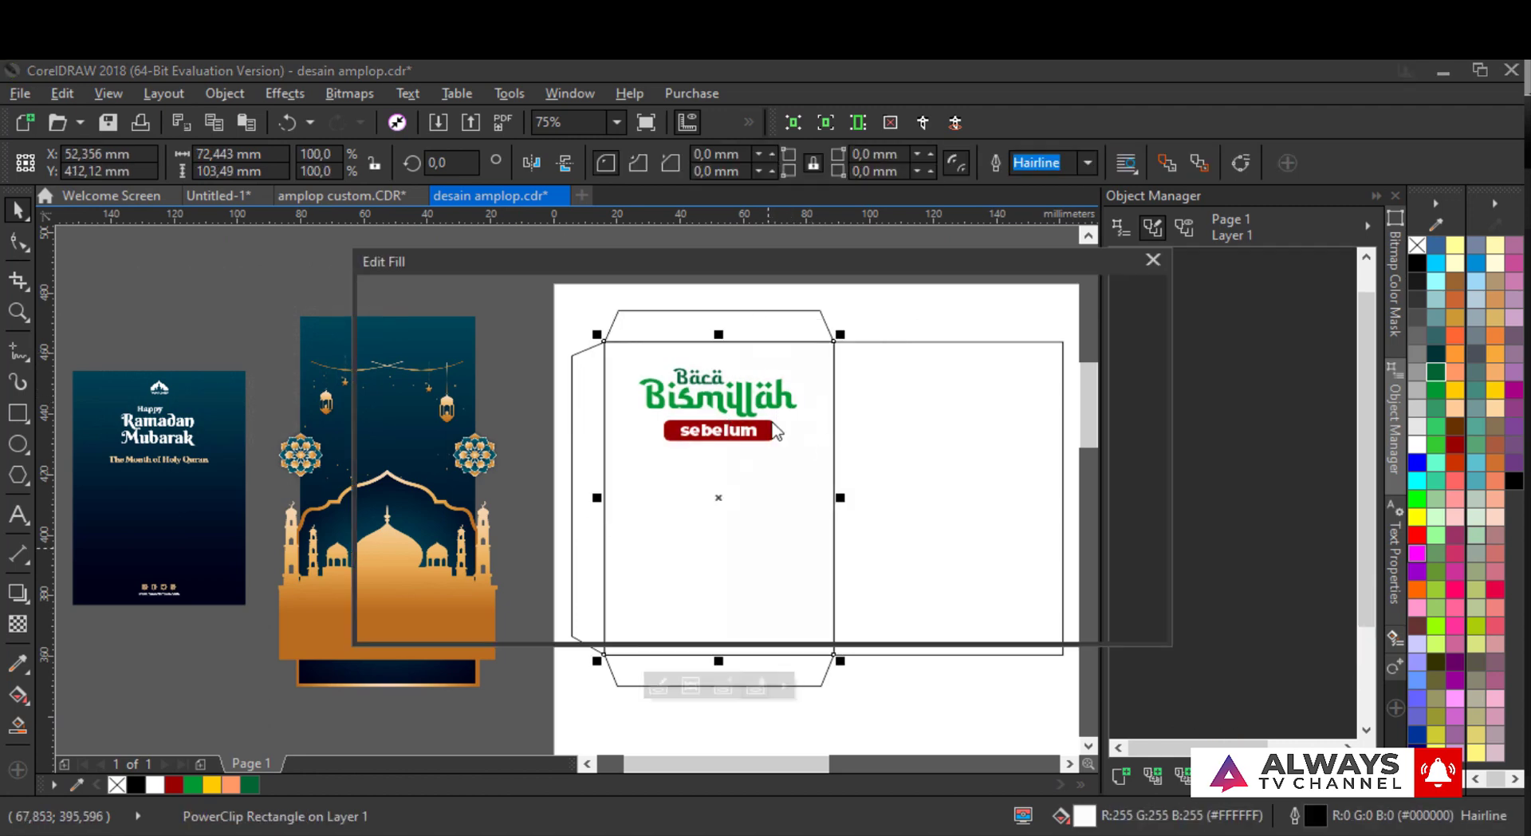
left_click(378, 505)
left_click(393, 580)
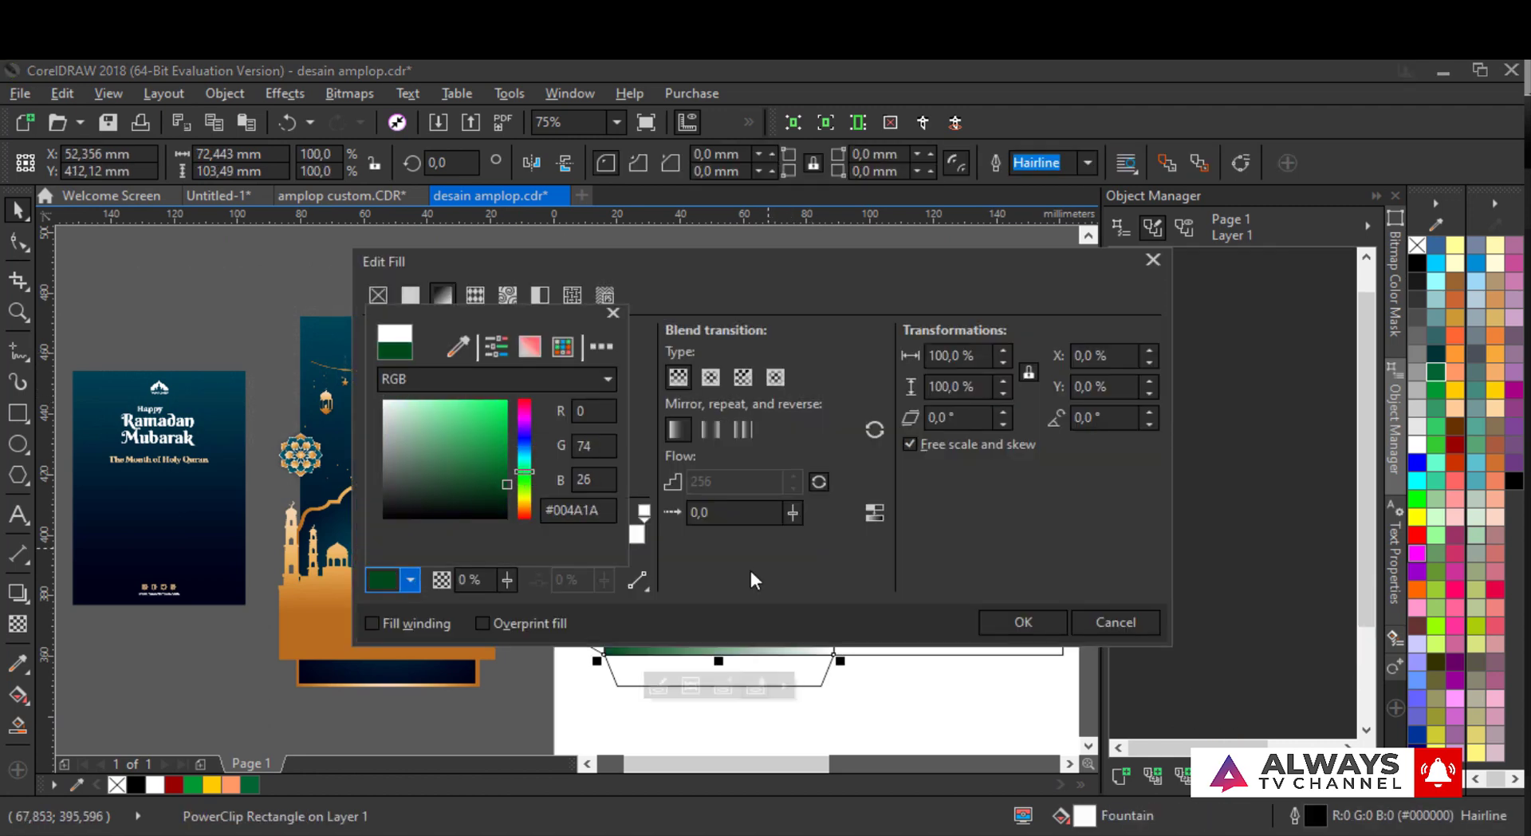
left_click(749, 571)
- Set the fountain fill's end colour to a brighter green, direct the gradient downward and apply it to the front panel
left_click(645, 511)
left_click(410, 580)
left_click(504, 379)
left_click(522, 435)
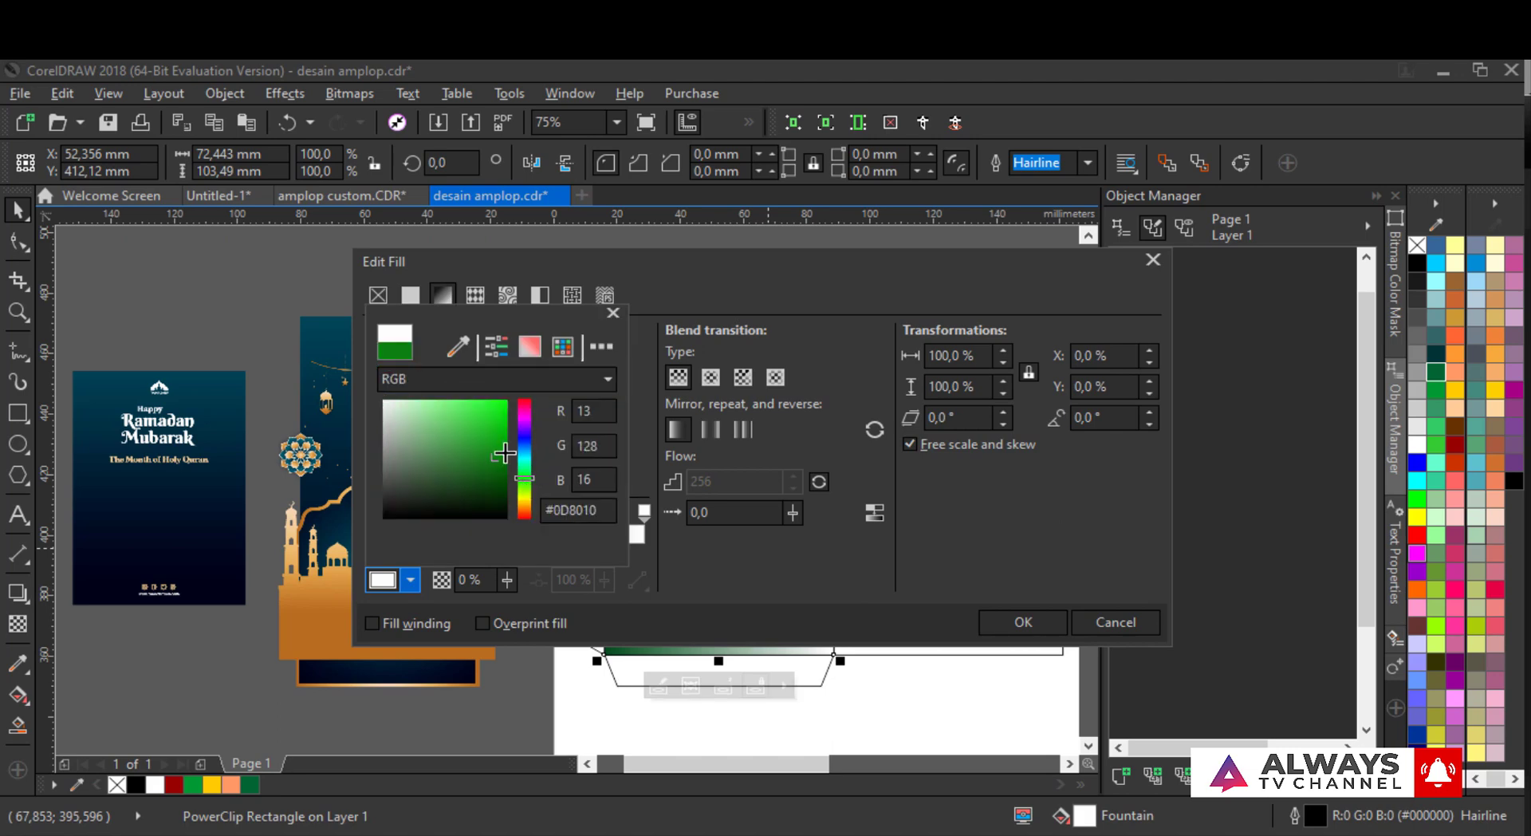
left_click_drag(504, 453, 508, 448)
left_click(647, 447)
left_click_drag(513, 393, 470, 479)
left_click(1023, 622)
- Set the clipped pattern's merge mode to Add and fade it with uniform transparency
scroll(713, 454, "up", 2)
scroll(793, 514, "down", 2)
left_click(786, 512, "ctrl")
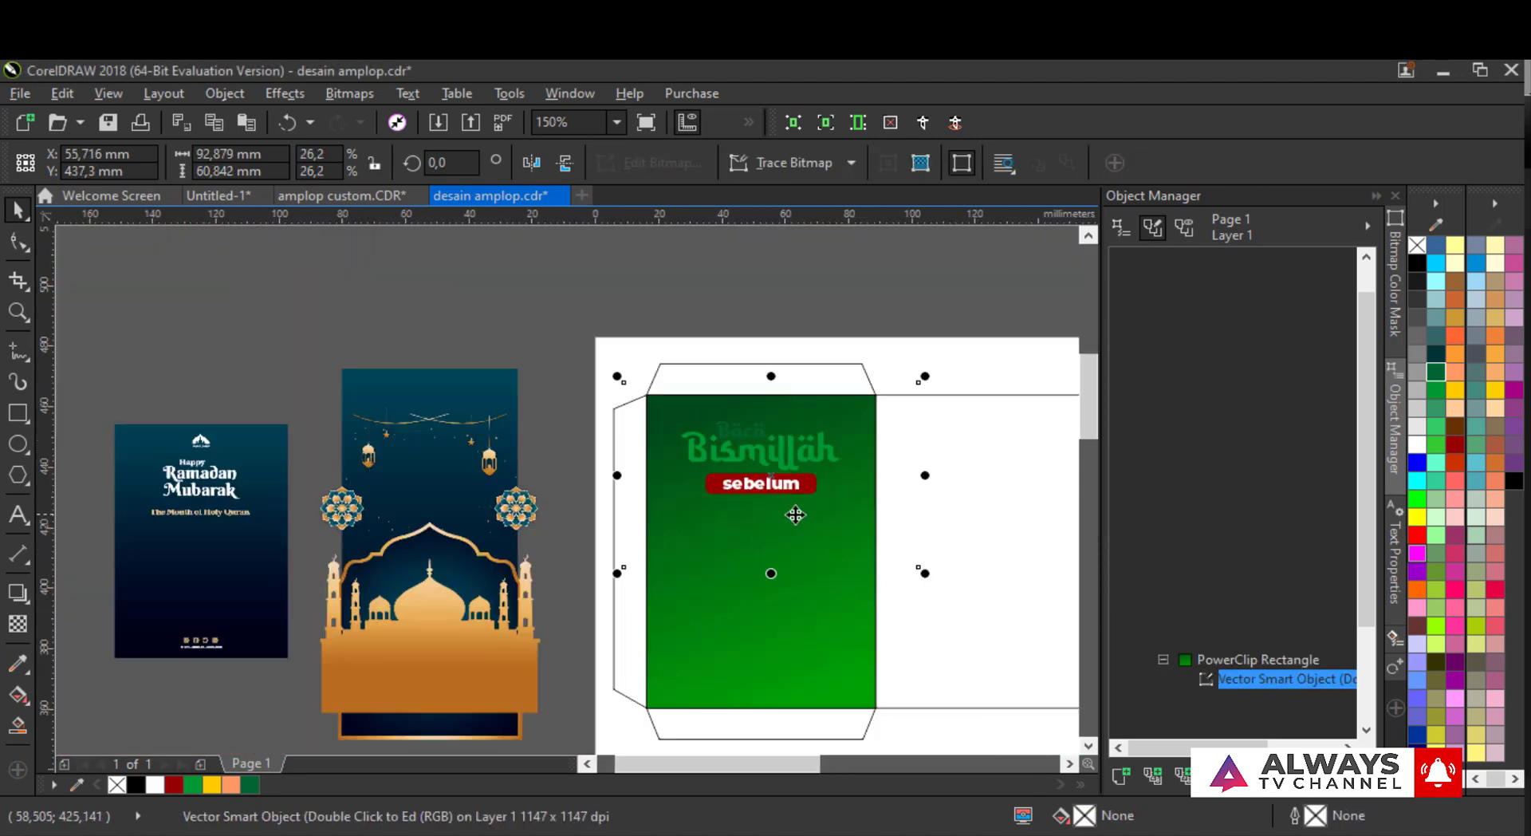
scroll(864, 382, "up", 2)
left_click(18, 624)
left_click(285, 94)
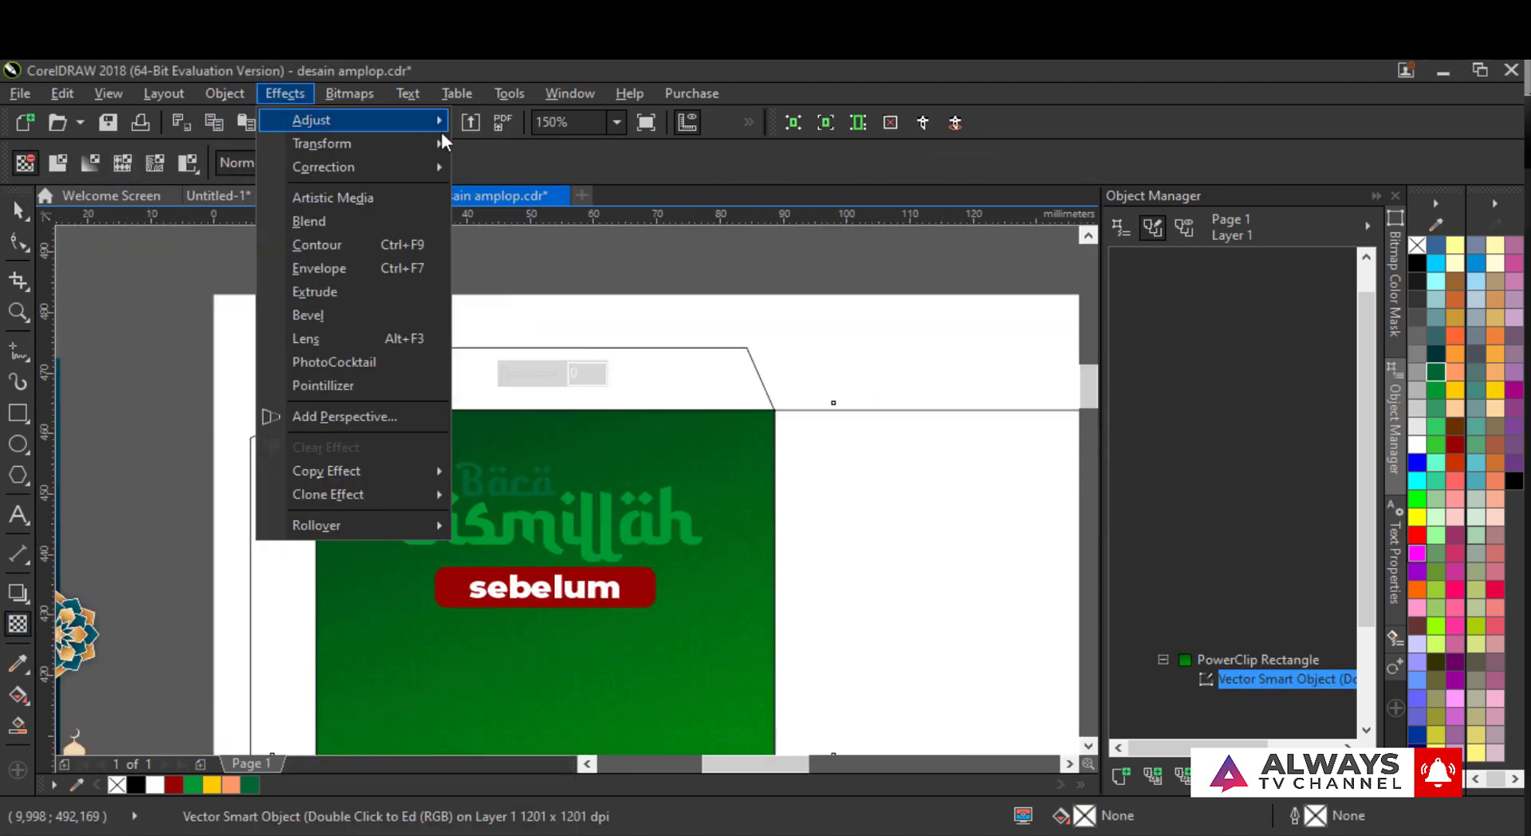
left_click(263, 163)
left_click(231, 209)
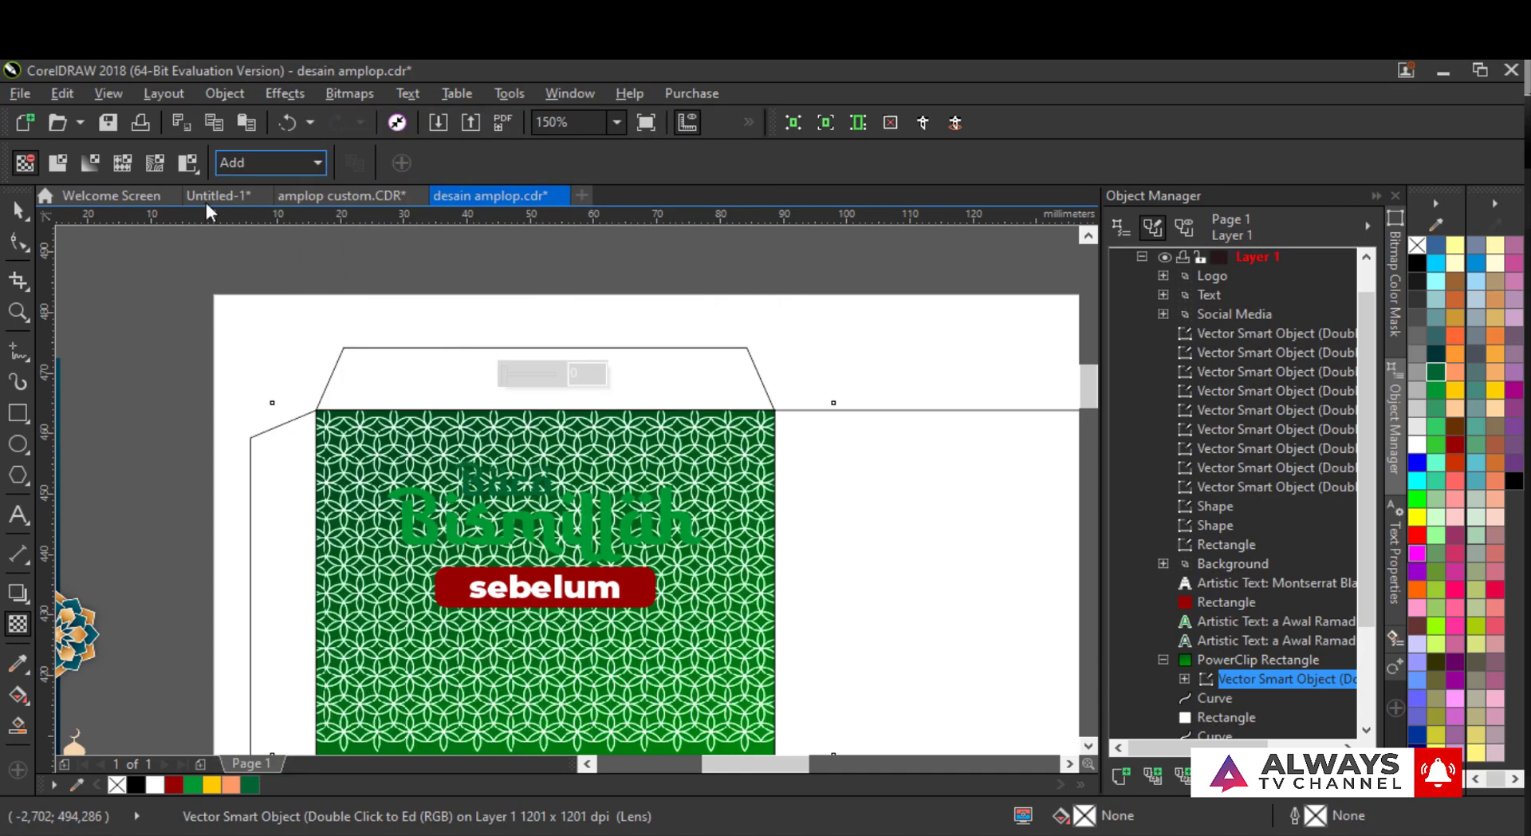
left_click(66, 167)
left_click_drag(568, 189, 547, 176)
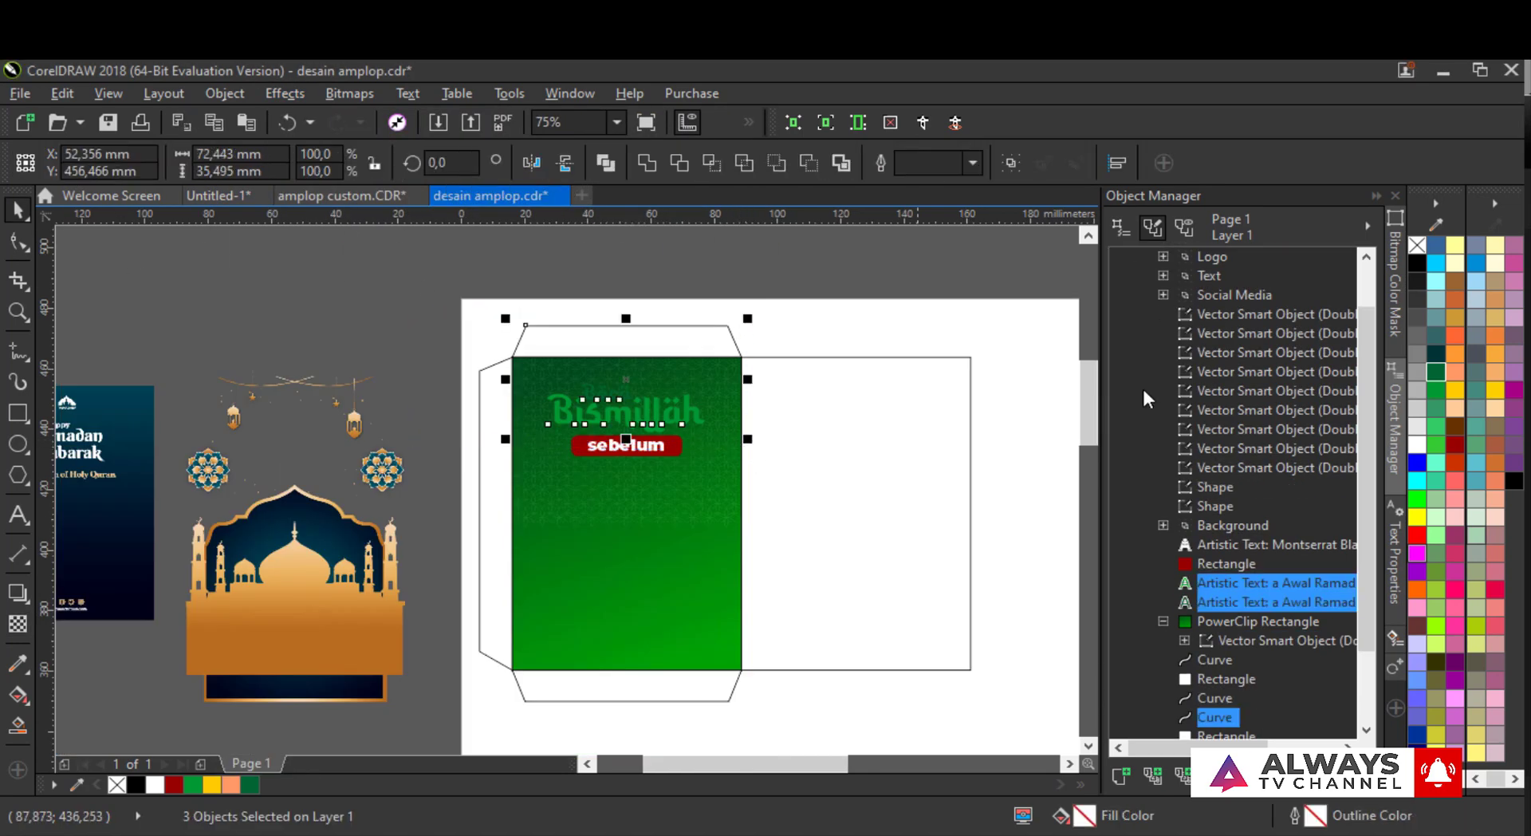
- Fill the "Bäcä" and "Bismilläh" texts with white and group them
left_click_drag(793, 332, 821, 346)
left_click_drag(743, 434, 743, 437)
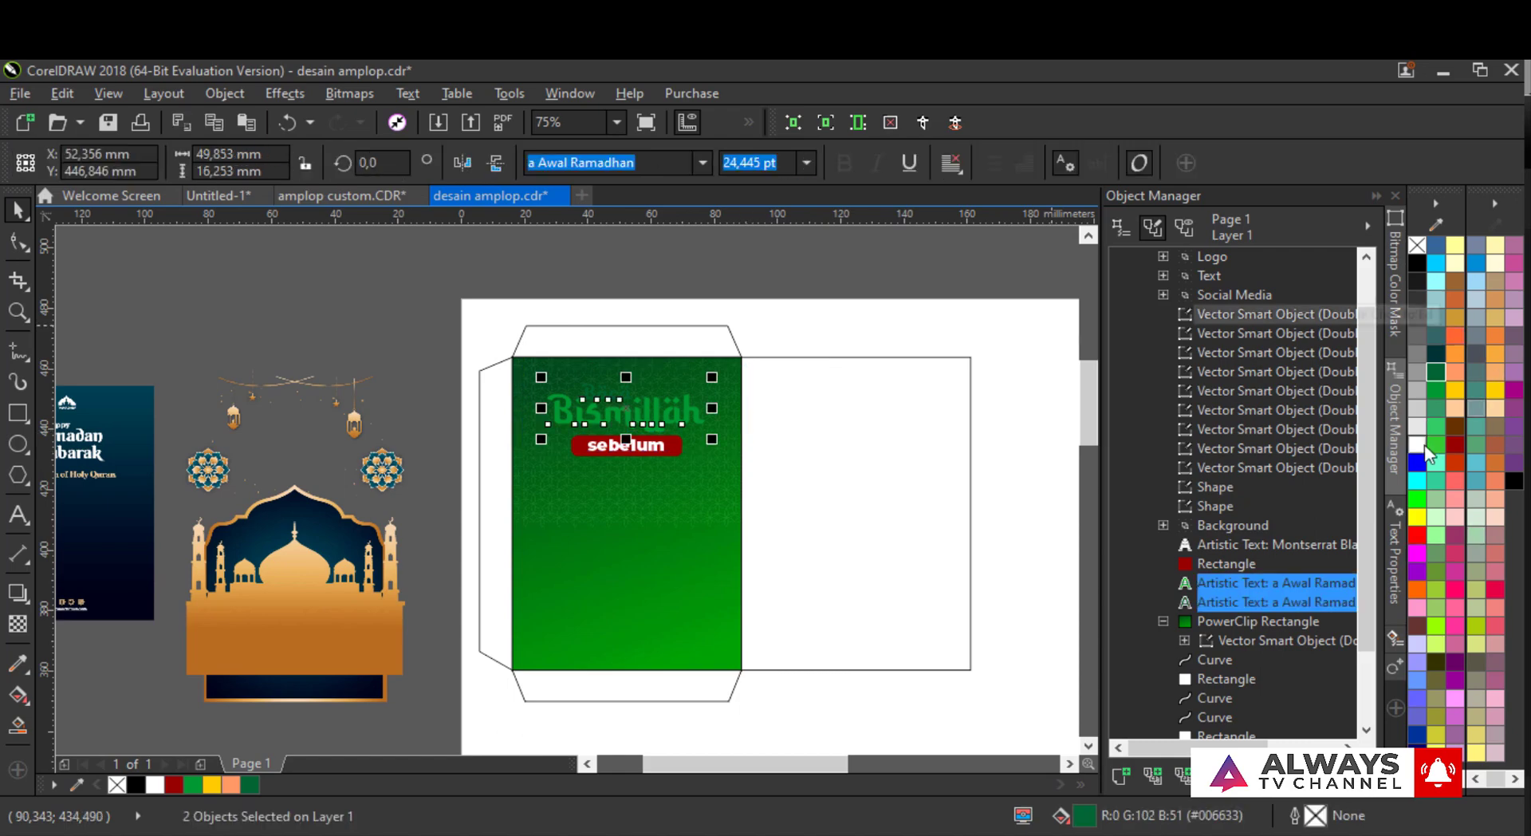
key("shift+F2")
scroll(663, 403, "down", 2)
key("ctrl+g")
left_click(797, 338, "shift")
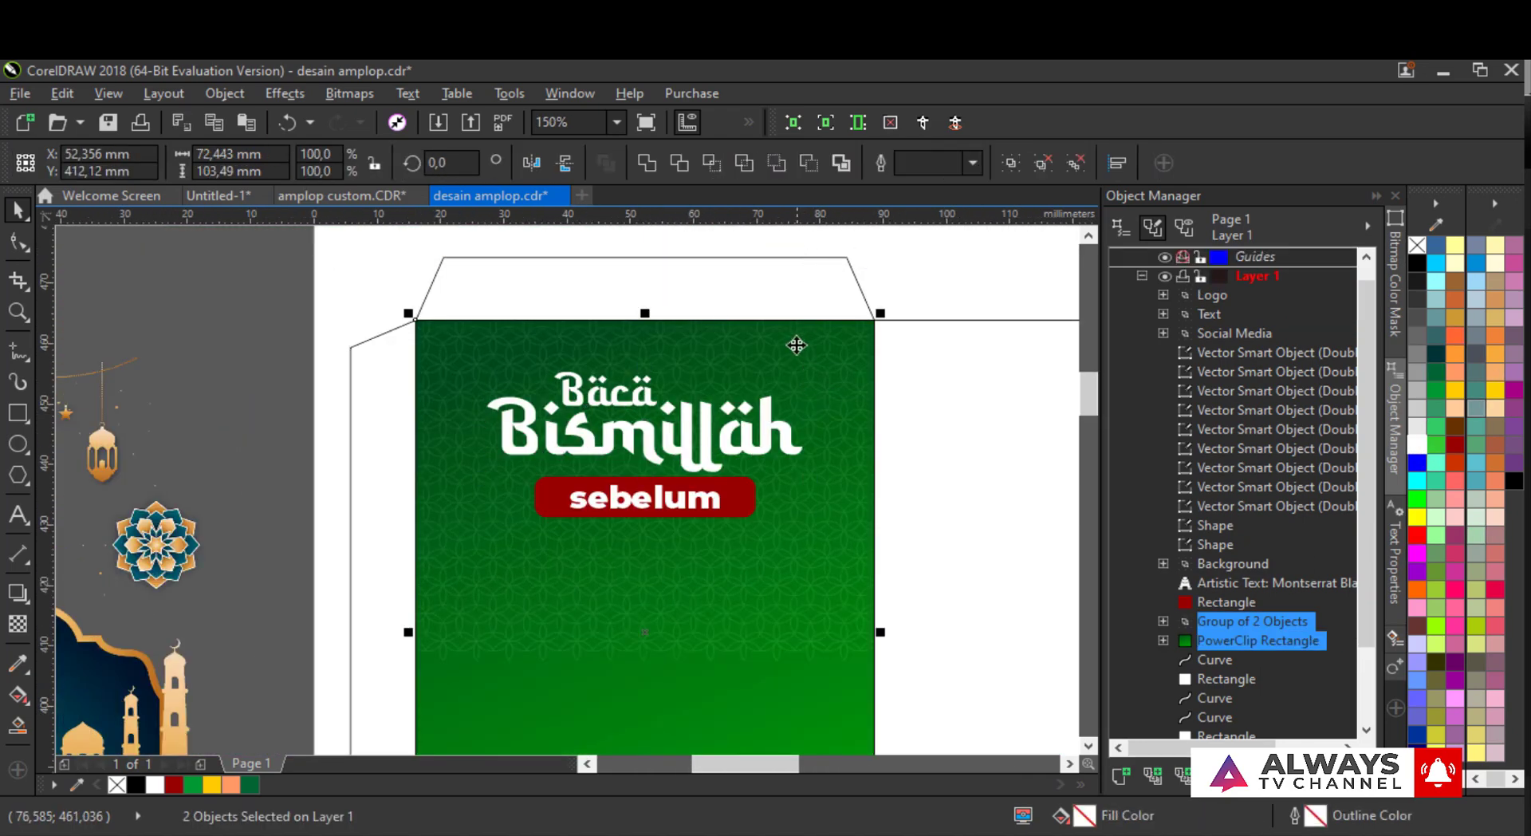
left_click(367, 277)
- Nudge the "sebelum" text and its red rectangle down below "Bismilläh" and scale both to about 93%
left_click(519, 434)
left_click(523, 477, "shift")
left_click(708, 503)
scroll(708, 503, "up", 1)
left_click(785, 473, "shift")
key("Down")
key("Down")
key("Down")
key("Down")
key("Down")
key("Down")
key("Down")
key("Down")
key("Down")
key("Down")
key("Down")
key("Down")
key("Down")
left_click_drag(813, 458, 795, 460)
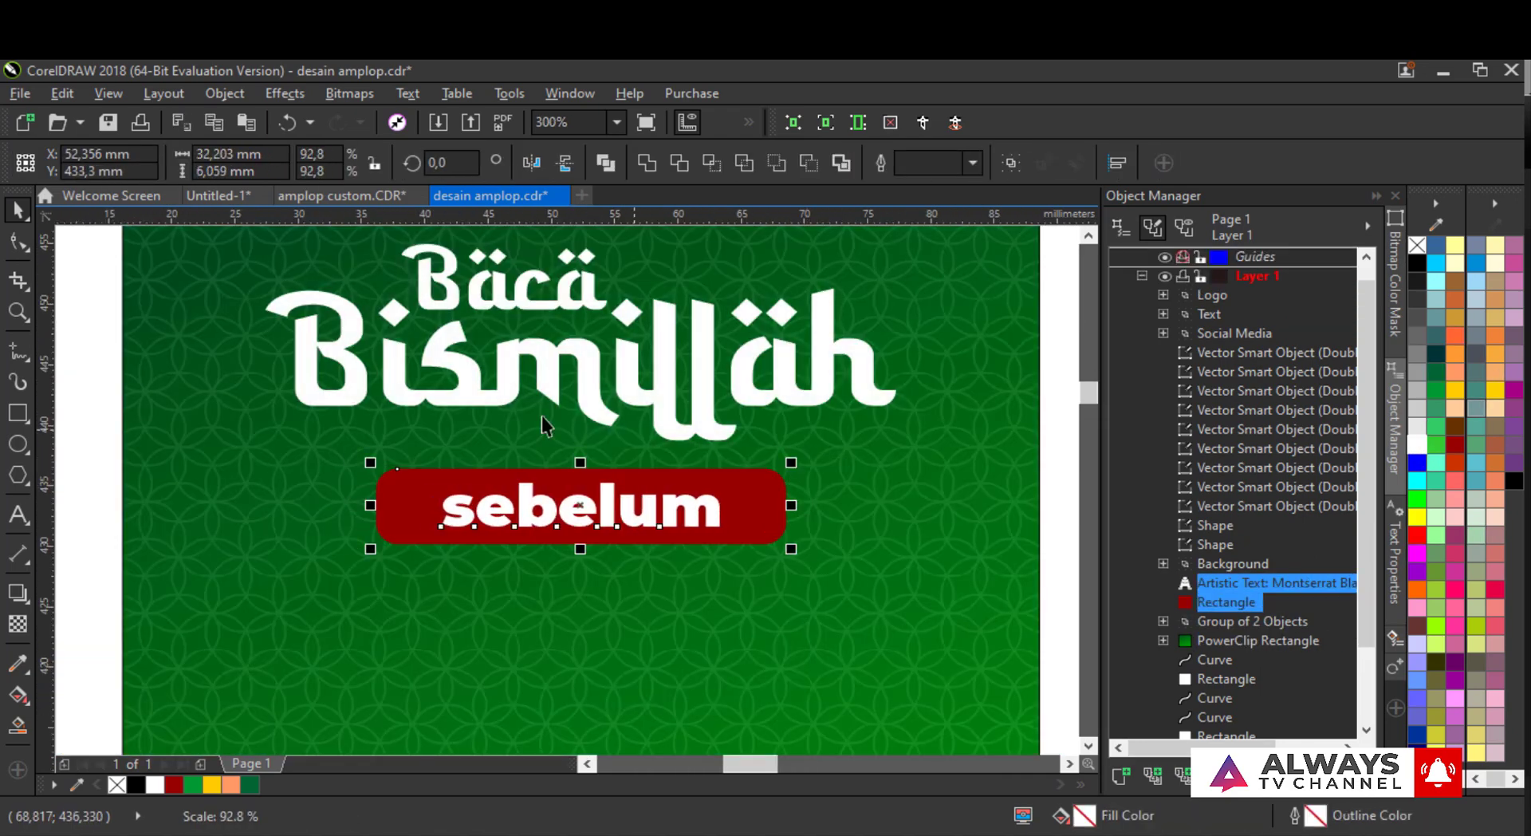
- Select the template's hanging garlands, stars and lanterns and group the six objects
scroll(672, 446, "down", 2)
left_click(378, 395)
left_click(375, 391)
scroll(262, 393, "up", 2)
left_click_drag(115, 244, 797, 630)
scroll(817, 343, "down", 1)
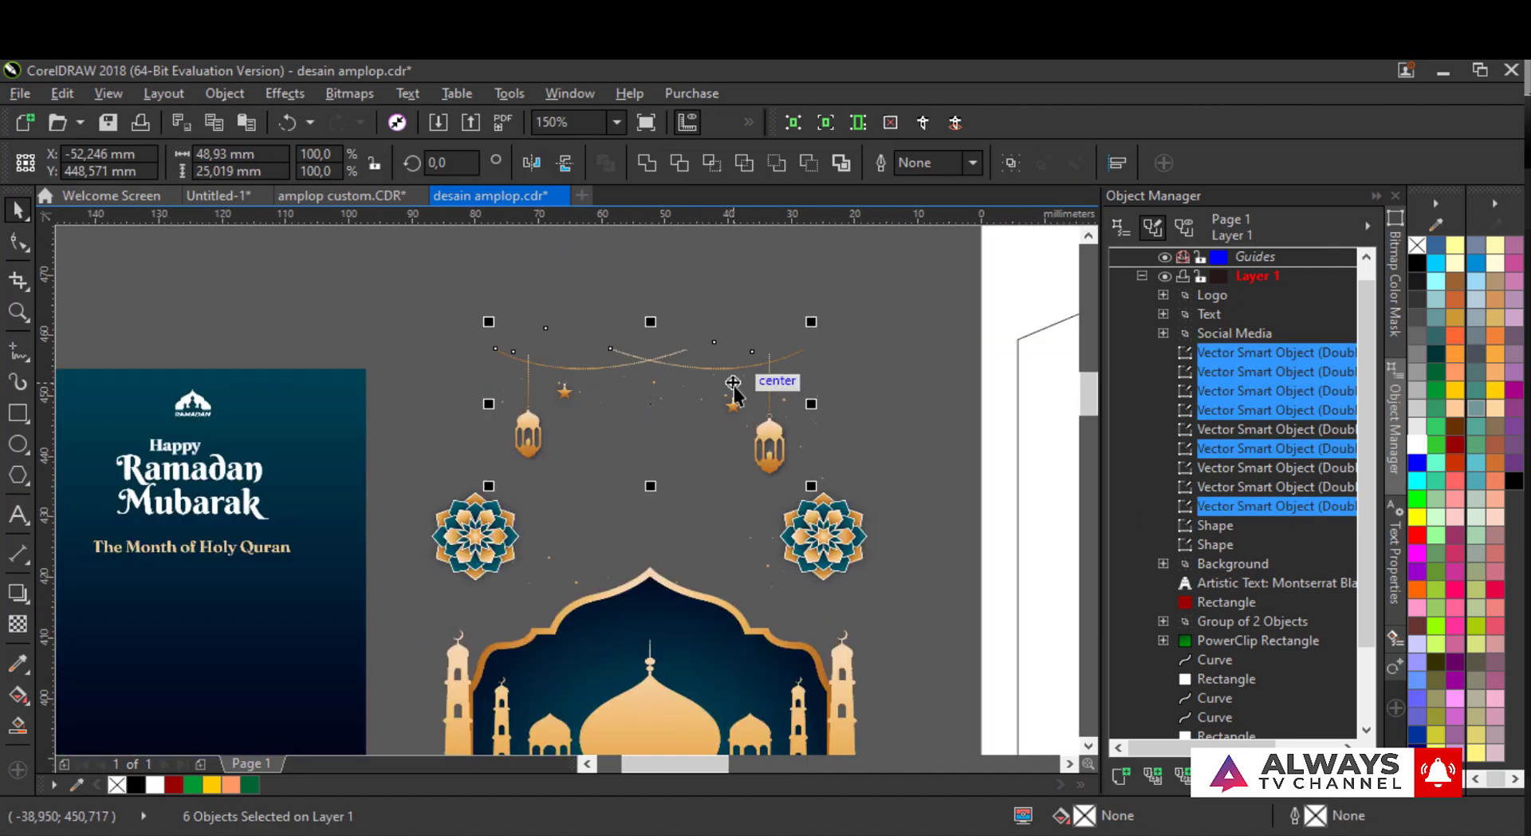
left_click_drag(730, 375, 661, 280)
key("ctrl+g")
- Move the hanging ornament group onto the top of the envelope's front panel and enlarge it to about 60 mm wide
scroll(96, 451, "down", 1)
left_click_drag(403, 360, 765, 419)
scroll(797, 405, "up", 2)
left_click_drag(746, 321, 881, 269)
left_click_drag(647, 337, 1051, 349)
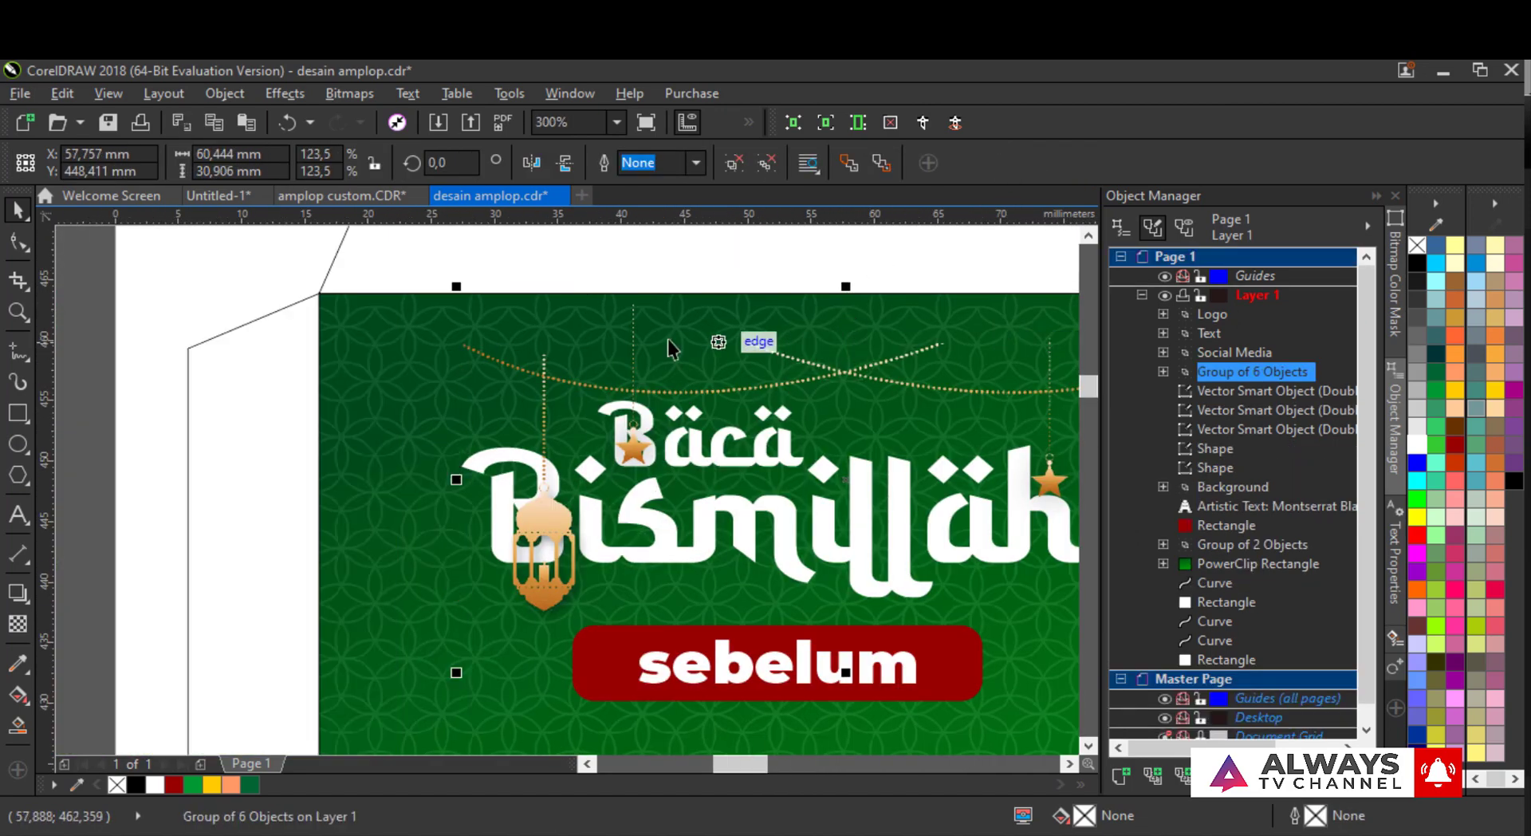
- Cut the hanging ornament group and paste it inside the front panel's PowerClip
key("ctrl+x")
left_click(480, 322, "ctrl")
key("ctrl+v")
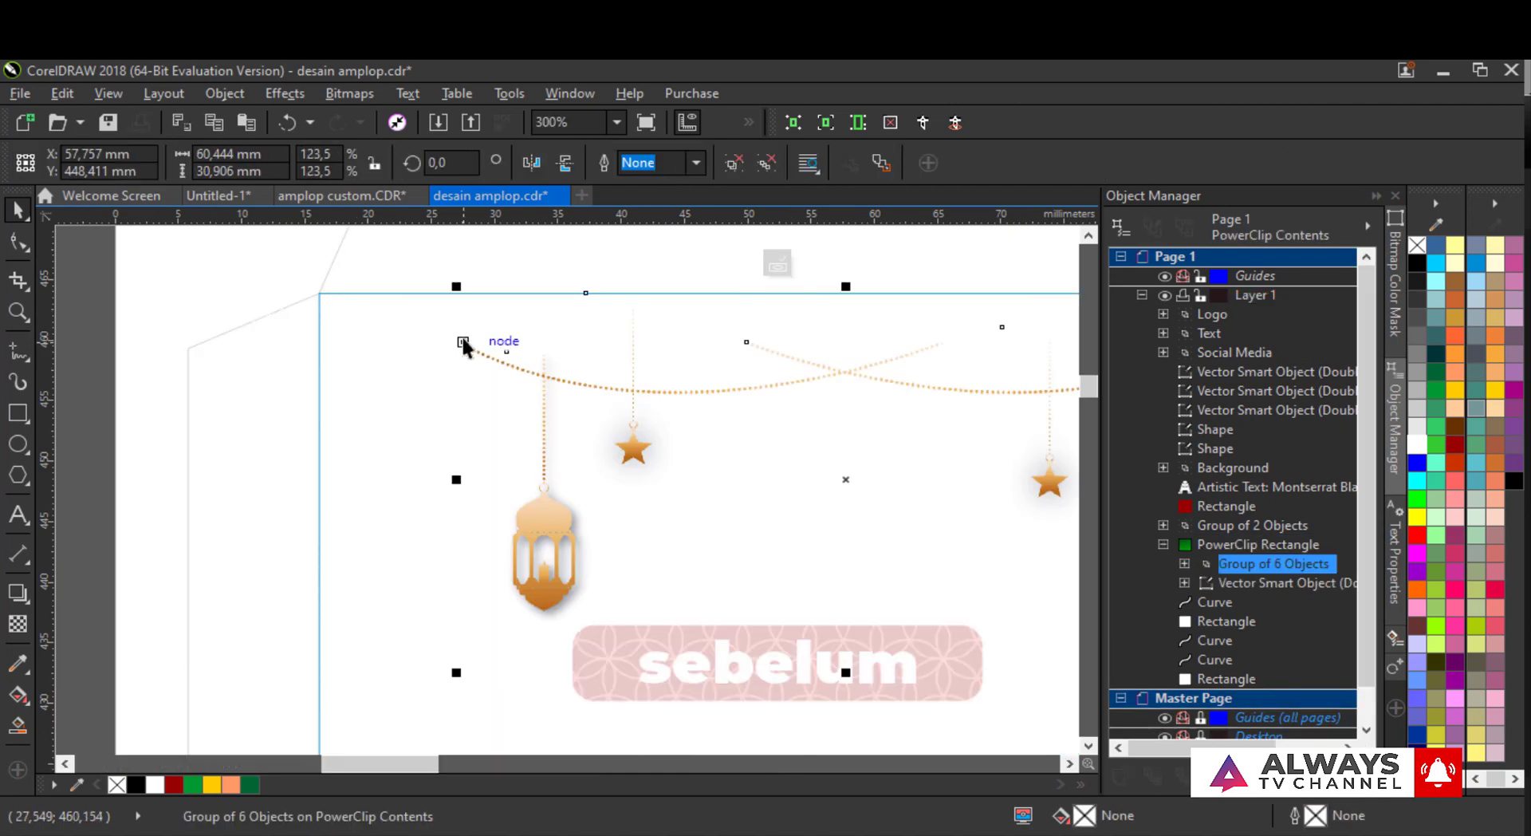
- Fit the hanging ornaments to the front panel's full width, about 72.4 mm, and finish editing the PowerClip contents
left_click_drag(464, 345, 319, 294)
scroll(177, 330, "down", 1)
scroll(712, 421, "up", 1)
scroll(575, 556, "down", 1)
left_click_drag(570, 556, 644, 592)
scroll(564, 404, "up", 1)
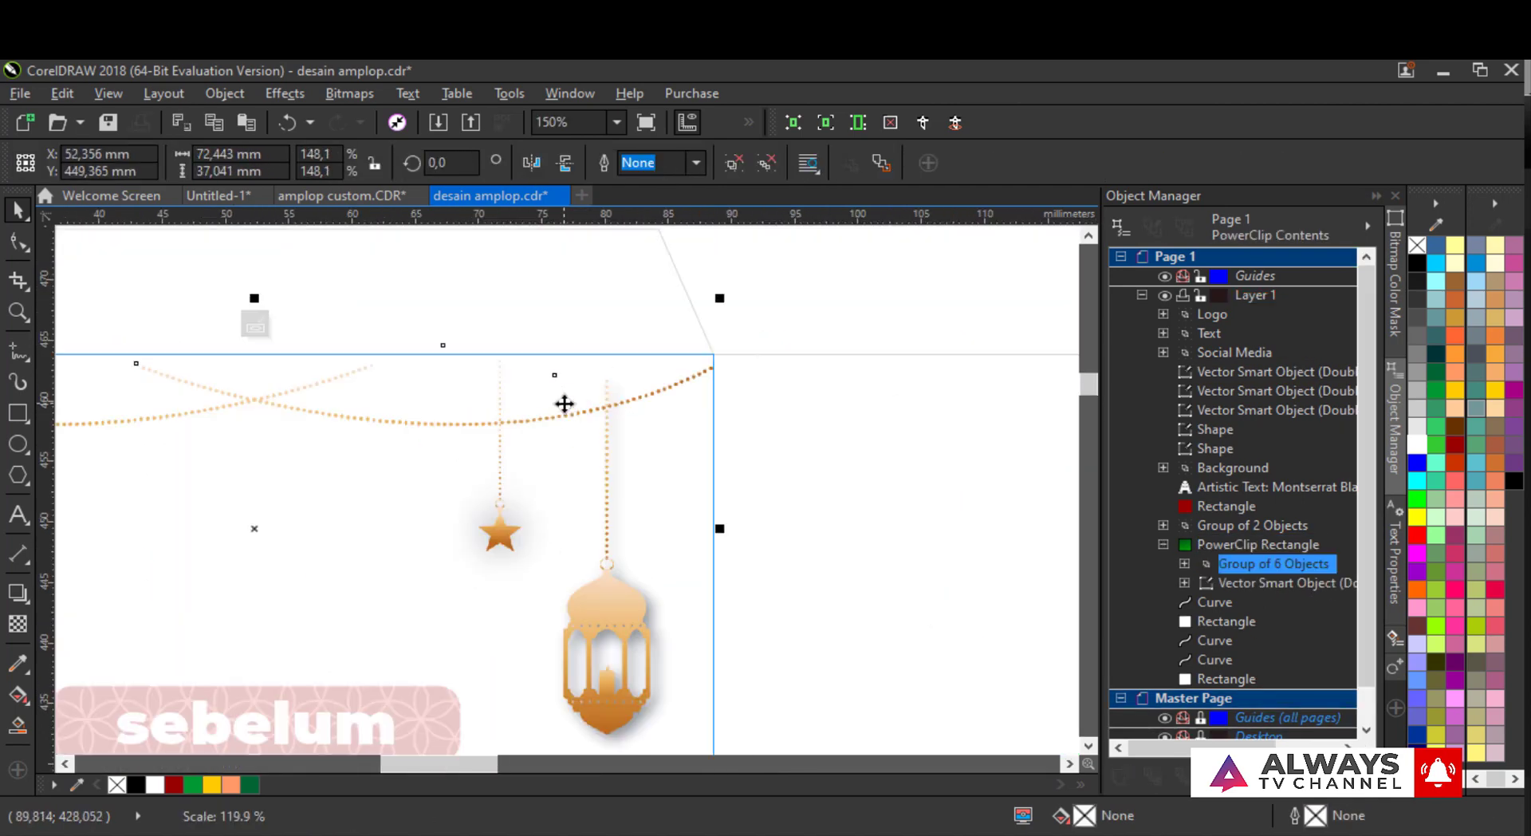
left_click(256, 325)
- Move the "Bäcä Bismilläh" title together with the "sebelum" label down about 3 mm
scroll(461, 376, "down", 1)
scroll(462, 376, "down", 1)
scroll(359, 410, "up", 2)
scroll(472, 331, "down", 1)
left_click_drag(153, 303, 705, 518)
scroll(567, 398, "up", 1)
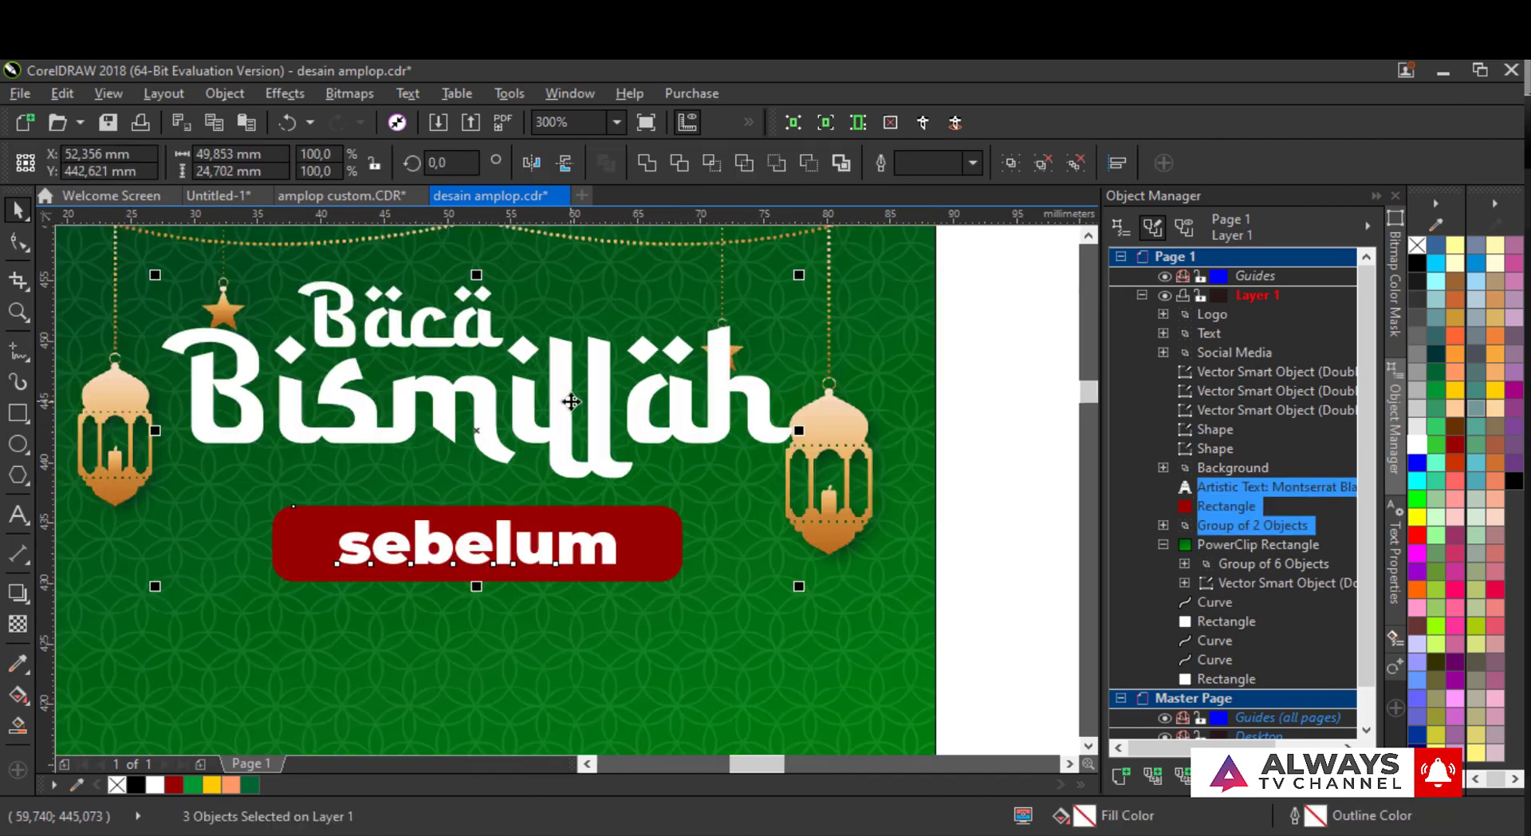
left_click_drag(567, 367, 566, 398)
scroll(722, 358, "down", 1)
scroll(407, 319, "down", 1)
scroll(334, 356, "up", 1)
left_click(381, 355)
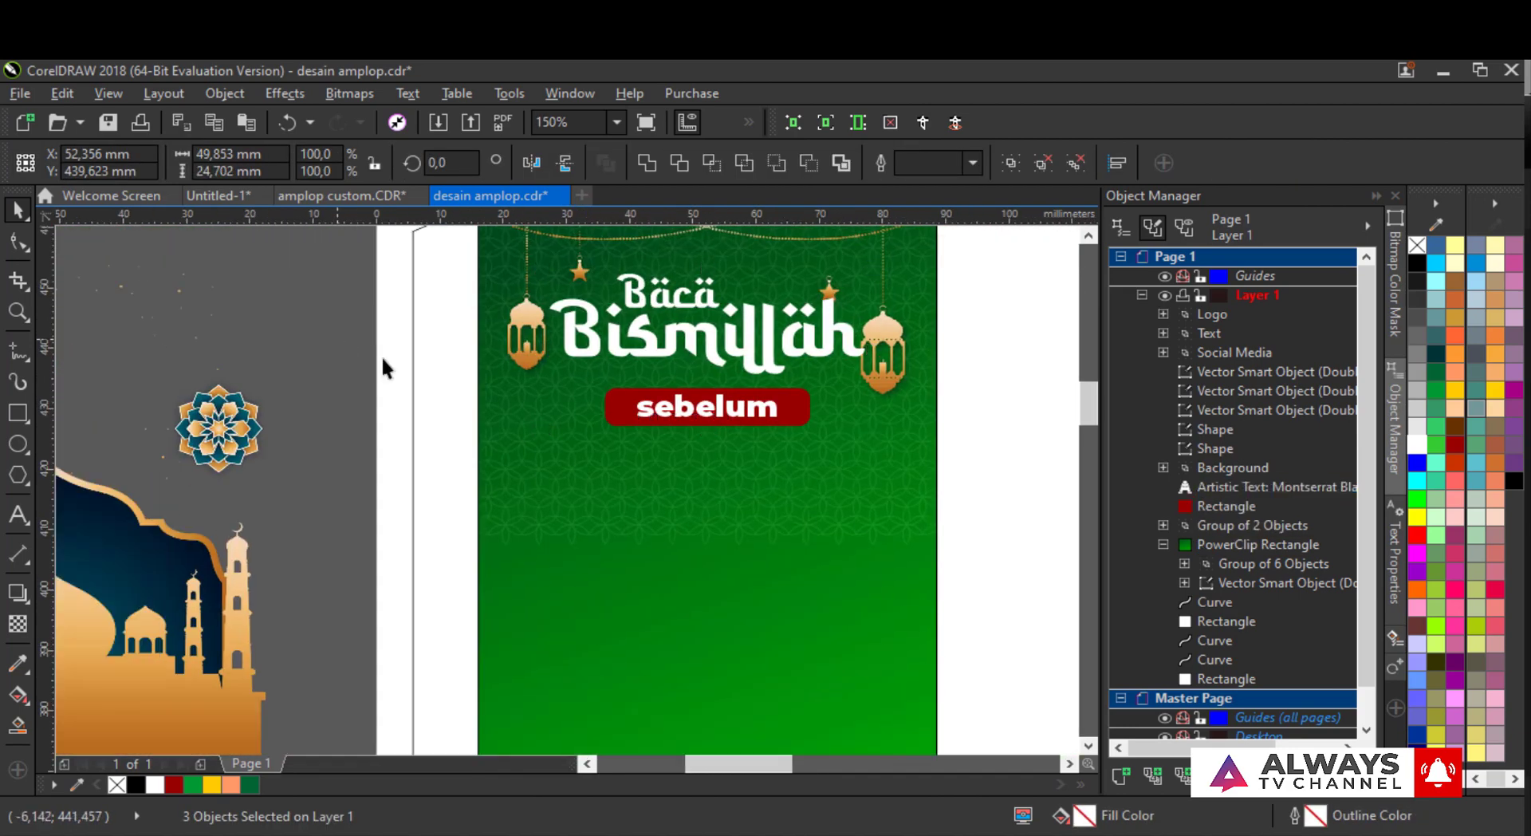
- Delete the red rectangle behind the "sebelum" text
scroll(642, 394, "up", 1)
left_click(957, 384)
left_click_drag(976, 383, 973, 384)
key("Delete")
- Set the "sebelum" text's font to Sinthya and enlarge it to about 35 mm wide
left_click(904, 433)
scroll(718, 525, "down", 1)
scroll(1038, 466, "up", 1)
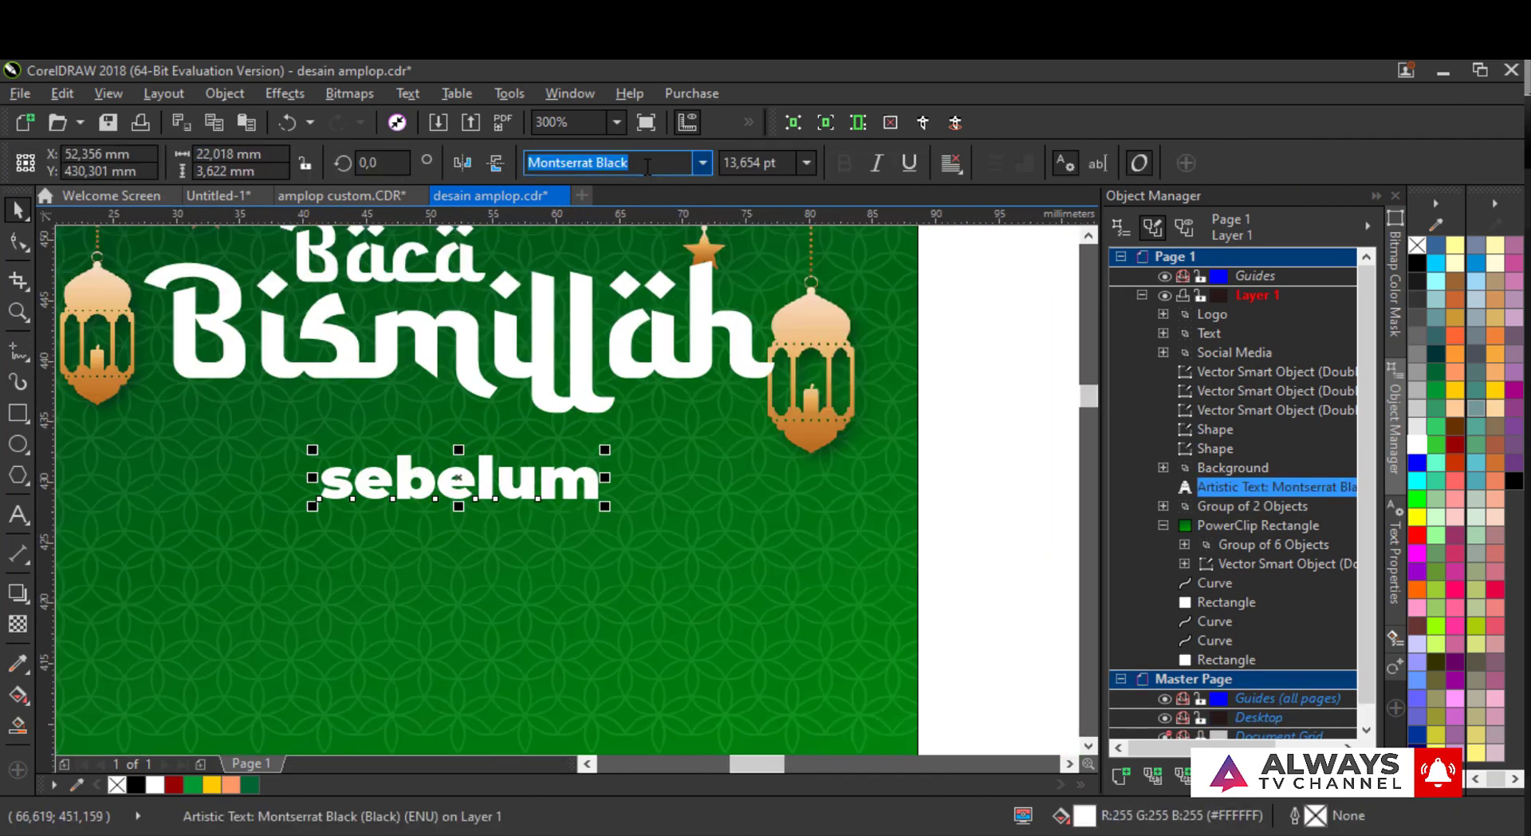
key("i")
key("space")
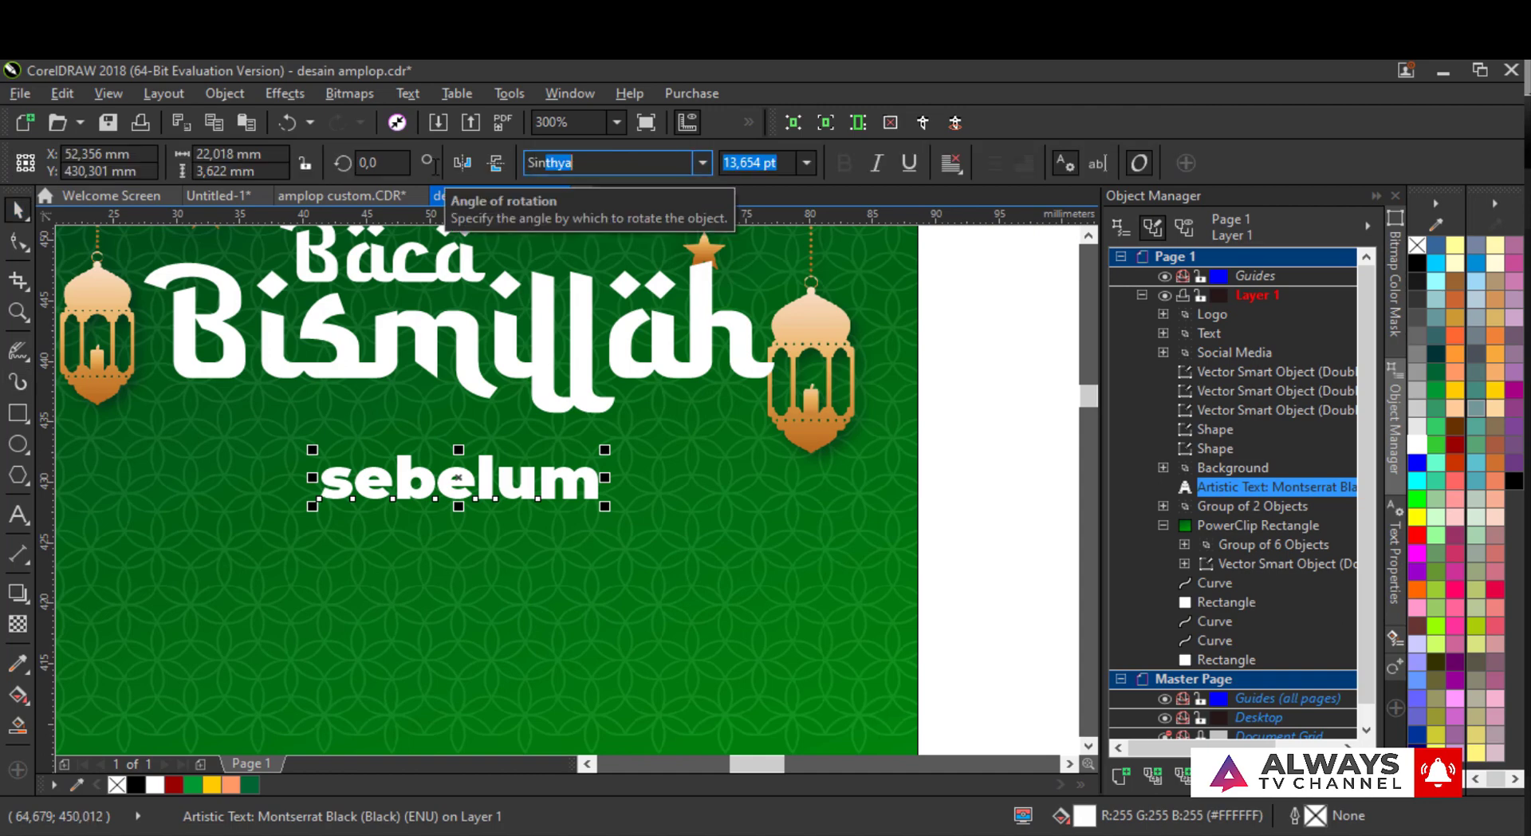
key("Return")
left_click_drag(496, 439, 636, 382)
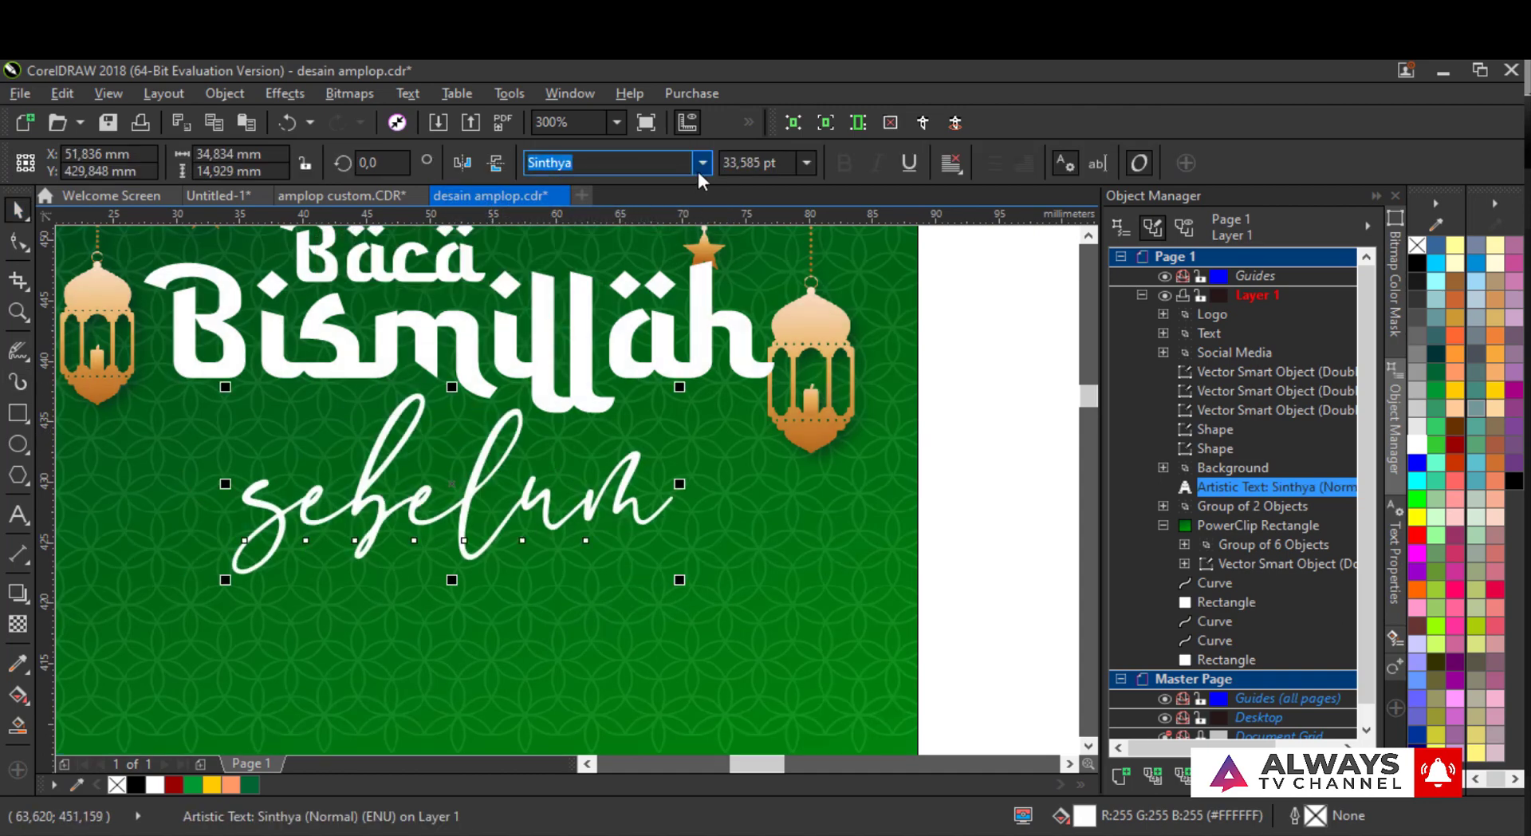
- Set the "sebelum" text's font to Painted Paradise and capitalise its first letter to read "Sebelum"
left_click(703, 162)
left_click(598, 374)
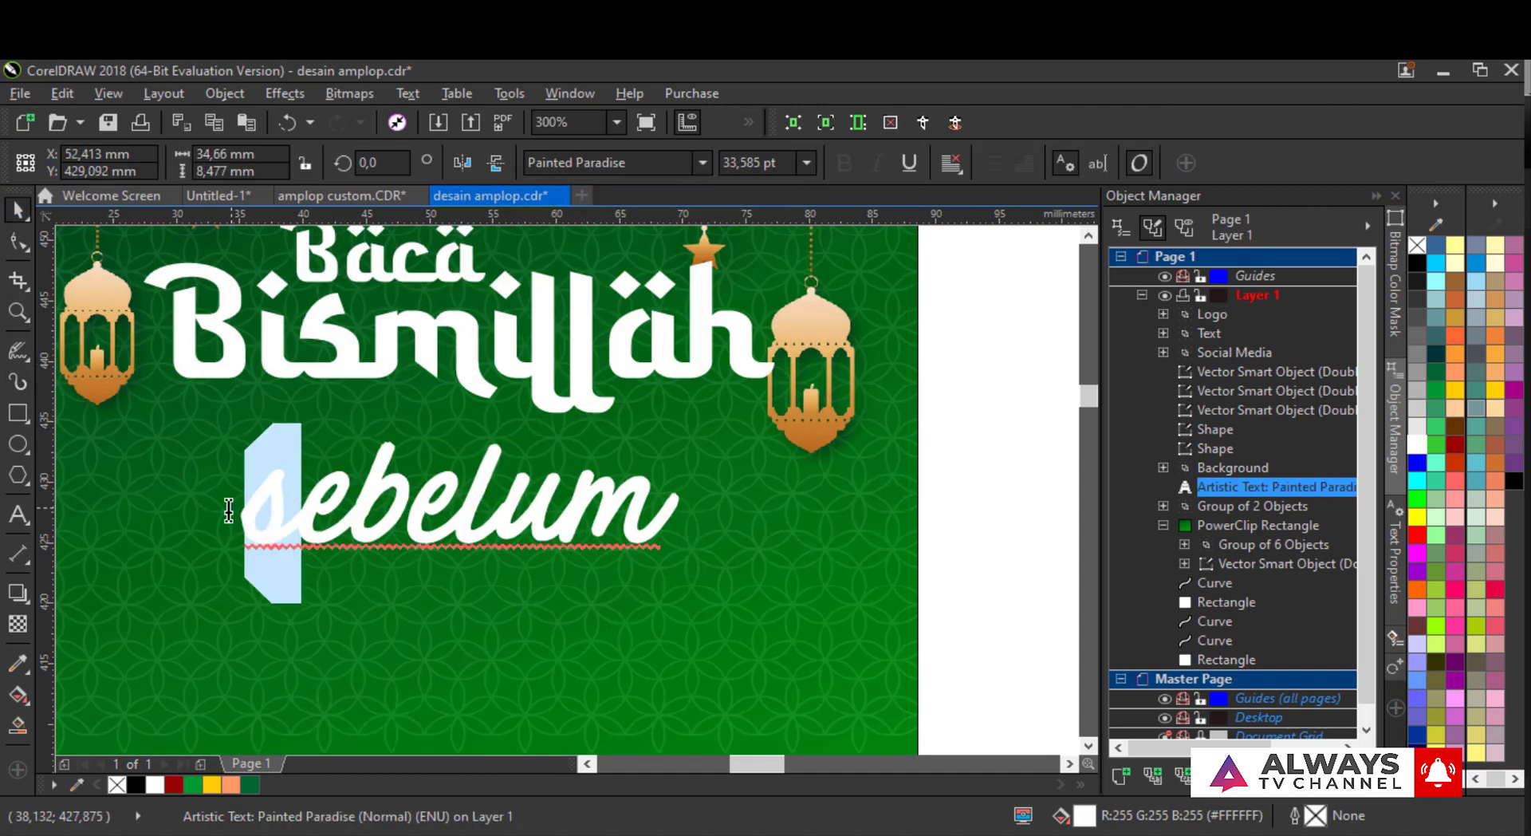
type("S")
key("Escape")
- Scale the "Sebelum" text down to about 25 mm wide and move it up directly beneath "Bismilläh"
left_click_drag(705, 568, 631, 546)
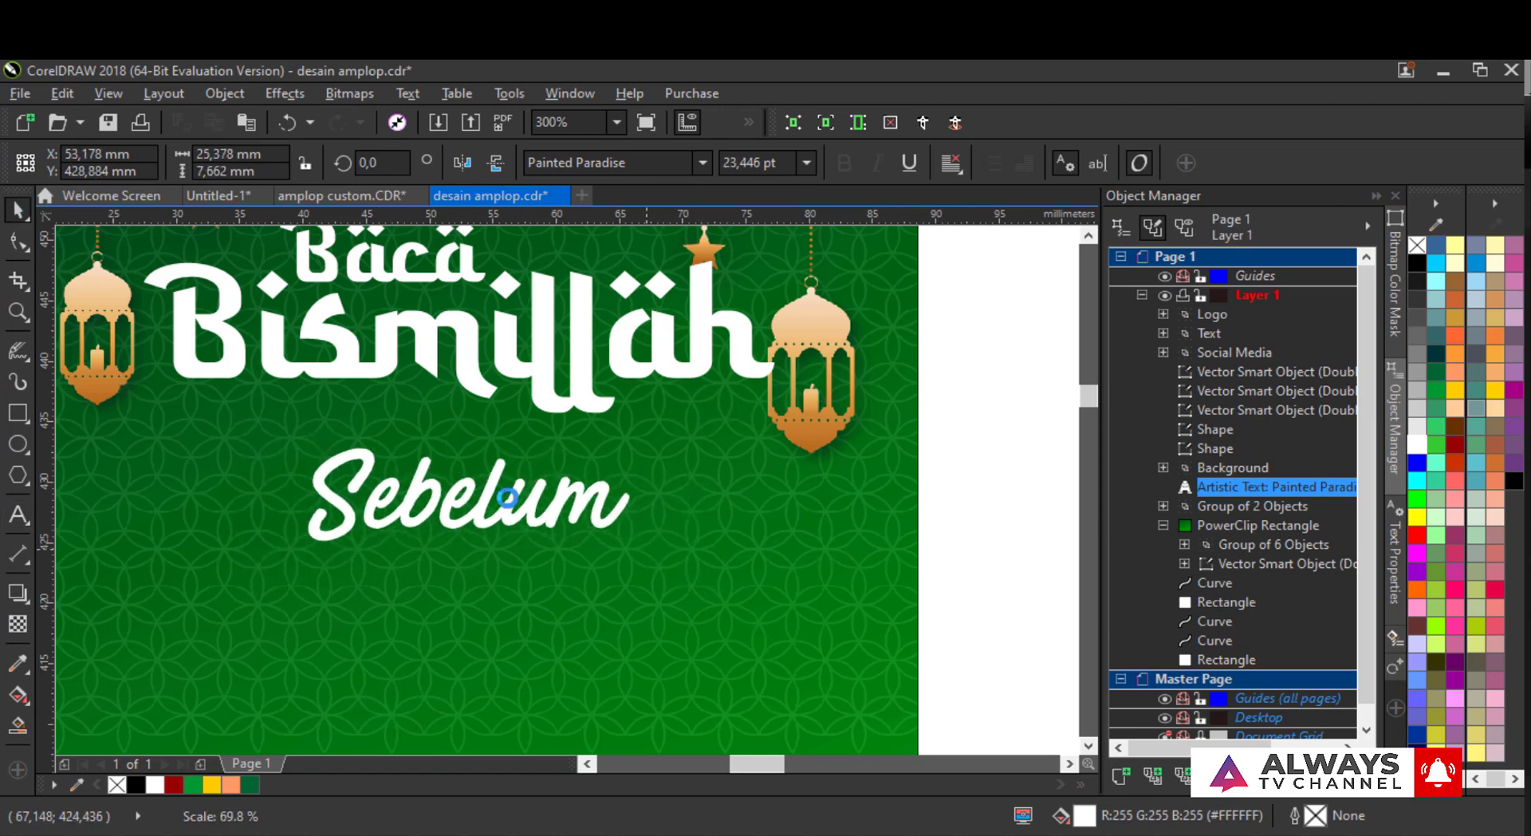
left_click_drag(499, 497, 497, 441)
left_click(805, 443)
- Sample the orange-brown of the lantern with the Color Eyedropper and apply it to the "Sebelum" text
scroll(414, 440, "down", 1)
scroll(327, 445, "up", 1)
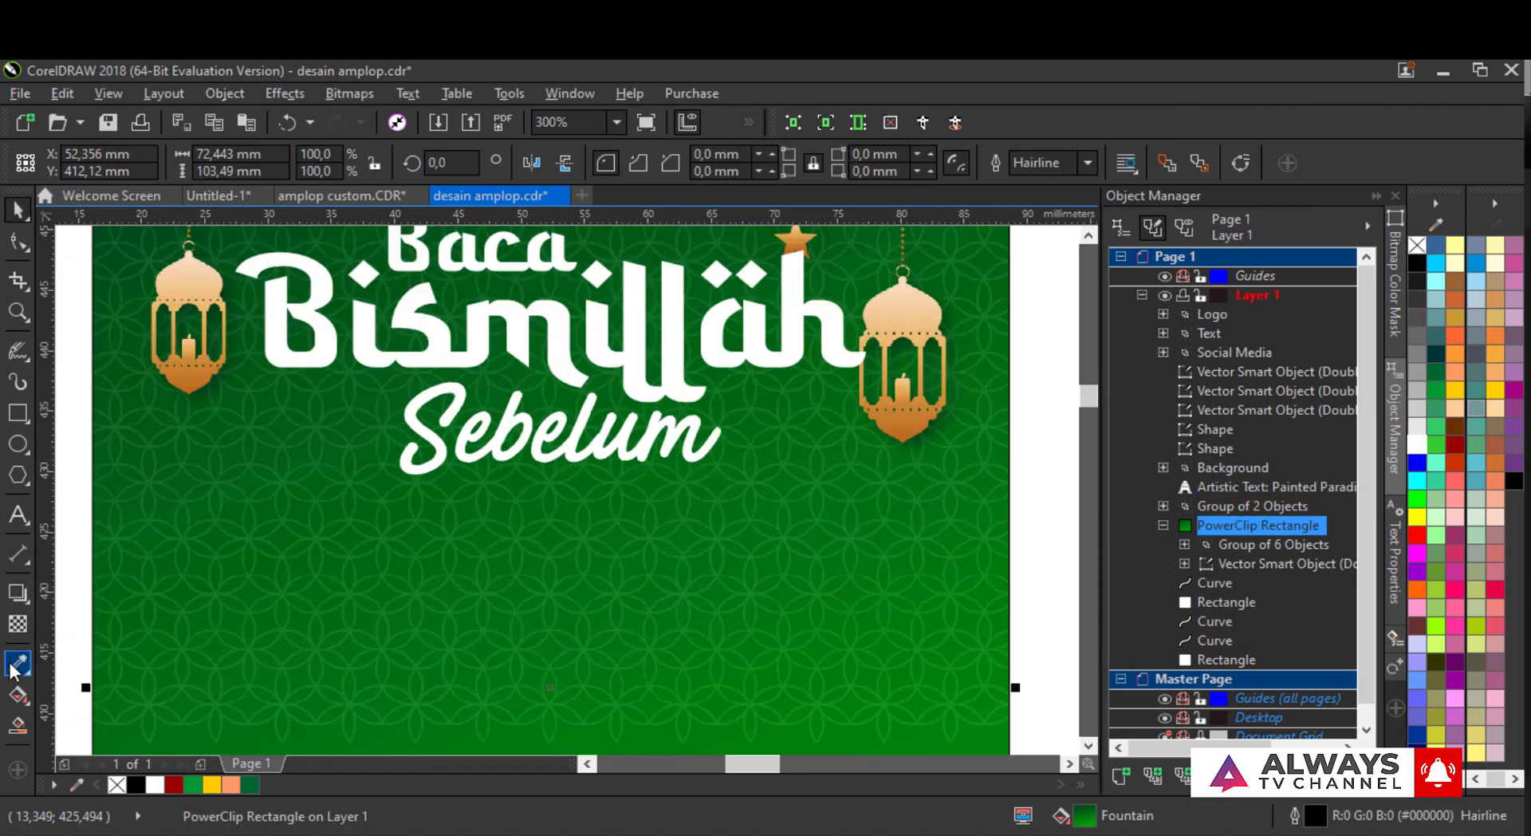
left_click(17, 666)
left_click(899, 419)
scroll(646, 427, "up", 2)
left_click(589, 405)
scroll(589, 405, "down", 2)
scroll(589, 405, "down", 1)
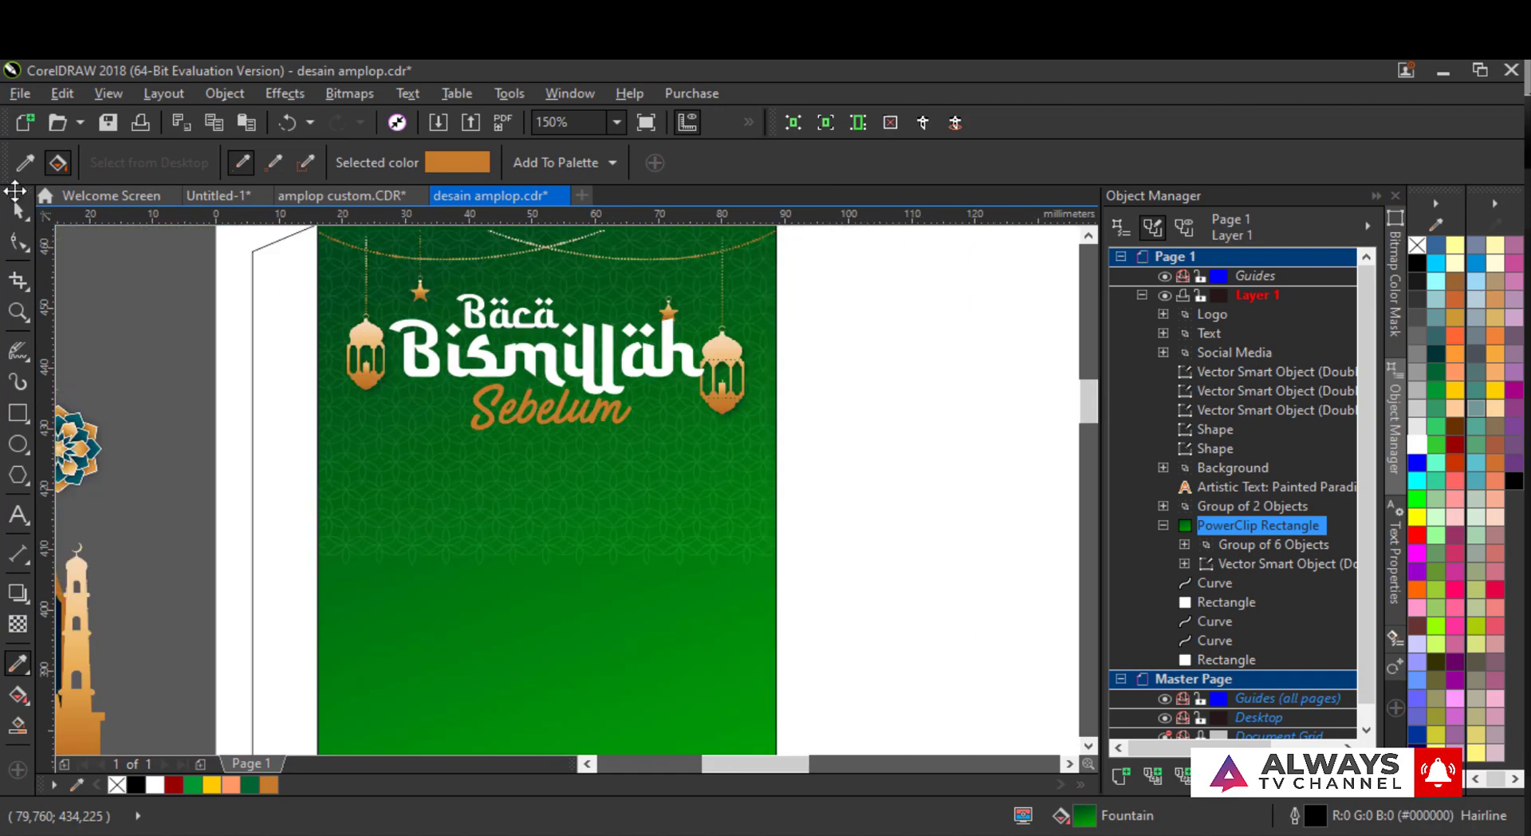
- Duplicate the line pattern inside the green background and align the copy below the original to cover the lower half
left_click(18, 209)
left_click(160, 287)
scroll(415, 430, "down", 1)
scroll(426, 470, "up", 1)
left_click(410, 470, "ctrl")
scroll(410, 470, "down", 1)
key("ctrl+d")
scroll(421, 468, "up", 5)
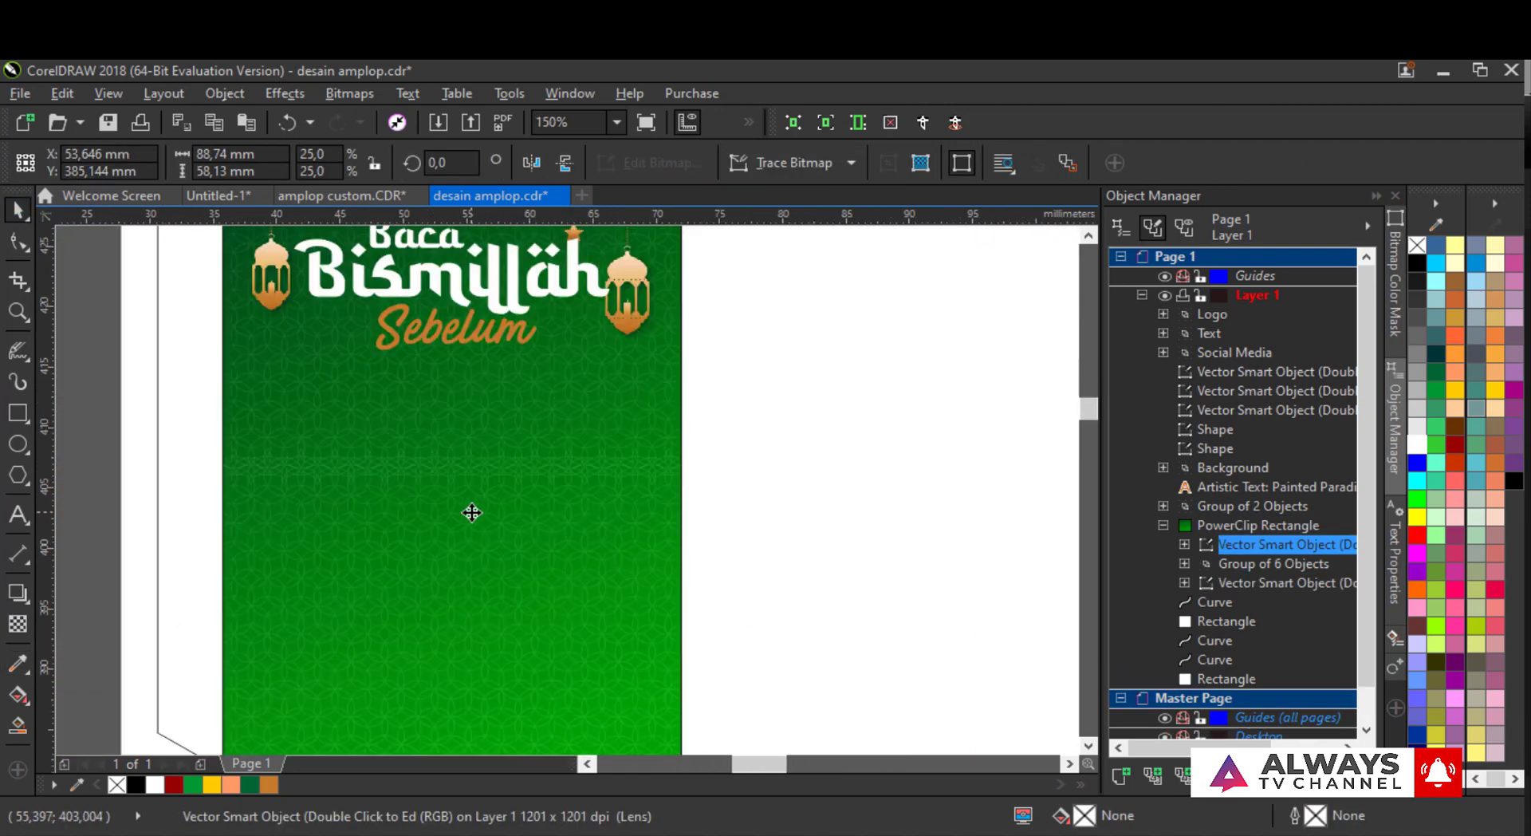
scroll(471, 319, "up", 1)
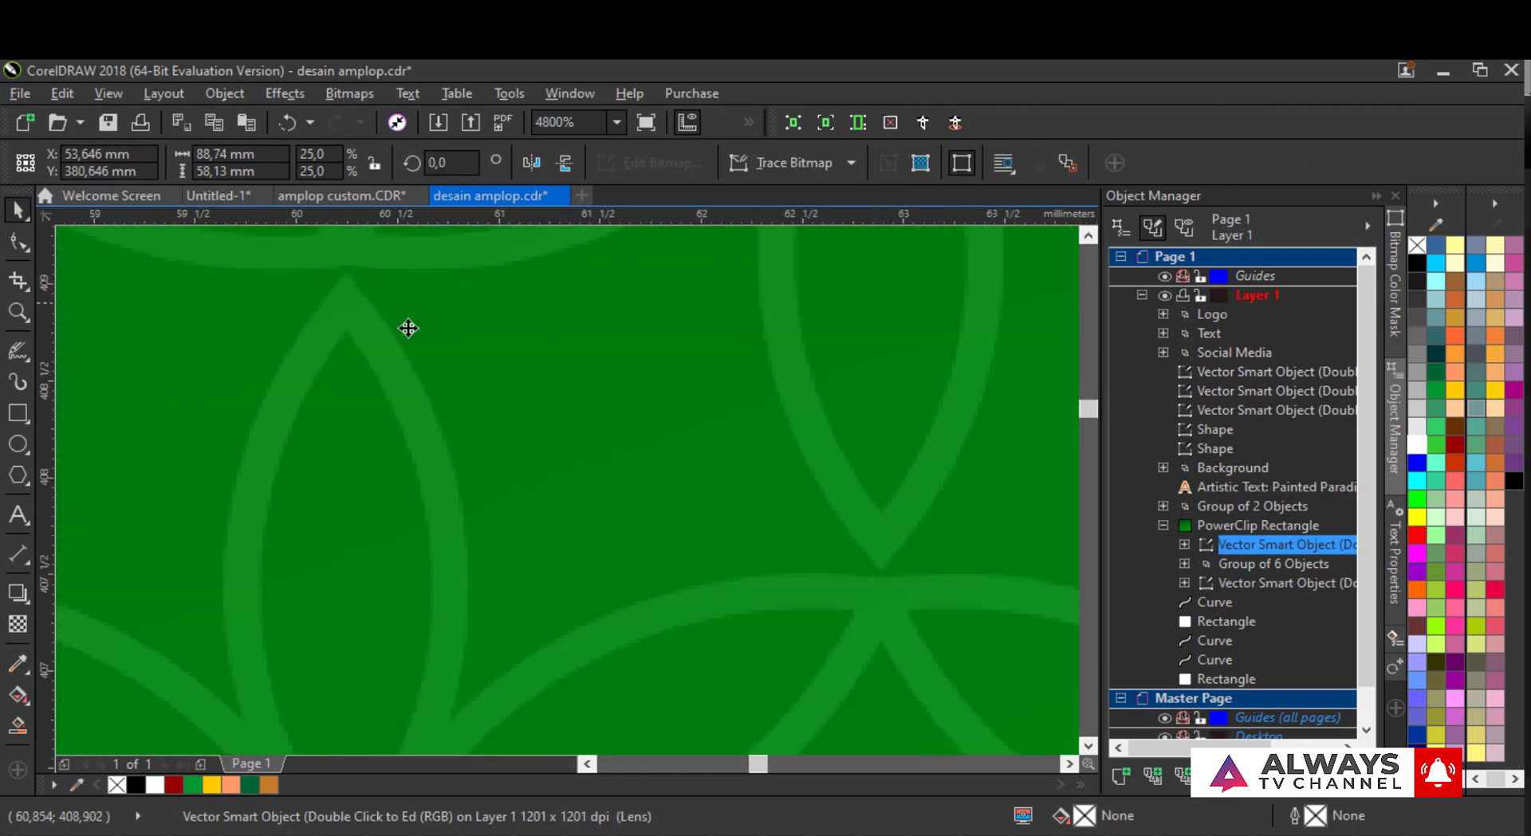
scroll(370, 313, "down", 6)
scroll(225, 558, "down", 1)
scroll(177, 523, "up", 1)
- Move the dark blue arch shape from the pasteboard onto the page below the envelope outline
left_click_drag(176, 523, 494, 578)
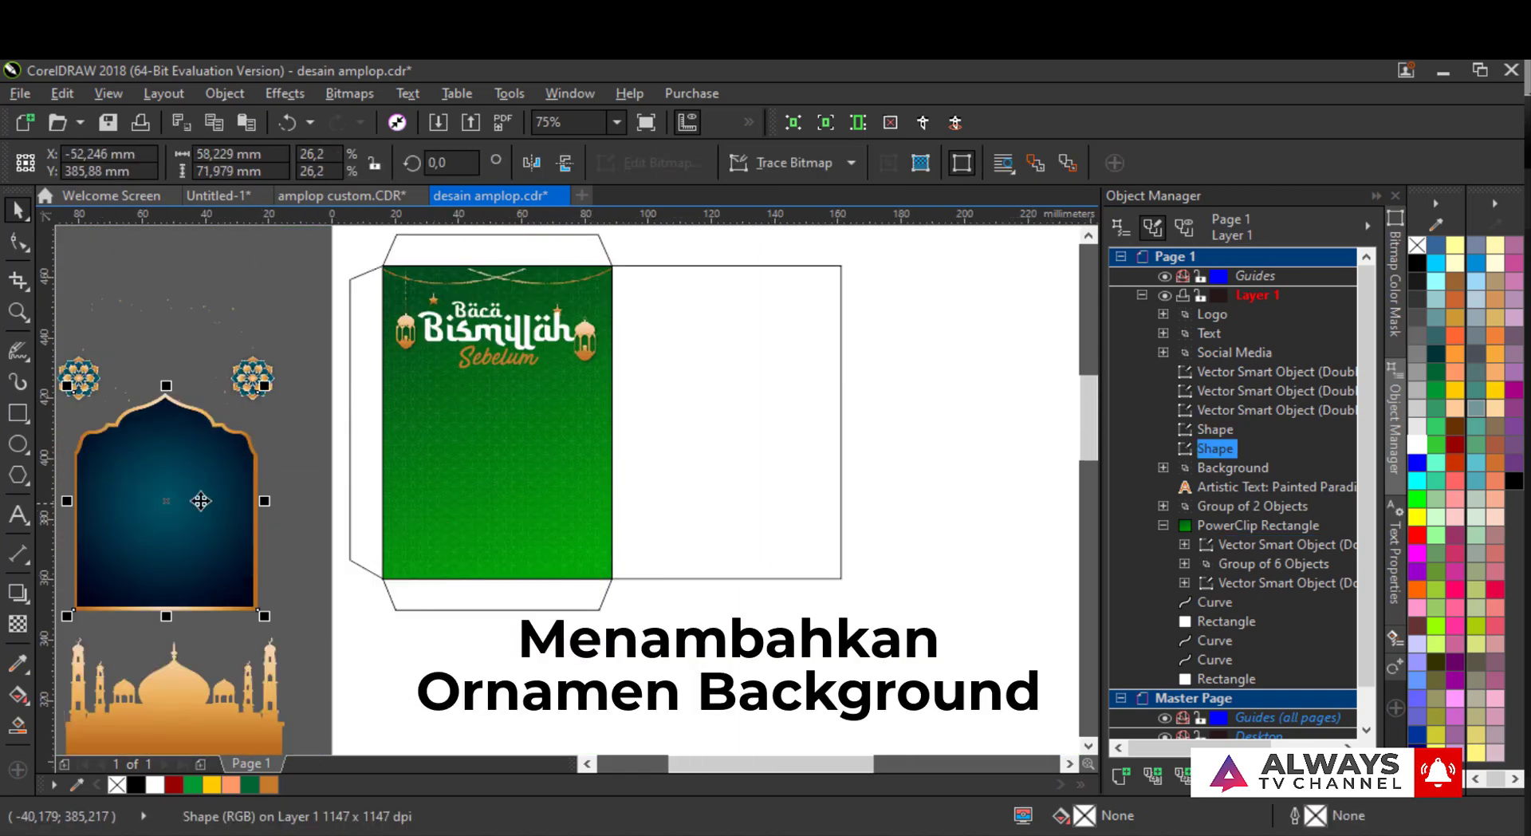
left_click_drag(199, 503, 543, 552)
scroll(557, 420, "up", 2)
scroll(558, 420, "down", 3)
left_click_drag(546, 437, 630, 539)
scroll(435, 352, "up", 1)
- Delete the object with scattered dots surrounding the two flower ornaments on the pasteboard
left_click(443, 354)
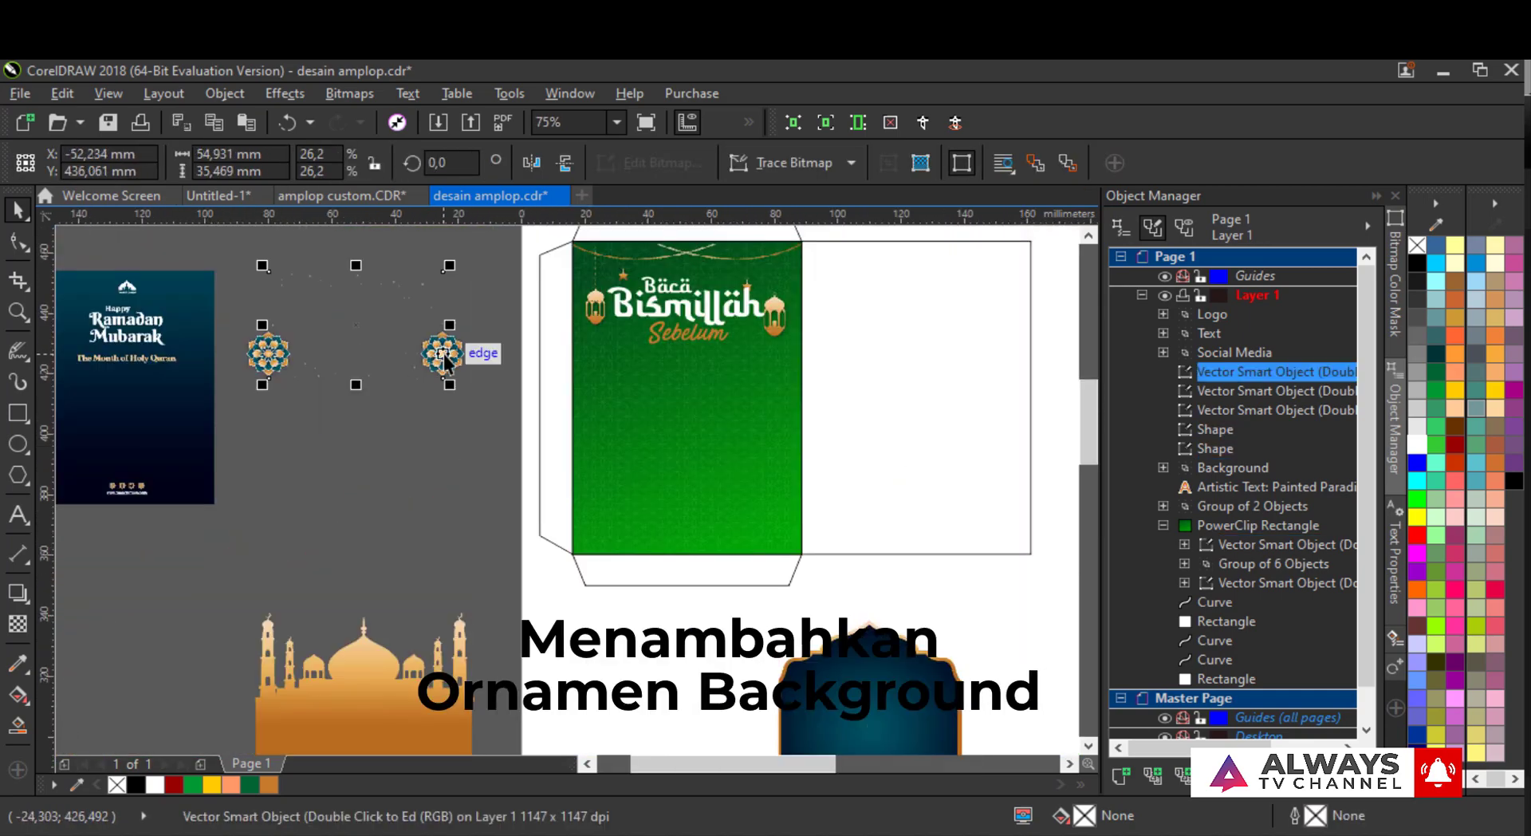
left_click(443, 360)
scroll(385, 271, "up", 1)
scroll(438, 342, "down", 1)
left_click(423, 311)
key("Delete")
- Place one flower ornament in the lower-right corner of the green background and enlarge it to about 31 mm wide
left_click_drag(463, 388, 803, 592)
scroll(803, 592, "up", 1)
left_click_drag(861, 533, 942, 453)
left_click_drag(796, 467, 813, 420)
left_click(861, 542)
left_click(816, 542, "ctrl")
left_click_drag(816, 542, 851, 578)
left_click_drag(851, 578, 824, 530)
left_click_drag(964, 381, 925, 418)
- Mirror a copy of the flower ornament to the lower-left corner and shift both flowers slightly down
left_click_drag(823, 529, 603, 552)
scroll(804, 523, "down", 1)
scroll(699, 530, "up", 1)
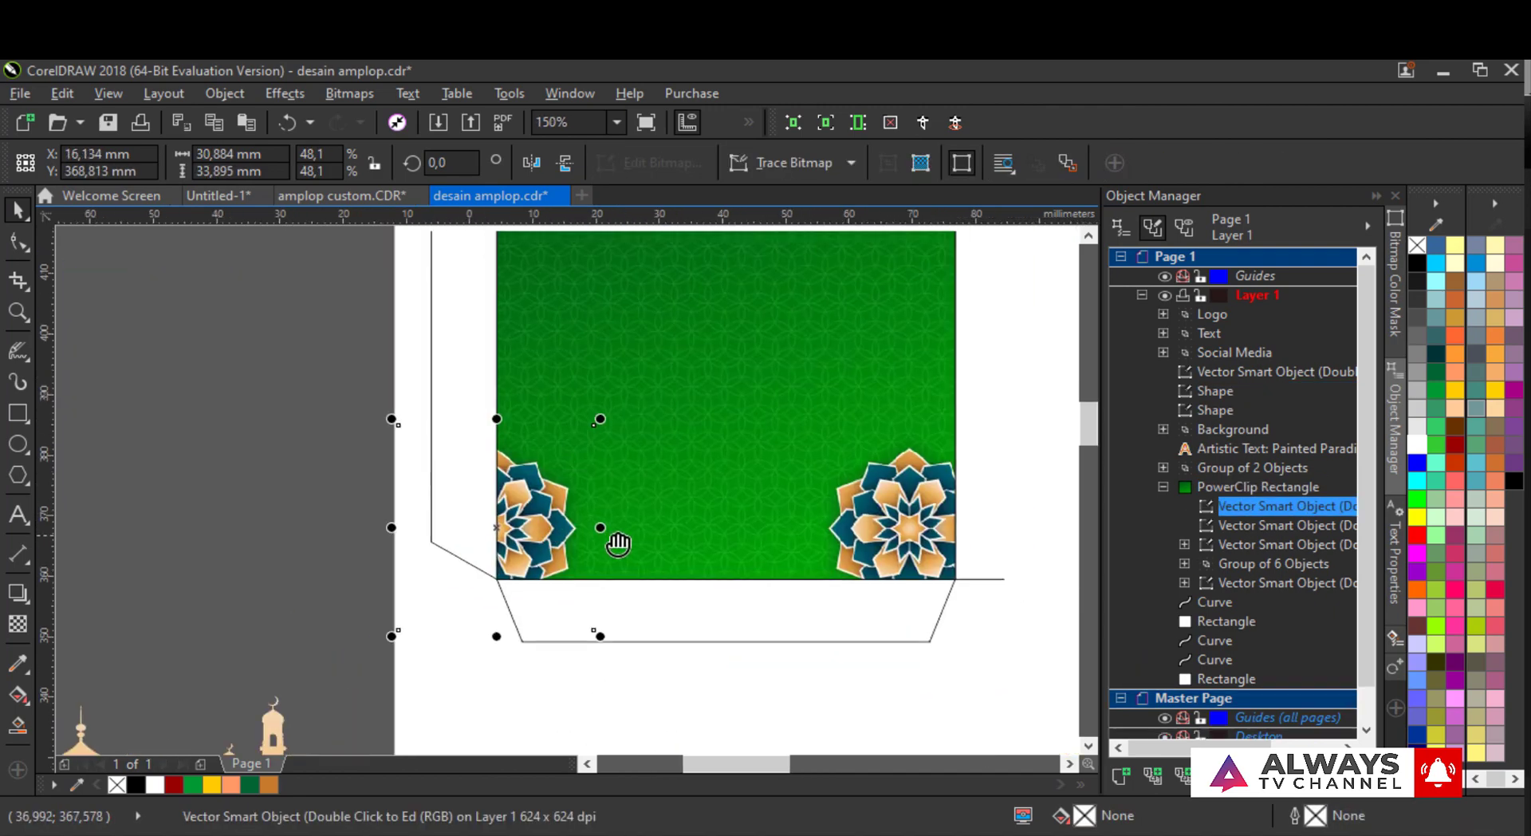
left_click(881, 526, "shift")
left_click_drag(687, 527, 712, 583)
left_click_drag(895, 548, 895, 512)
scroll(382, 293, "down", 1)
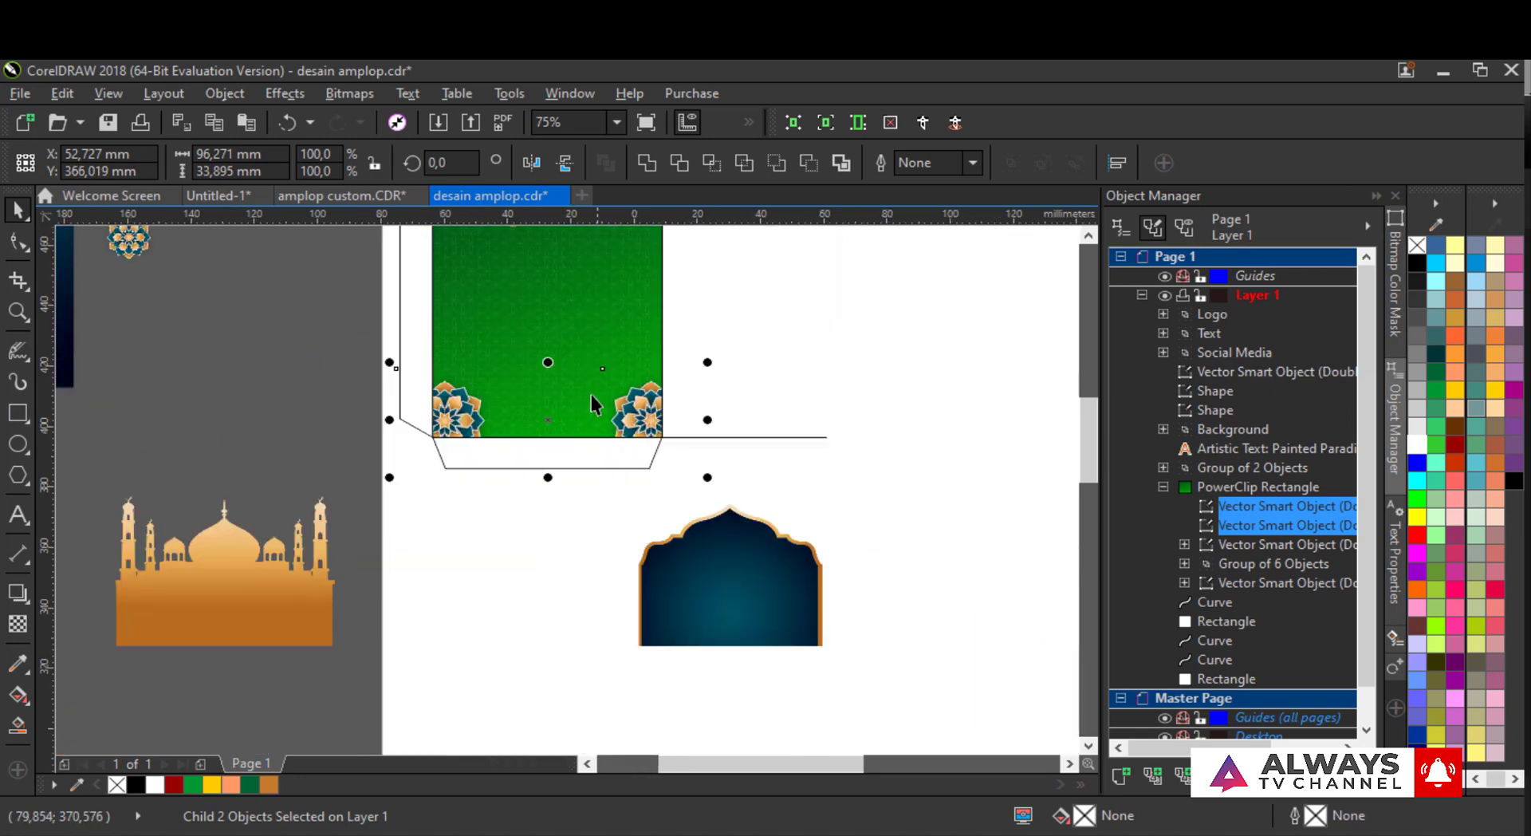
- Move the dark blue arch inside the green background and centre it horizontally below "Sebelum"
left_click_drag(754, 613, 564, 327)
scroll(563, 317, "down", 1)
scroll(560, 270, "up", 2)
left_click(584, 438)
left_click(583, 439, "ctrl")
left_click_drag(565, 445, 579, 478)
left_click_drag(457, 588, 469, 462)
left_click_drag(550, 635, 539, 695)
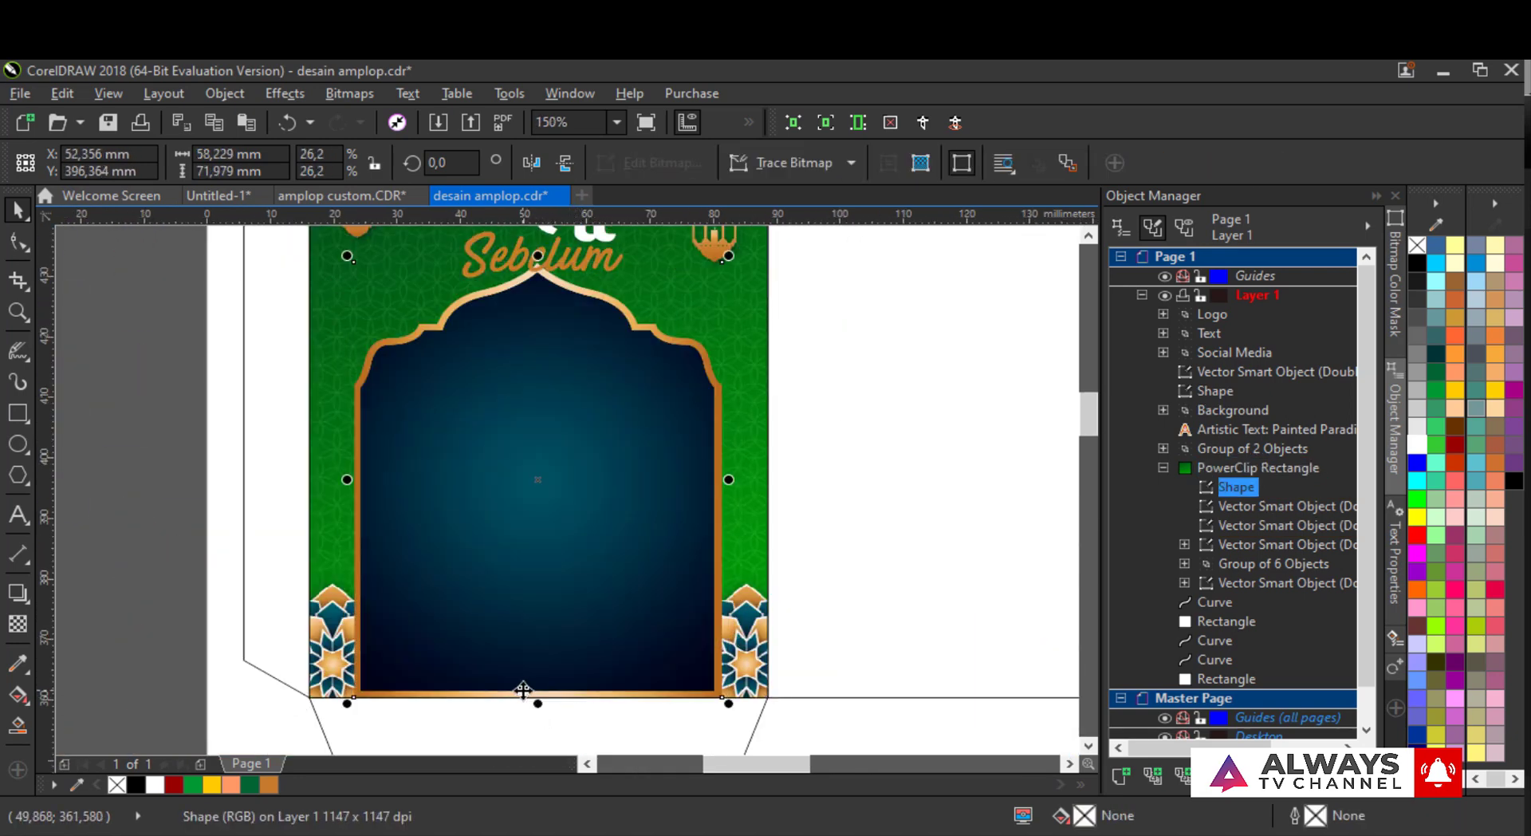
- Order the arch behind the flowers but in front of the line pattern, and lower it past the background's bottom edge
key("shift+Page_Down")
key("ctrl+Page_Up")
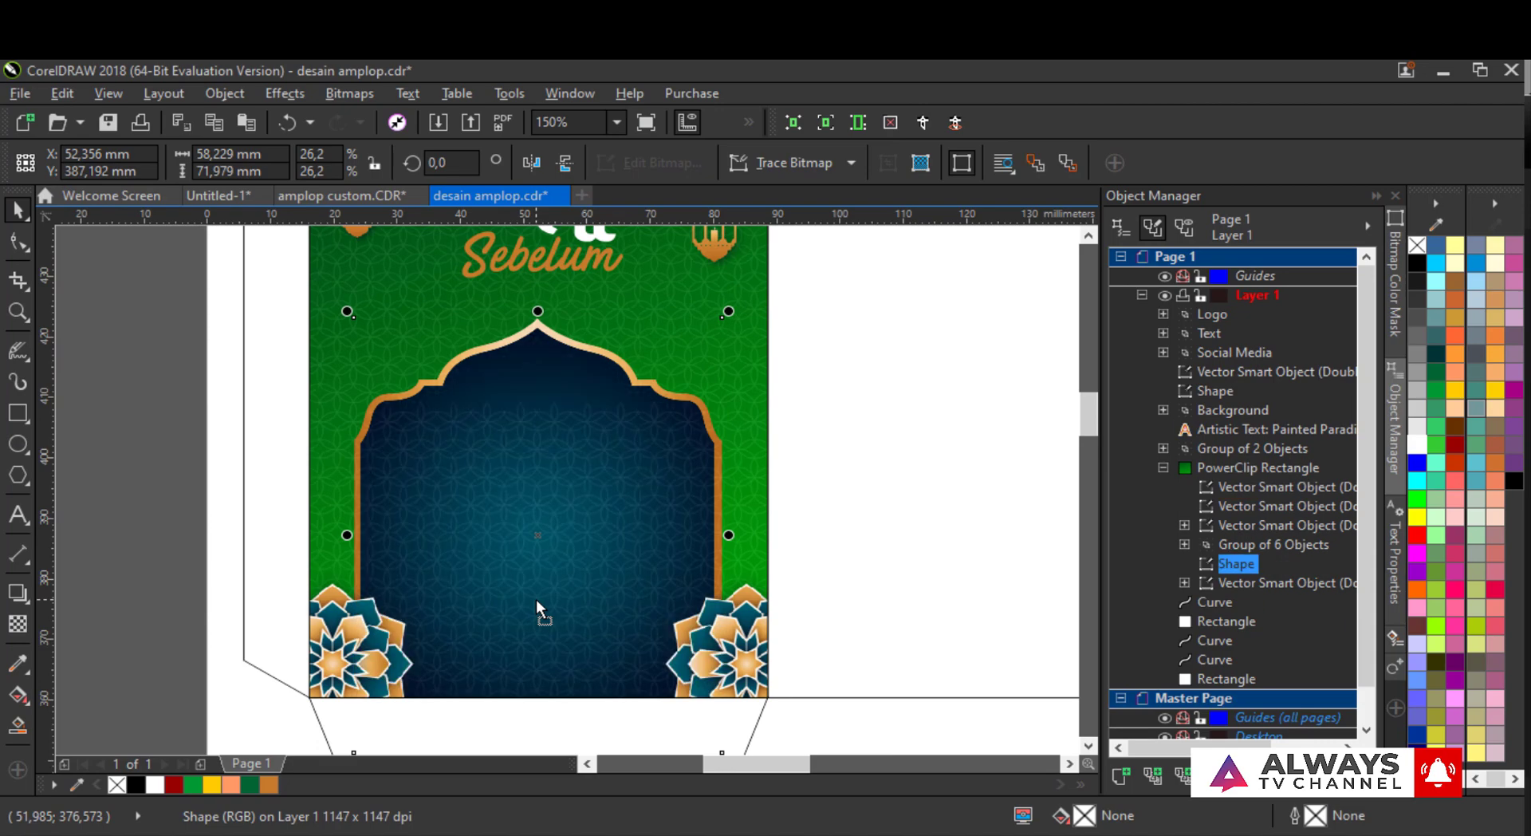
key("ctrl+Page_Up")
left_click_drag(550, 410, 550, 448)
scroll(550, 447, "down", 1)
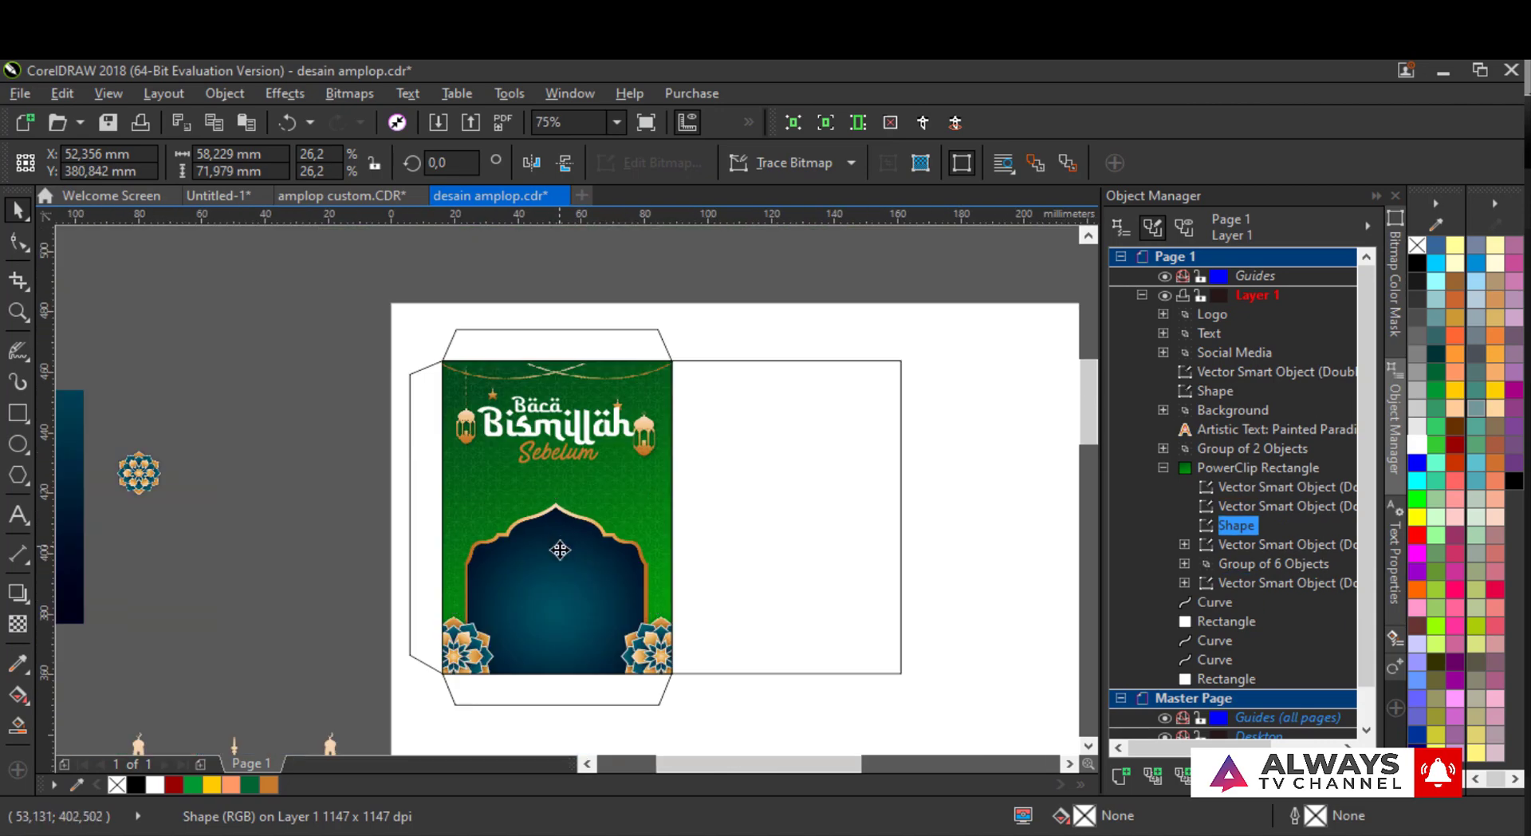
left_click_drag(561, 546, 561, 558)
scroll(560, 558, "up", 1)
scroll(542, 530, "down", 1)
scroll(655, 464, "up", 1)
scroll(407, 383, "down", 1)
scroll(318, 564, "up", 1)
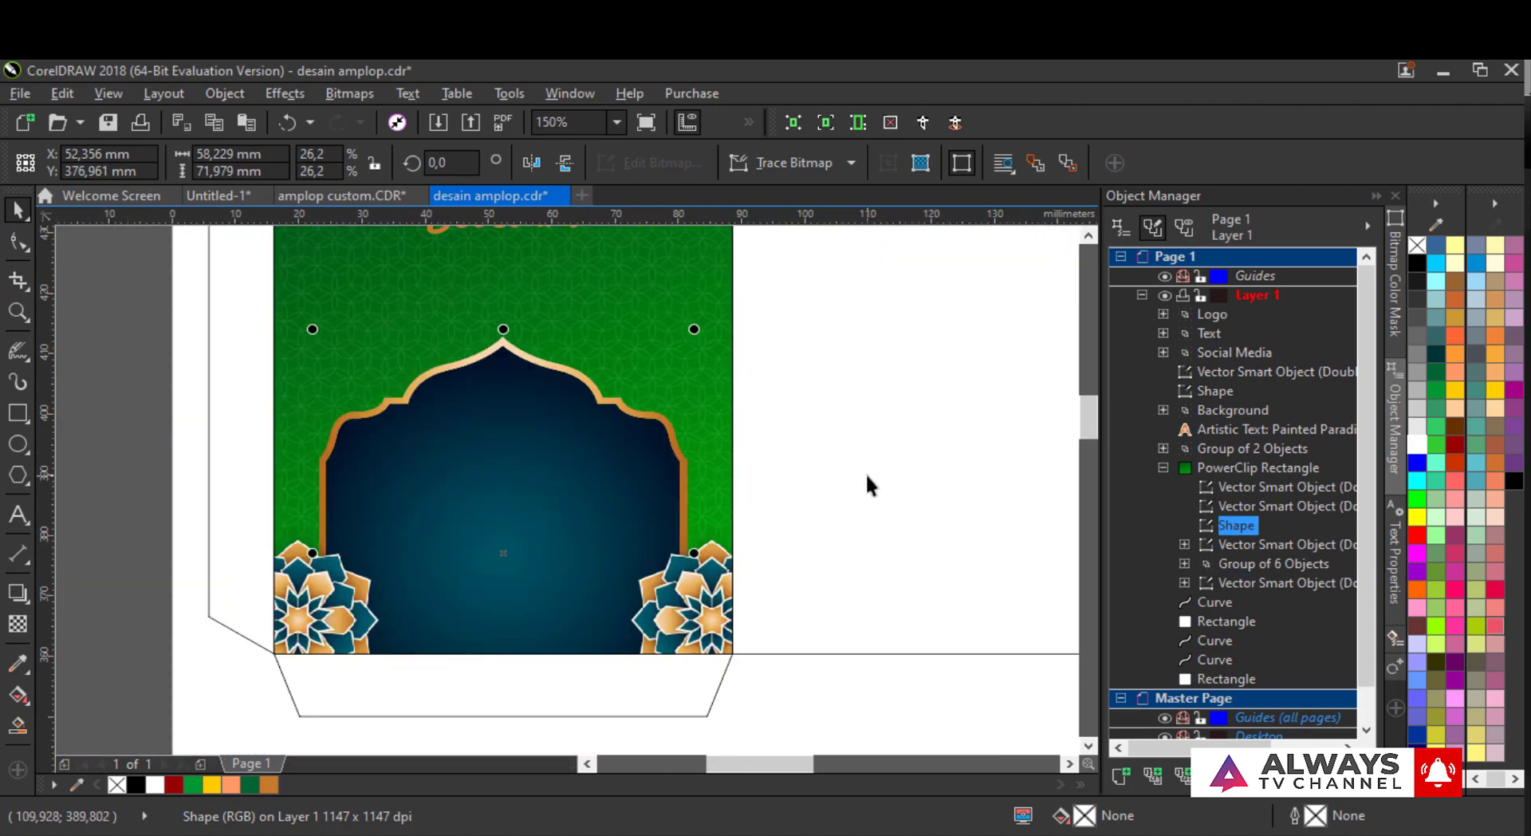
- Place the mosque silhouette inside the green background, centred horizontally and enlarged to about 77 mm wide
scroll(864, 472, "down", 1)
left_click(123, 394)
scroll(781, 420, "up", 1)
scroll(471, 511, "down", 2)
scroll(427, 633, "up", 1)
left_click(307, 580)
left_click_drag(307, 579, 671, 331)
left_click(719, 405)
left_click(612, 373, "ctrl")
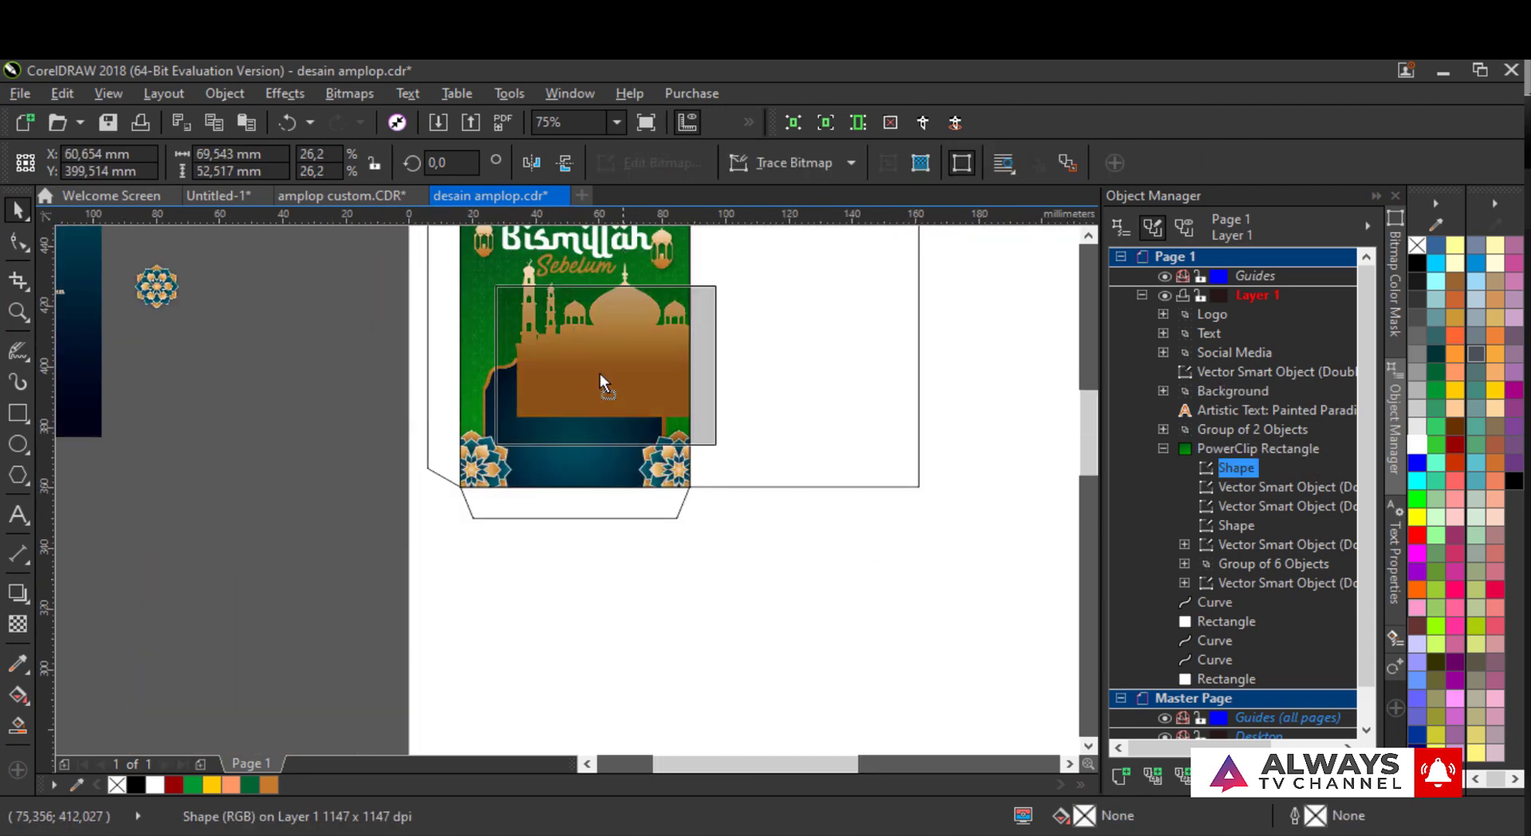
left_click_drag(600, 374, 567, 390)
left_click_drag(685, 301, 703, 287)
scroll(607, 347, "up", 1)
left_click_drag(539, 596, 541, 626)
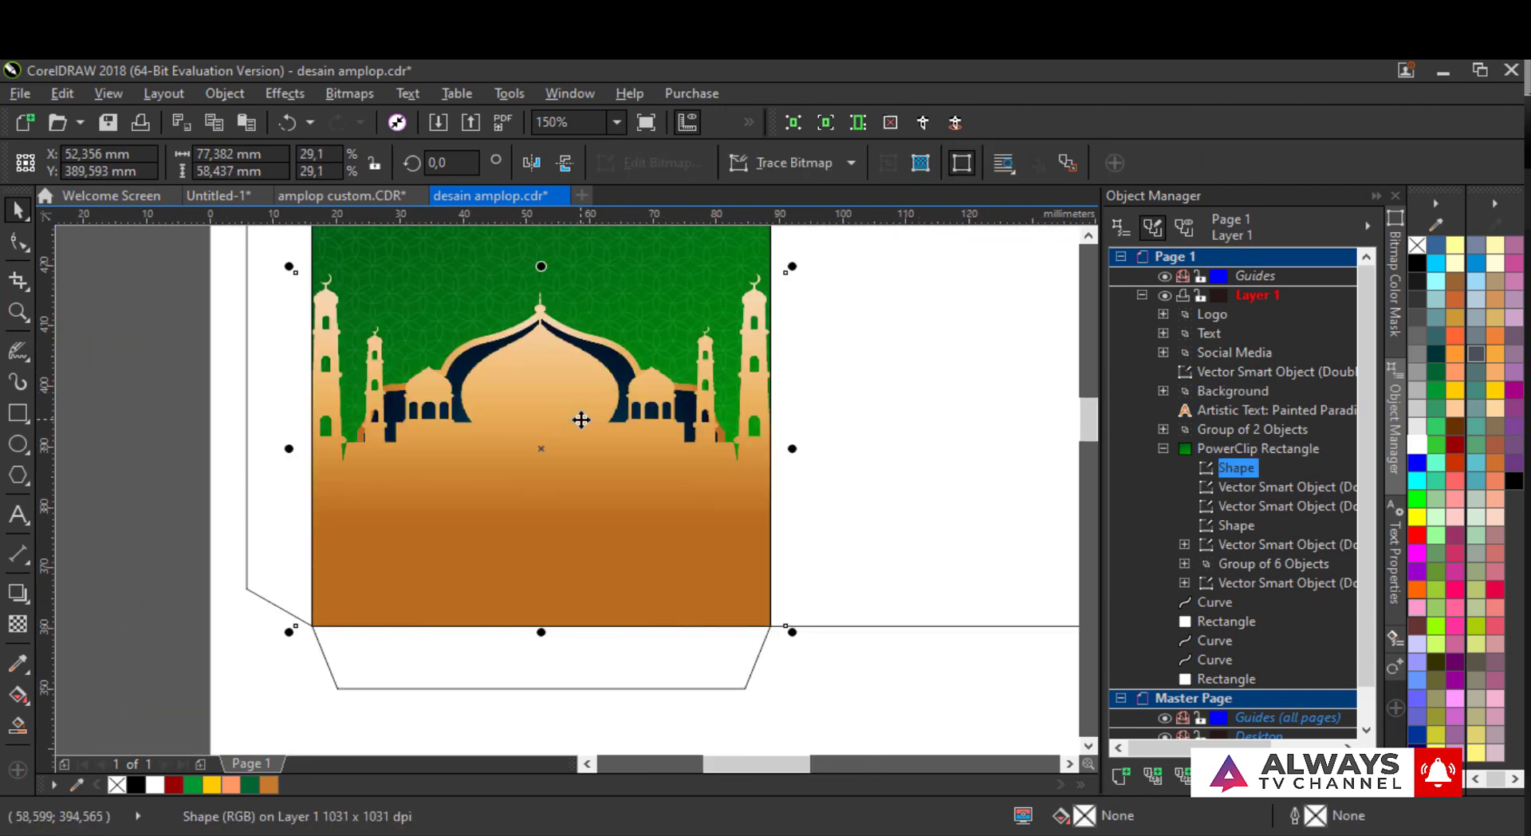
- Order the mosque directly behind the arch, in front of the pattern, and raise it so its dome rises above the arch tip
key("shift+Page_Down")
key("Up")
key("Up")
scroll(499, 506, "down", 1)
scroll(513, 405, "up", 2)
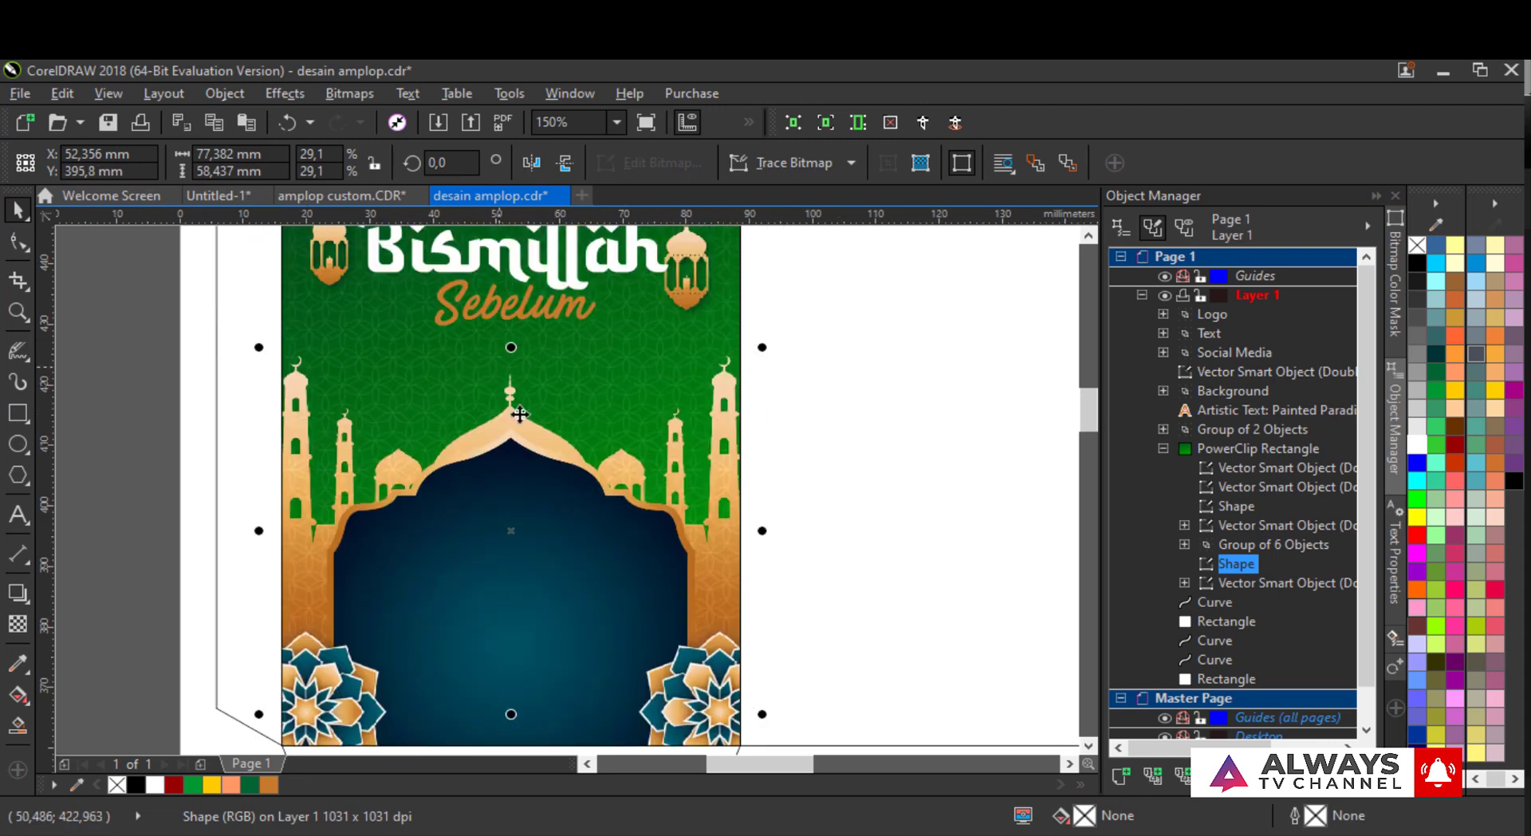
key("Up")
key("ctrl+Page_Up")
key("ctrl+Page_Up")
scroll(514, 392, "down", 1)
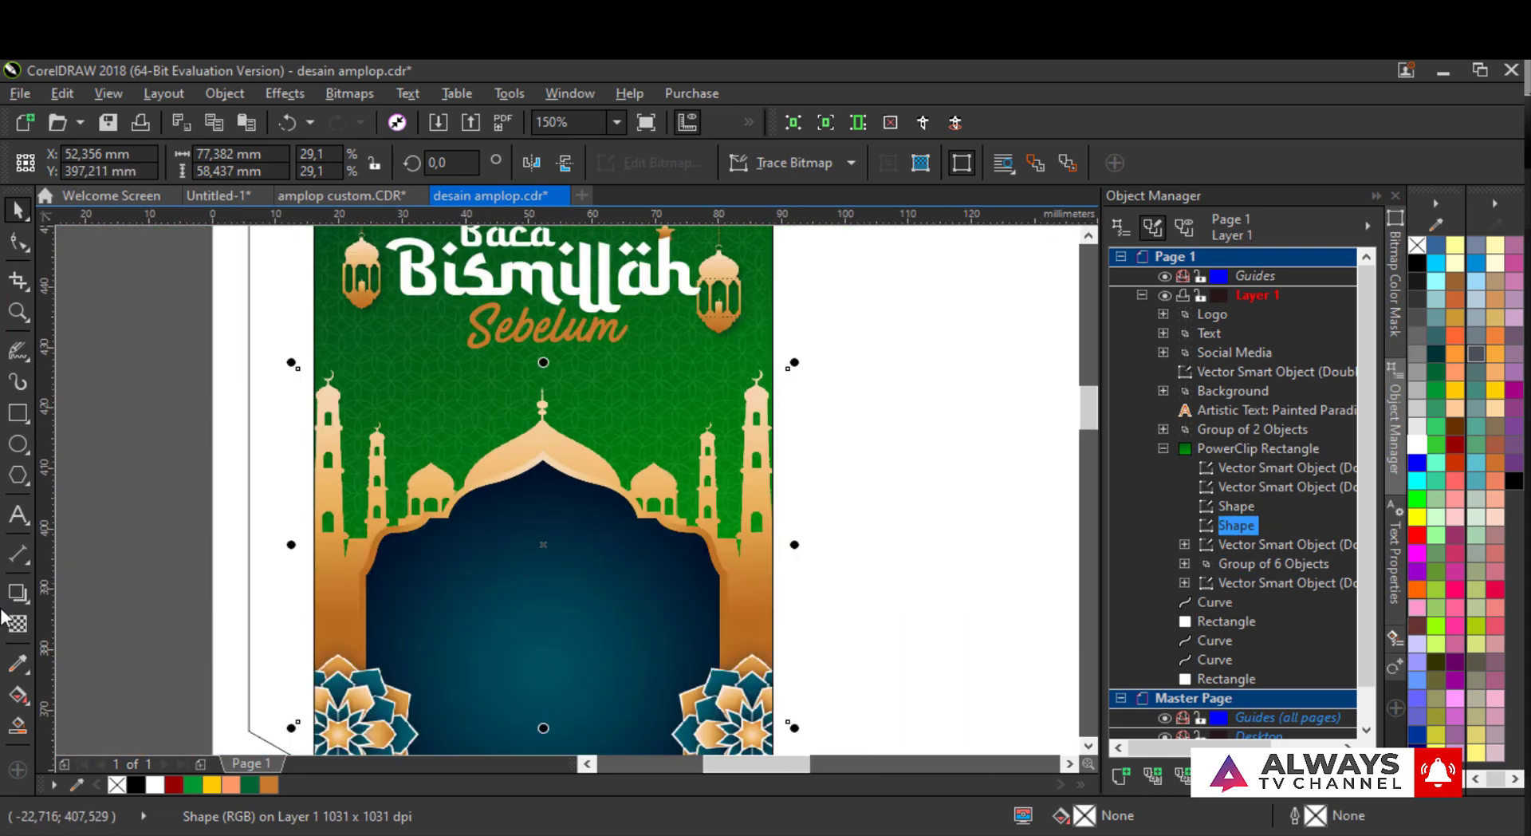
- Blend the mosque silhouette into the green background with a darkening transparency merge mode
left_click(18, 622)
left_click(256, 163)
left_click(258, 273)
left_click(18, 209)
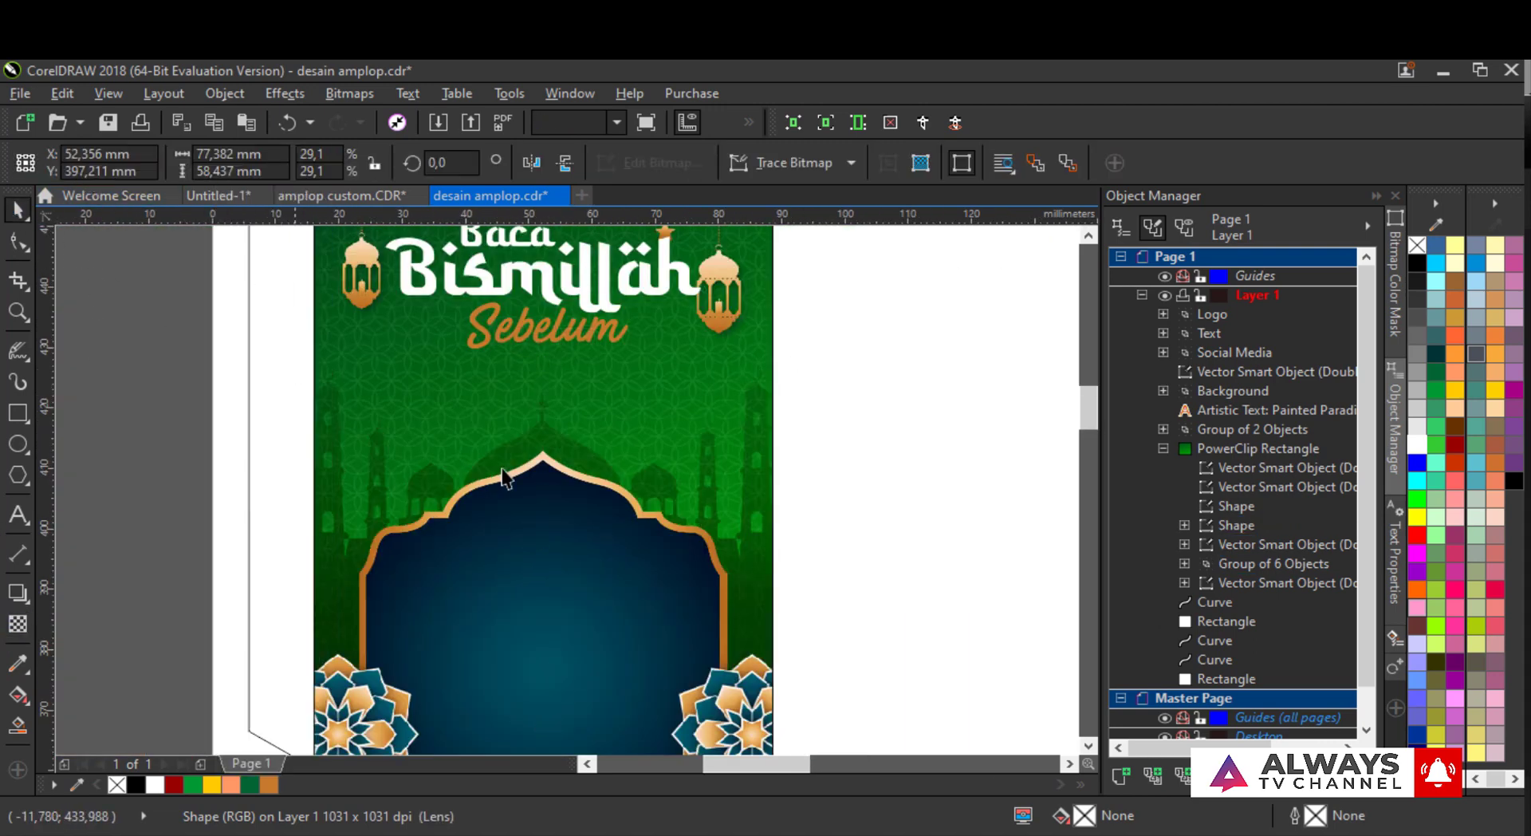
- Nudge the dark blue arch slightly down within the green background
scroll(538, 485, "down", 1)
left_click(546, 522, "ctrl")
scroll(546, 523, "up", 1)
key("Down")
key("Down")
key("Down")
scroll(522, 389, "up", 1)
left_click(523, 389, "ctrl")
scroll(536, 446, "down", 1)
key("Escape")
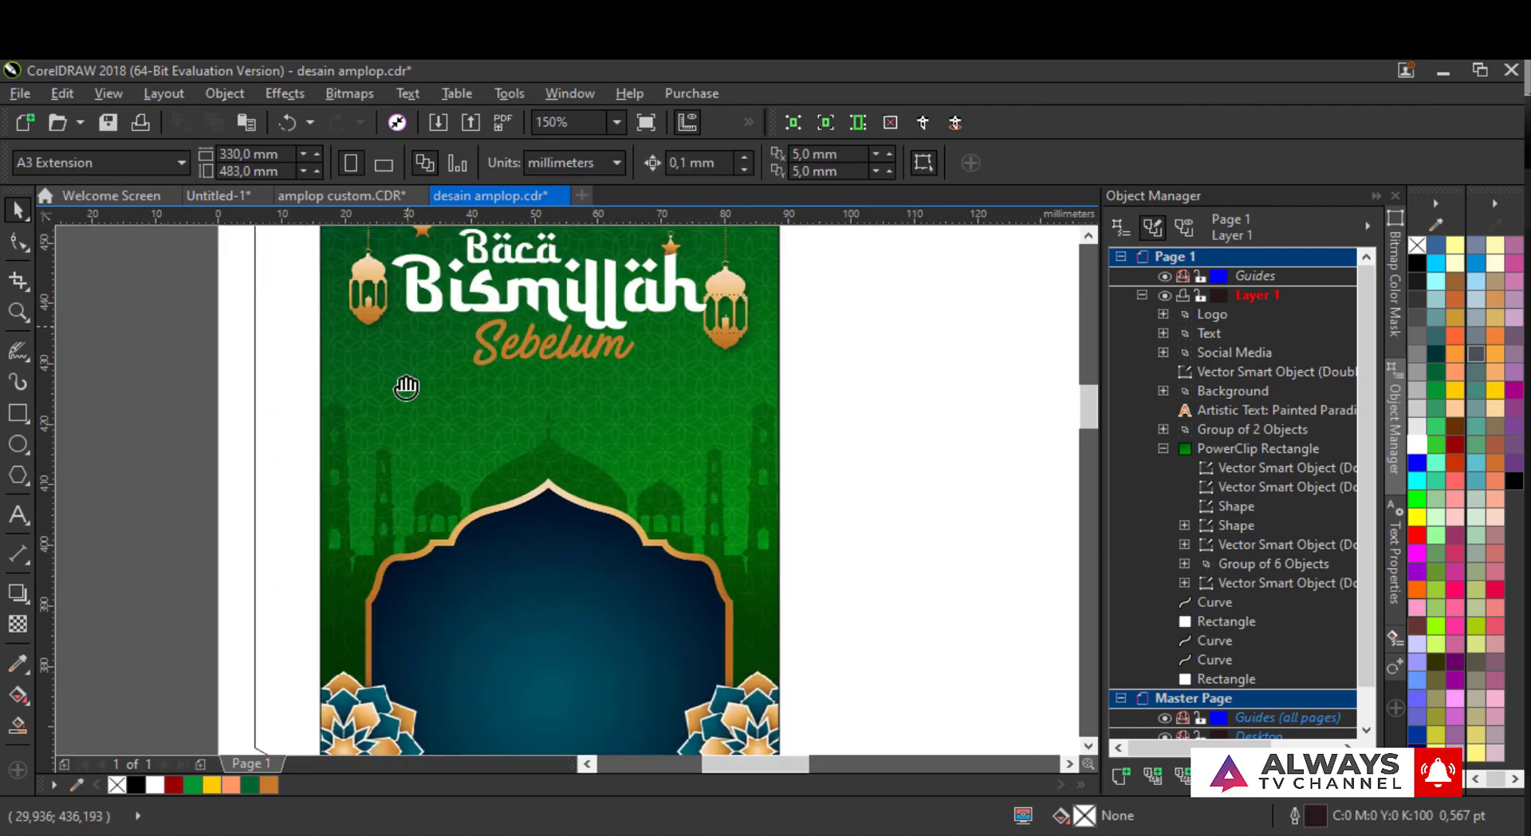
- Add the text "Membuka THR" below "Sebelum" and set its font to a Awal Ramadhan
left_click_drag(406, 389, 387, 480)
left_click(18, 514)
left_click(118, 540)
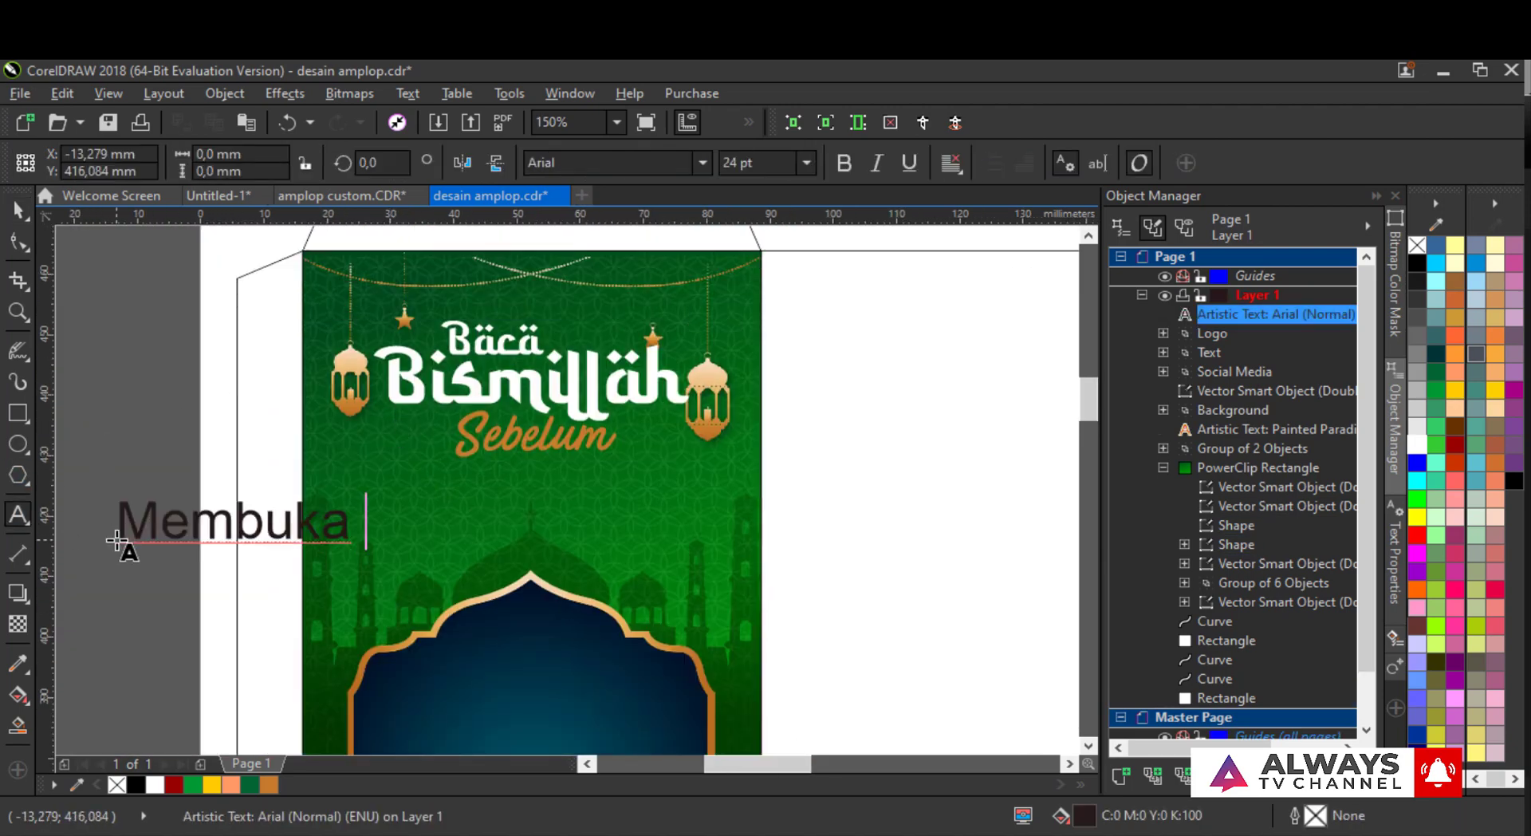
left_click_drag(405, 509, 634, 489)
scroll(676, 469, "right", 2)
left_click(703, 162)
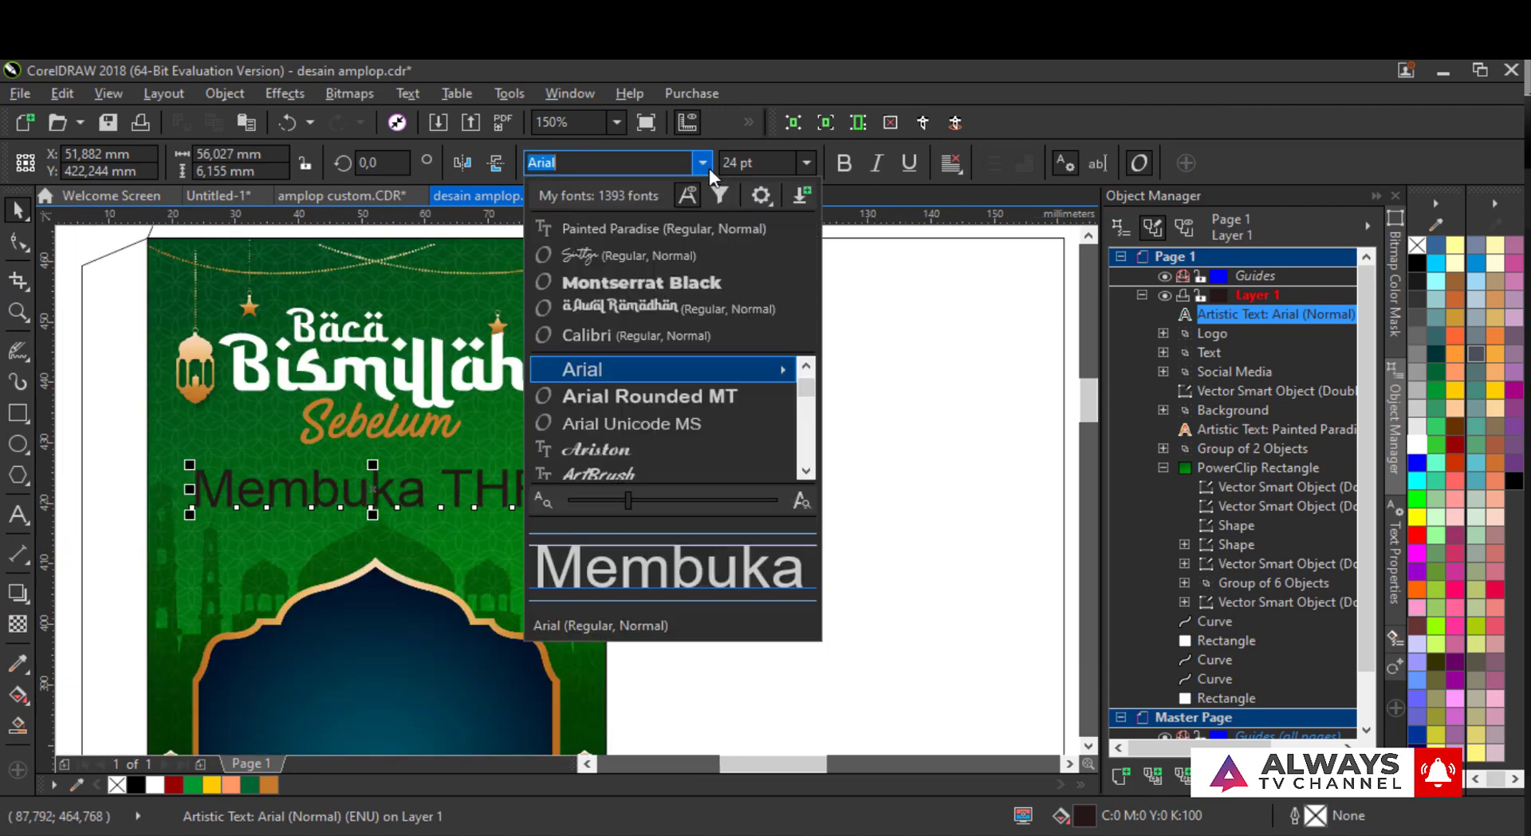
left_click(707, 314)
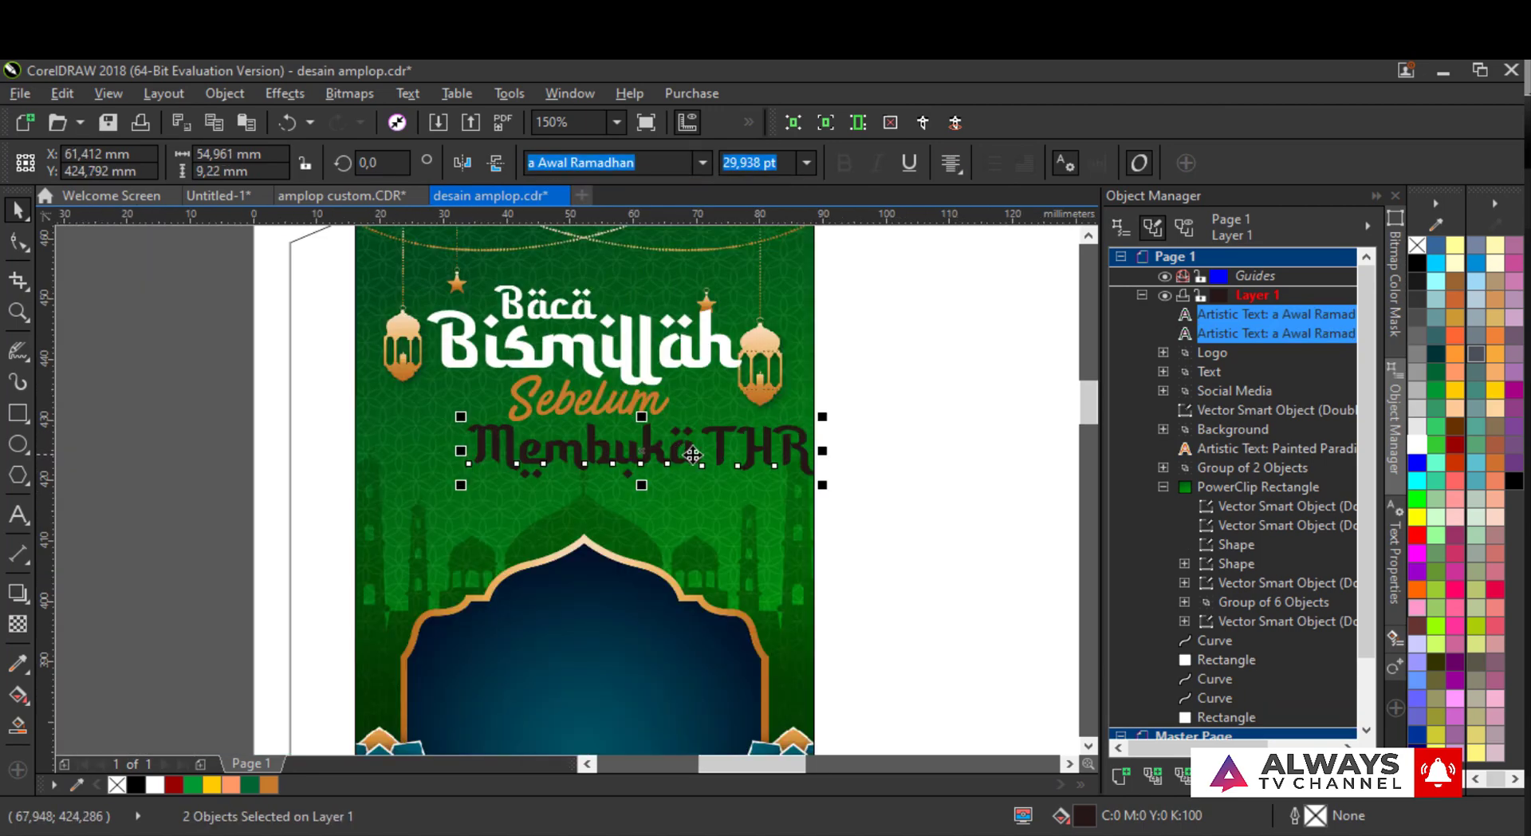
- Enlarge "Membuka THR" to about 58 mm wide and group its two words, centred horizontally on the envelope front
left_click_drag(693, 455, 644, 454)
scroll(694, 419, "up", 1)
left_click_drag(846, 420, 789, 448)
key("ctrl+g")
left_click(496, 357, "shift")
key("c")
left_click(496, 357, "shift")
scroll(496, 357, "down", 1)
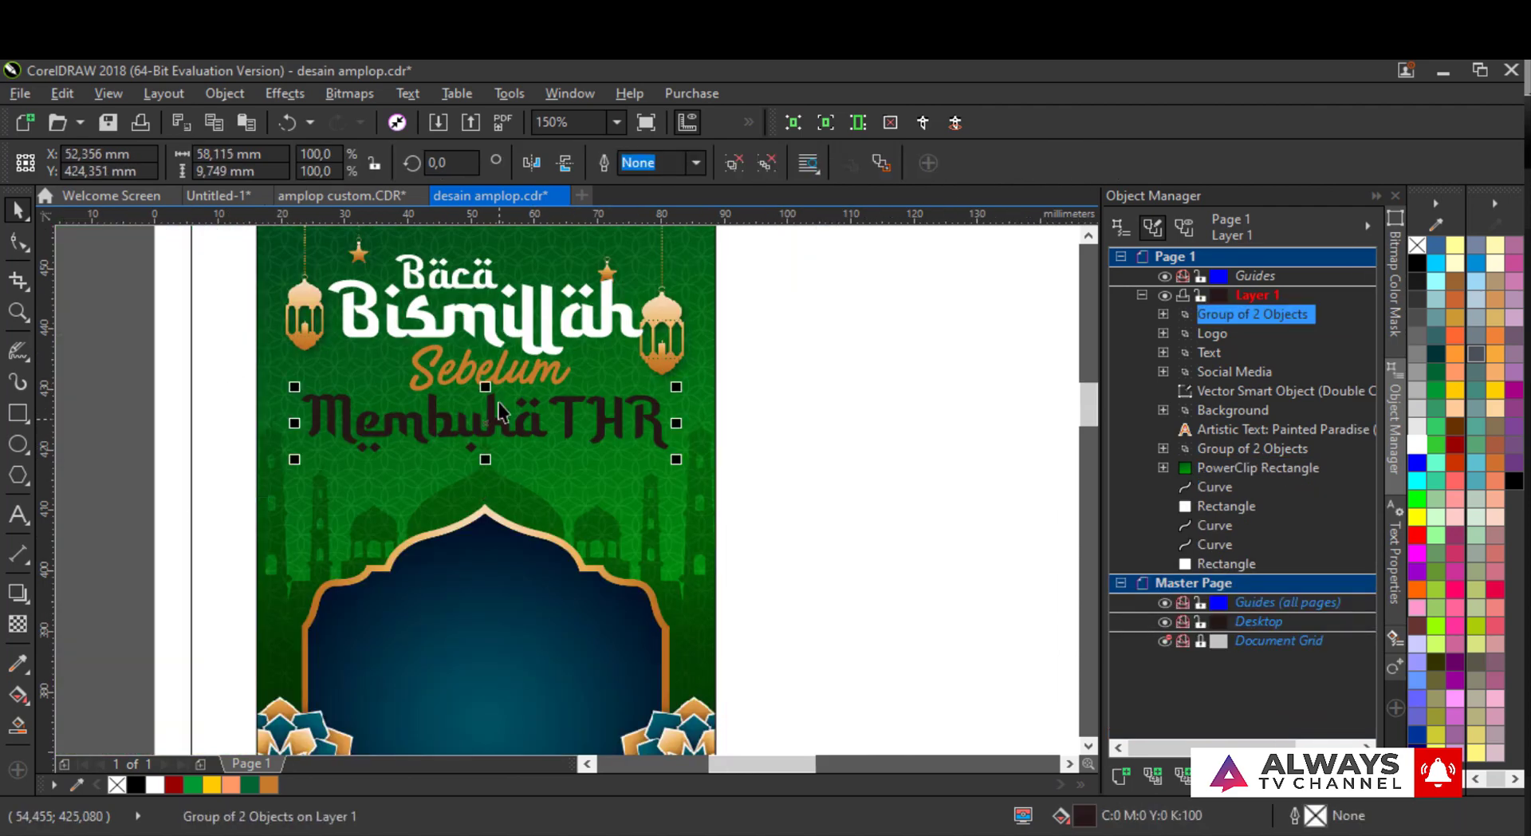
- Fill the "Membuka THR" text with white
scroll(500, 401, "up", 1)
left_click(1412, 448)
scroll(790, 482, "down", 1)
scroll(308, 380, "down", 1)
scroll(239, 368, "up", 1)
left_click(78, 392)
- Fill "Bäcä" with the orange-brown of "Sebelum" and ungroup it from "Bismilläh"
scroll(738, 403, "up", 2)
left_click(739, 457)
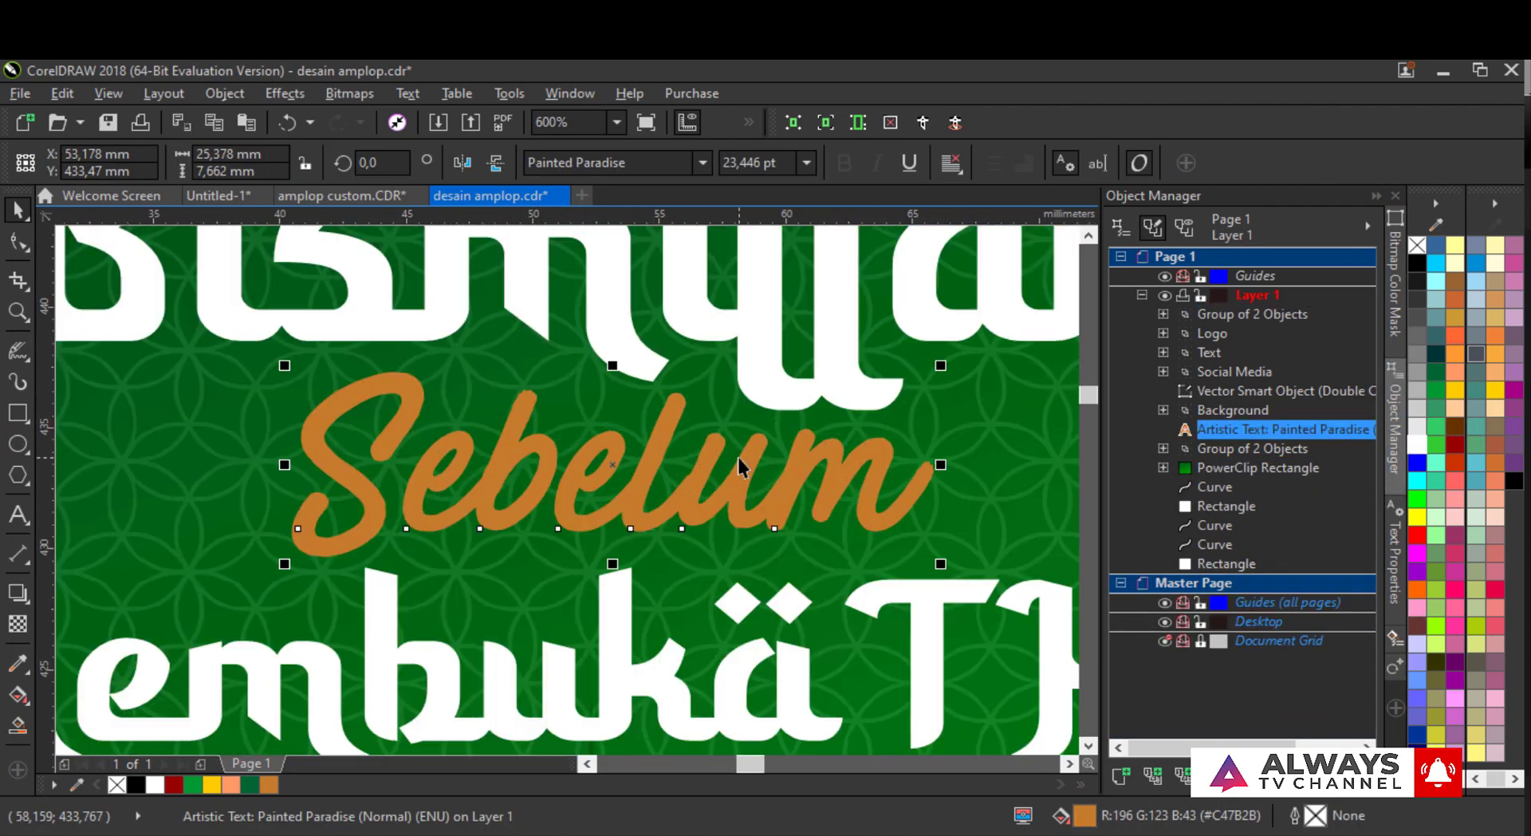
scroll(721, 451, "down", 2)
scroll(720, 362, "up", 1)
left_click(618, 374, "ctrl")
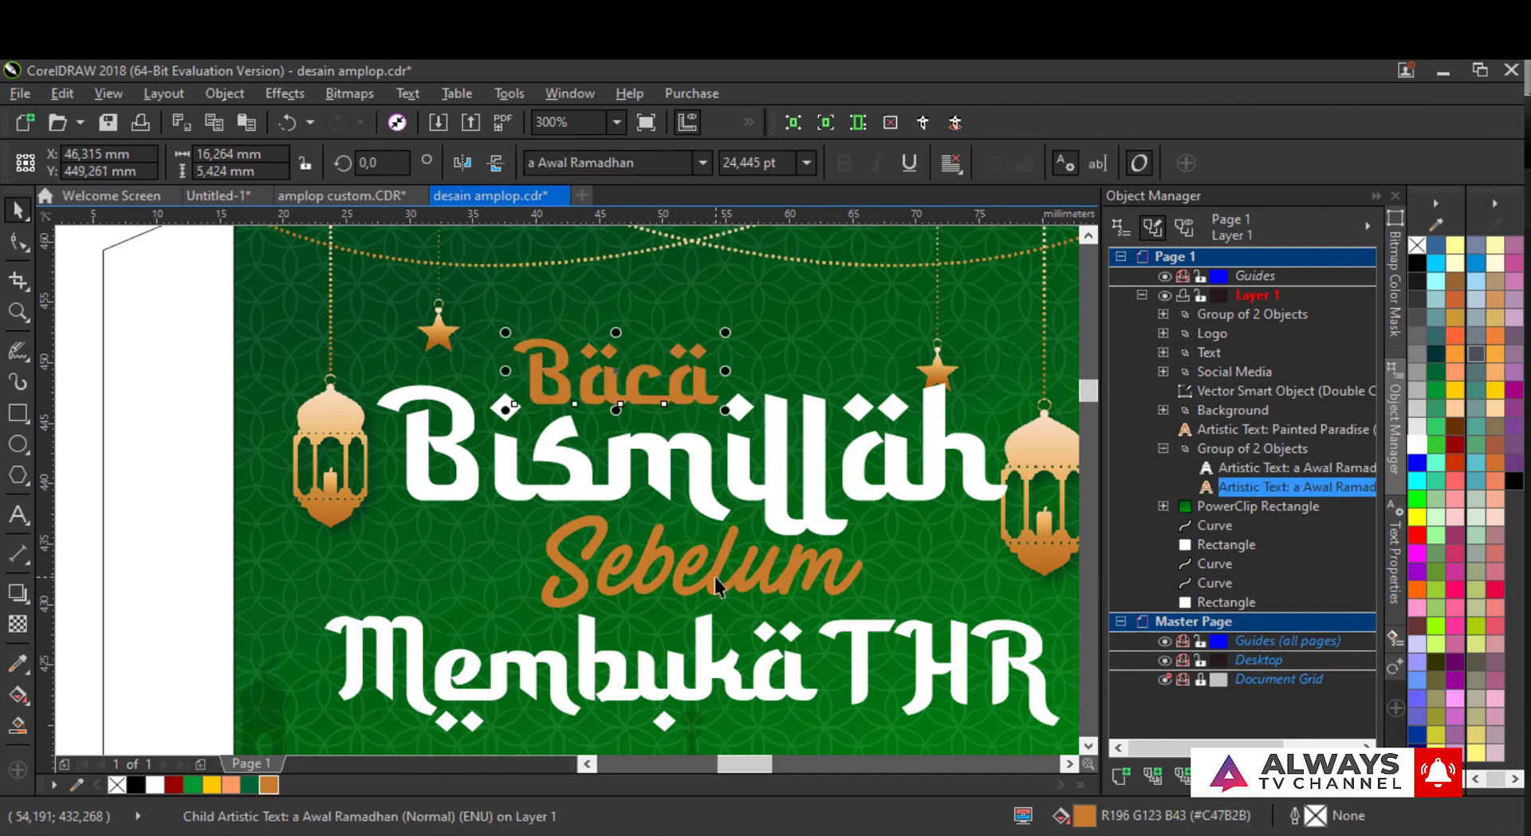
left_click(931, 394, "shift")
left_click(575, 550, "shift")
key("ctrl+u")
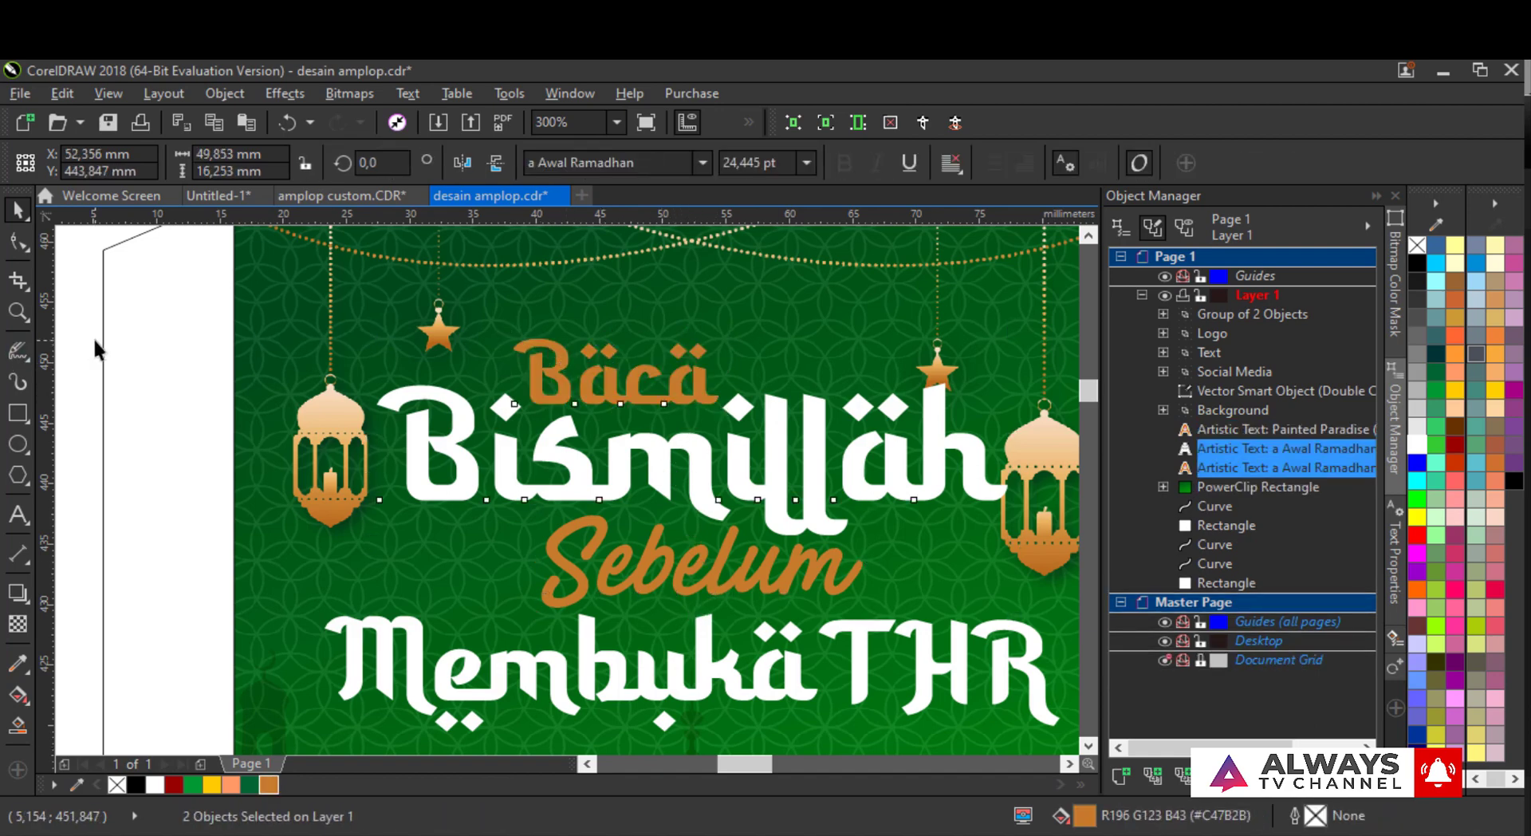
left_click(96, 344)
- Change the fill of "Bäcä" and "Sebelum" to the lighter orange #FFA647
left_click(622, 387)
double_click(1086, 817)
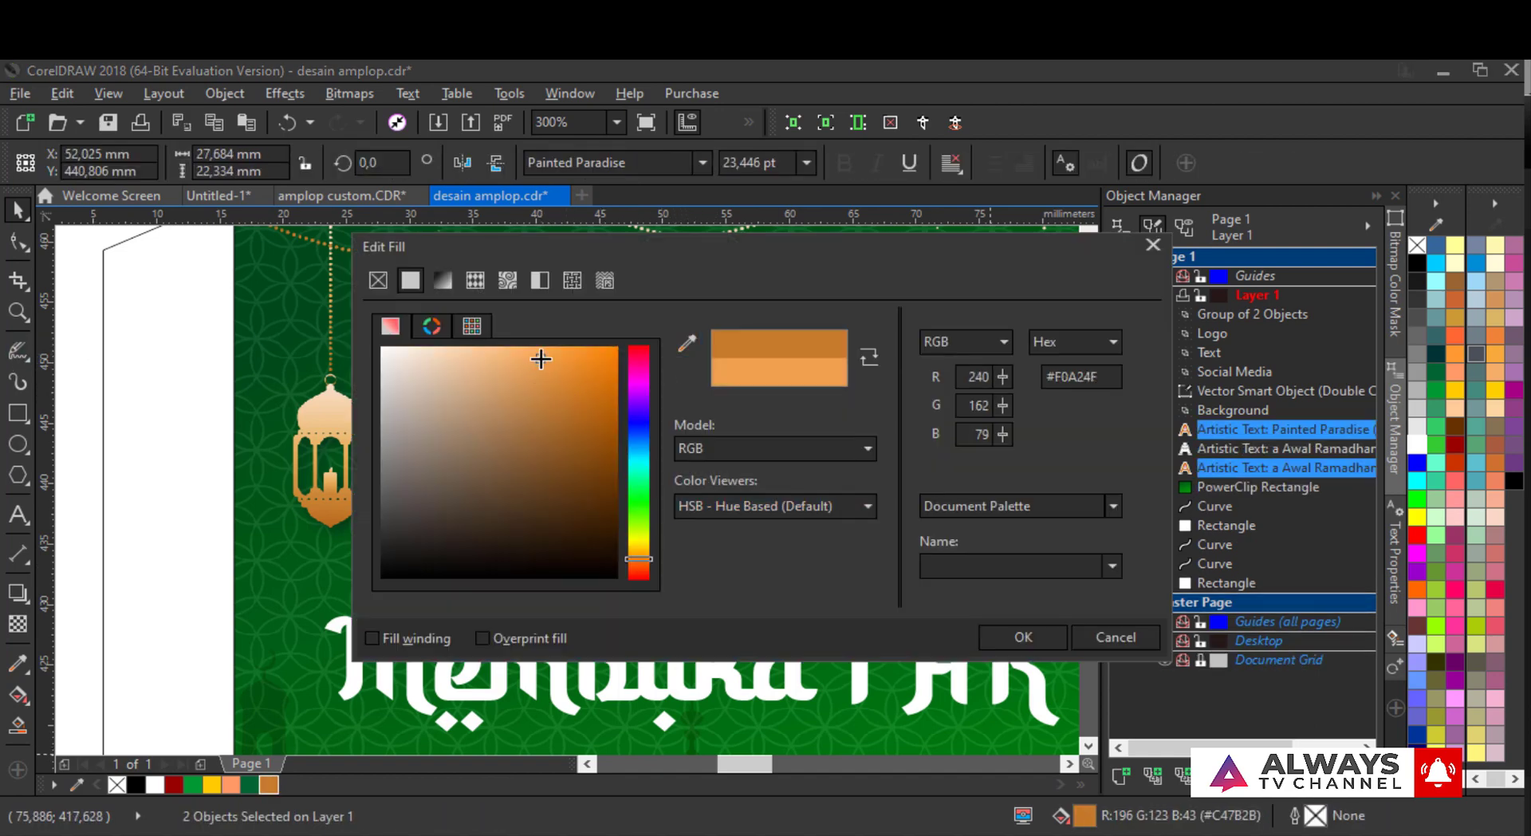
left_click(1023, 645)
scroll(550, 359, "down", 1)
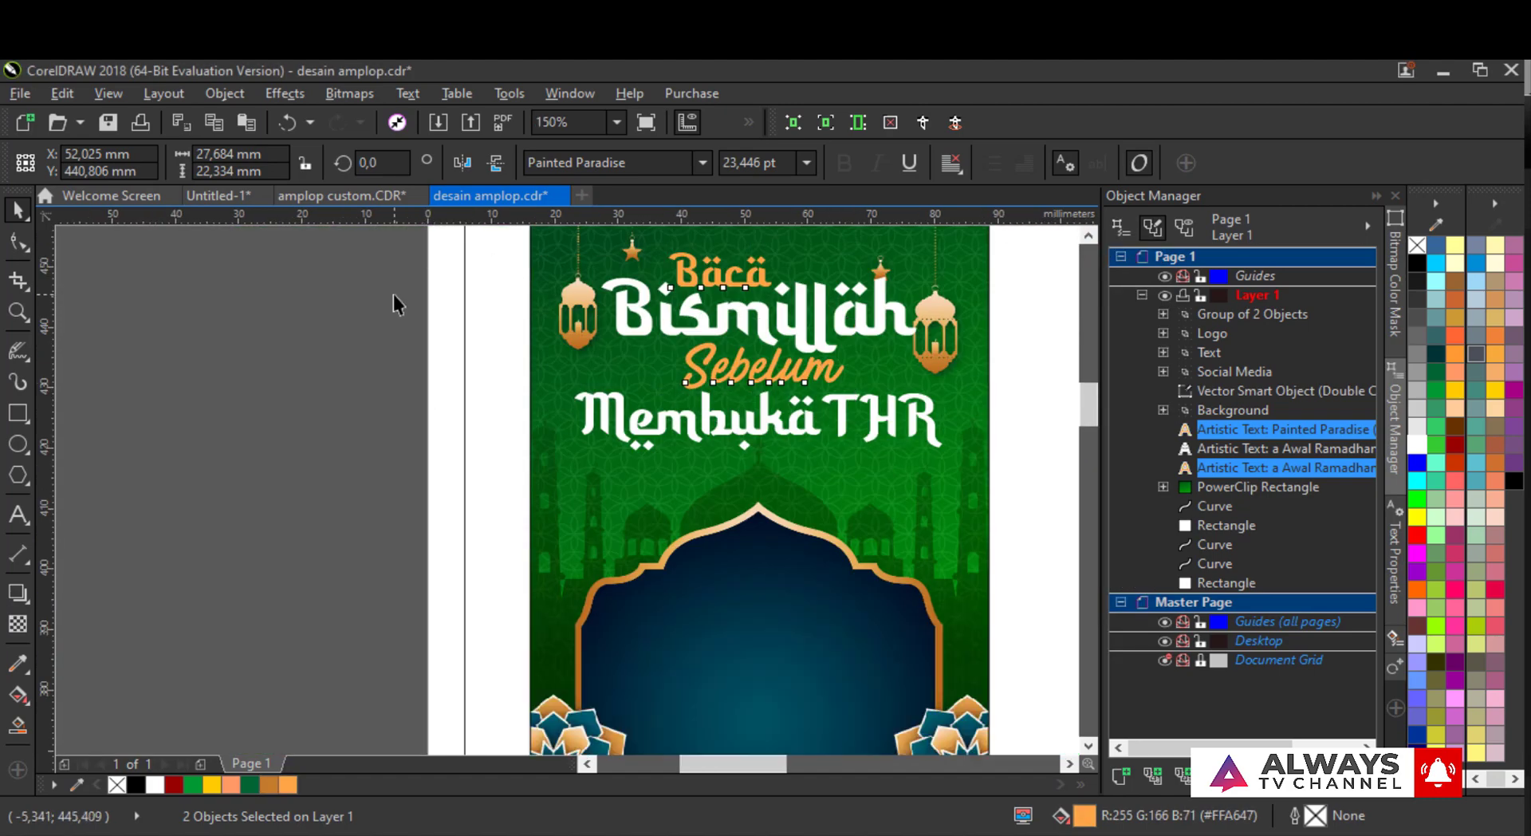
left_click(393, 303)
- Try moving the whole four-line lettering block slightly down on the envelope front
scroll(559, 383, "down", 1)
scroll(710, 359, "up", 1)
left_click_drag(345, 263, 842, 515)
left_click(750, 300)
left_click_drag(202, 276, 838, 510)
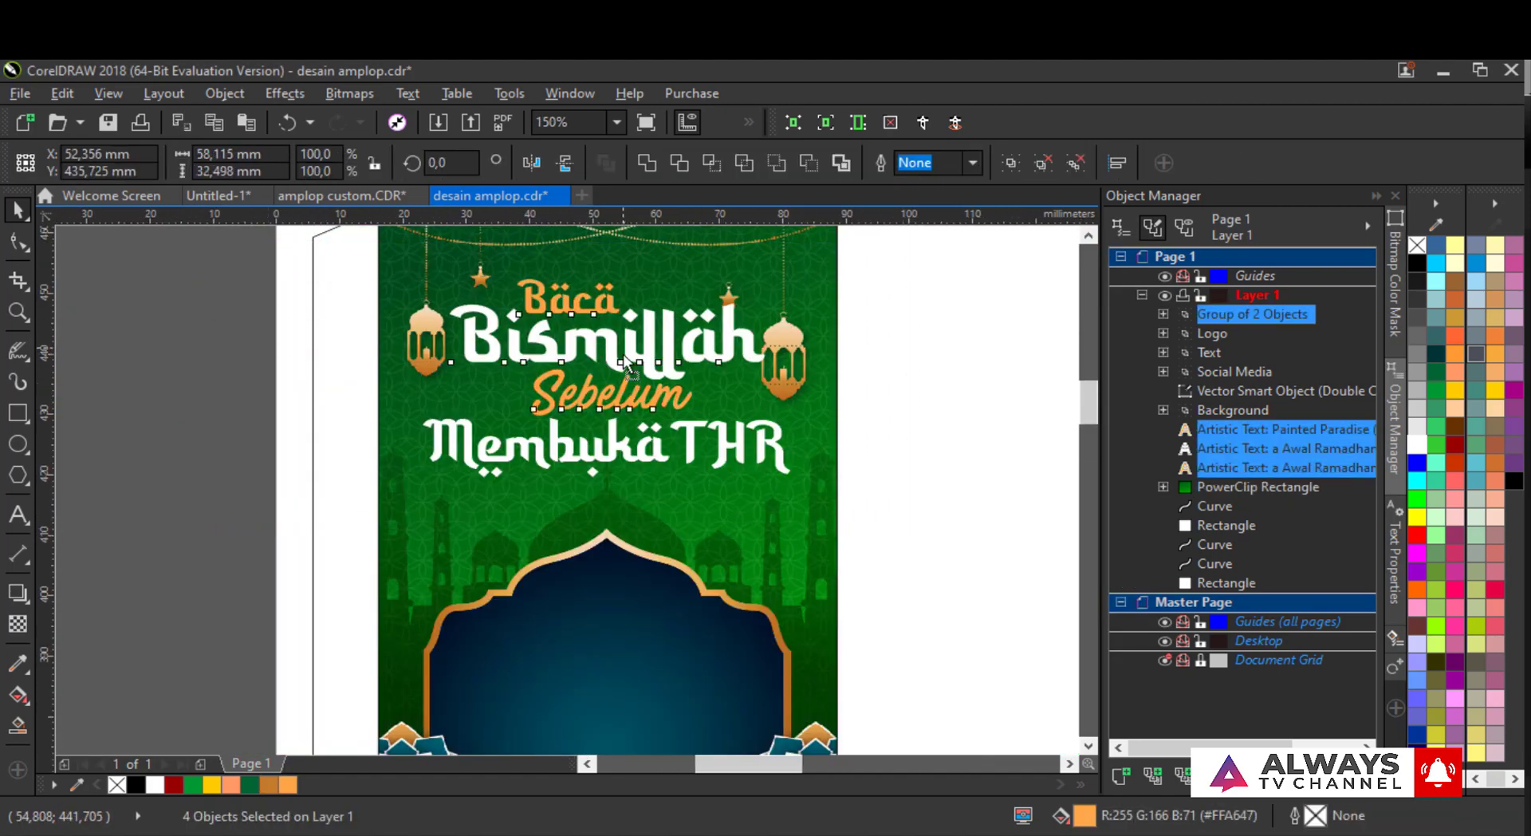
left_click_drag(686, 343, 689, 361)
scroll(699, 371, "down", 1)
scroll(692, 363, "up", 1)
key("ctrl+z")
scroll(702, 447, "down", 1)
scroll(701, 586, "up", 1)
- Try placing copies of both lower corner flowers in the background's upper corners
left_click(792, 676)
scroll(433, 614, "down", 1)
left_click(431, 638, "ctrl")
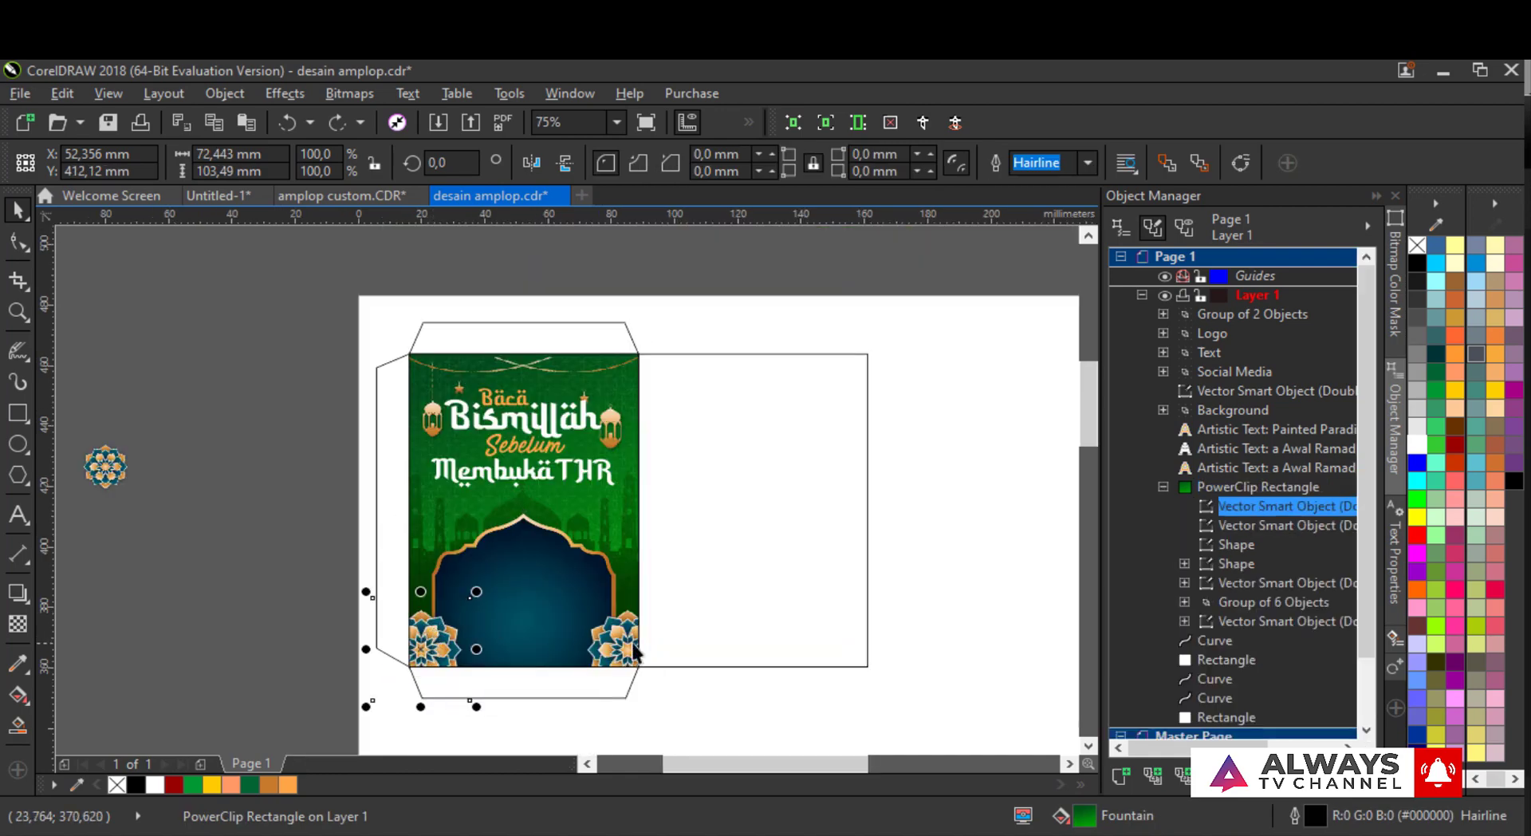
left_click(634, 647, "ctrl+shift")
left_click_drag(636, 654, 639, 350)
right_click(639, 351)
scroll(647, 364, "up", 1)
scroll(635, 381, "down", 1)
scroll(622, 378, "up", 1)
scroll(623, 378, "down", 1)
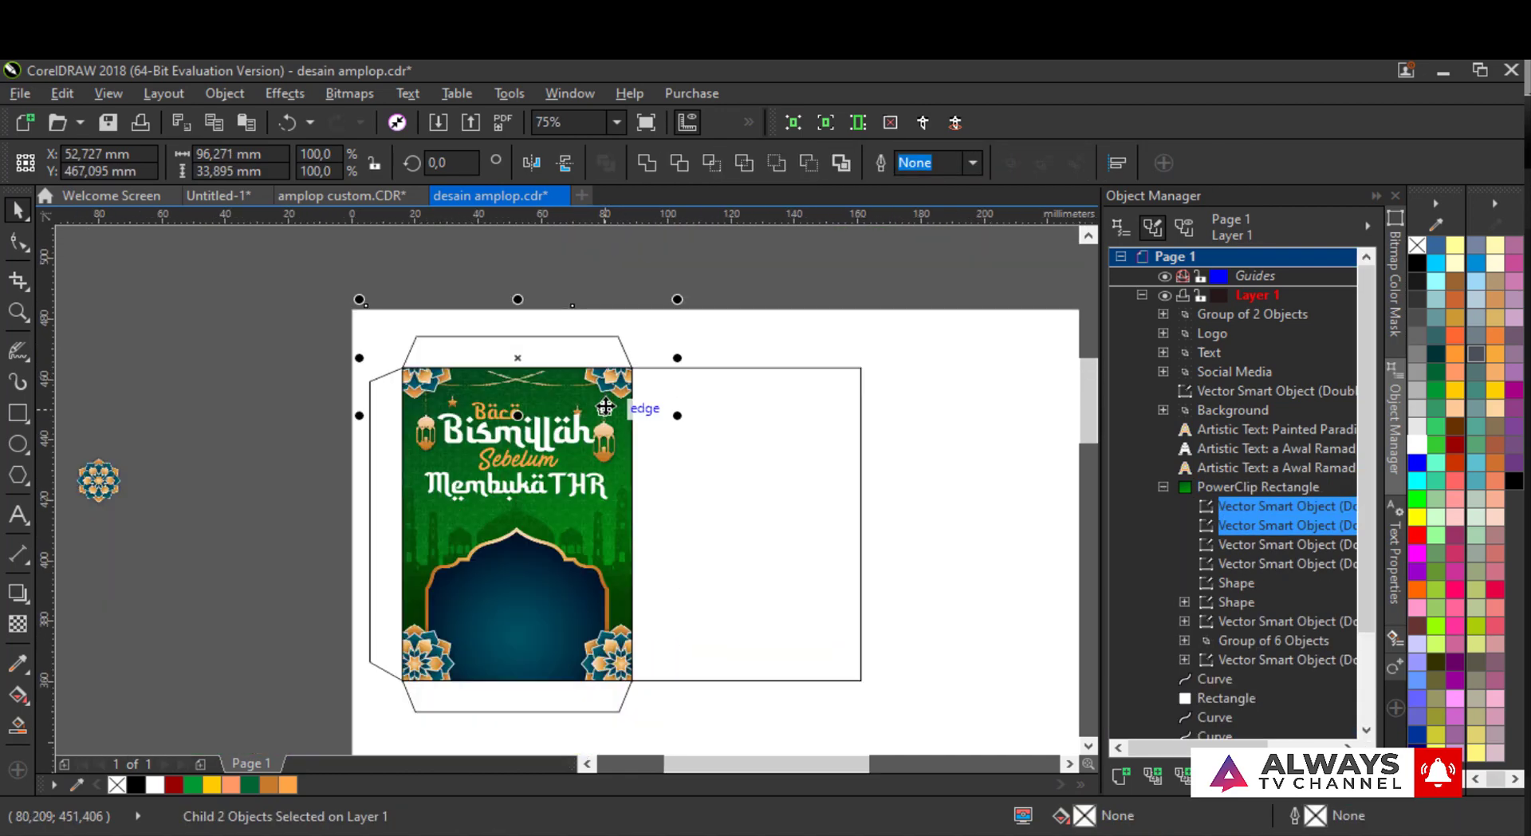
key("ctrl+z")
- Try mirroring a copy of the front's patterned background onto the back panel, without the upper corner flowers
left_click(627, 398, "ctrl")
left_click(510, 590)
left_click_drag(403, 524, 752, 571)
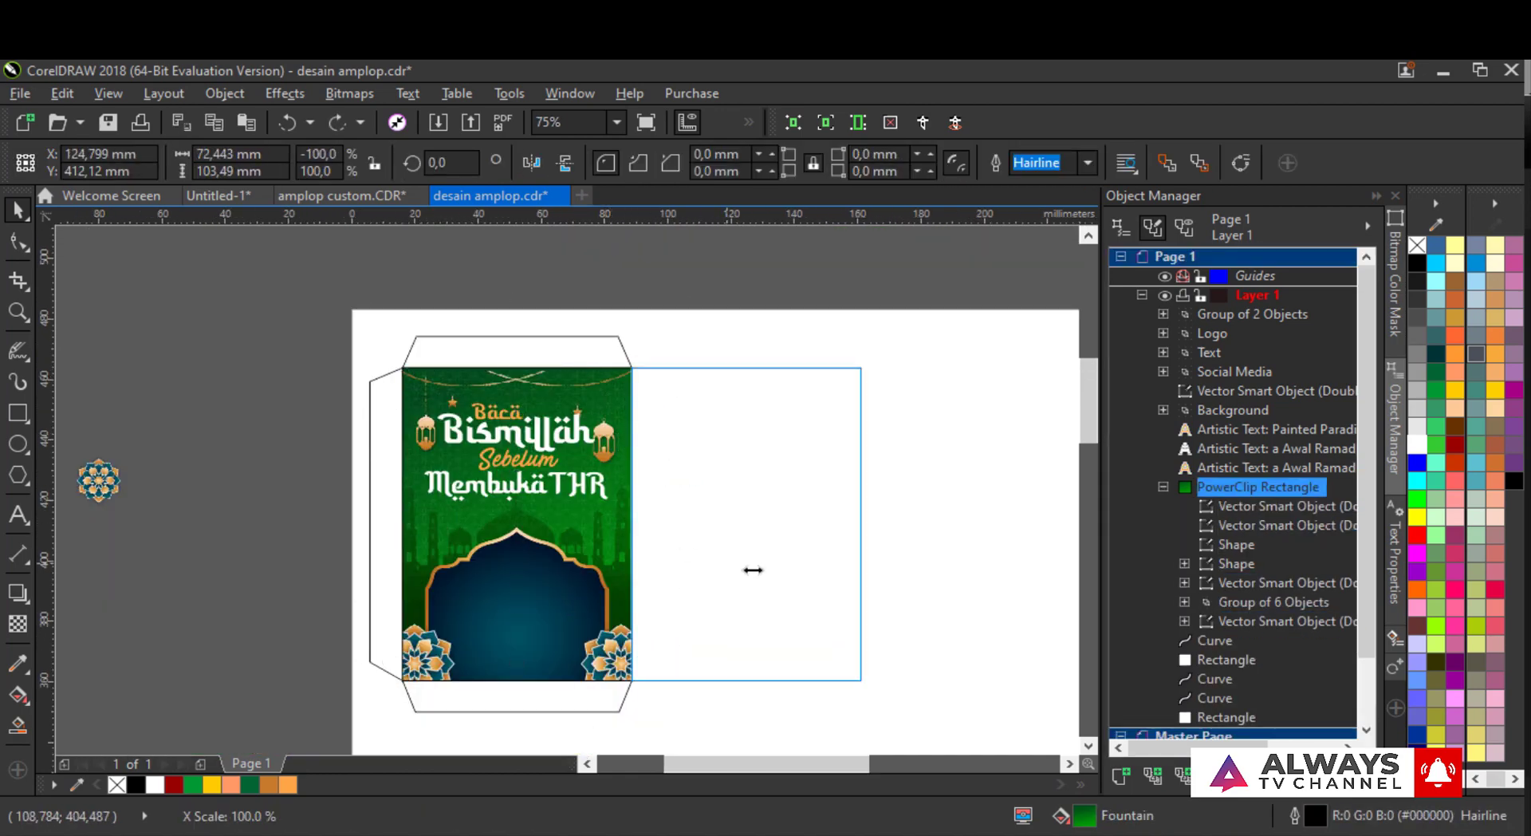
left_click(752, 558)
left_click_drag(632, 523, 901, 524)
right_click(901, 524)
key("ctrl+z")
- Fill "Bäcä" and "Sebelum" on the front with the lighter orange #FFA647
left_click(496, 412)
left_click(519, 460, "shift")
left_click(287, 785)
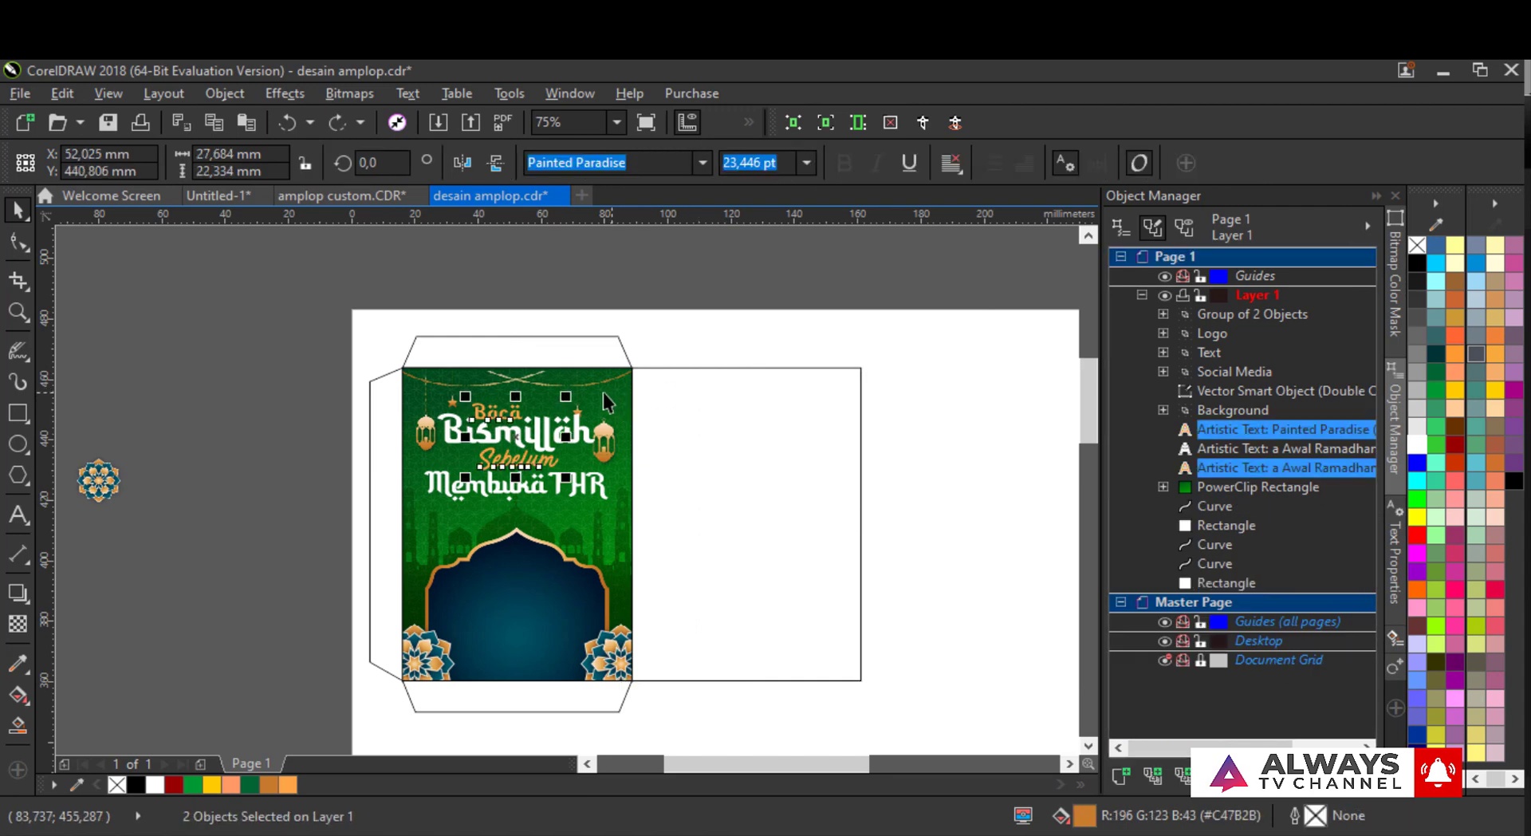
- Mirror a copy of the front's ornamented green background onto the adjoining back panel
left_click(414, 393)
left_click_drag(395, 524, 853, 534)
right_click(854, 535)
- Delete the empty back-panel rectangle by mirroring the copied background aside and back onto its place
left_click(810, 504, "ctrl")
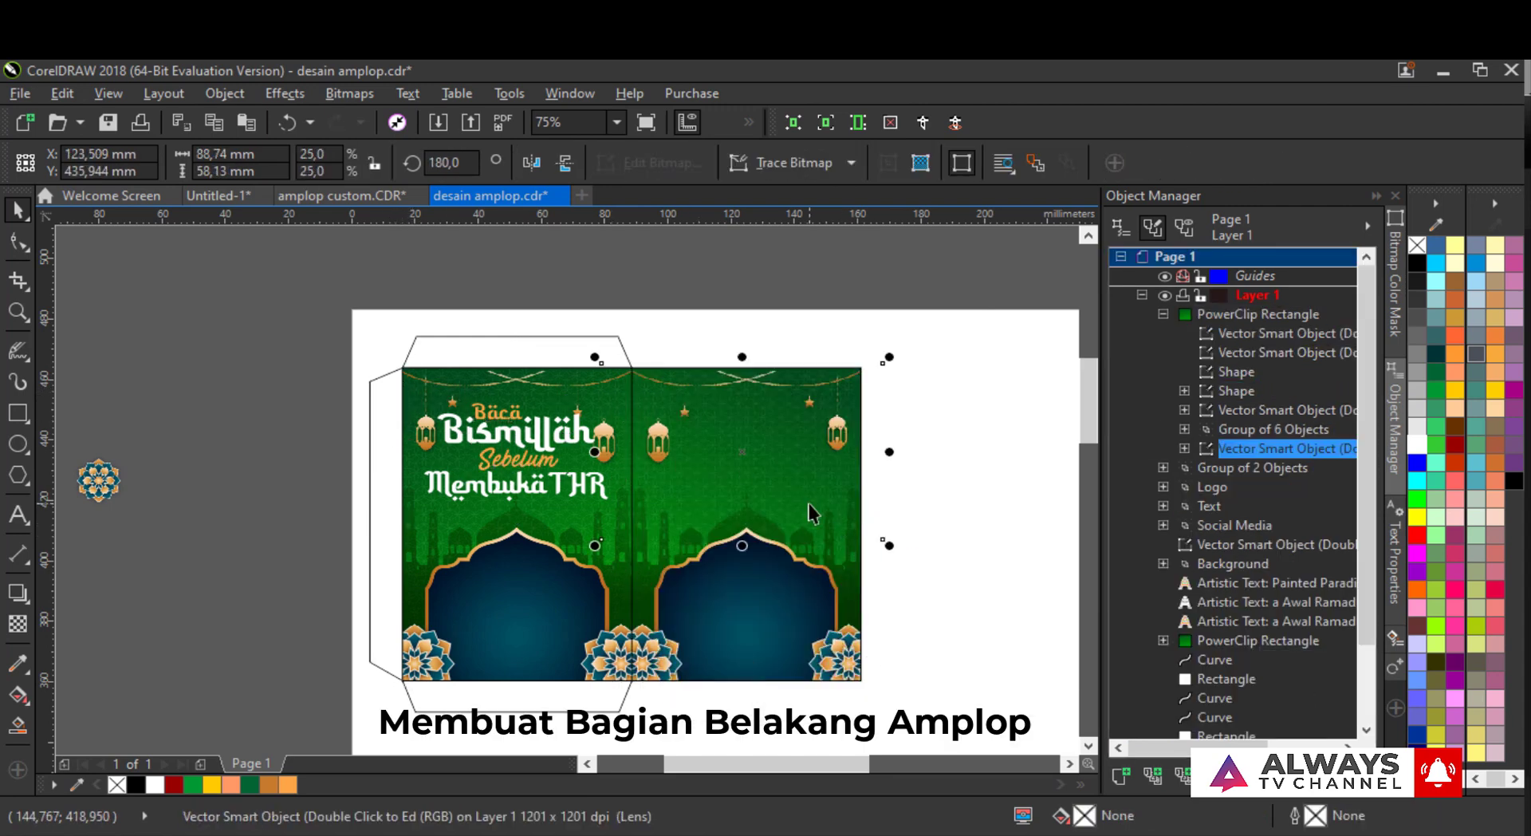
left_click(810, 510)
left_click_drag(625, 524, 911, 526)
left_click(717, 504)
left_click_drag(809, 508, 700, 508)
left_click(829, 542)
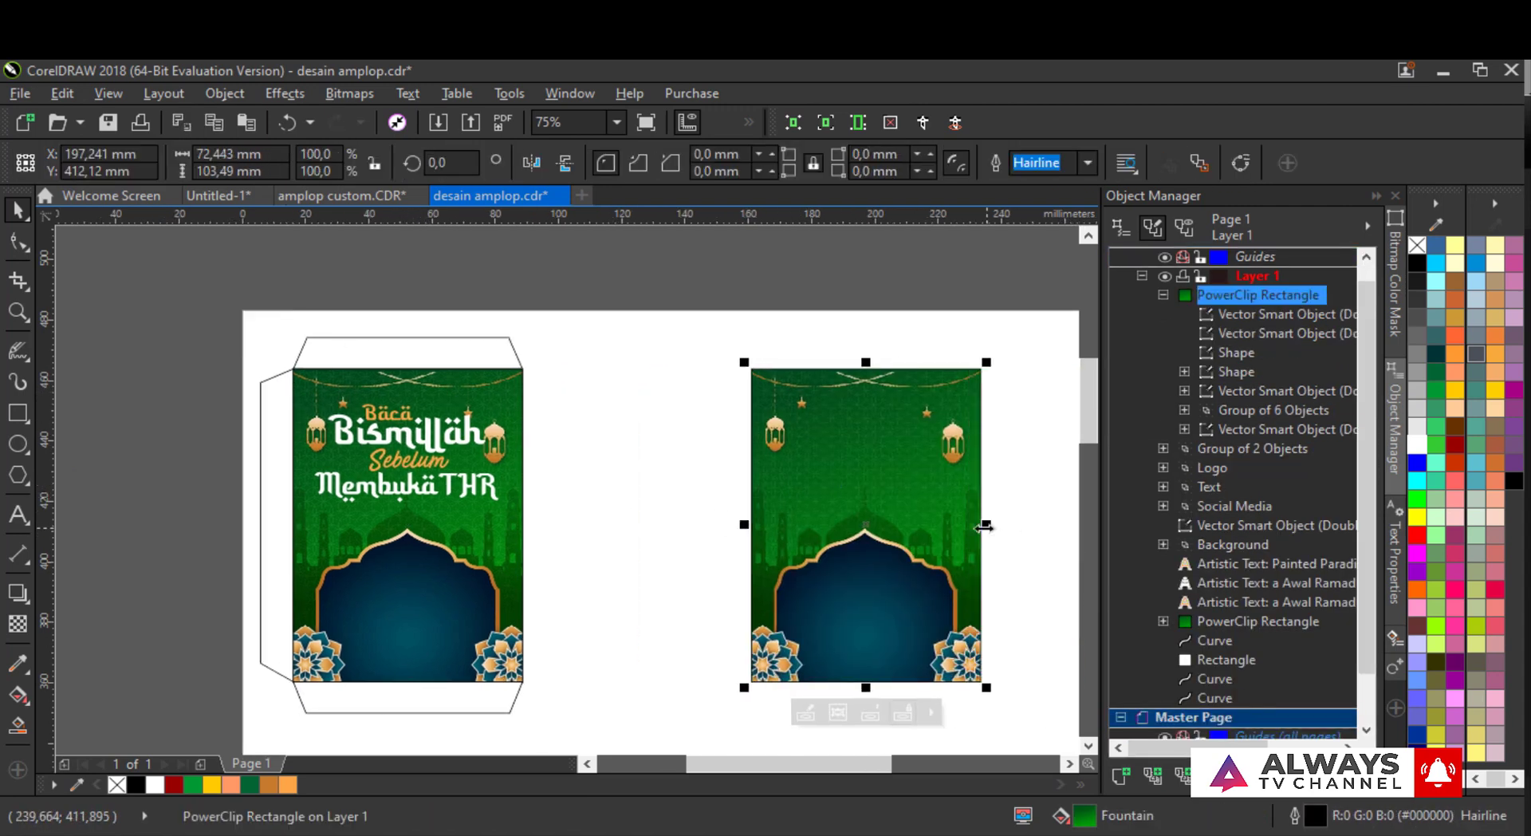
left_click(806, 622, "ctrl")
left_click(729, 619, "ctrl")
left_click_drag(986, 524, 569, 532)
- Delete the arch and the mosque silhouette from the back panel's background
left_click(949, 569)
left_click(659, 617, "ctrl")
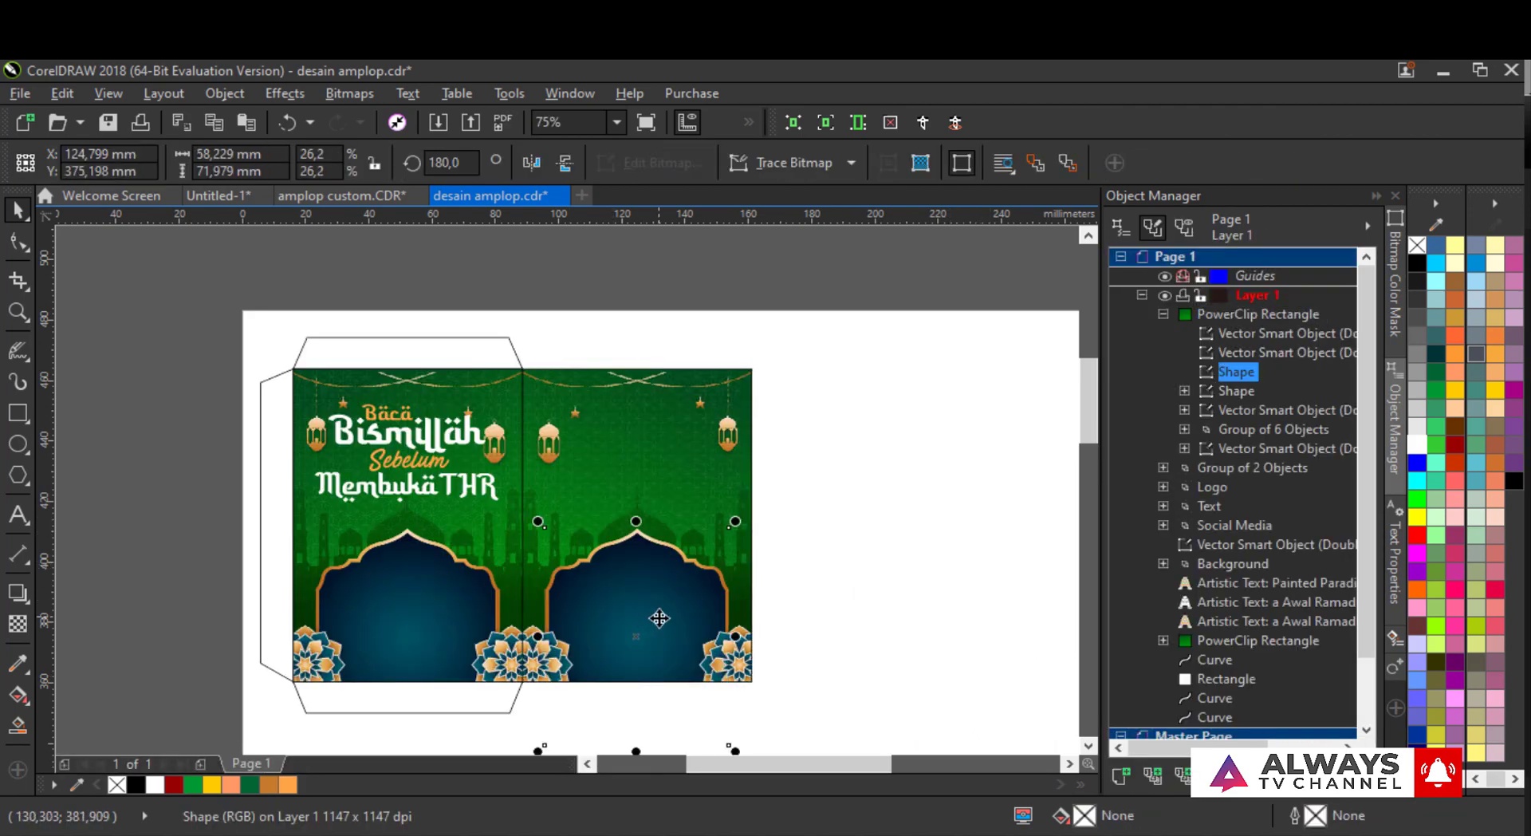
key("Delete")
left_click(636, 603, "ctrl")
left_click_drag(636, 604, 636, 633)
scroll(528, 501, "up", 1)
key("Delete")
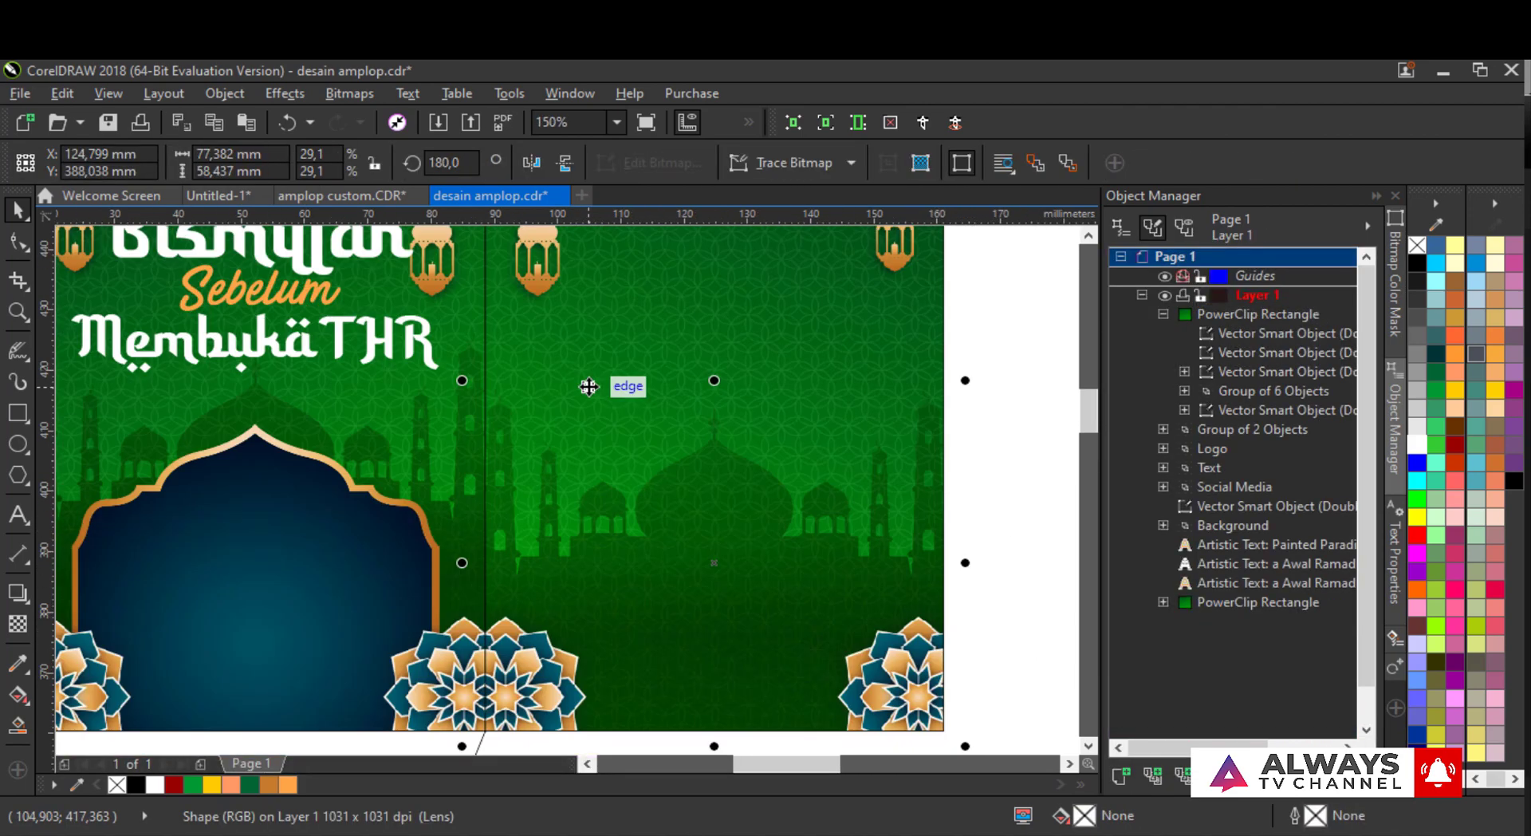
- Add the text "Untuk" between the lanterns in the upper part of the back panel
scroll(566, 480, "down", 1)
left_click(553, 577, "ctrl")
scroll(592, 345, "up", 1)
scroll(479, 373, "down", 1)
scroll(545, 368, "up", 1)
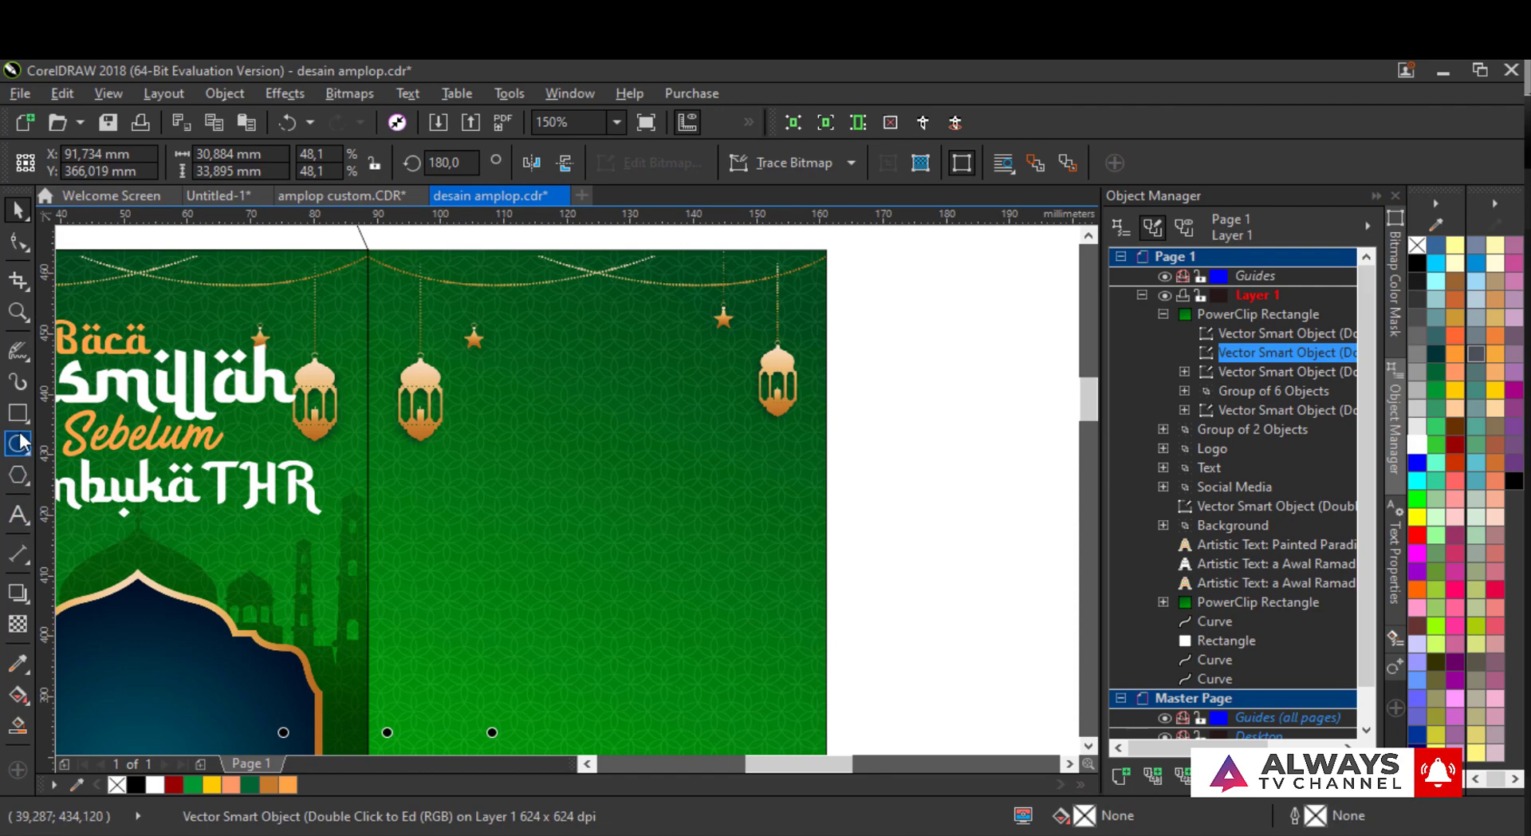
left_click(588, 414)
type("U")
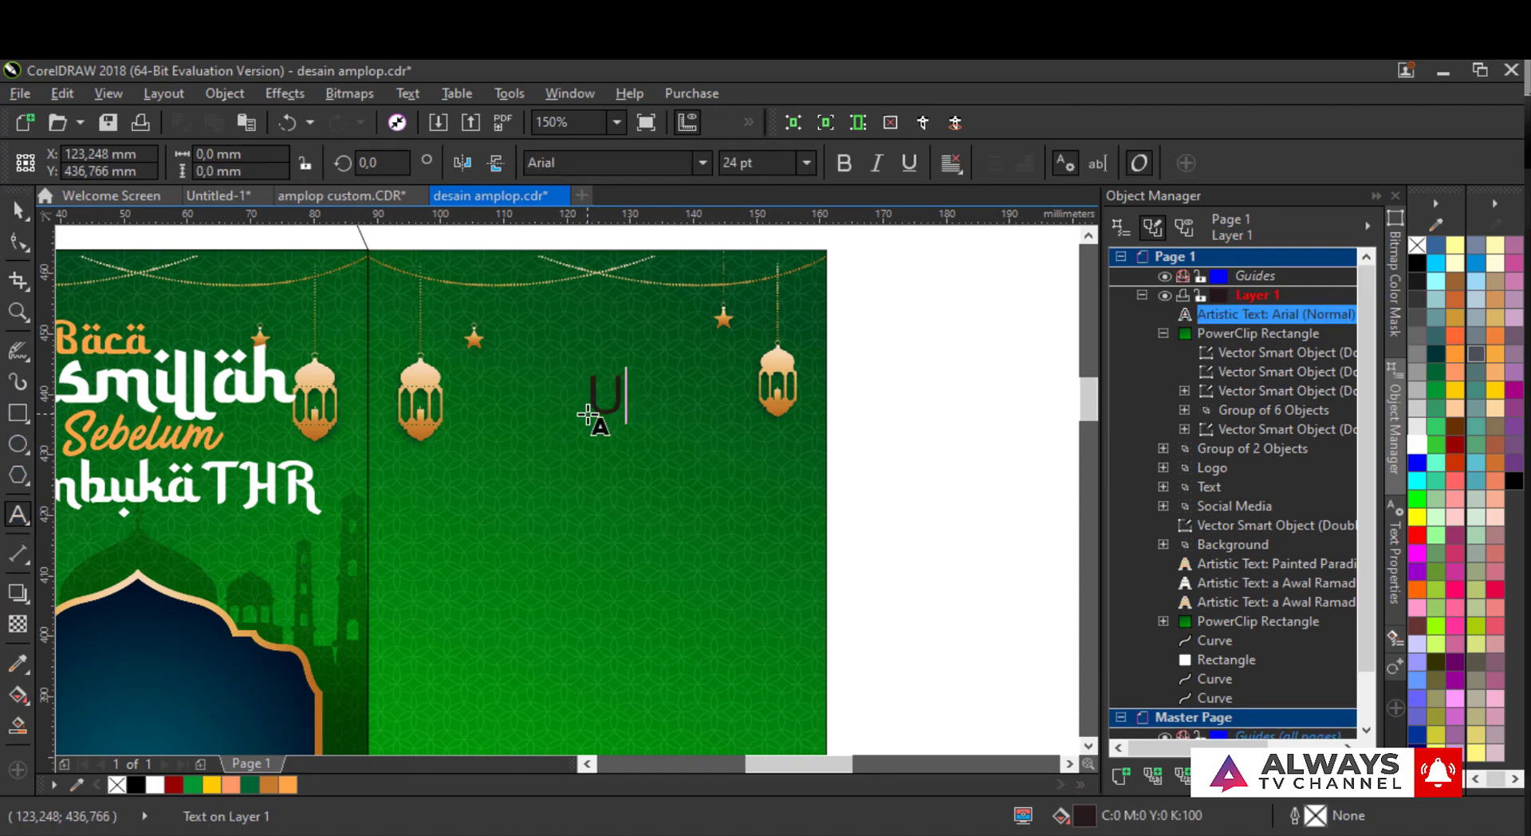
left_click(191, 495)
left_click_drag(530, 434, 683, 403)
- Set the font of "Untuk" to Painted Paradise, matching "Sebelum" on the front
left_click(682, 403)
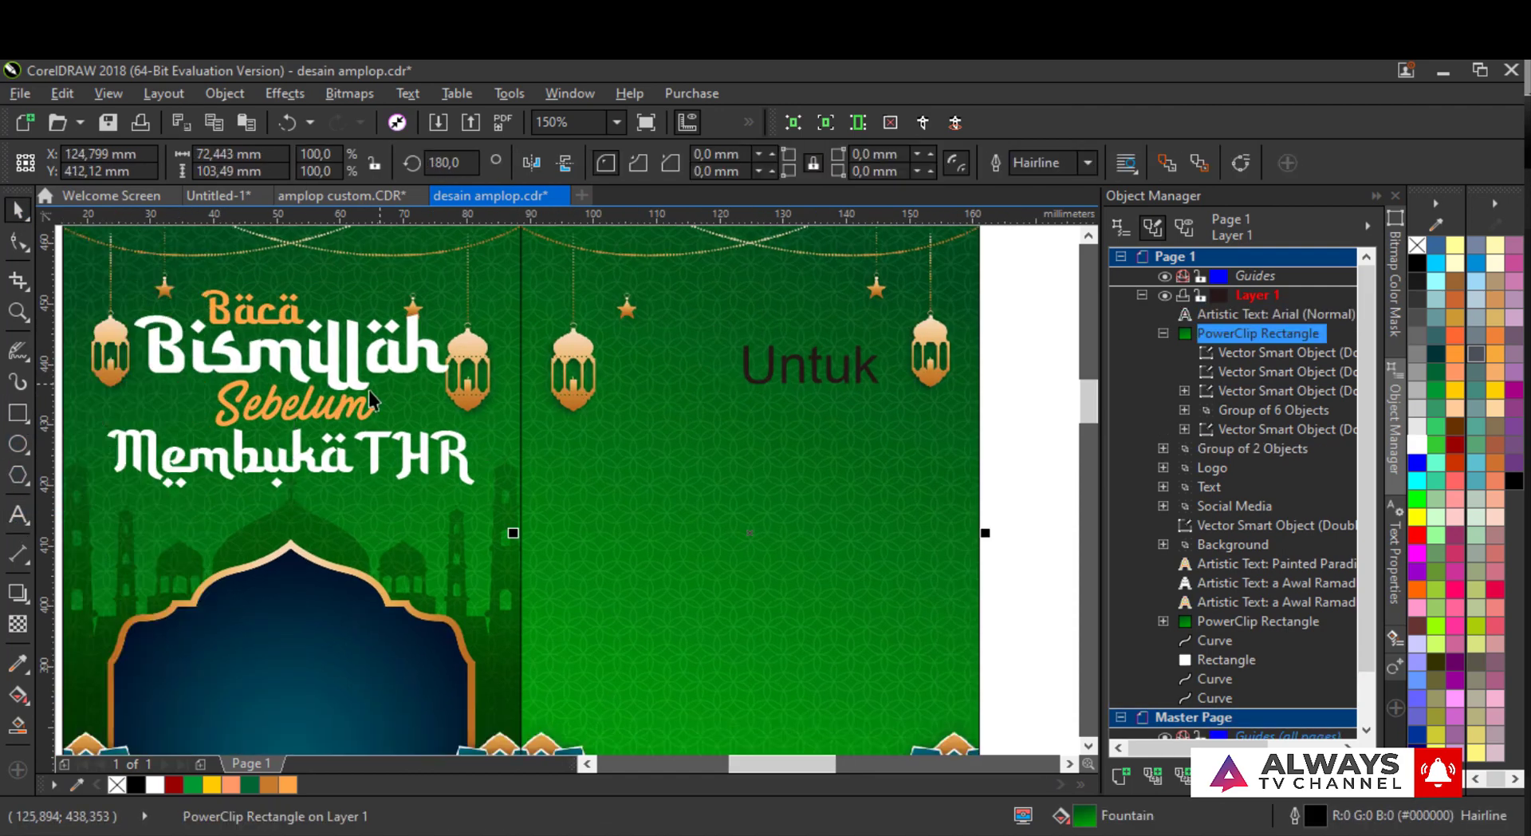
left_click(358, 404)
left_click(700, 167)
left_click(638, 256)
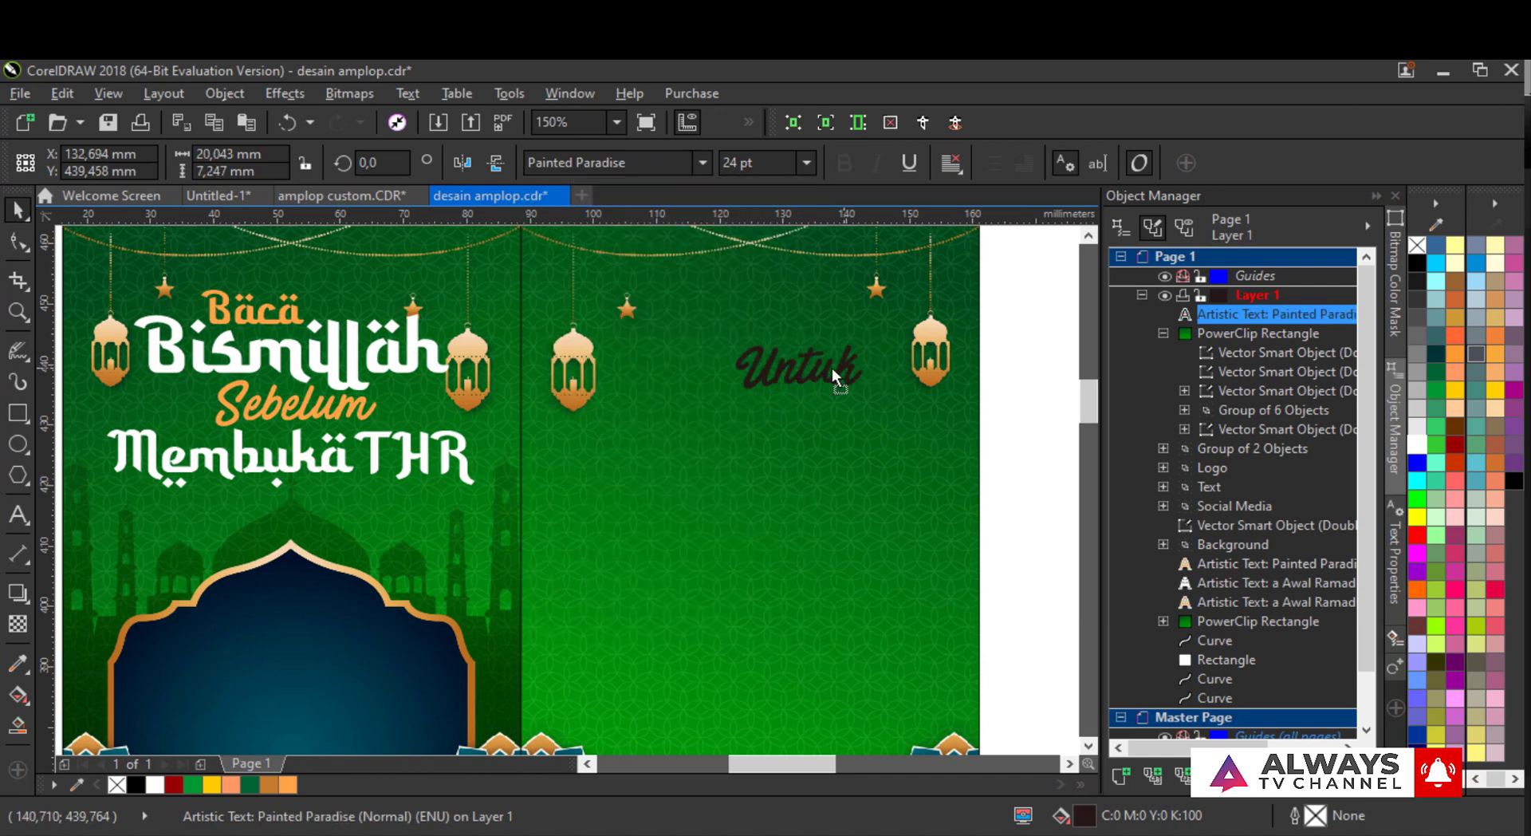
- Centre "Untuk" horizontally on the back panel and fill it with white
left_click_drag(831, 366, 796, 349)
left_click(830, 404, "shift")
key("x")
left_click(24, 209)
left_click_drag(1026, 360, 750, 358)
left_click(750, 357)
left_click_drag(541, 347, 528, 325)
left_click(1417, 444)
left_click(749, 370)
- Draw a white rectangle without an outline below "Untuk" on the back panel
scroll(417, 361, "up", 1)
key("F6")
scroll(444, 410, "down", 2)
scroll(447, 409, "up", 1)
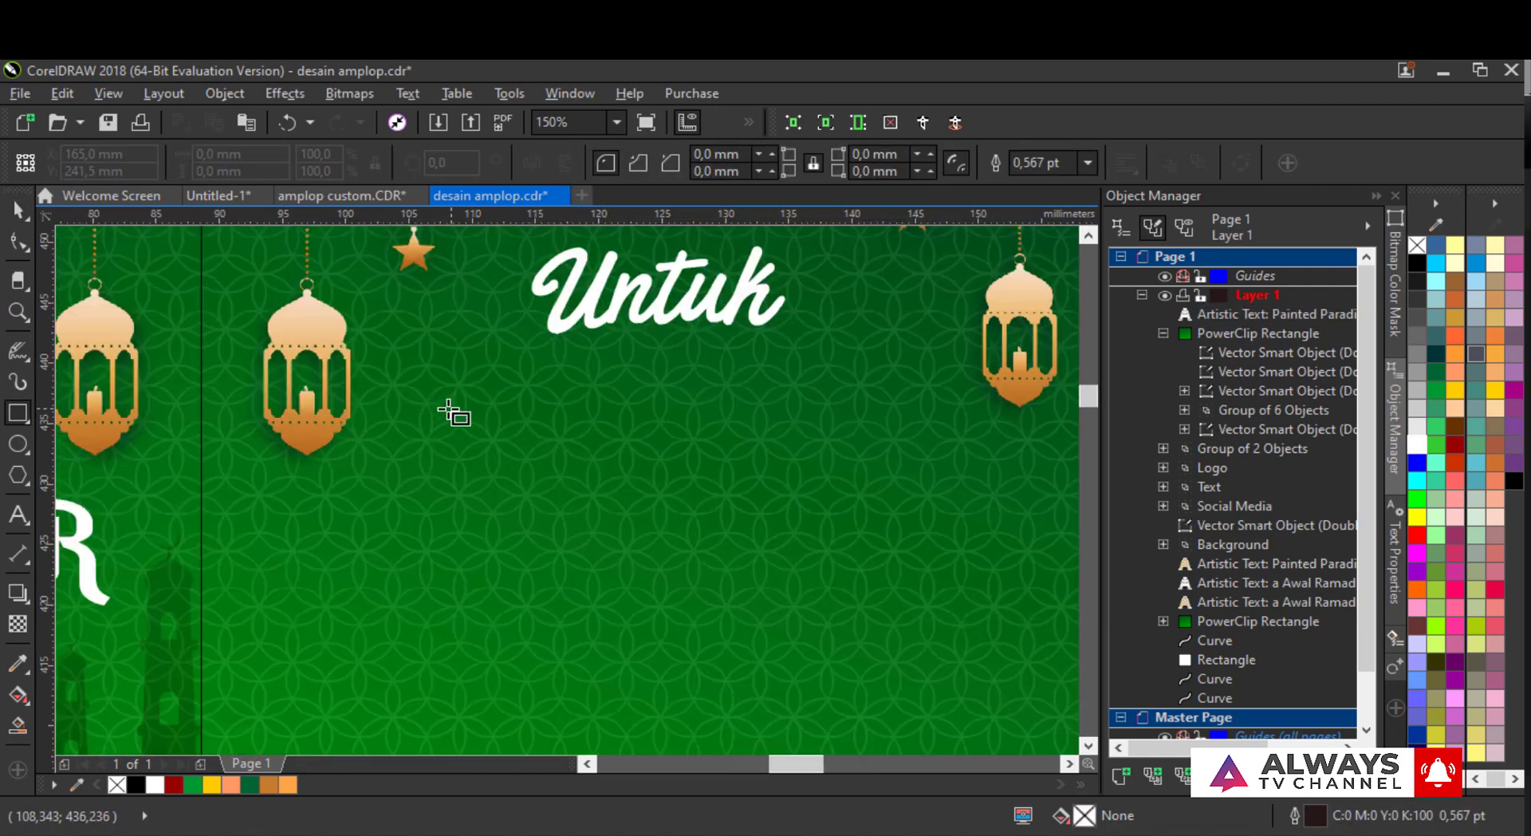
left_click_drag(928, 556, 755, 471)
left_click(1417, 444)
key("F3")
right_click(1417, 246)
- Centre the white rectangle horizontally on the back panel and shape it to about 62 × 13.5 mm with rounded corners
left_click(755, 472, "shift")
key("c")
left_click(851, 446)
left_click_drag(629, 383, 644, 410)
left_click_drag(734, 409, 768, 403)
- Move "Untuk" up to just below the crossing garlands on the back panel
left_click(580, 287)
scroll(625, 553, "up", 3)
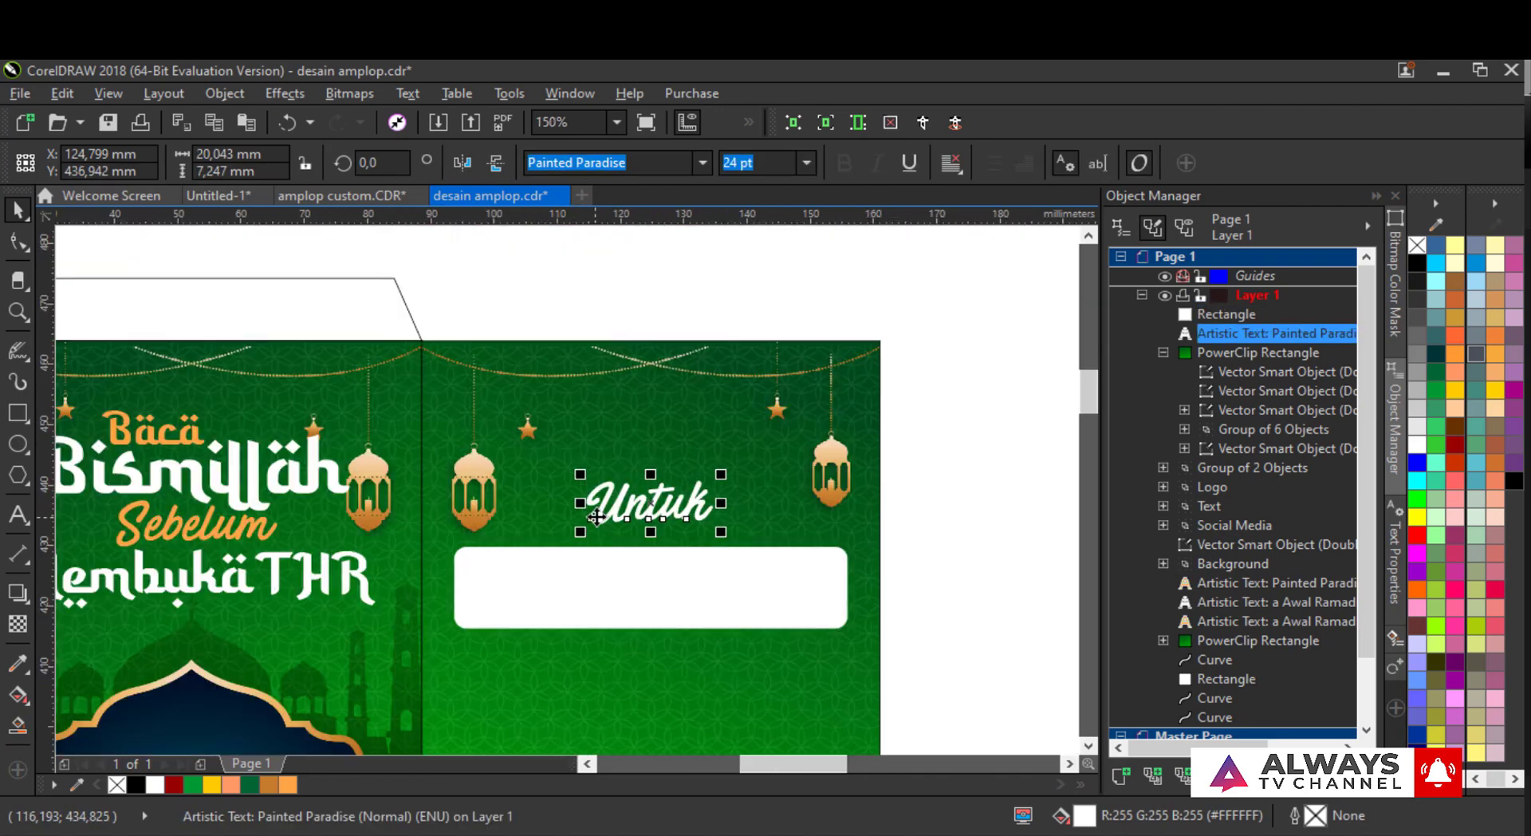
left_click_drag(658, 522, 672, 438)
scroll(672, 438, "up", 2)
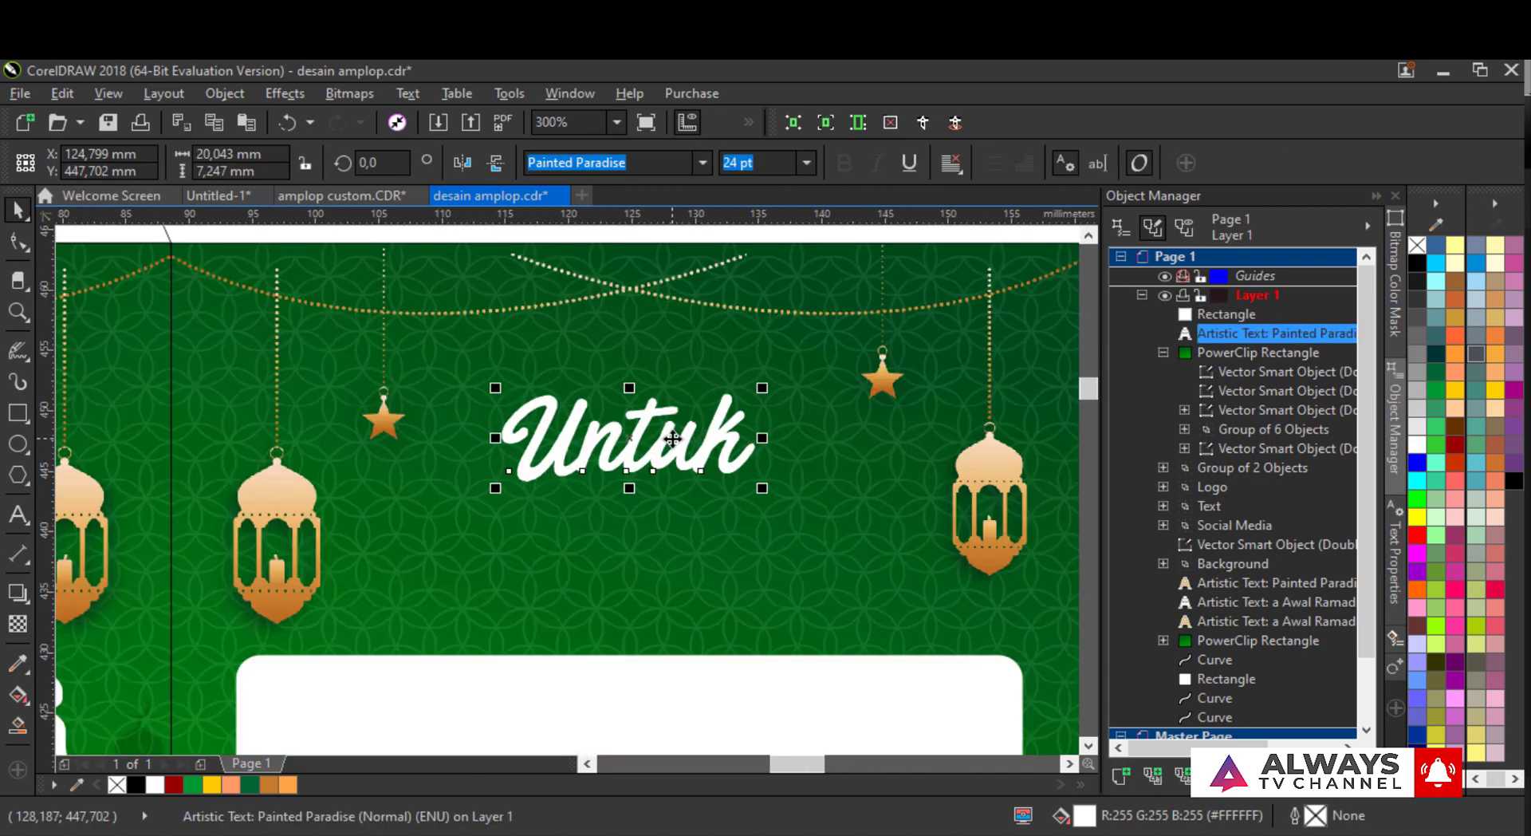
double_click(681, 441)
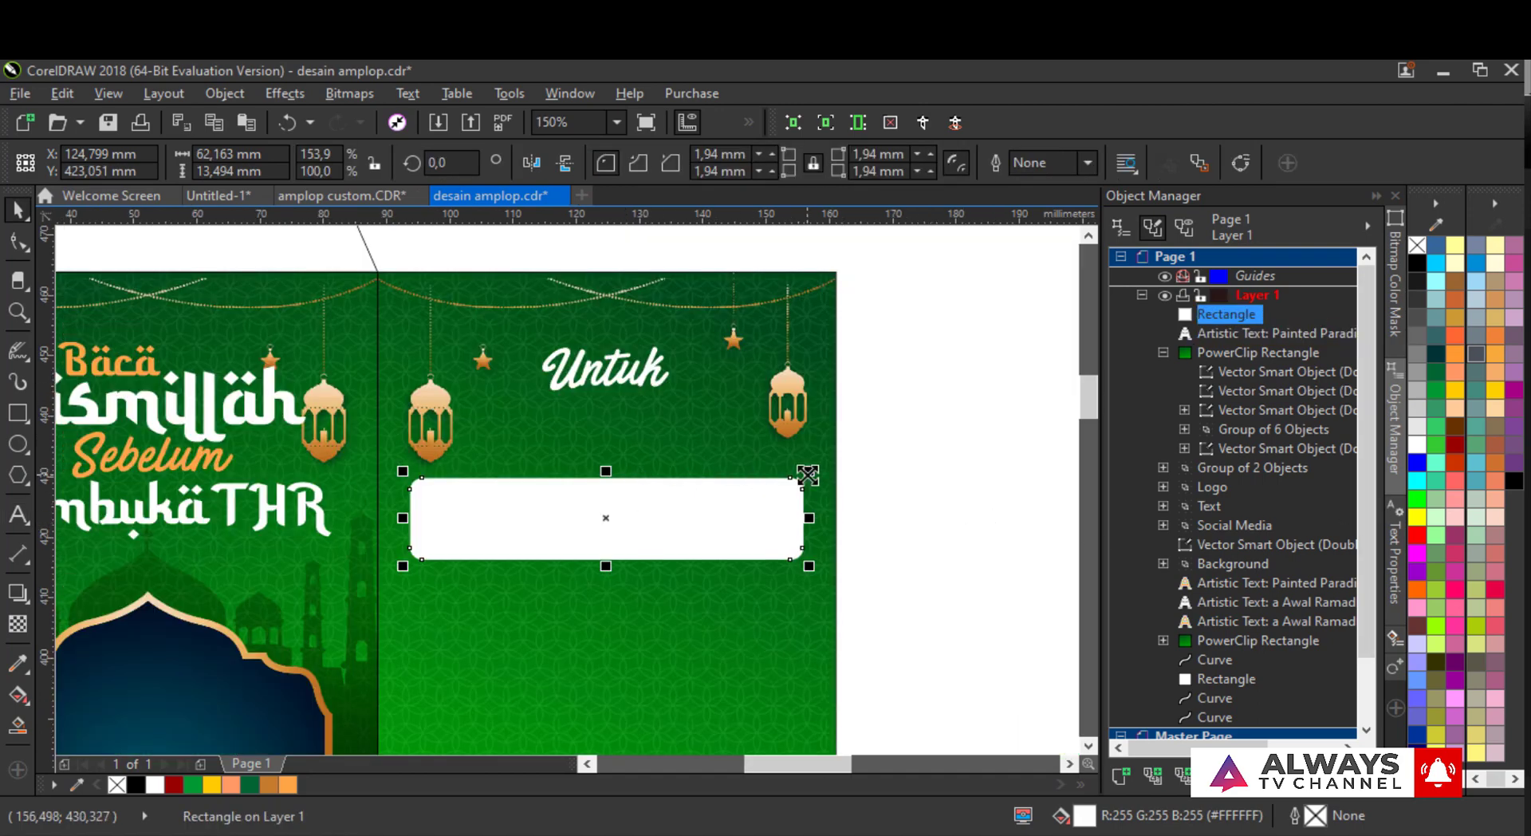
- Scale the white box down to about 44.3 × 9.6 mm and move it up under "Untuk"
left_click_drag(808, 476, 751, 487)
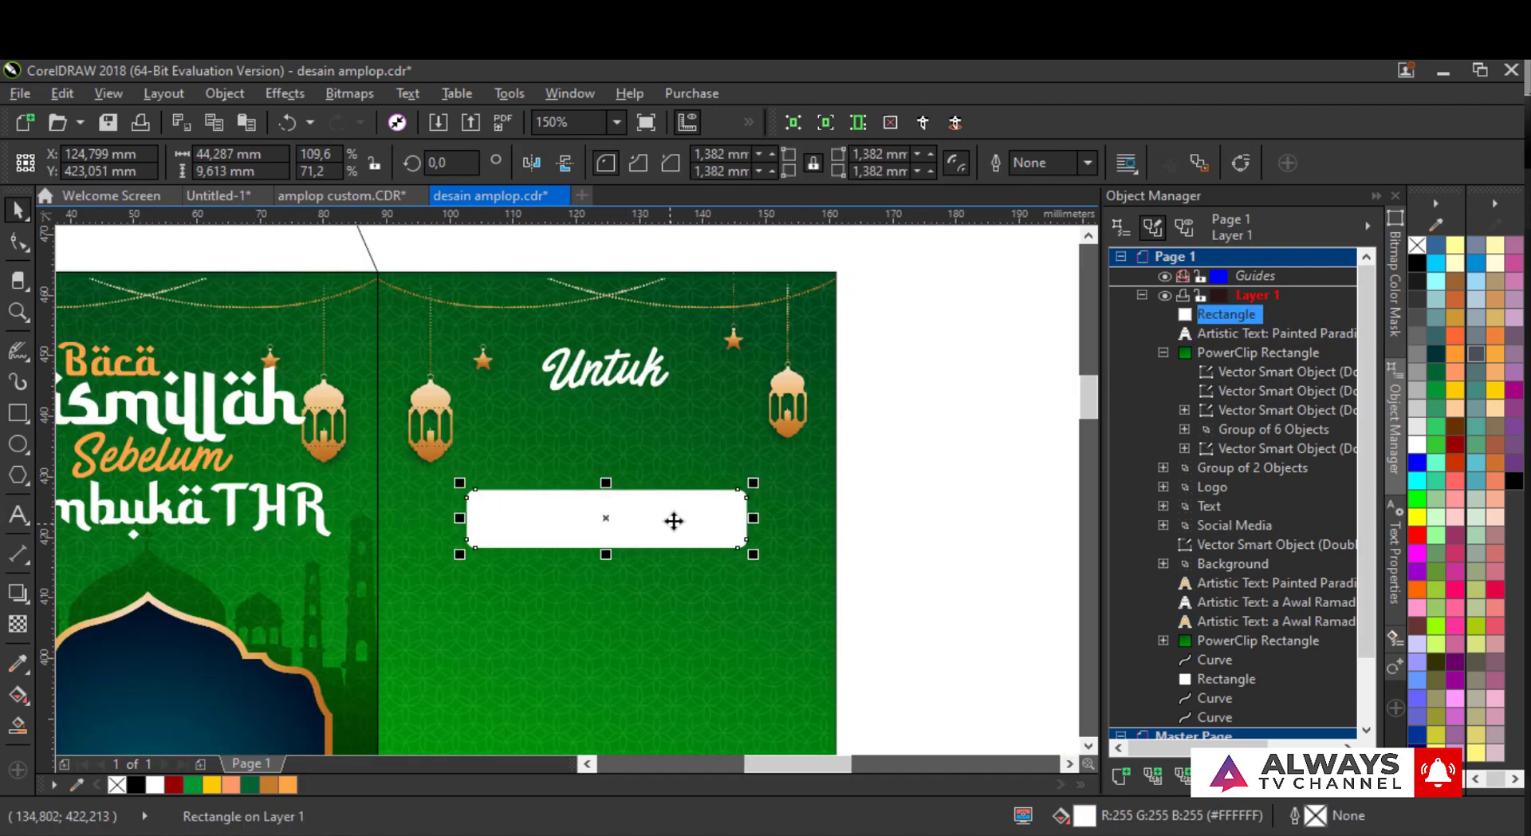
left_click_drag(673, 522, 681, 434)
scroll(505, 357, "up", 1)
scroll(606, 375, "right", 1)
- Place a black copy of "Untuk" on the white box and retype it as a dotted line in the a Awal Ramadhan font
left_click(685, 384)
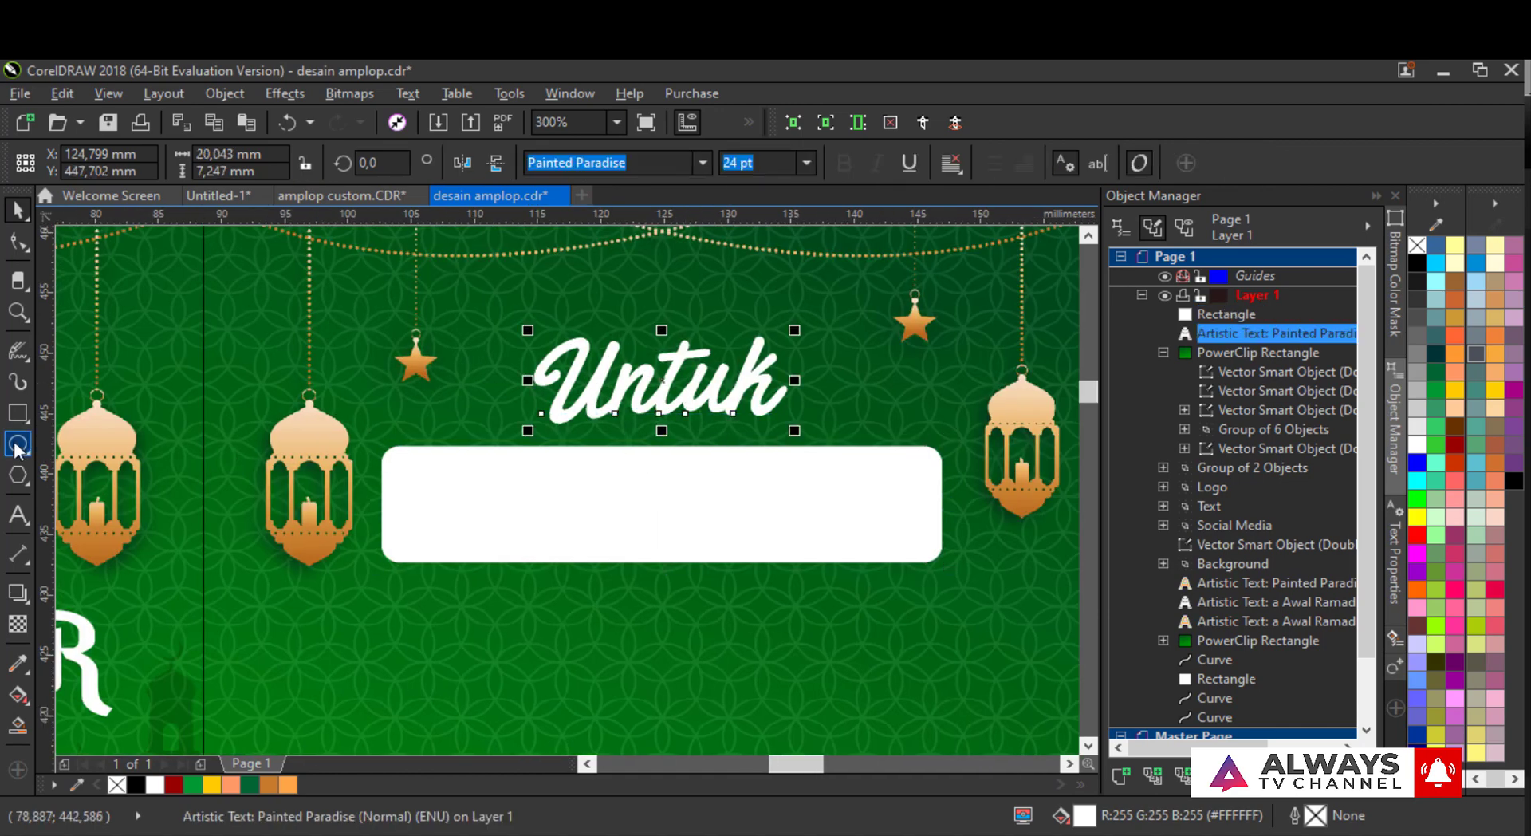
left_click_drag(556, 398, 454, 523)
right_click(454, 523)
double_click(454, 523)
left_click(136, 787)
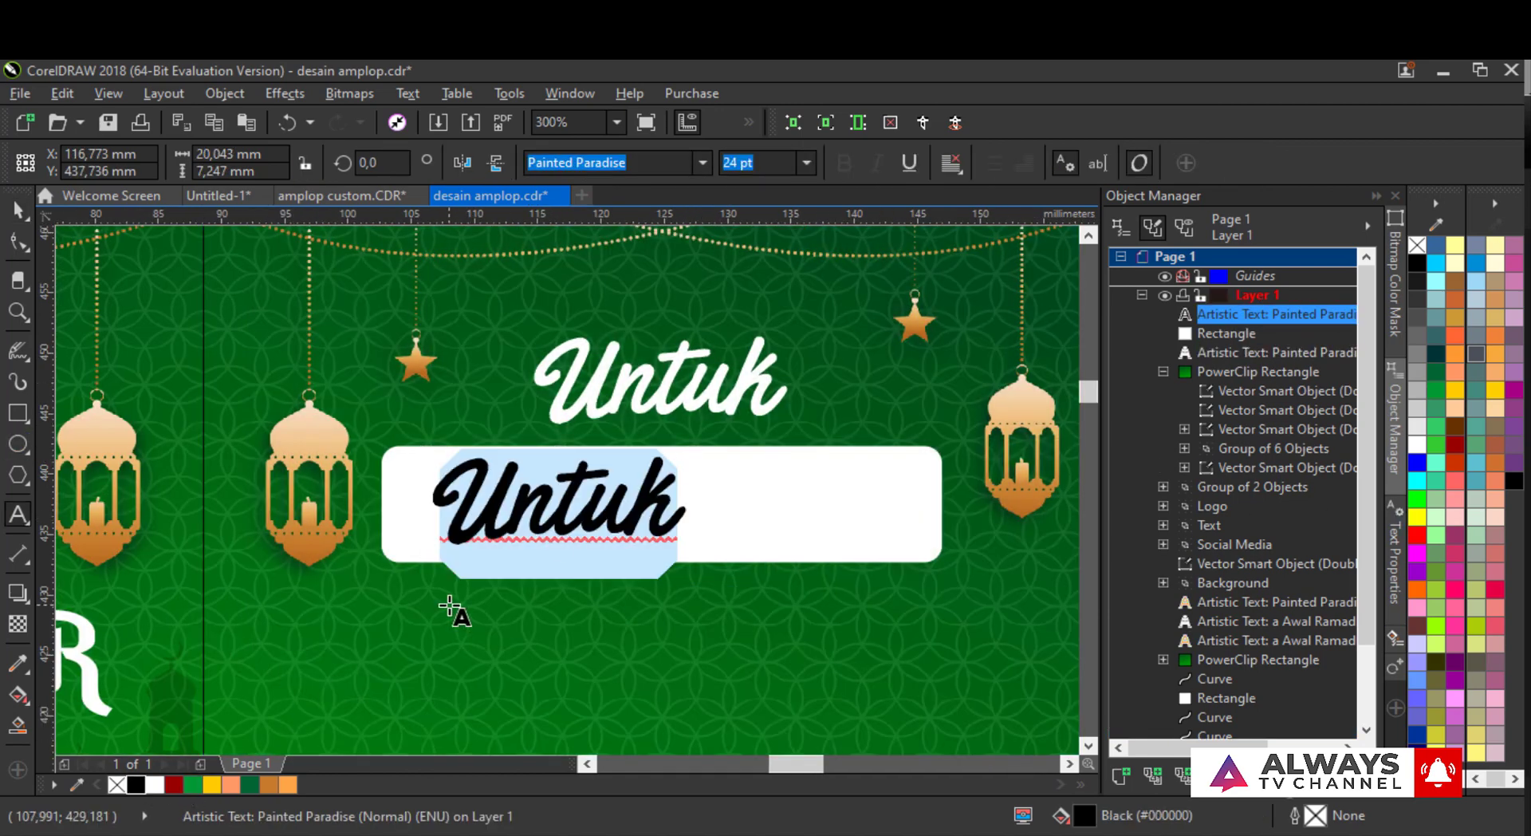
type("..")
left_click(701, 163)
left_click(644, 258)
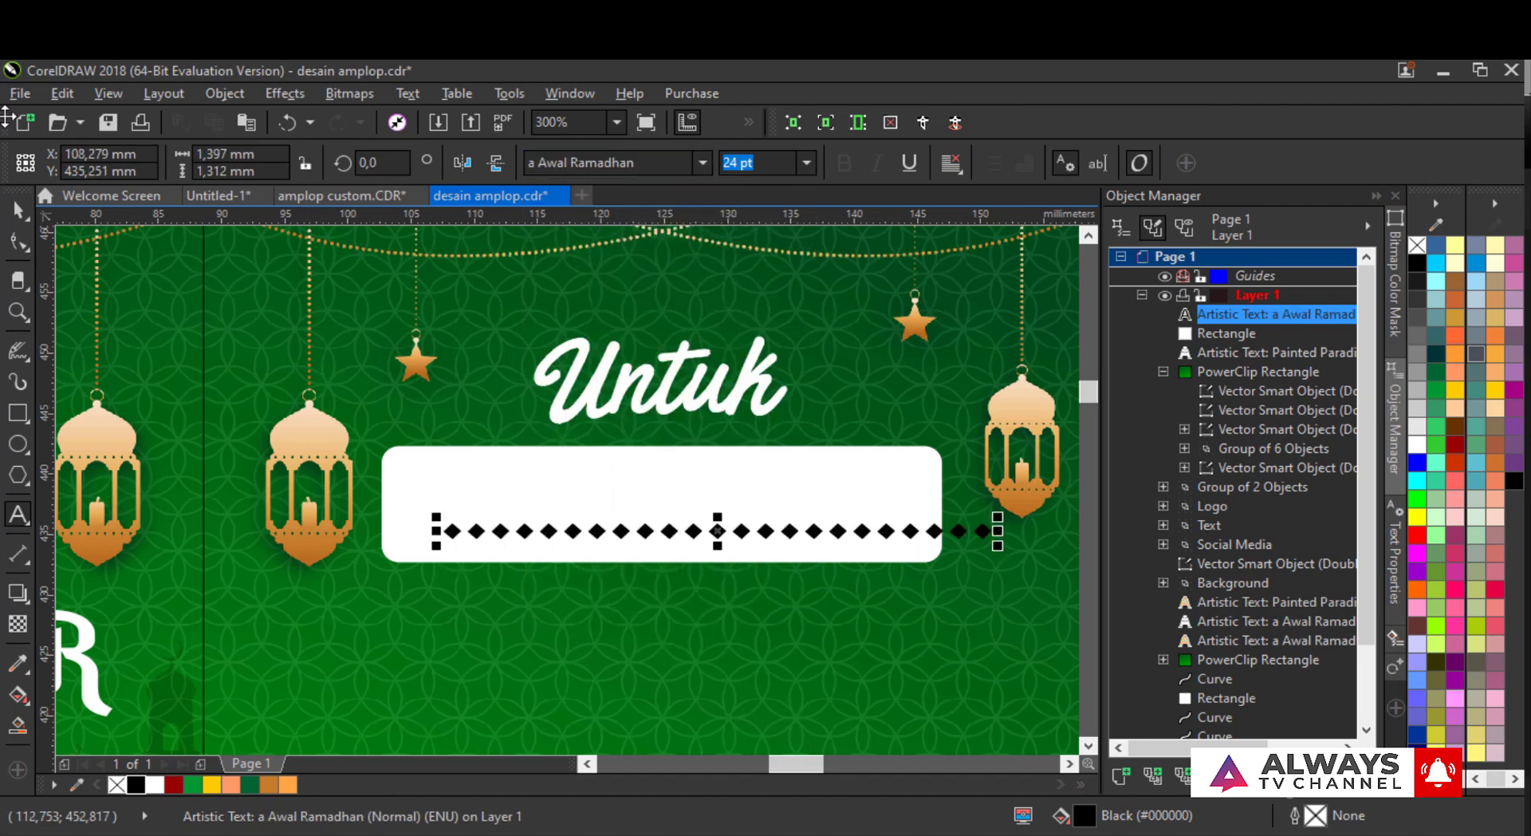
- Centre the dotted line horizontally in the white box and widen the box slightly on both sides
left_click(18, 210)
left_click(659, 499, "shift")
key("c")
left_click(830, 432)
left_click_drag(972, 503, 973, 503)
left_click(854, 532)
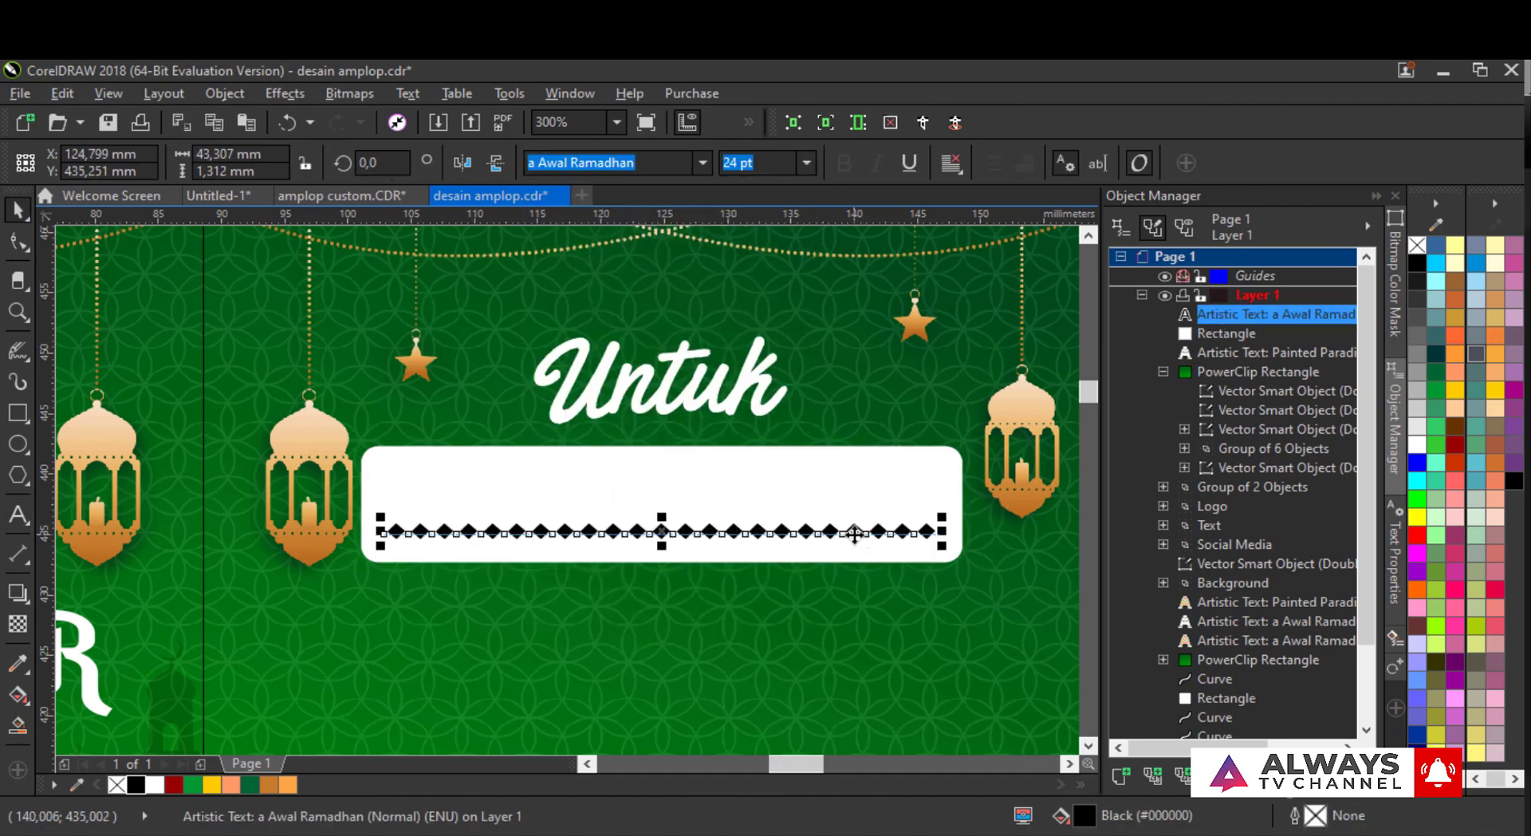
- Nudge the dotted line slightly lower inside the white box
key("Down")
key("Down")
key("Down")
key("Down")
key("Down")
key("Down")
scroll(864, 545, "down", 1)
- Scale the white box and its dotted line together down to about 94%
left_click(879, 591)
left_click_drag(878, 592, 795, 496)
left_click(796, 444, "shift")
left_click_drag(929, 518, 492, 378)
scroll(727, 399, "up", 2)
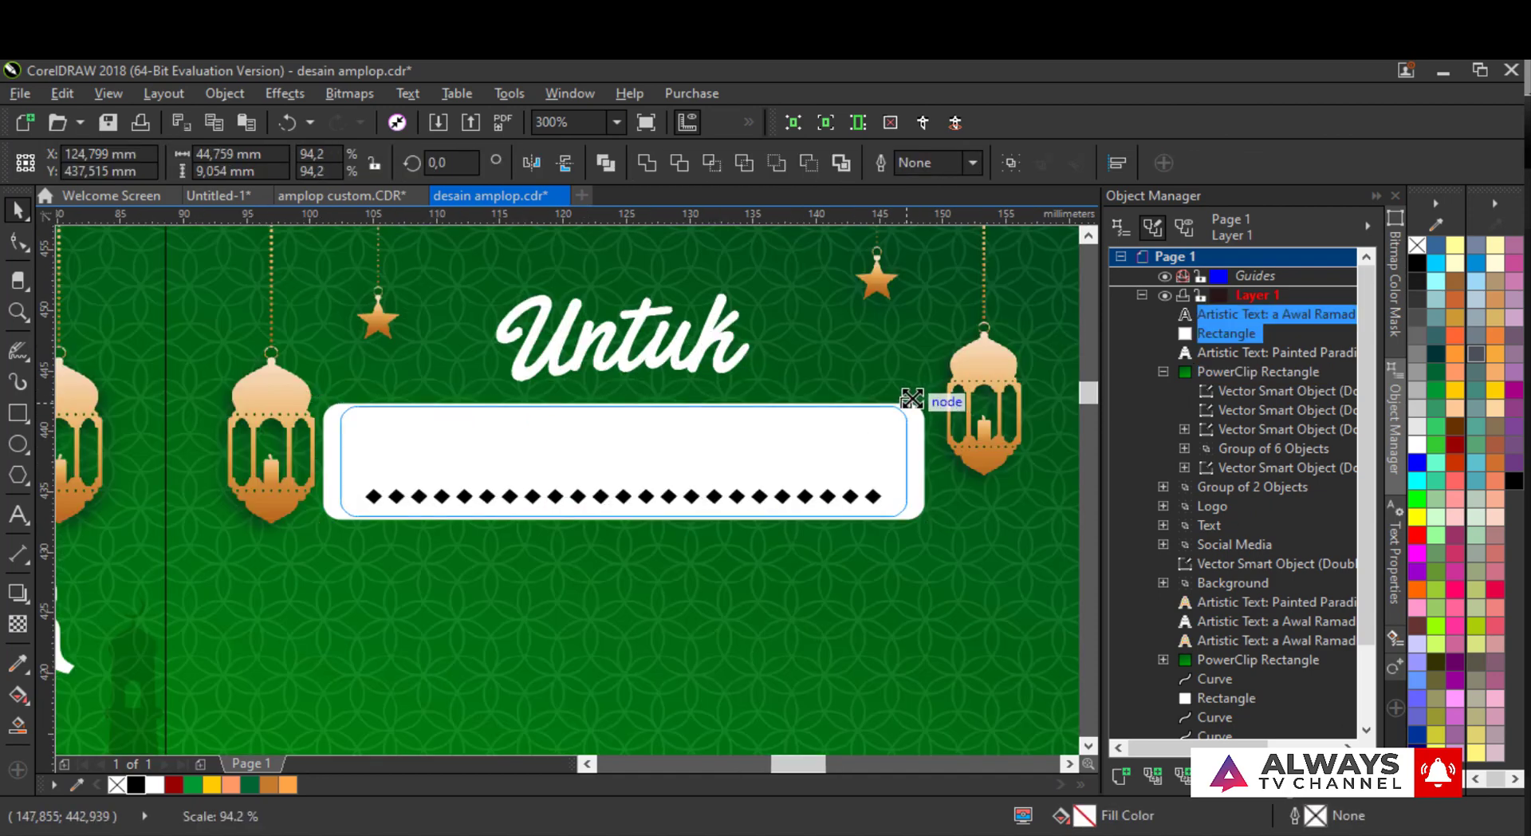
- Place an orange-brown #C47B2B copy of the box, about 45.9 × 9.9 mm, behind it as a thin border
left_click(847, 539, "shift")
scroll(857, 542, "down", 2)
left_click_drag(897, 460, 906, 455)
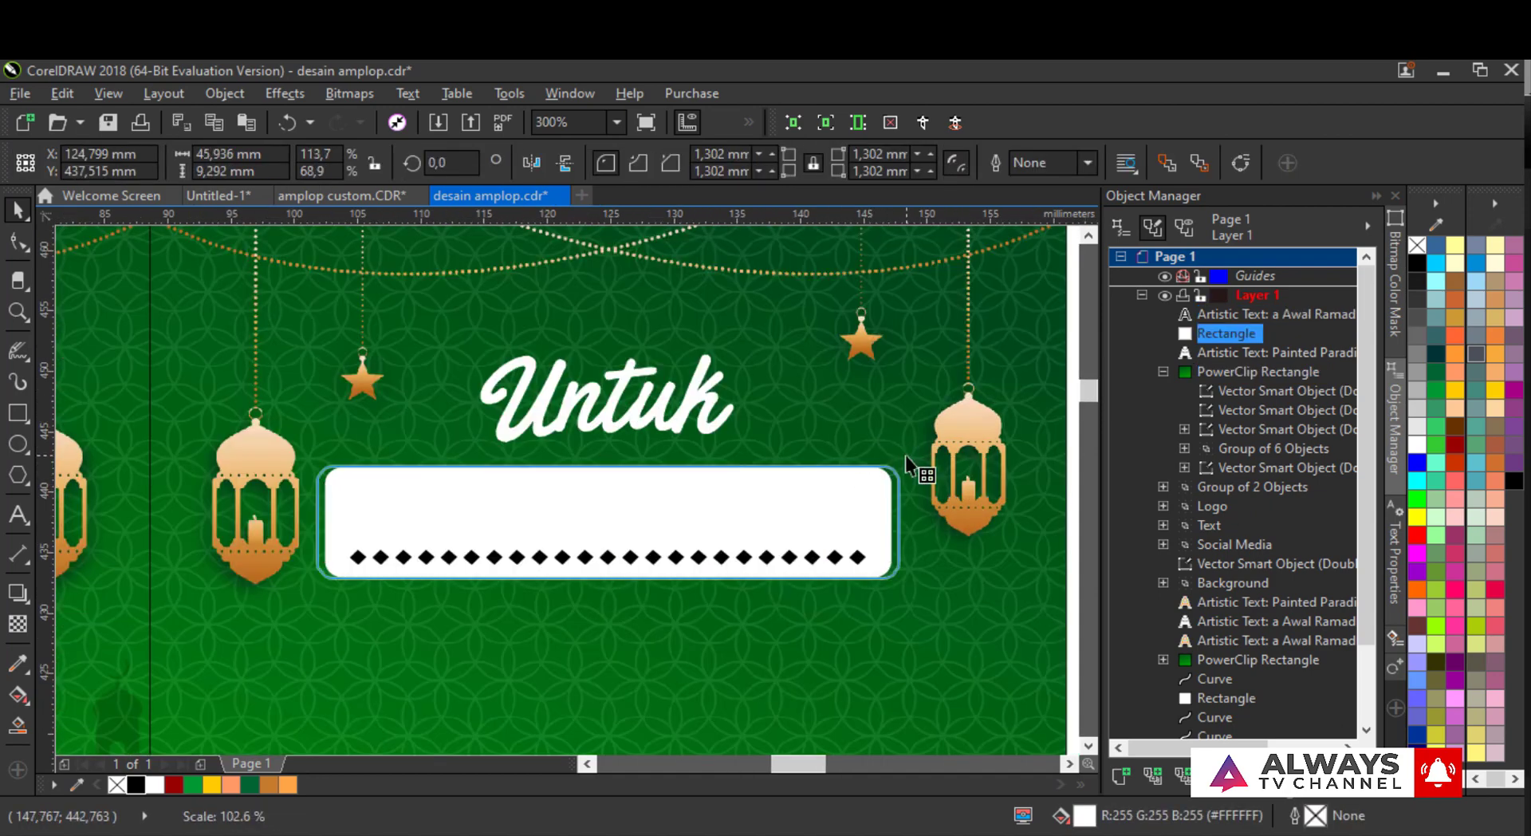
right_click(906, 454)
left_click(269, 784)
scroll(626, 459, "up", 1)
left_click_drag(592, 467, 606, 459)
key("ctrl+Page_Down")
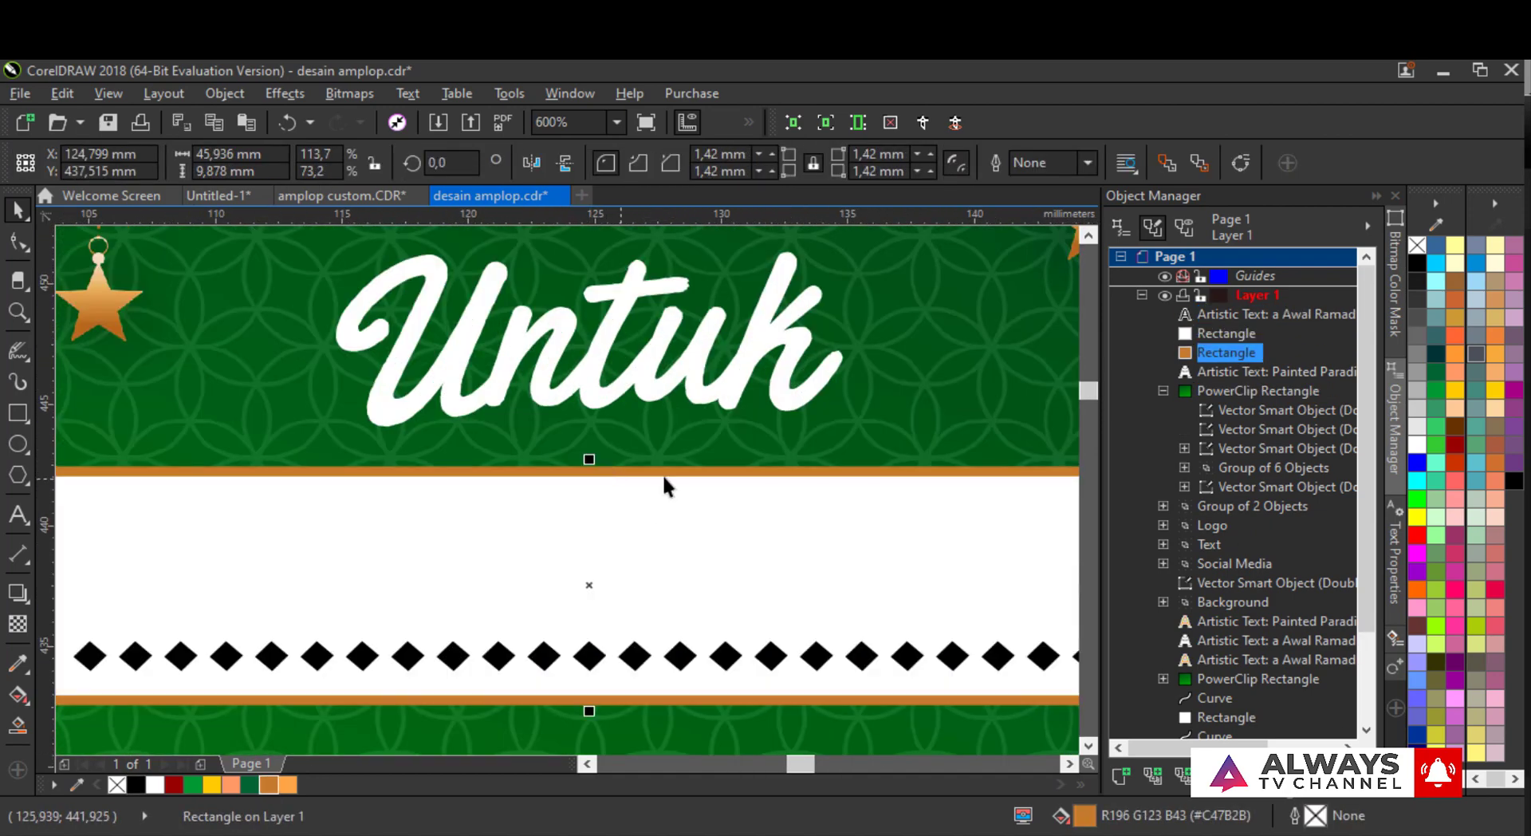
scroll(638, 504, "down", 3)
key("Escape")
- Bring the "Selamat Hari Raya Aidilfitri" calligraphy bitmap into the design and place it on the back panel
middle_click(624, 423)
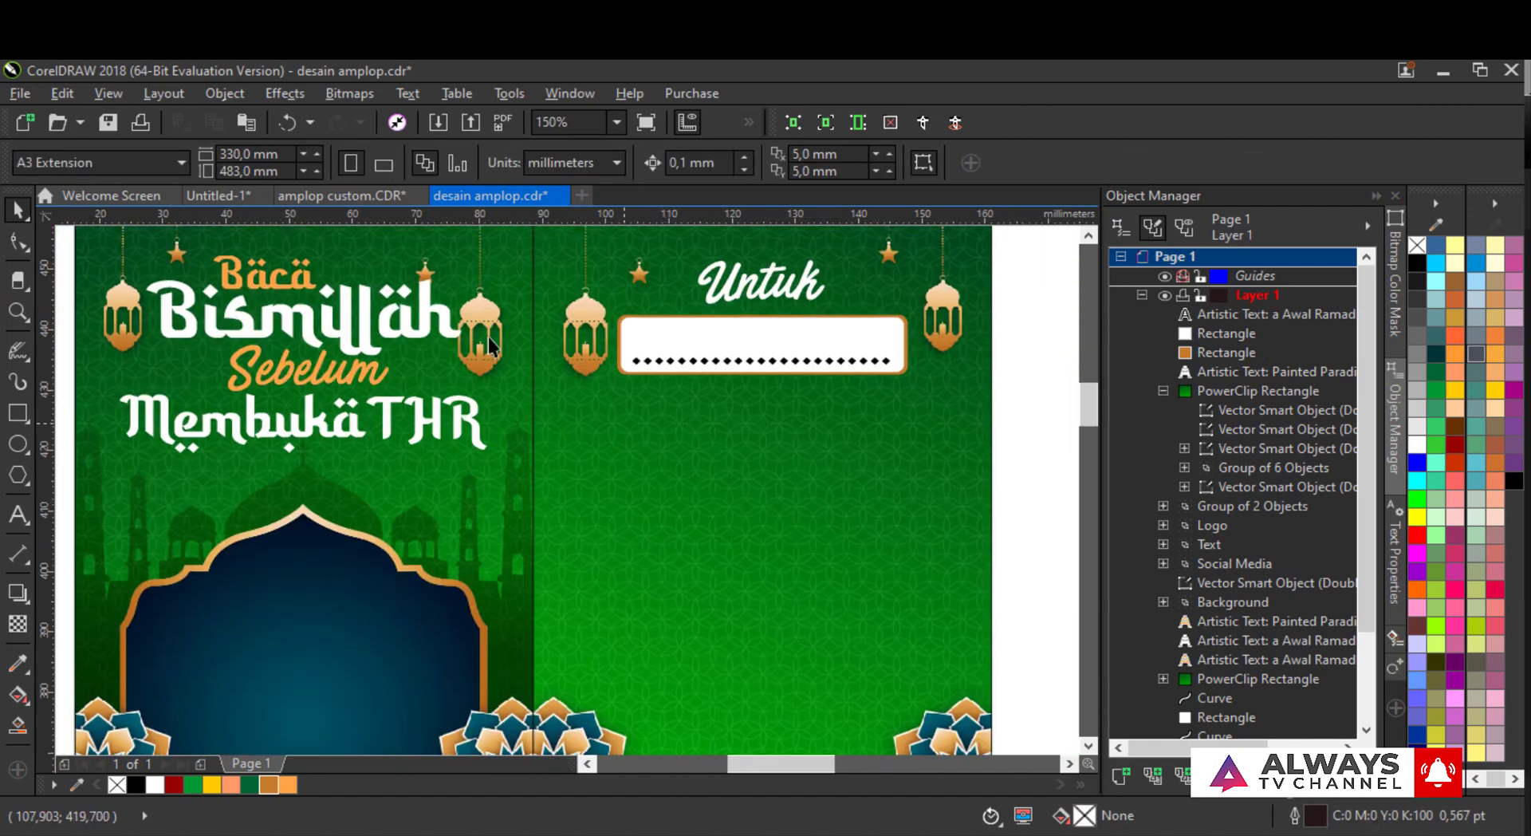
left_click(187, 833)
left_click(366, 757)
left_click_drag(473, 343, 1024, 442)
middle_click(1025, 447)
left_click_drag(562, 359, 252, 458)
middle_click(251, 458)
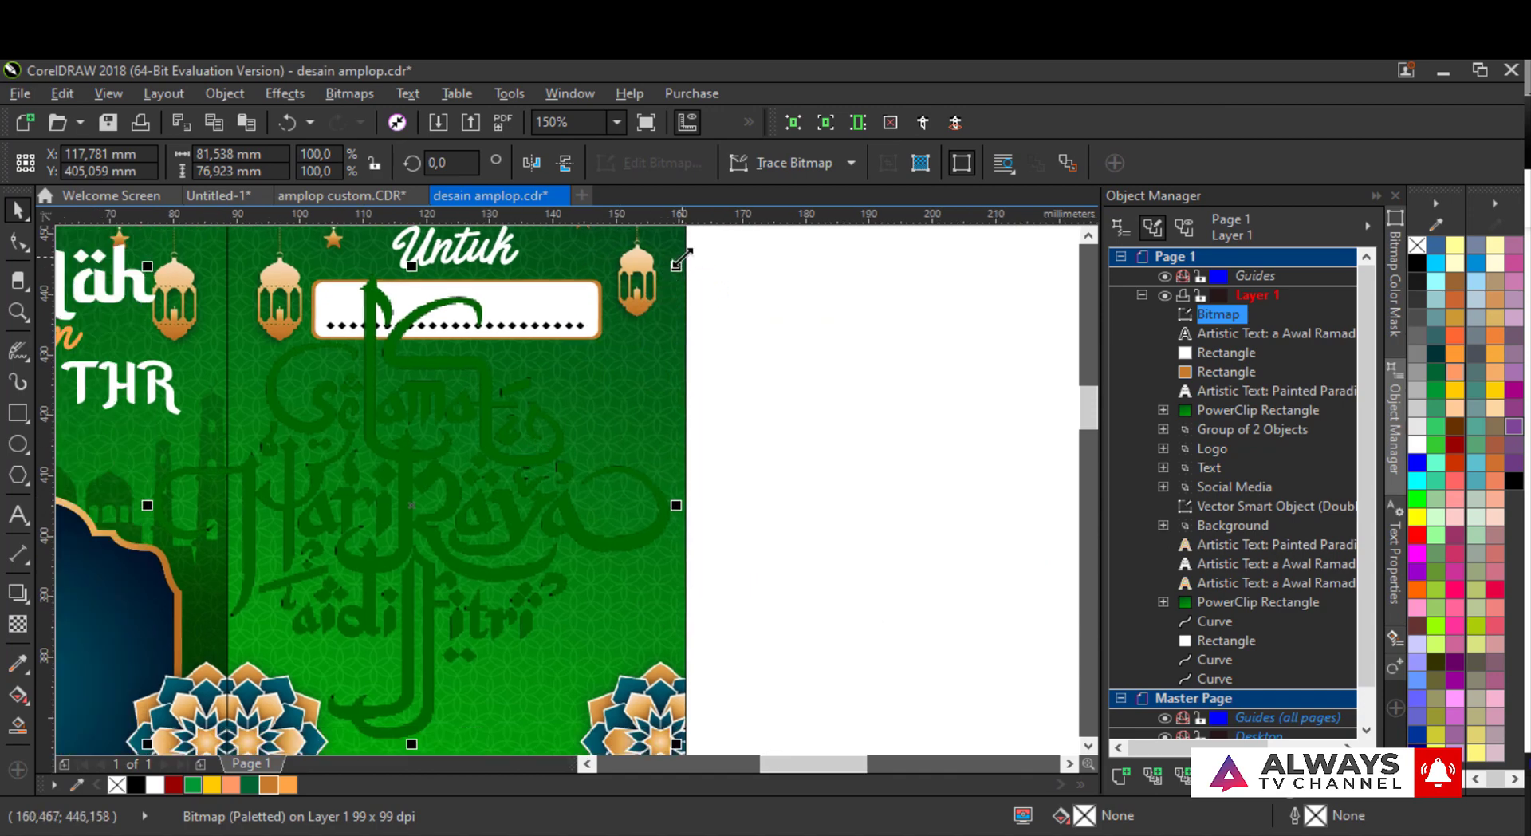
- Scale the calligraphy to about 69.7% and centre it horizontally on the back panel, slightly further below the name box
left_click_drag(669, 271, 643, 337)
left_click(640, 380, "shift")
key("c")
left_click(640, 380, "shift")
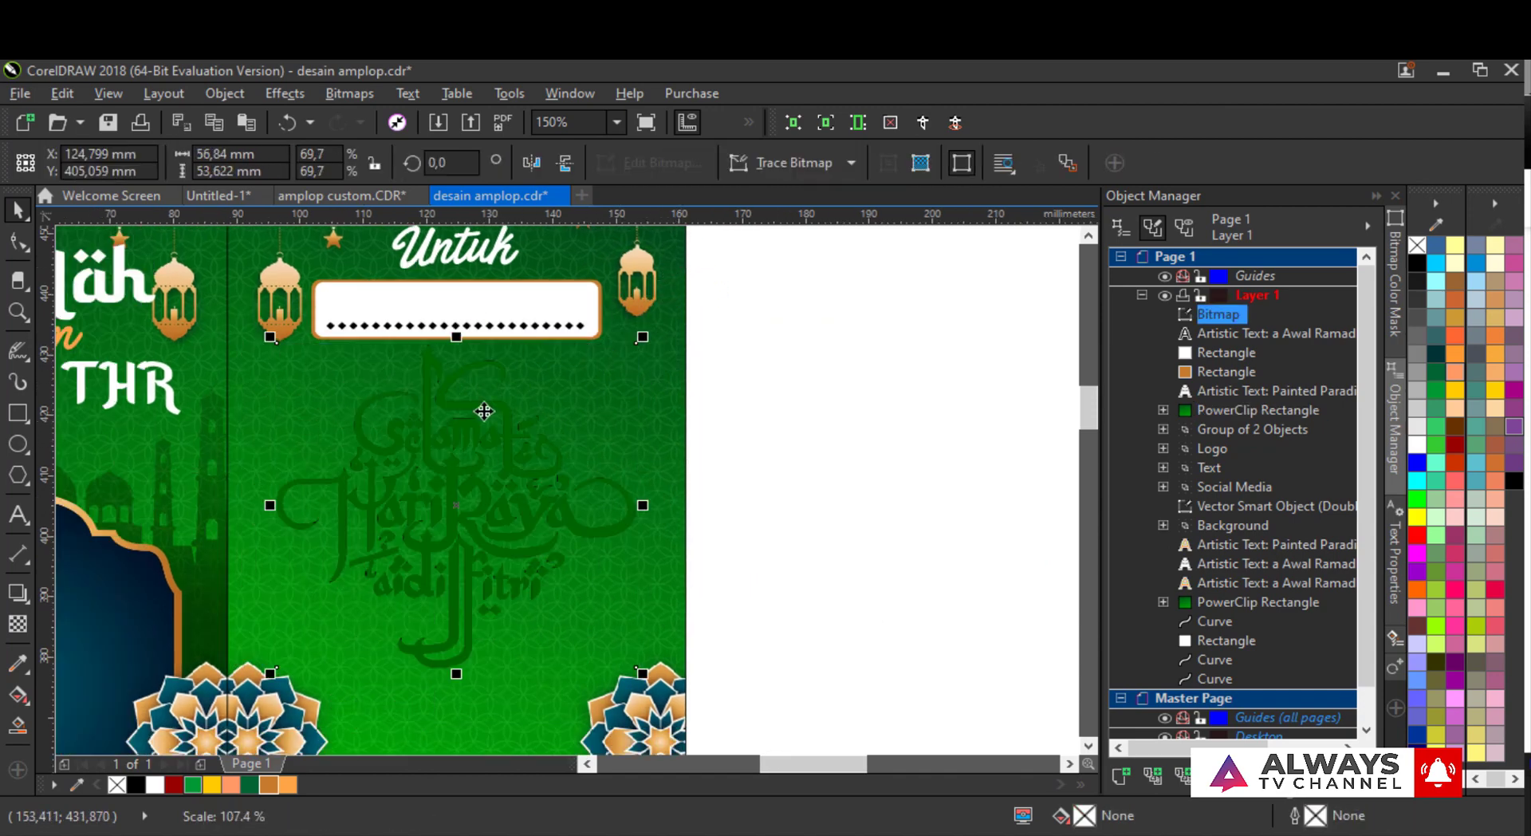
left_click_drag(485, 413, 485, 426)
- Recolour the green calligraphy bitmap to white and move it slightly down
left_click(348, 94)
left_click(574, 226)
left_click(825, 544)
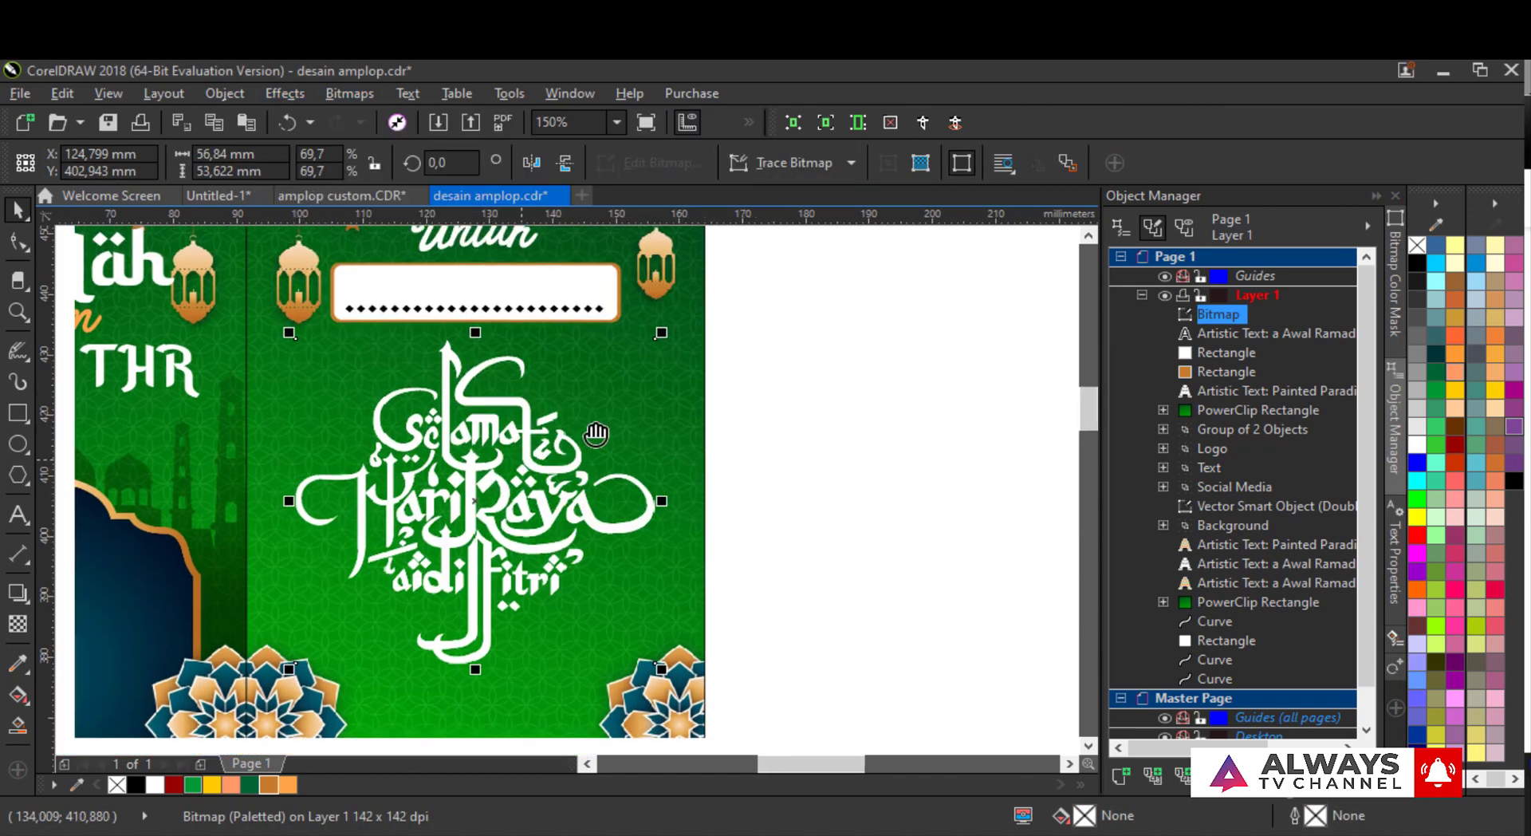
left_click_drag(589, 400, 588, 409)
- Fill the dotted line in the name box with the orange-brown #C47B2B
left_click(585, 315)
left_click(270, 785)
left_click(933, 431)
scroll(933, 430, "down", 1)
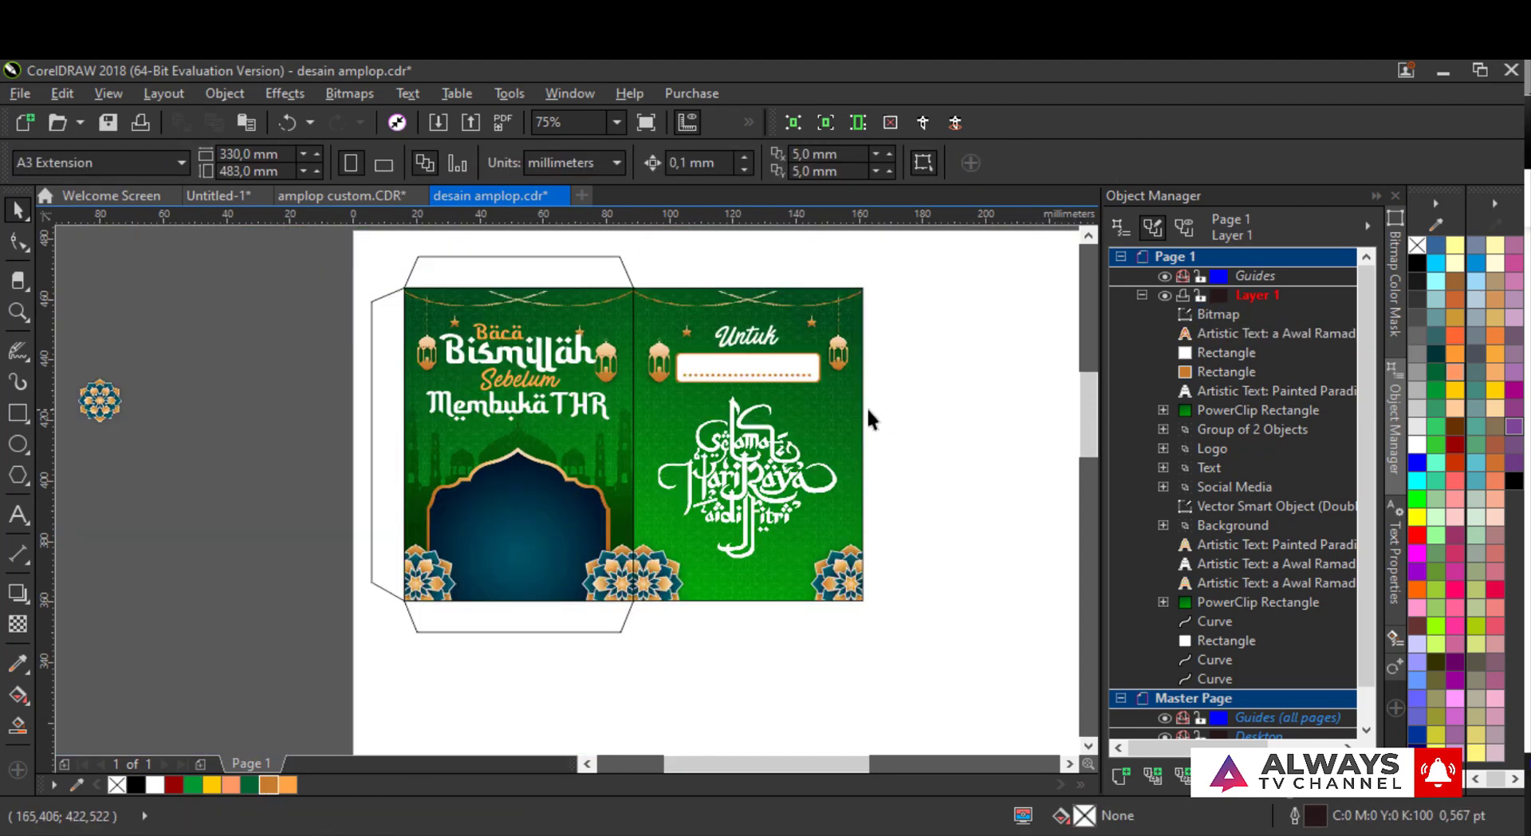
- Scale the white calligraphy down slightly and move it up towards the name box
middle_click(866, 405)
left_click(822, 402)
scroll(822, 402, "up", 1)
scroll(870, 422, "down", 1)
scroll(626, 488, "up", 1)
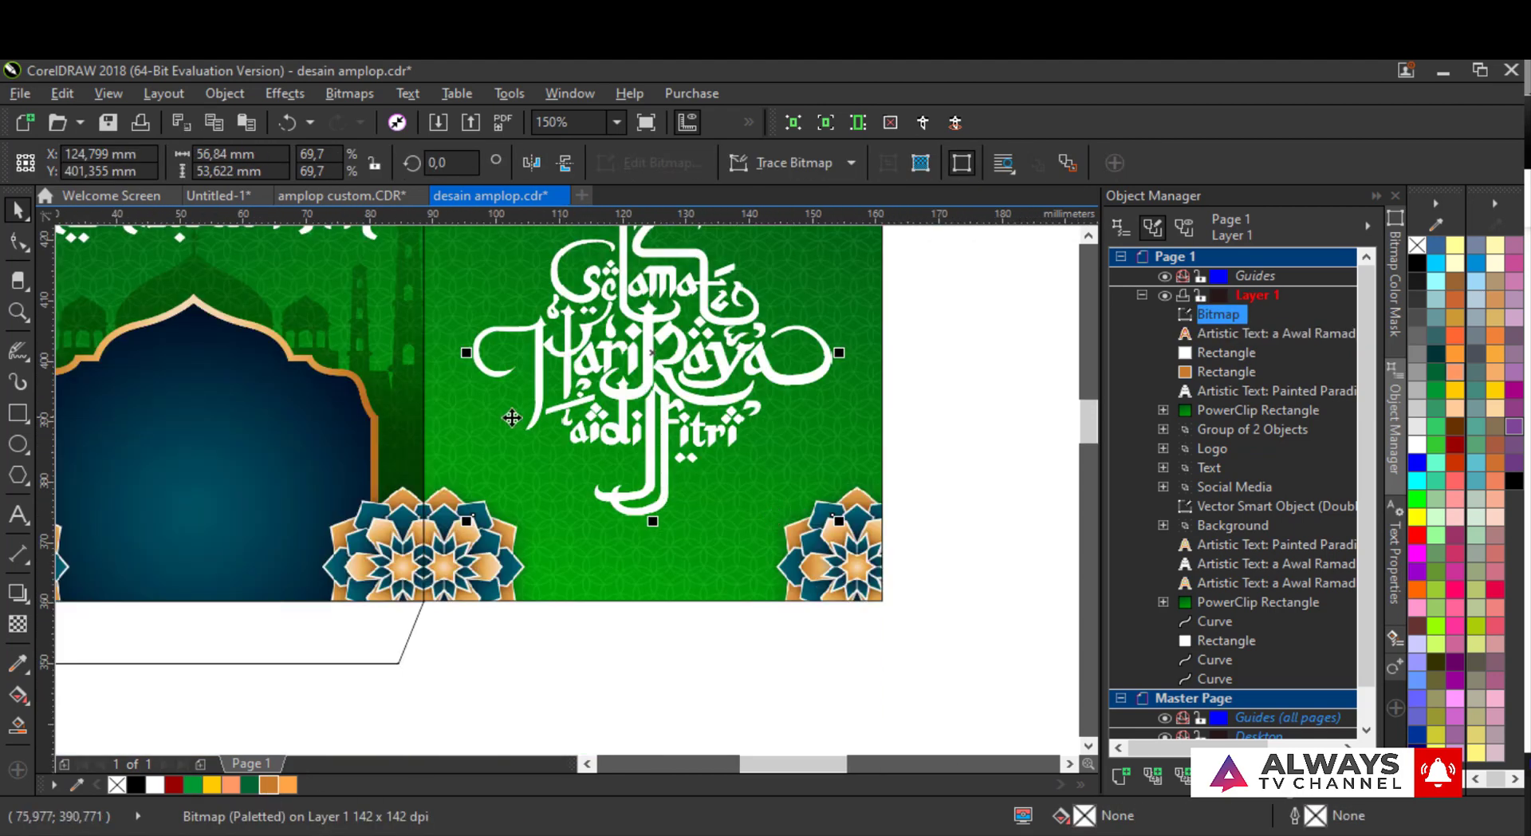
left_click_drag(672, 407, 667, 468)
scroll(749, 390, "down", 1)
scroll(758, 399, "up", 1)
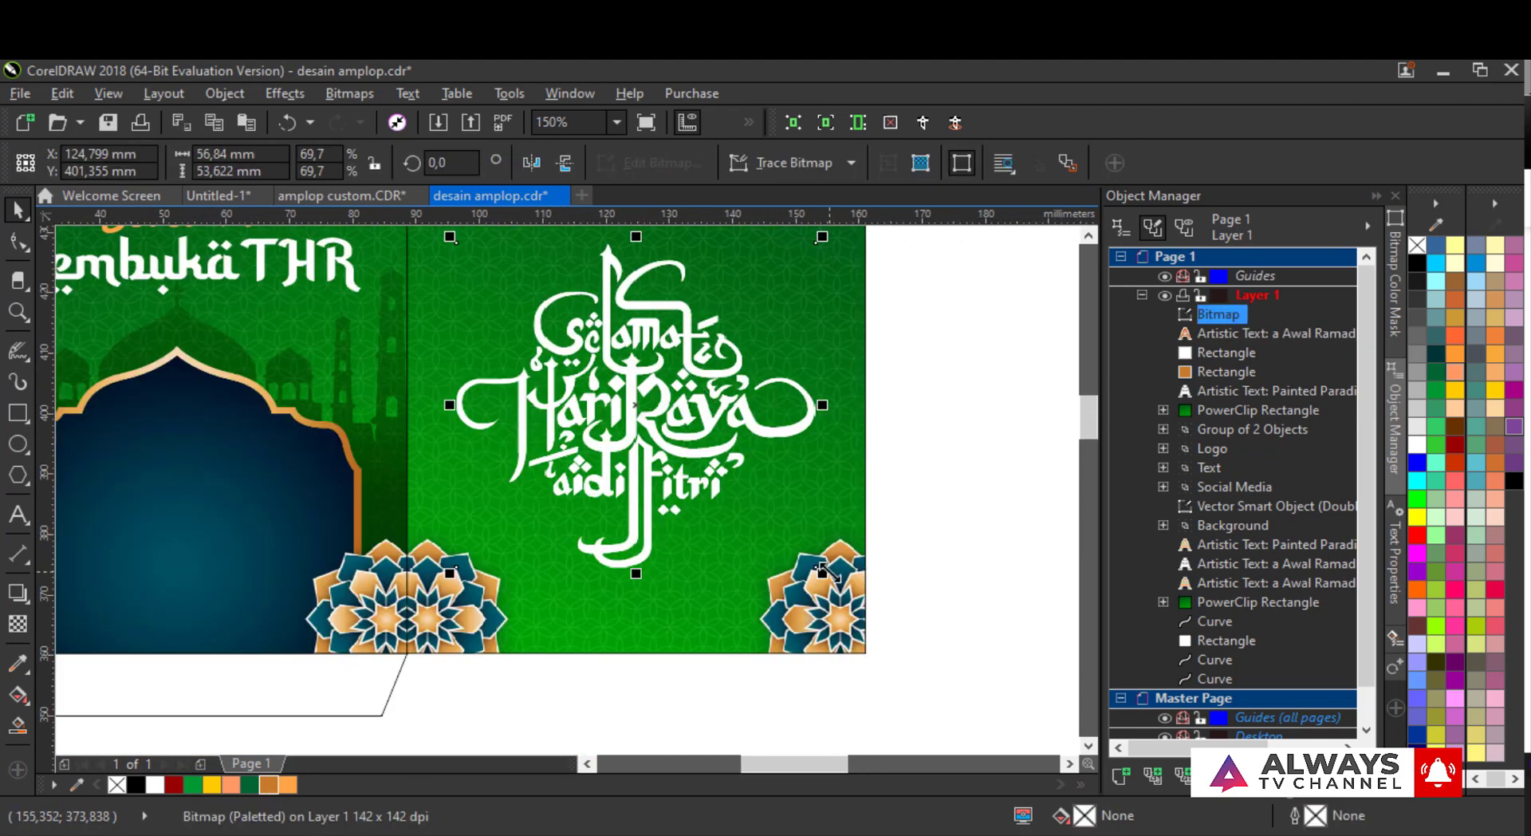
left_click_drag(825, 573, 813, 561)
left_click_drag(634, 304, 615, 460)
left_click(618, 272)
scroll(618, 275, "down", 1)
- Place a copy of "Bismilläh" below the calligraphy on the back panel and scale it down to about 22.8 pt
left_click(422, 289)
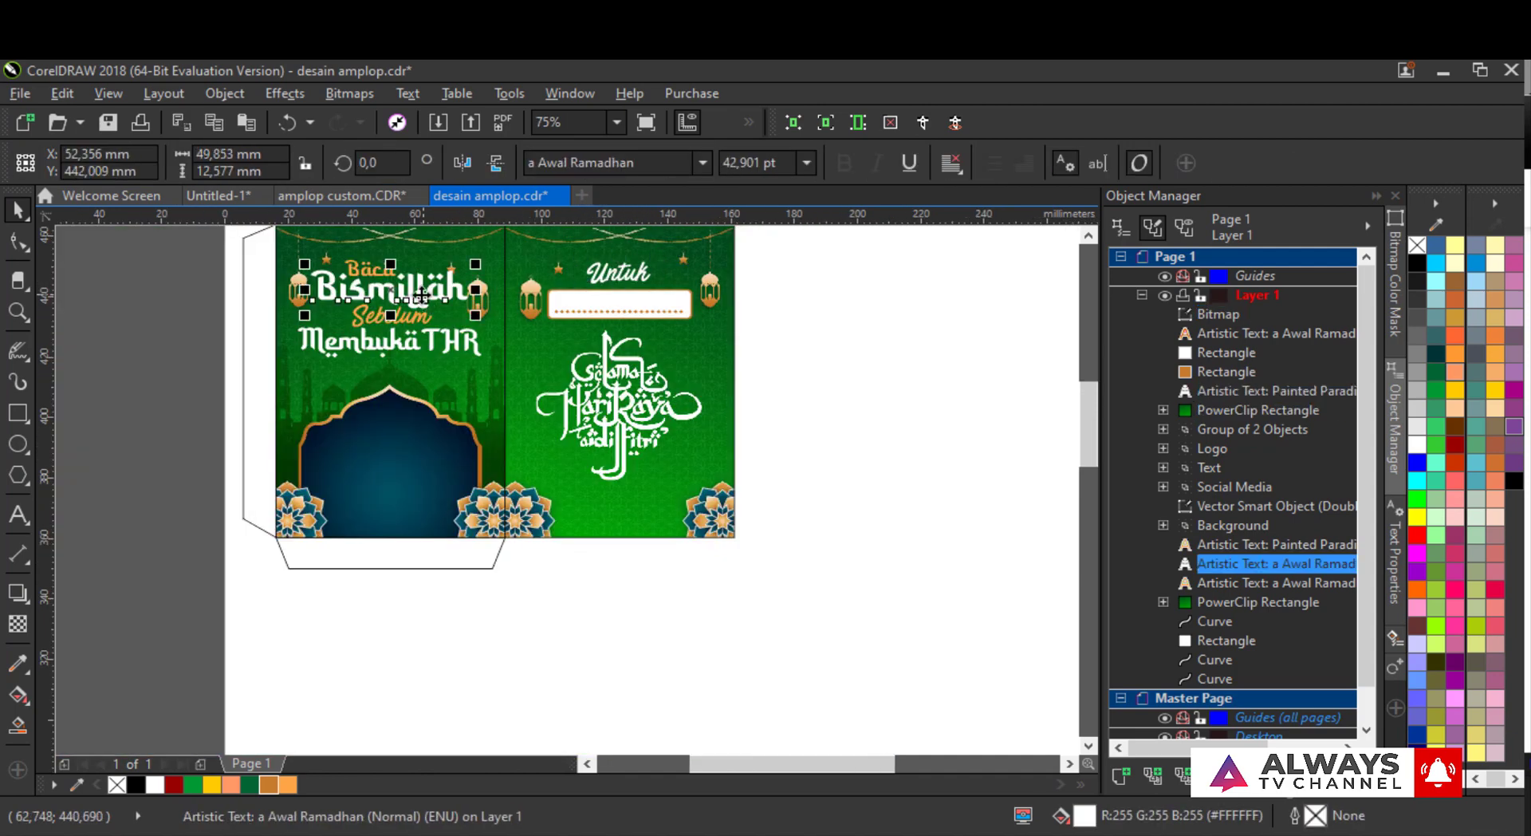
left_click_drag(423, 289, 681, 487)
right_click(681, 486)
scroll(693, 467, "up", 1)
left_click_drag(770, 462, 621, 497)
- Replace the copied text with the two lines "Mohon Määf" and "Lähir & Bätin" and tighten their line spacing
double_click(531, 522)
key("ctrl+a")
type("Moho")
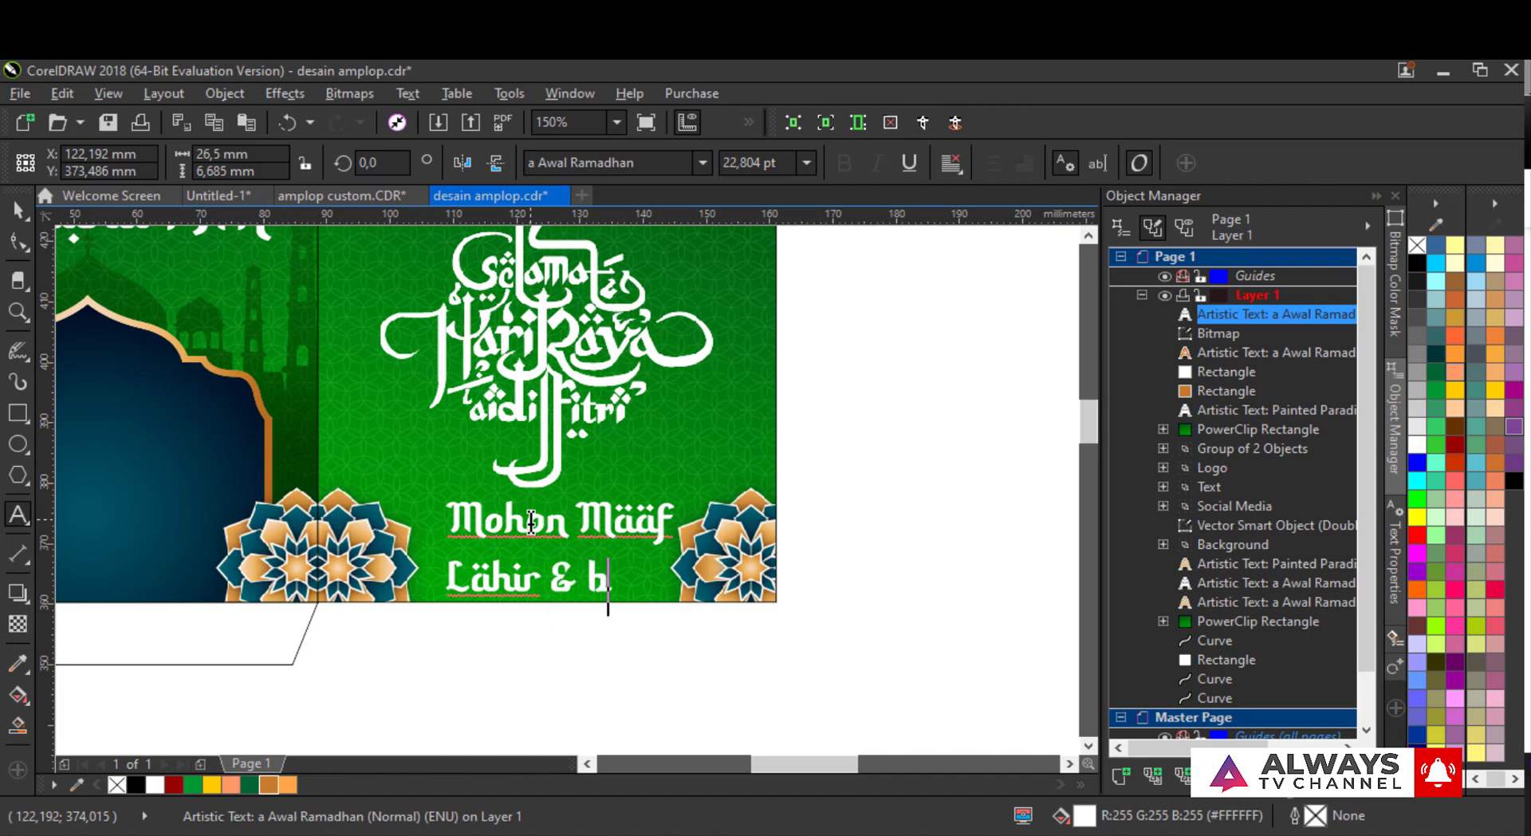
left_click(15, 249)
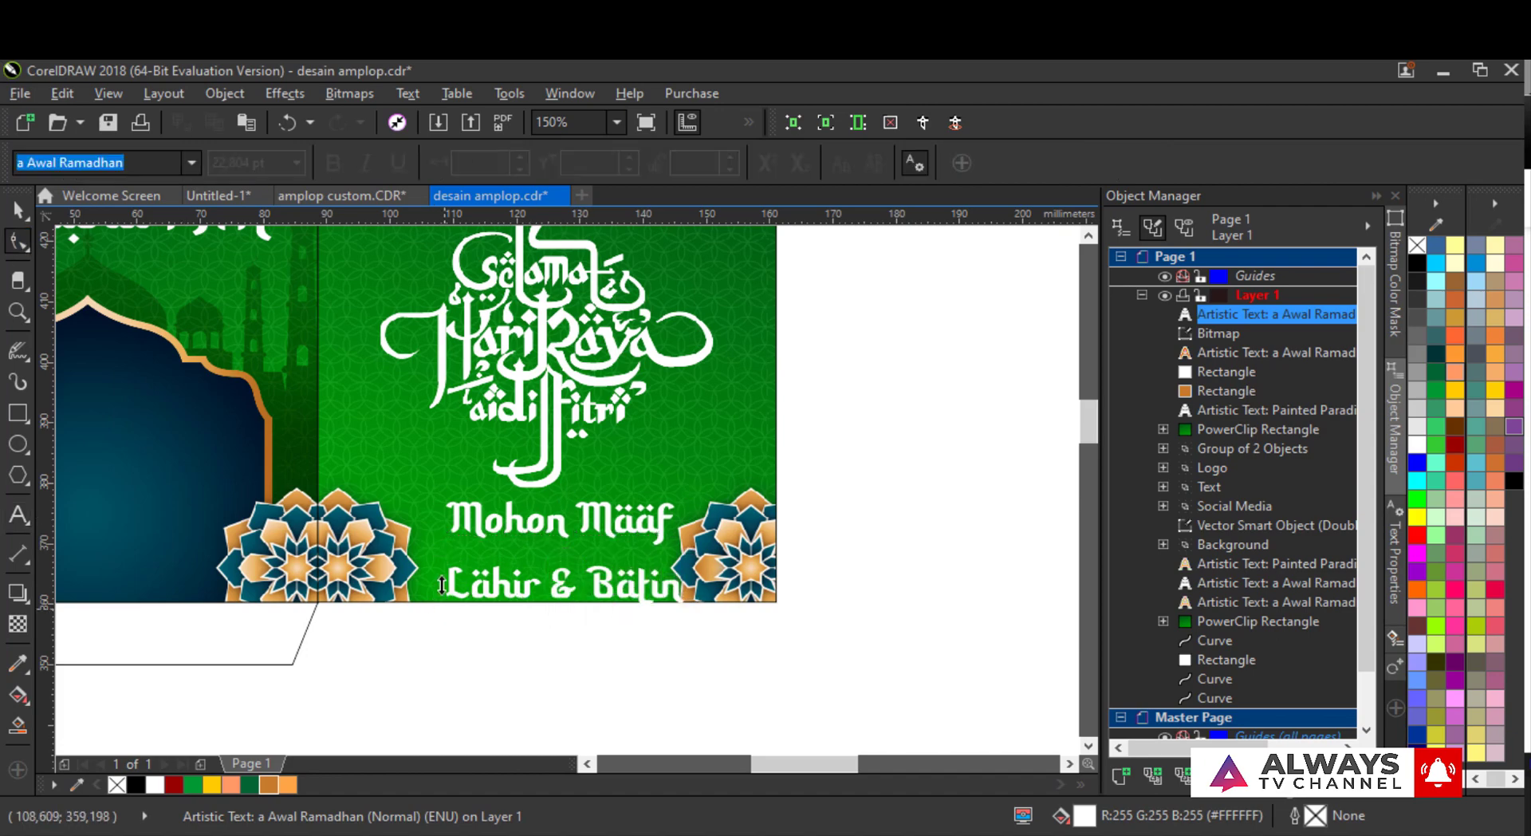
left_click_drag(439, 605, 439, 588)
- Centre-align the two lines of the "Mohon Määf / Lähir & Bätin" text on the back panel
left_click(18, 211)
left_click(950, 162)
left_click(954, 248)
left_click(548, 358, "shift")
key("x")
left_click(851, 441)
left_click(18, 211)
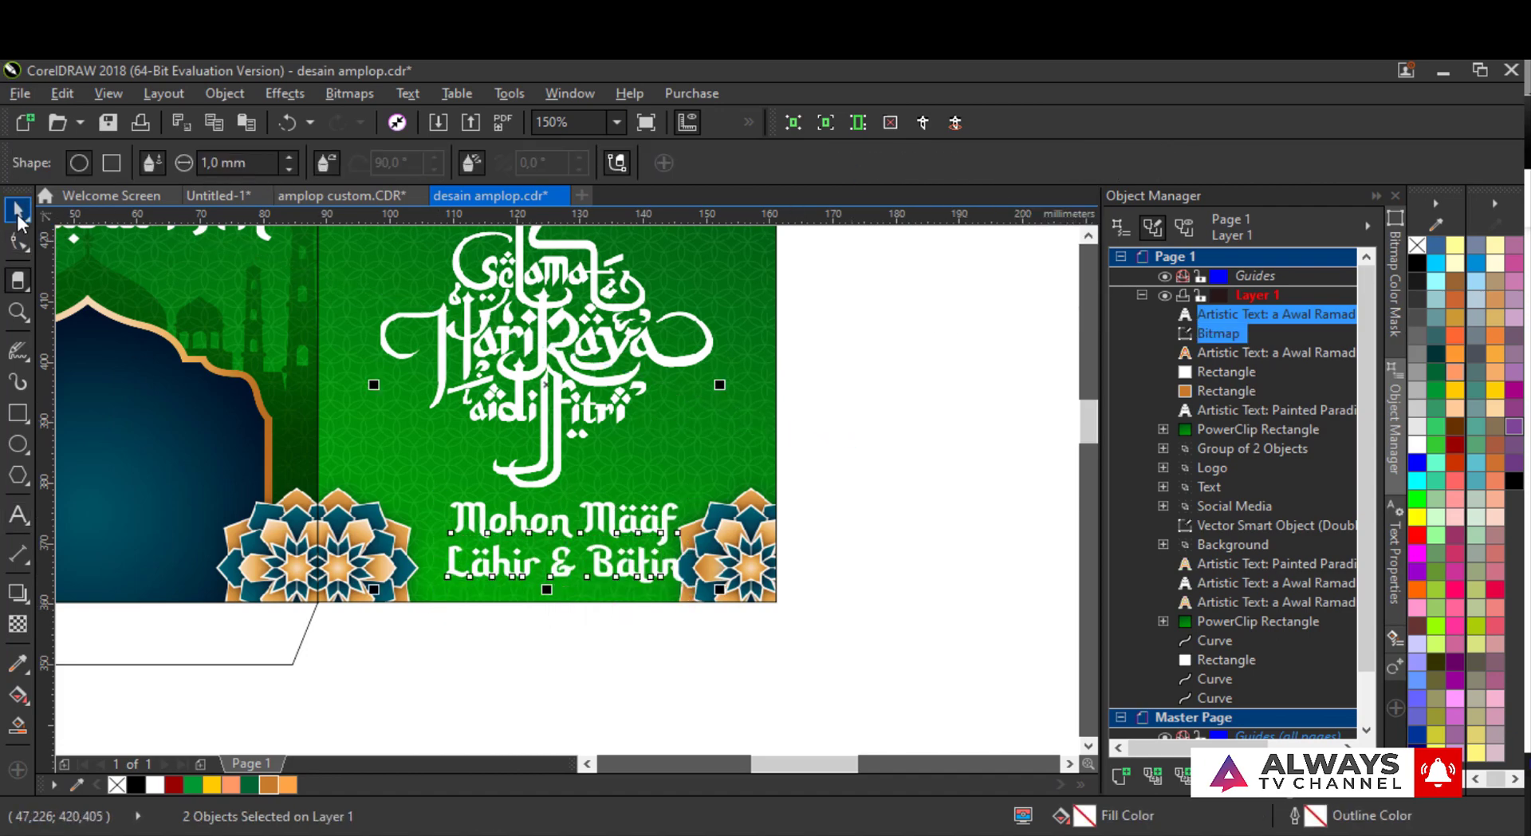
- Centre the "Mohon Määf / Lähir & Bätin" text horizontally under the calligraphy and scale it down to about 19.5 pt
left_click(864, 540)
left_click(668, 522)
left_click(625, 395, "shift")
key("c")
left_click(846, 471)
left_click(653, 508)
left_click_drag(672, 495, 654, 503)
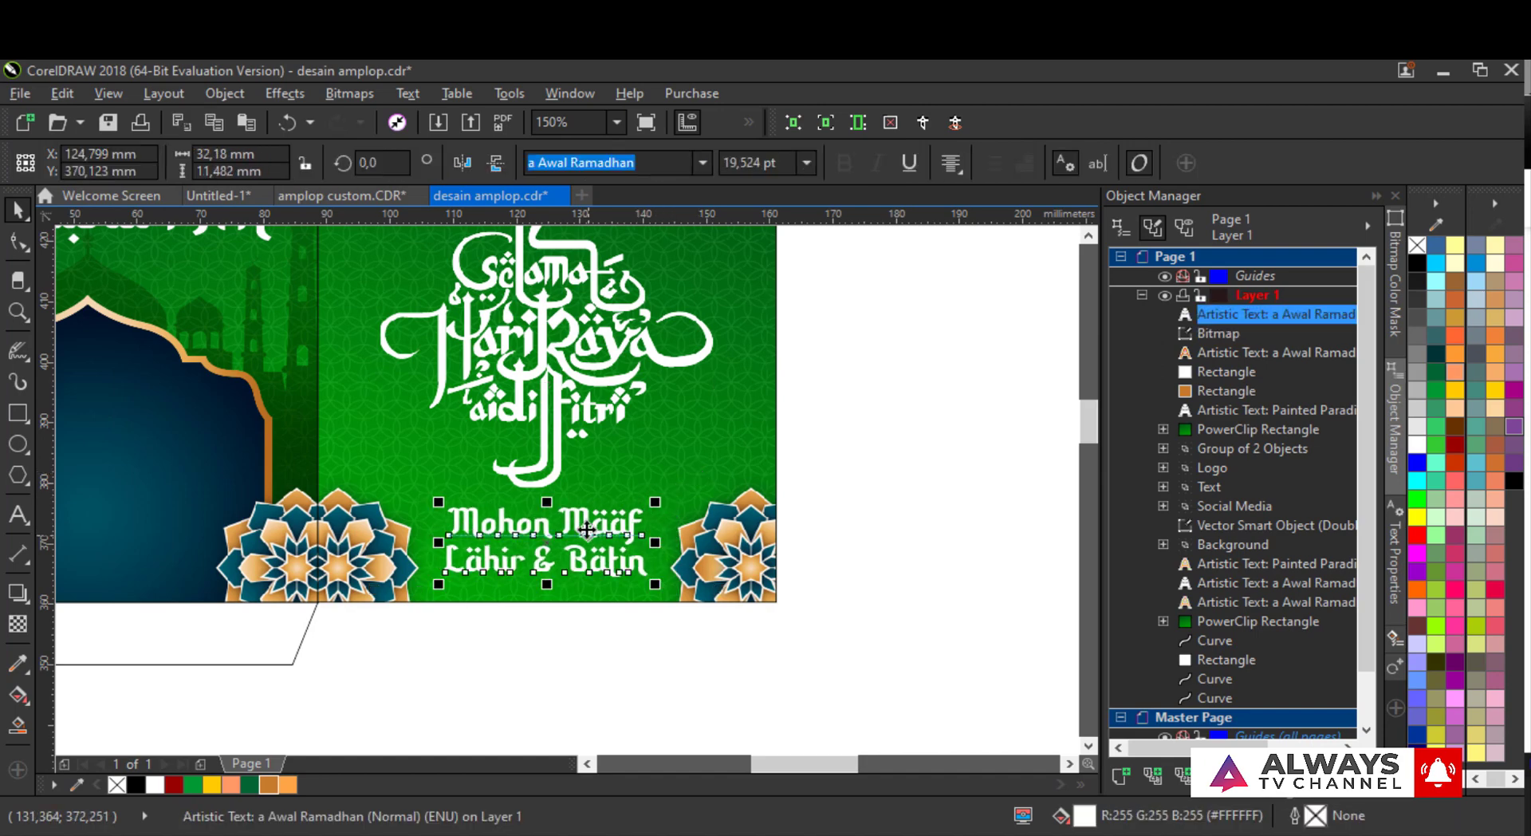
- Copy the dark-blue arch frame from inside the front panel and paste it outside the panel's clipped contents
scroll(587, 531, "up", 1)
scroll(502, 471, "down", 2)
left_click(296, 428)
left_click(296, 428)
scroll(295, 428, "down", 1)
key("ctrl+c")
left_click(516, 539)
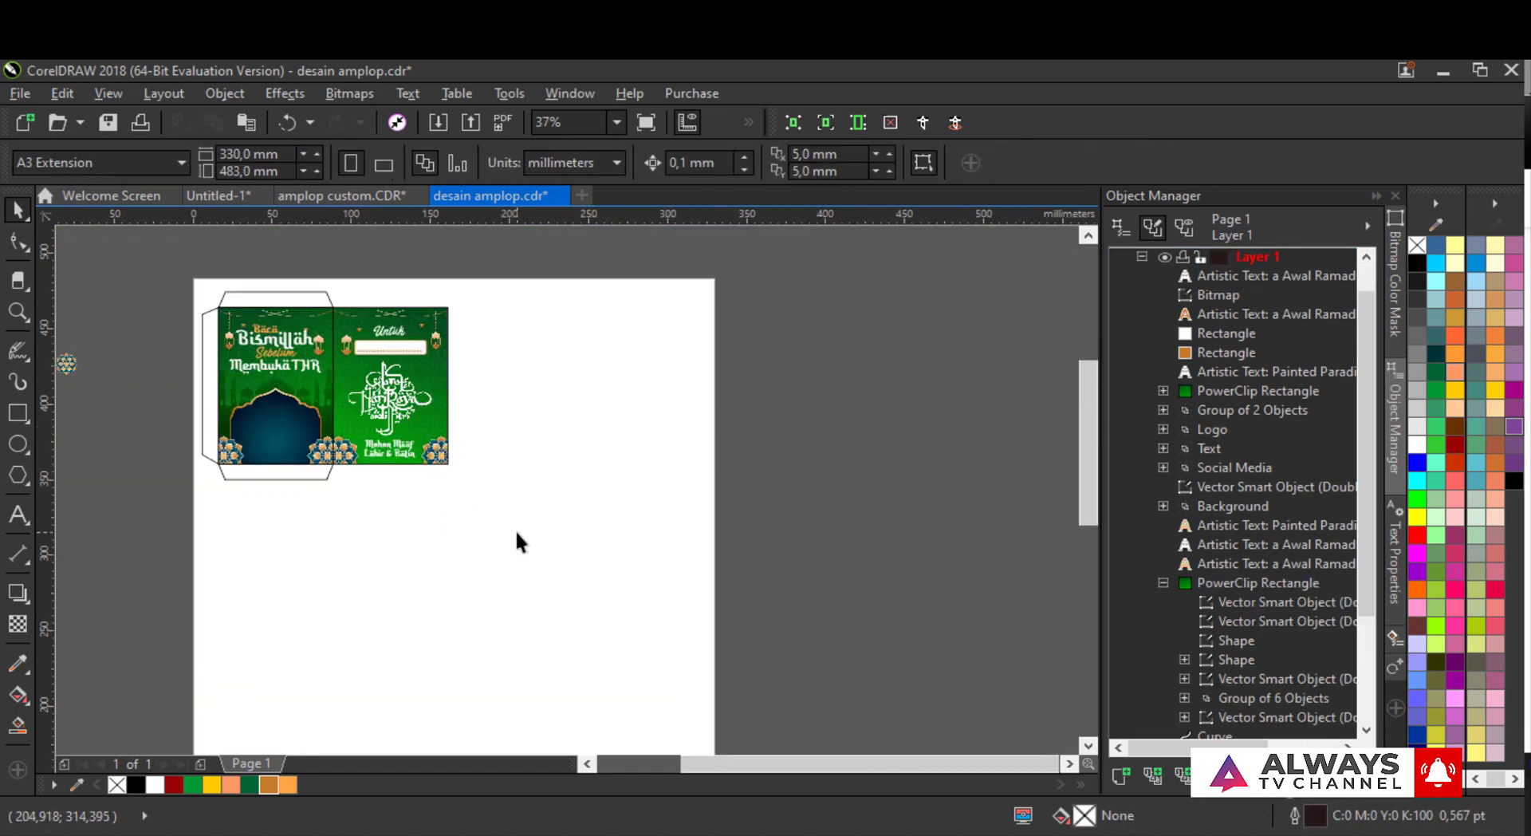
key("ctrl+v")
- Rotate the arch frame copy to 270° and place it inside the back panel behind the "Mohon Määf" text
left_click_drag(297, 456, 397, 537)
left_click(397, 535)
left_click_drag(436, 454, 442, 581)
scroll(392, 500, "up", 1)
scroll(392, 500, "up", 1)
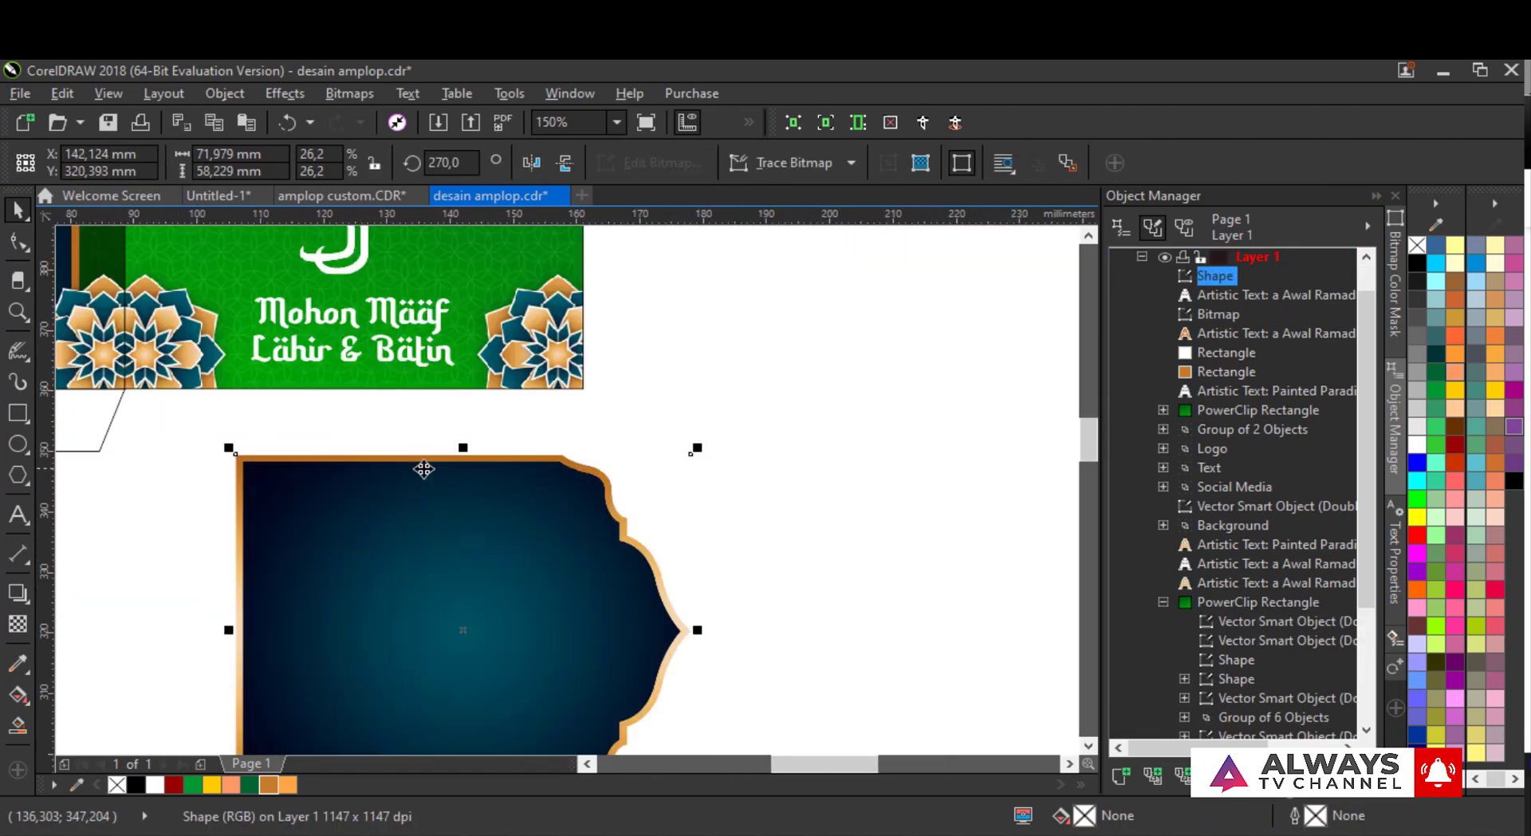
left_click_drag(392, 500, 498, 366)
left_click(524, 318, "ctrl")
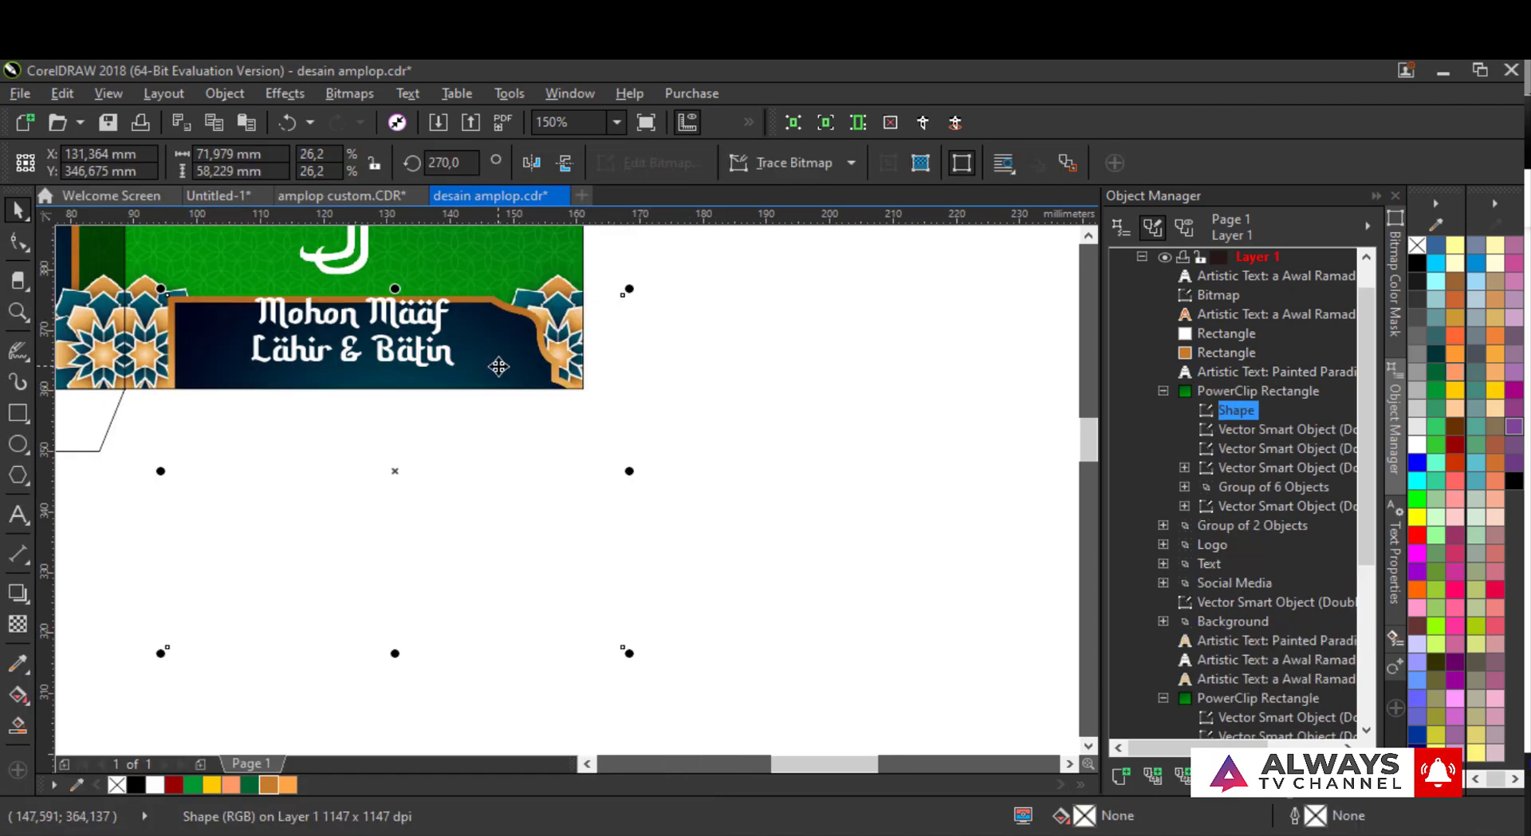
- Order the dark-blue frame behind the corner flower ornaments of the back panel and shift it slightly
key("ctrl+Page_Down")
key("ctrl+Page_Down")
key("ctrl+Page_Down")
key("ctrl+Page_Down")
key("ctrl+Page_Up")
key("ctrl+Page_Up")
key("ctrl+Page_Up")
key("ctrl+Page_Down")
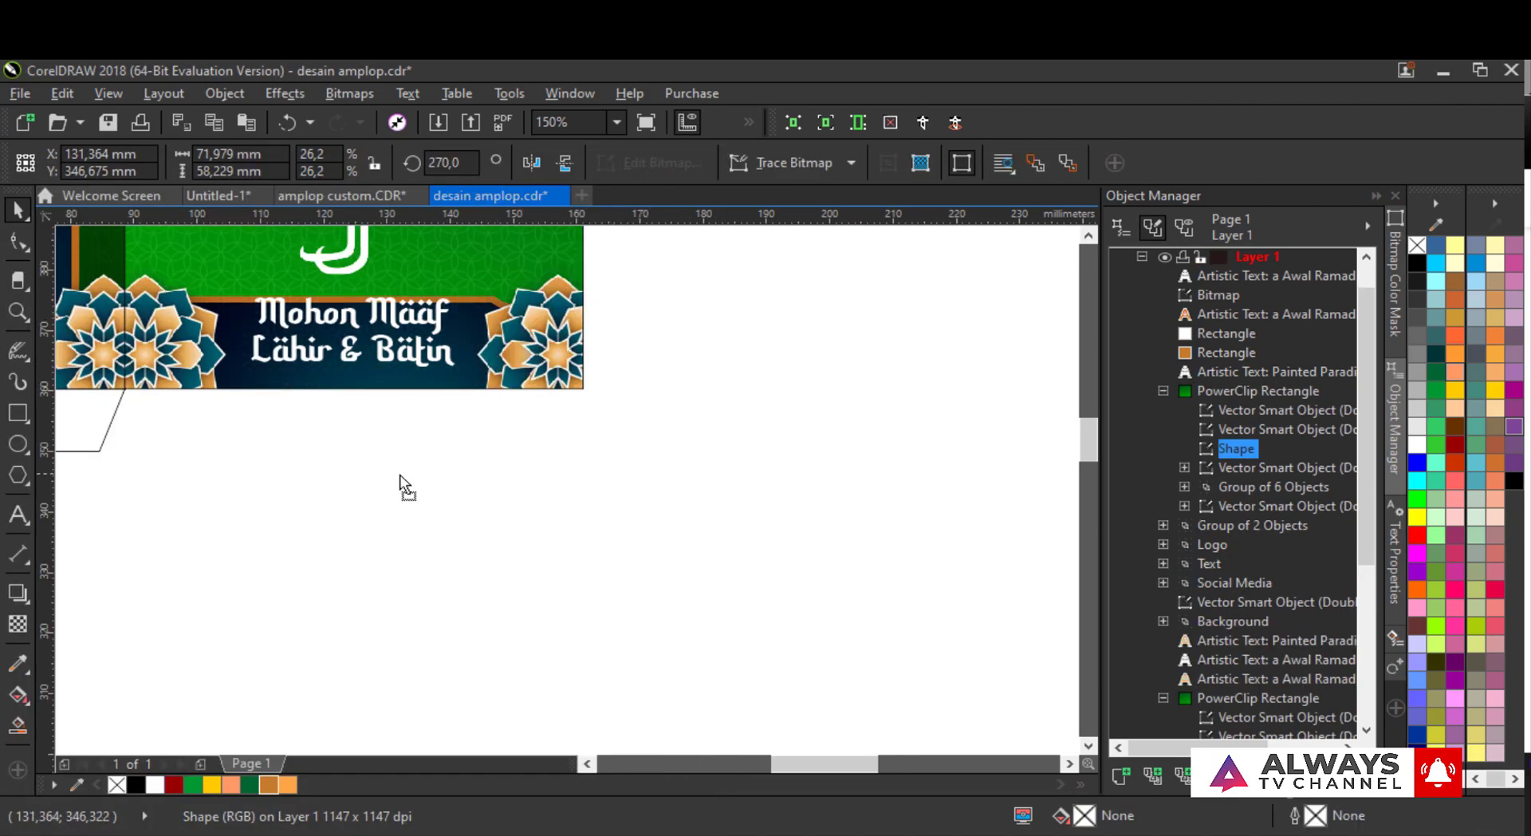
left_click_drag(400, 476, 422, 486)
scroll(422, 485, "up", 1)
left_click(535, 496, "ctrl+shift")
left_click(211, 468, "ctrl+shift")
key("Escape")
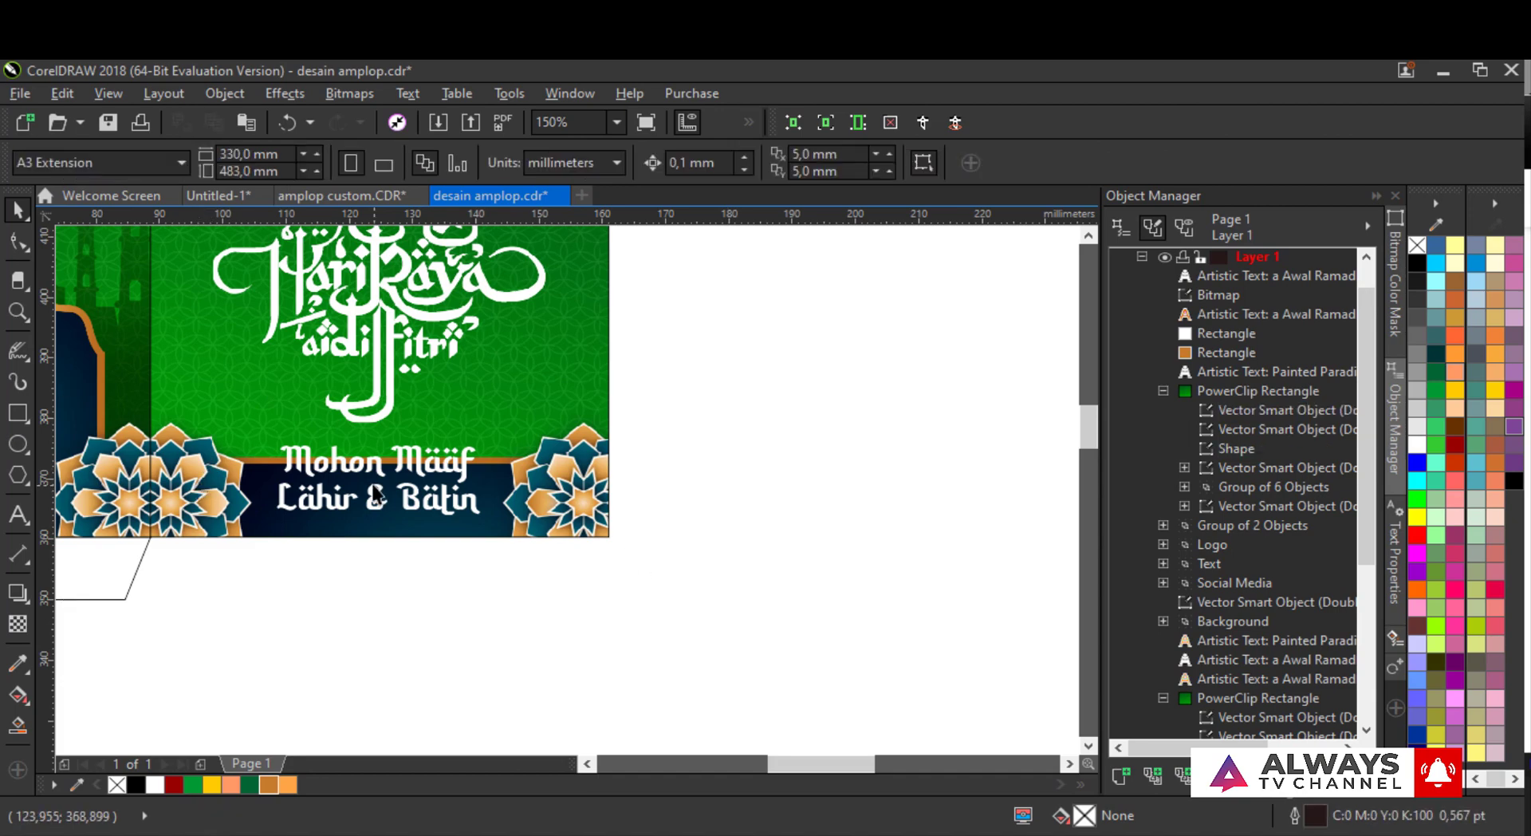
- Reselect the dark-blue frame inside the back panel and move it up slightly above the greeting text
left_click(376, 495)
scroll(473, 455, "up", 1)
left_click_drag(494, 434, 428, 516)
left_click(508, 509)
key("super")
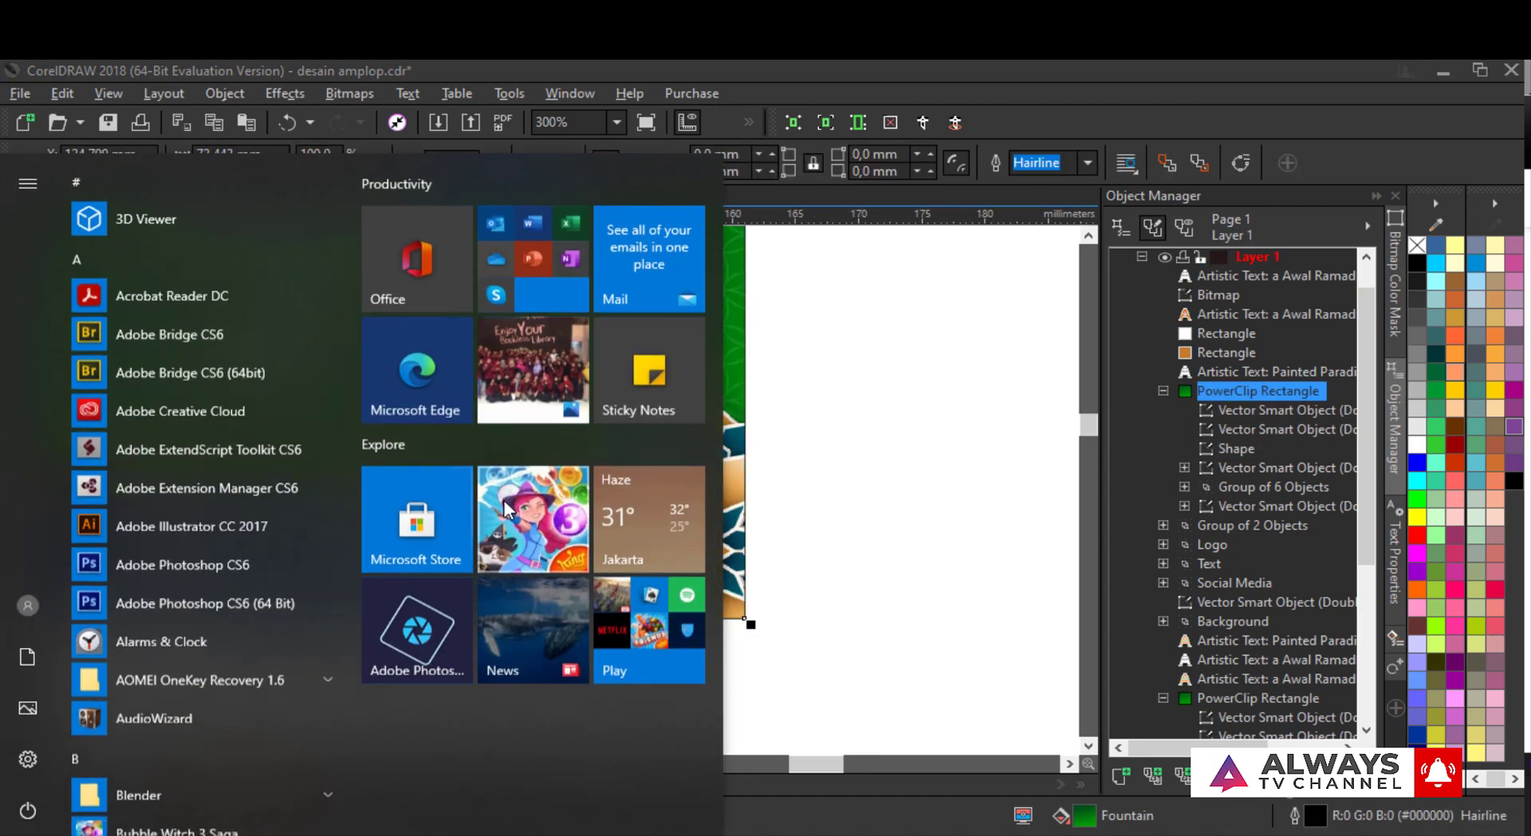
key("super")
left_click(505, 501, "ctrl")
left_click(481, 511, "ctrl")
scroll(481, 513, "down", 1)
left_click(486, 495)
left_click(485, 494, "ctrl")
left_click(480, 495, "ctrl")
left_click(479, 495)
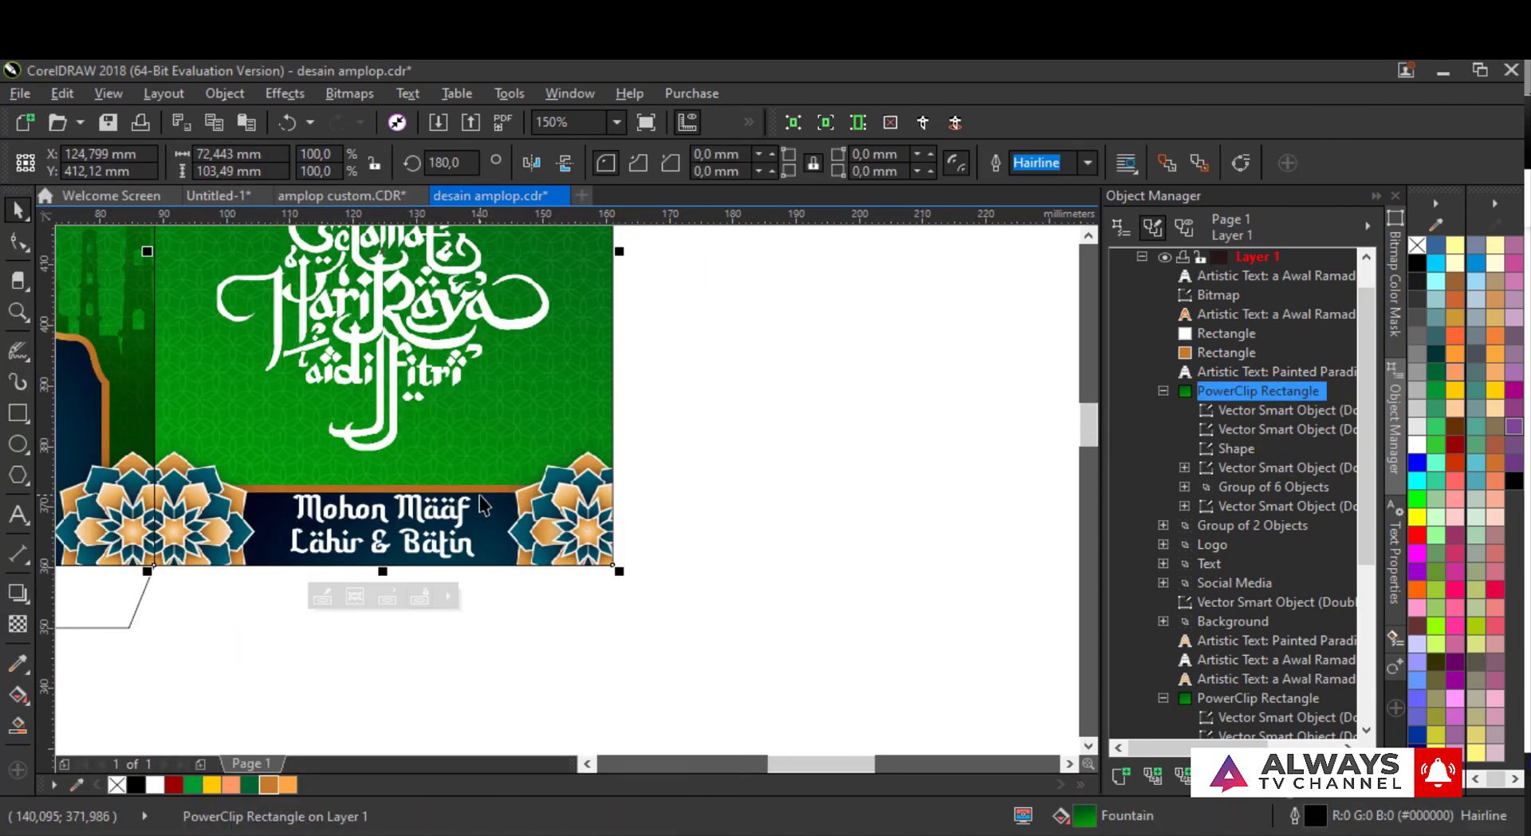
left_click(479, 495, "ctrl")
left_click_drag(450, 660, 449, 649)
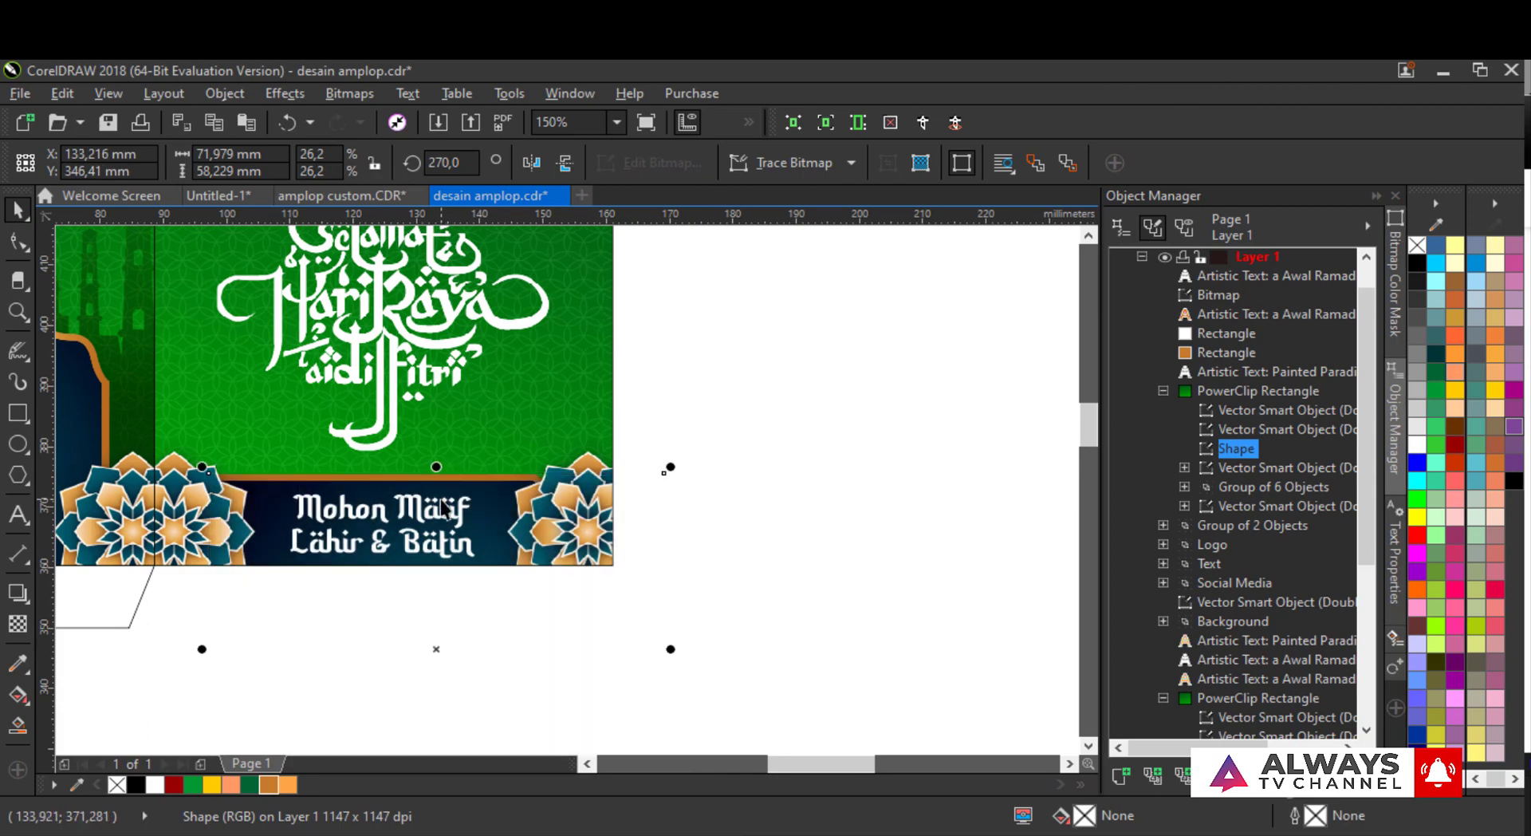
scroll(363, 474, "up", 1)
scroll(399, 473, "left", 1)
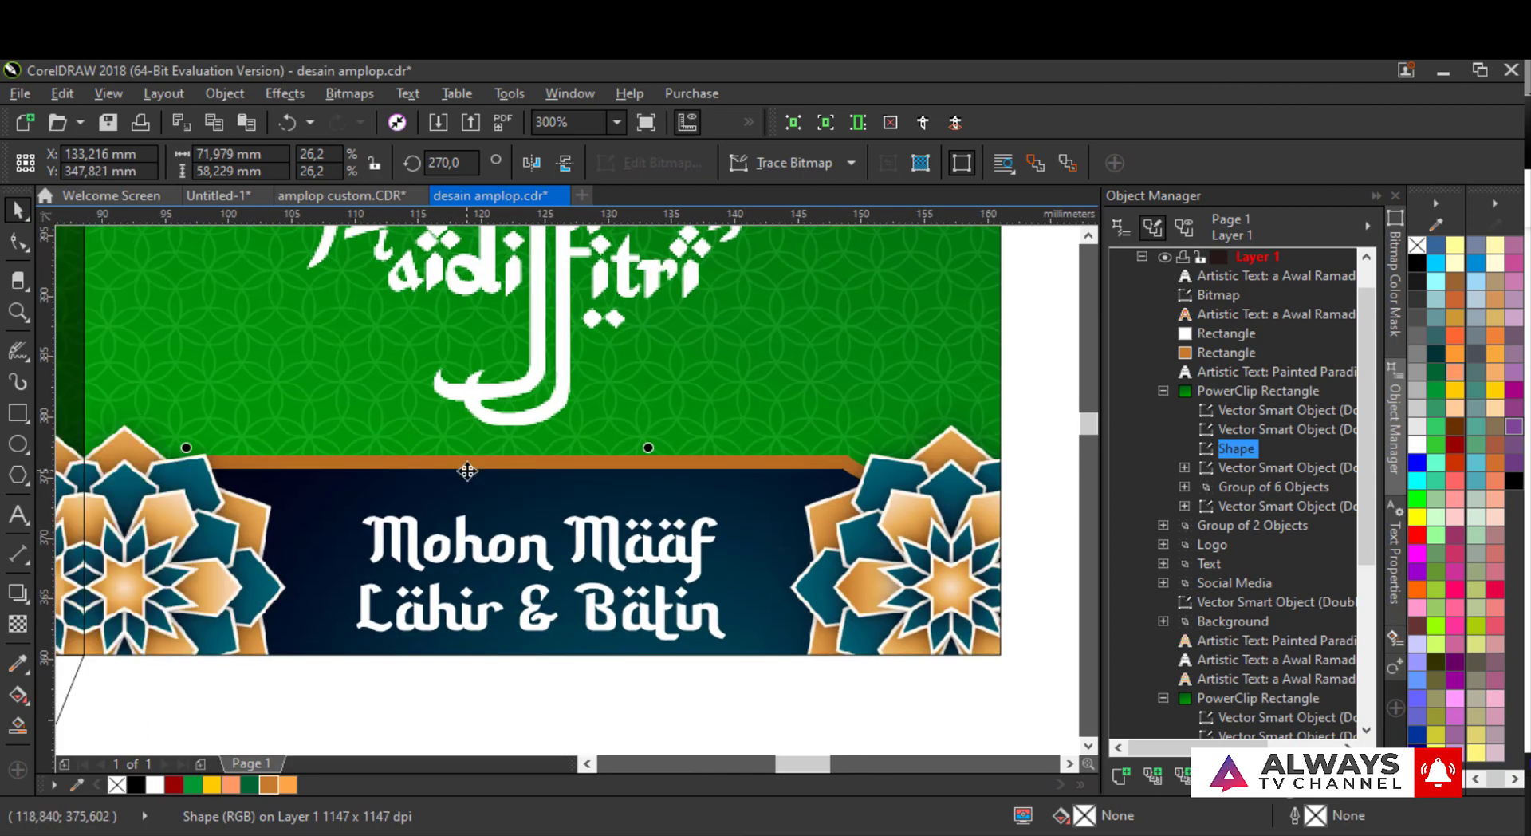
- Move the "Mohon Määf / Lähir & Bätin" text up slightly within the dark-blue band
scroll(467, 471, "down", 1)
scroll(552, 521, "up", 1)
left_click(542, 503)
left_click_drag(543, 503, 543, 486)
scroll(545, 486, "down", 1)
scroll(689, 536, "down", 1)
scroll(707, 536, "down", 1)
left_click(756, 515)
scroll(695, 466, "up", 1)
scroll(624, 458, "up", 1)
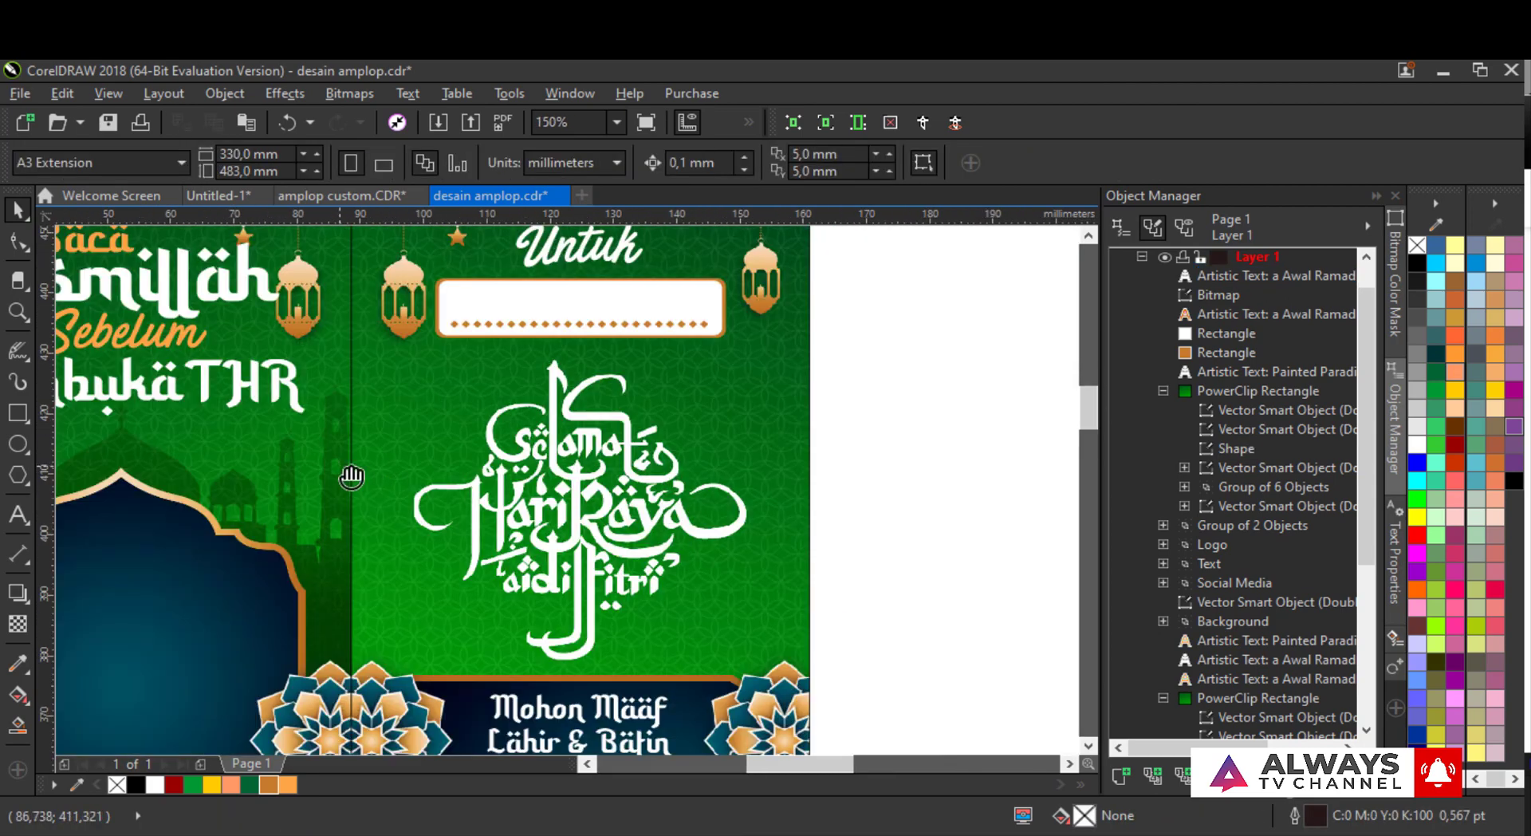
- Mirror a copy of the front panel's mosque silhouette horizontally across to the back panel
scroll(348, 474, "down", 2)
scroll(152, 476, "up", 1)
left_click(542, 508, "ctrl")
left_click(18, 624)
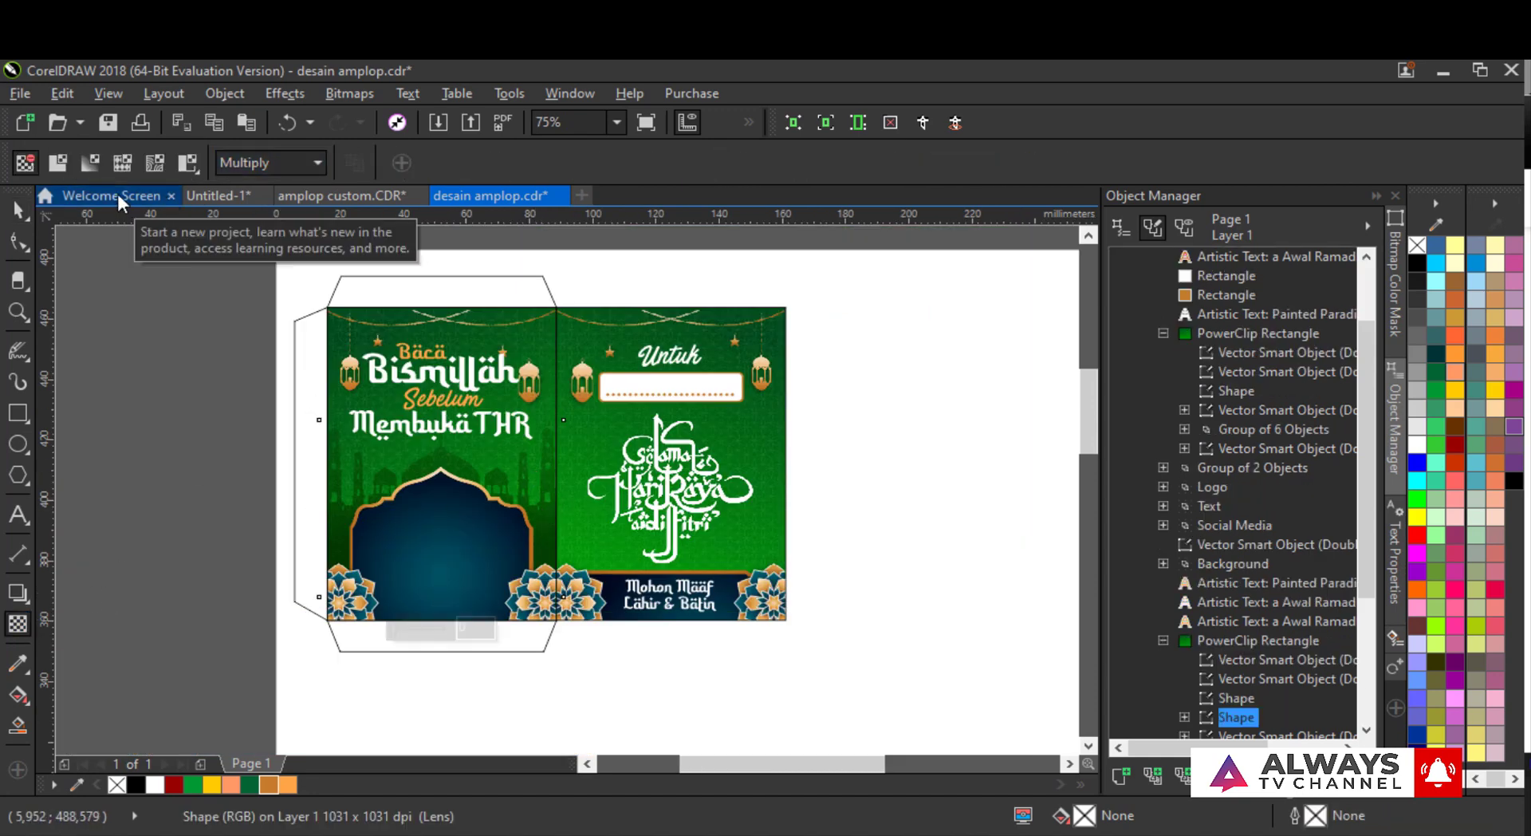
key("space")
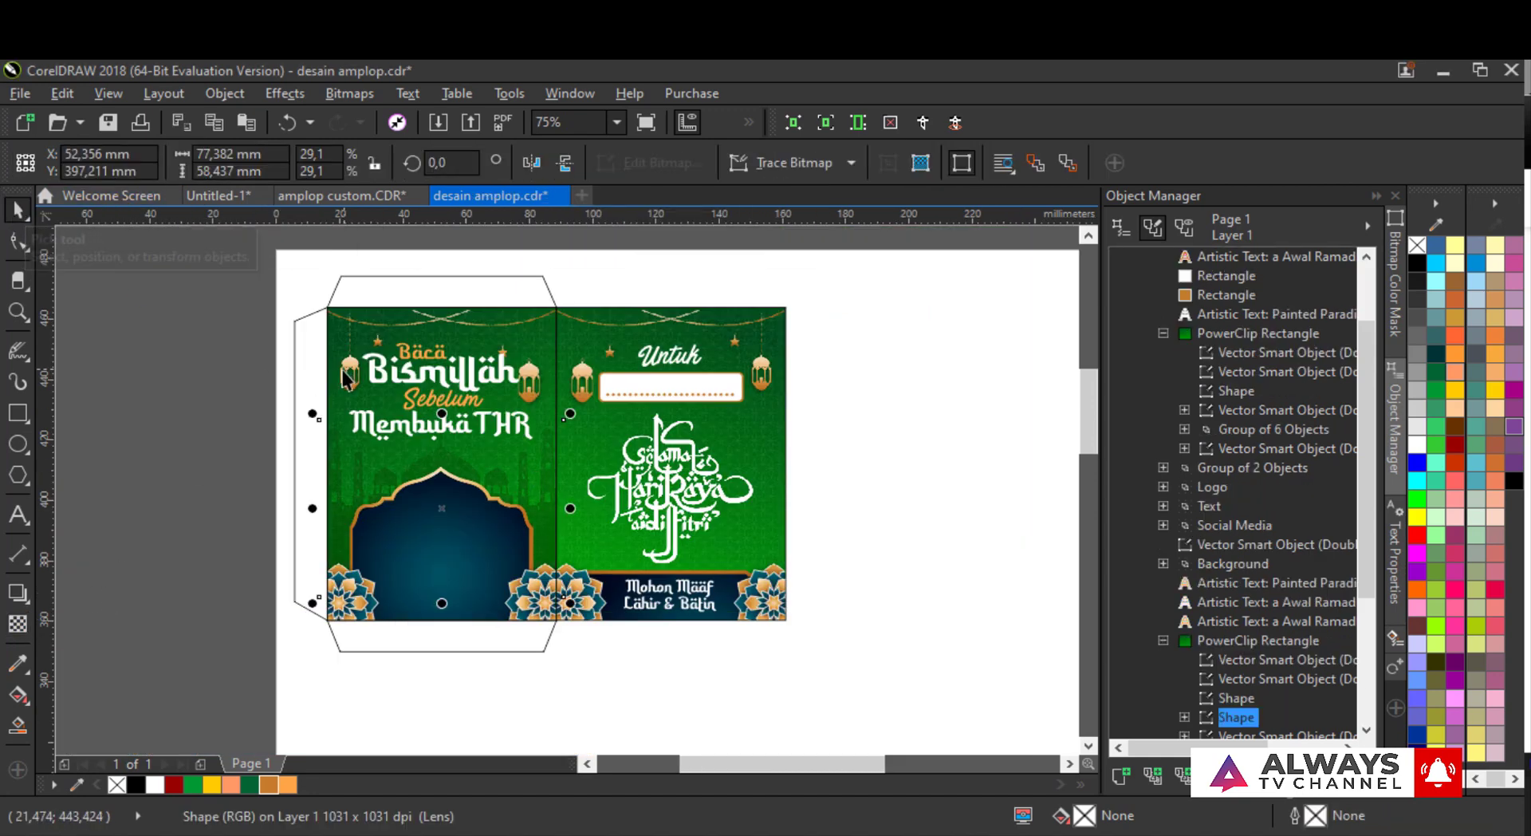
left_click(534, 486)
left_click_drag(312, 509, 582, 494)
- Place the mirrored mosque silhouette inside the back panel and shift it towards the fold to meet the front silhouette
scroll(562, 446, "up", 1)
left_click_drag(568, 588, 556, 587)
left_click(614, 650)
left_click(587, 599, "ctrl")
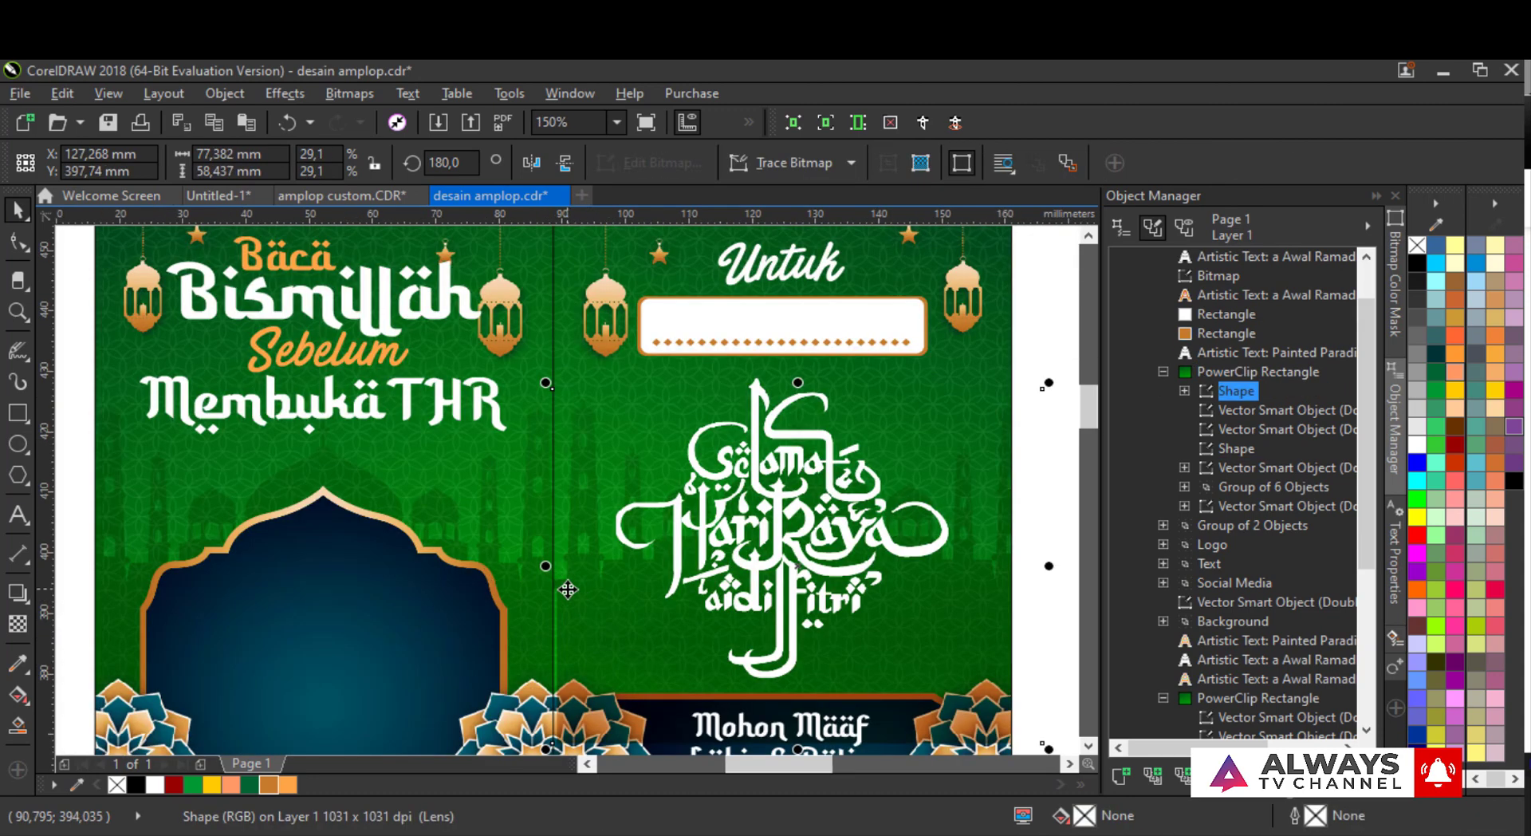
scroll(567, 588, "up", 1)
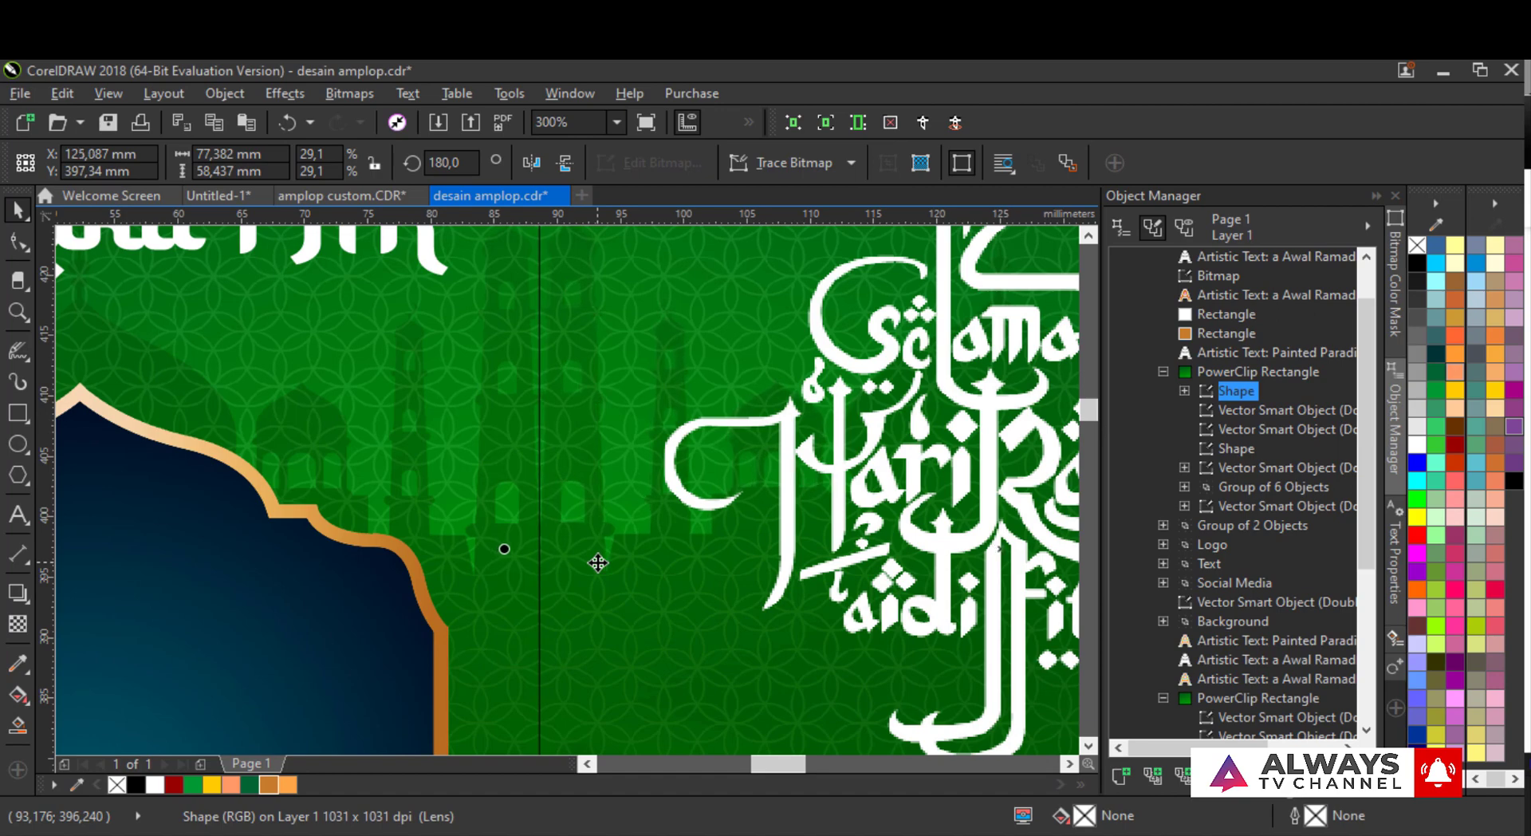
scroll(598, 563, "down", 2)
scroll(798, 551, "up", 1)
- Scale the white calligraphy down slightly and move it up towards the name box
left_click(959, 465)
left_click(767, 419)
scroll(770, 408, "down", 1)
scroll(748, 410, "up", 1)
left_click_drag(850, 353, 838, 365)
left_click_drag(668, 447, 667, 439)
left_click_drag(840, 353, 851, 346)
scroll(511, 522, "down", 1)
scroll(421, 429, "up", 1)
scroll(371, 411, "down", 1)
scroll(262, 391, "up", 1)
left_click_drag(185, 257, 650, 578)
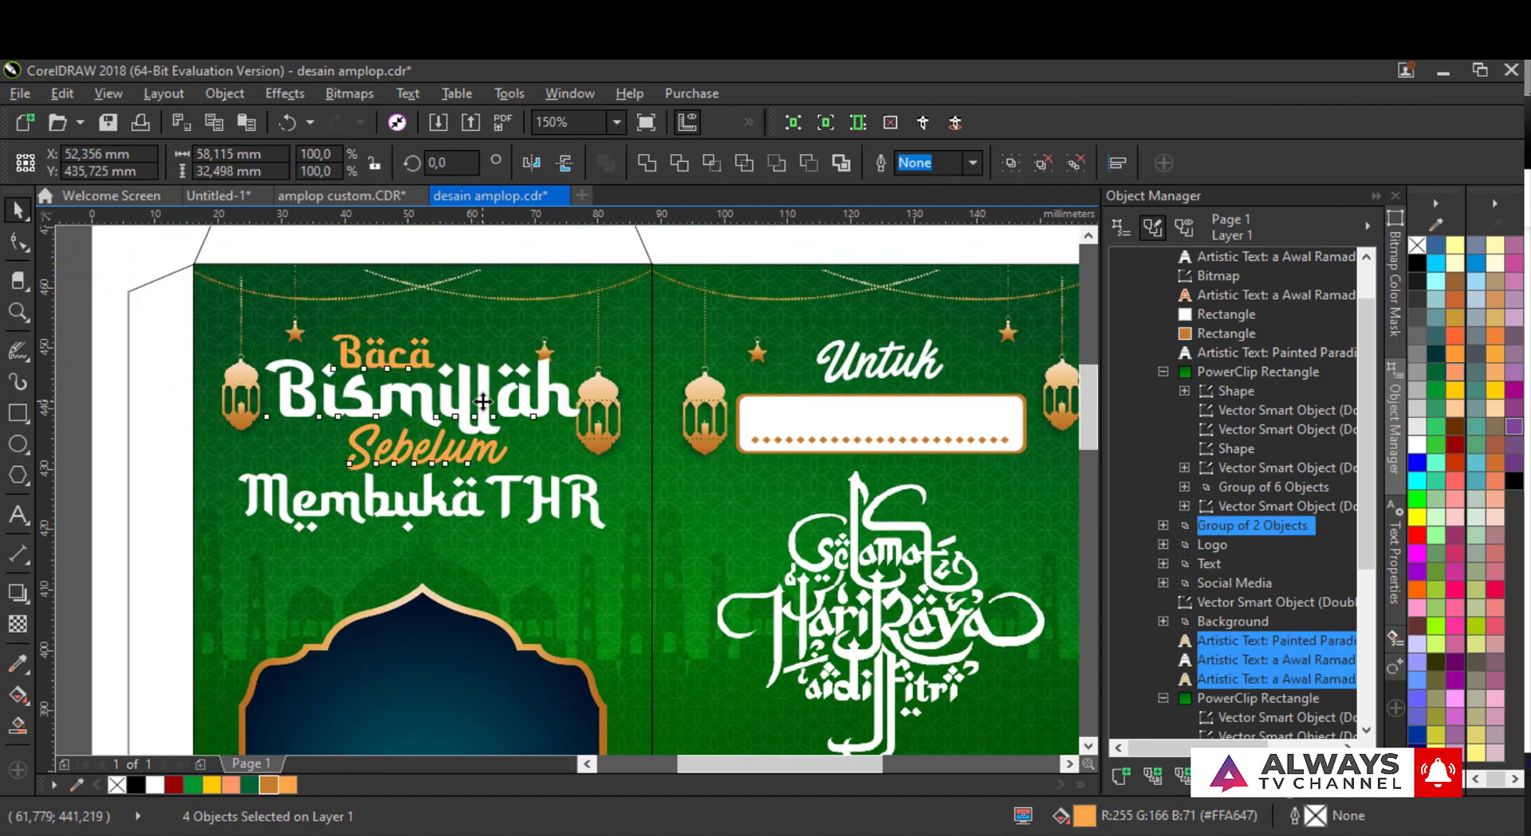
- Darken both end colours of the green gradient fill on the front and back panels
scroll(482, 401, "down", 1)
left_click(544, 482)
left_click(594, 485, "shift")
double_click(1089, 817)
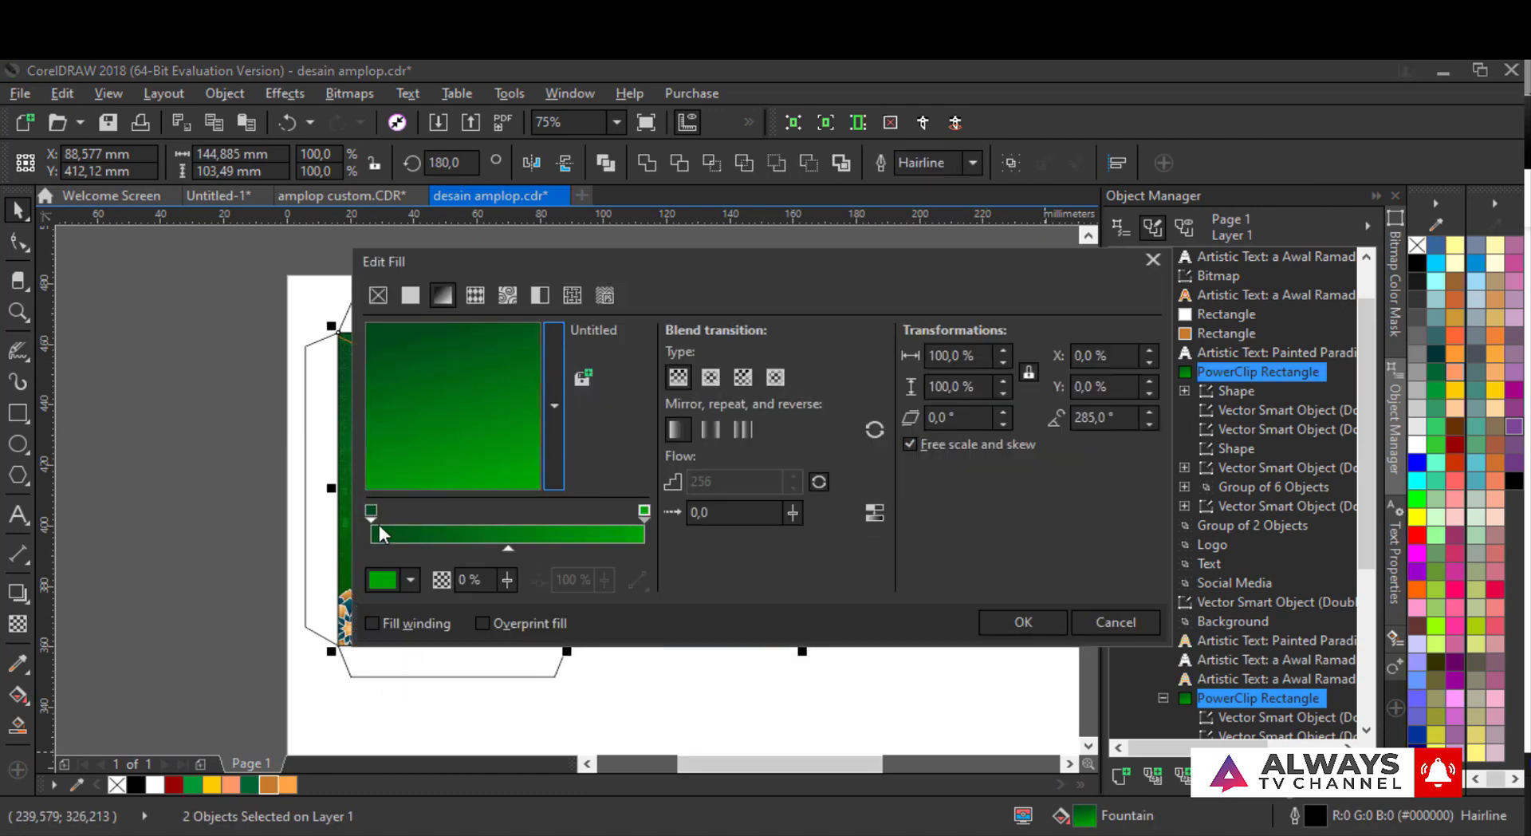
left_click(379, 524)
left_click(644, 512)
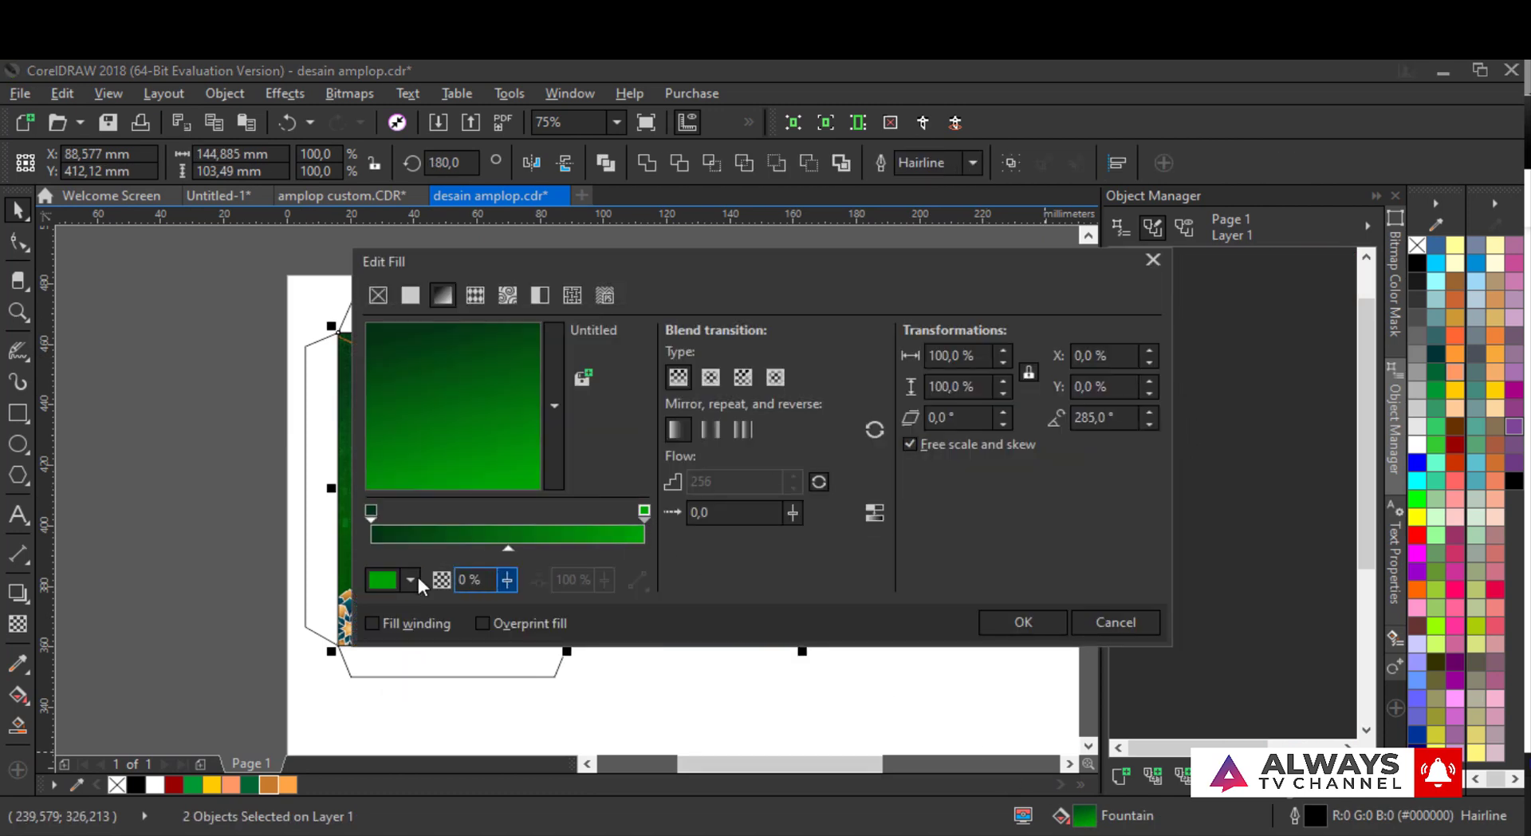
left_click(410, 579)
left_click(504, 480)
left_click(1043, 628)
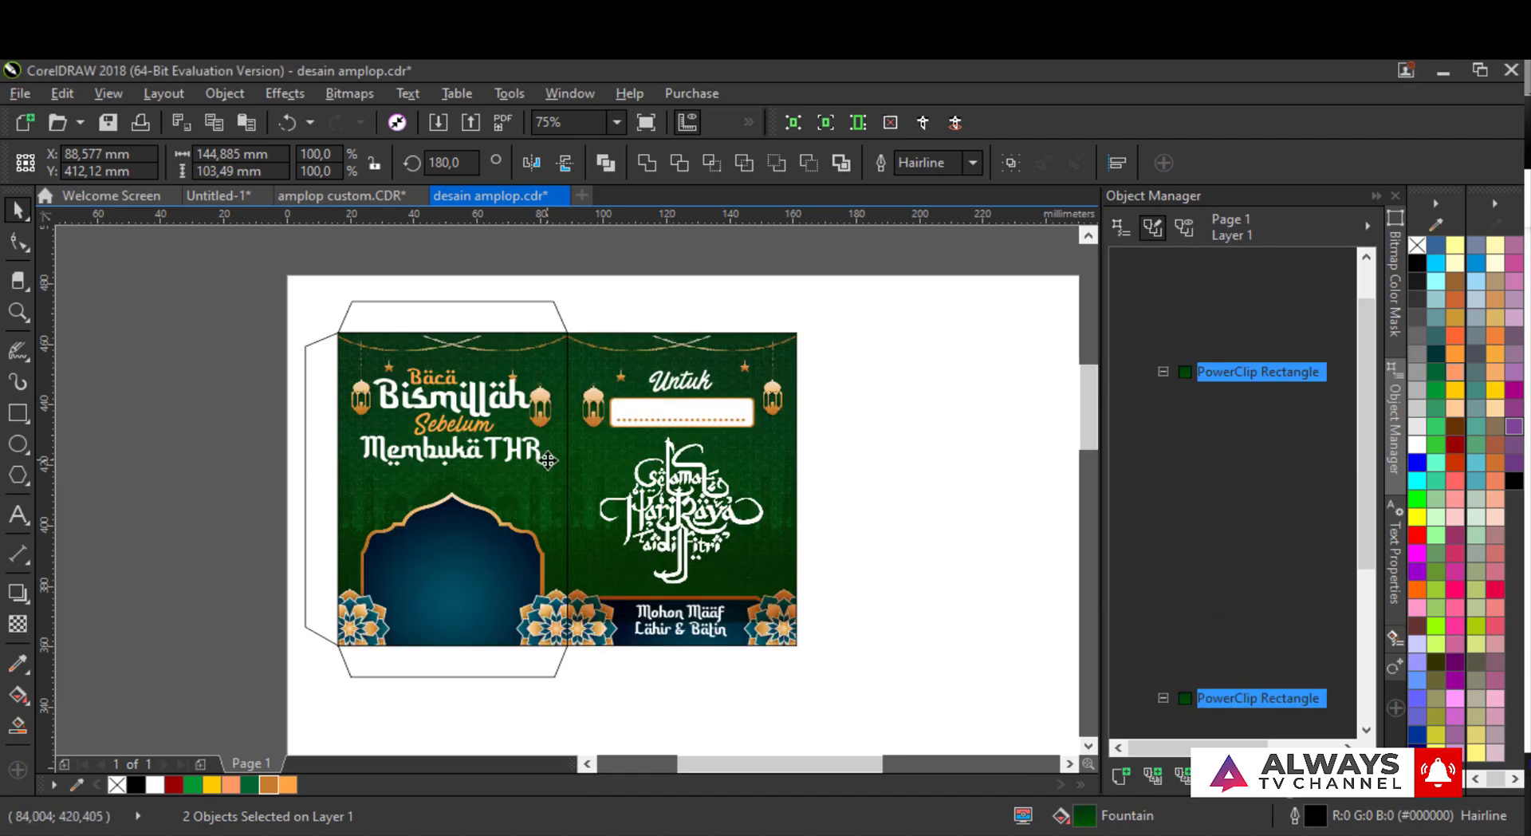
- Lighten the end colour of the panels' green gradient slightly and weld the top flap to the front panel
scroll(550, 460, "up", 1)
scroll(703, 449, "down", 1)
scroll(708, 469, "up", 1)
scroll(709, 468, "down", 2)
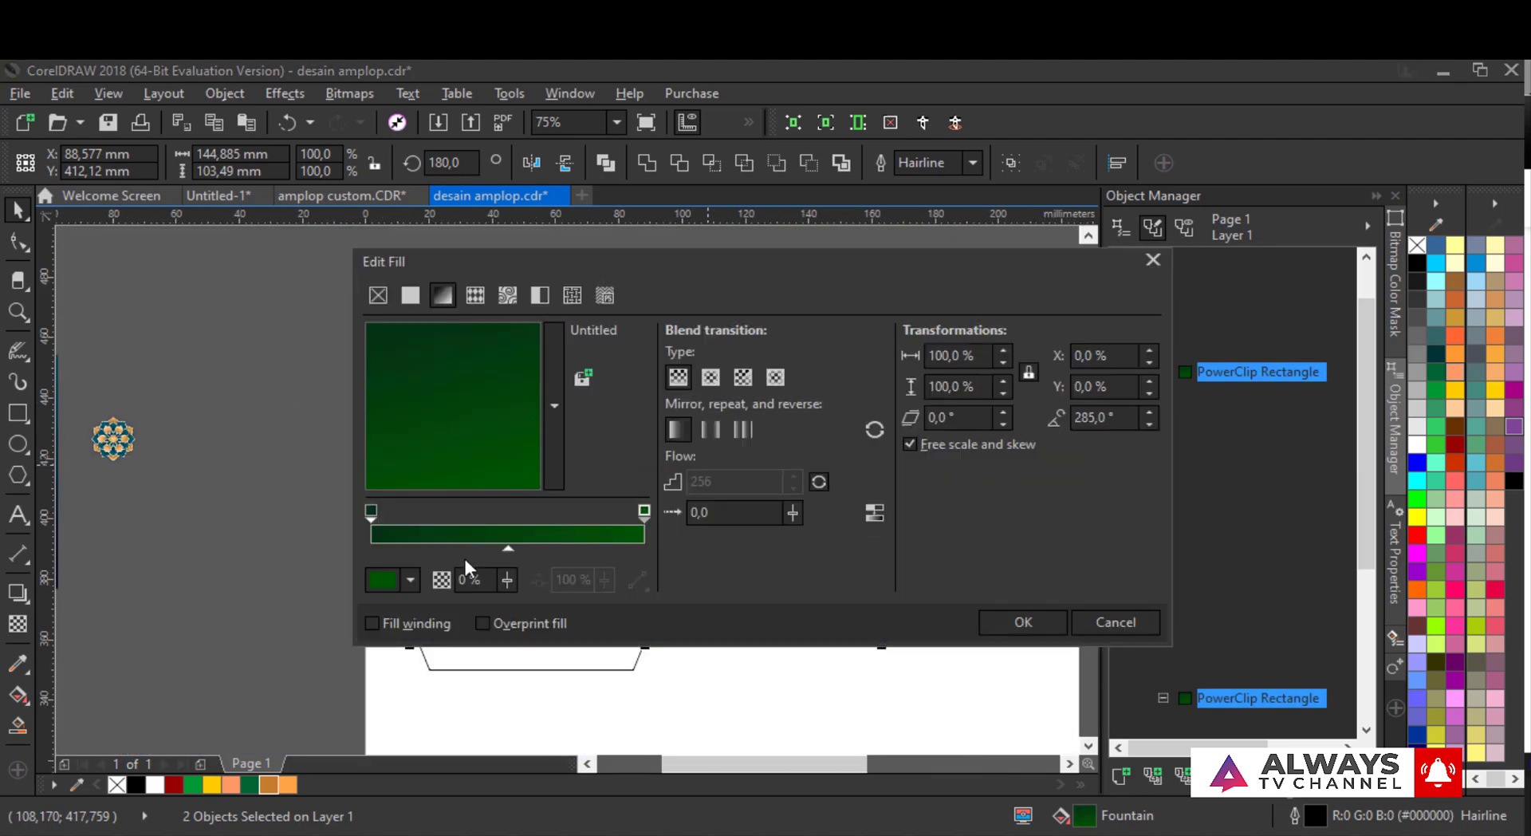
left_click(410, 580)
left_click(1019, 630)
left_click(1019, 622)
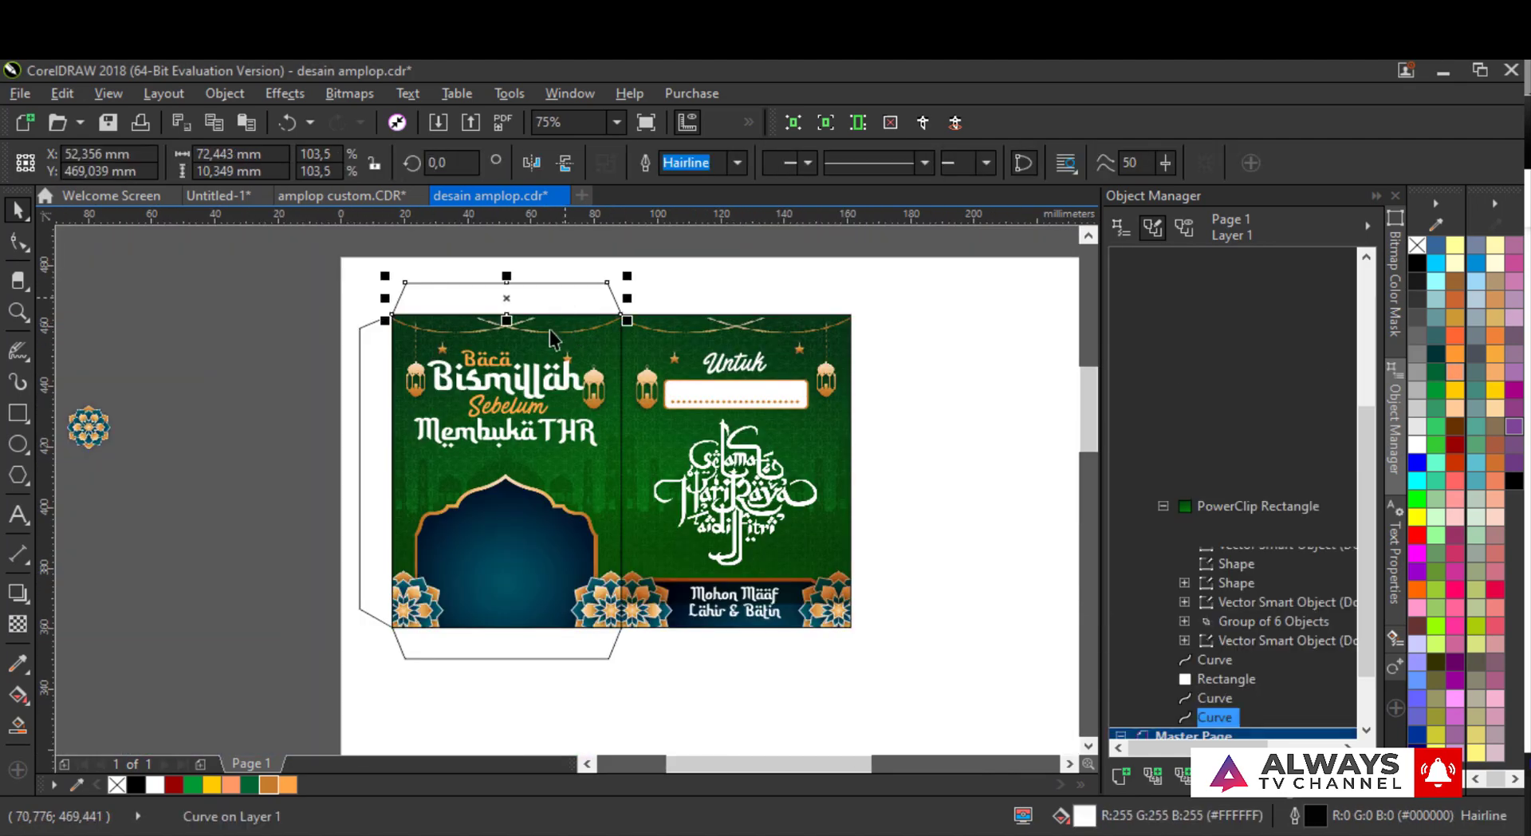
left_click(622, 495)
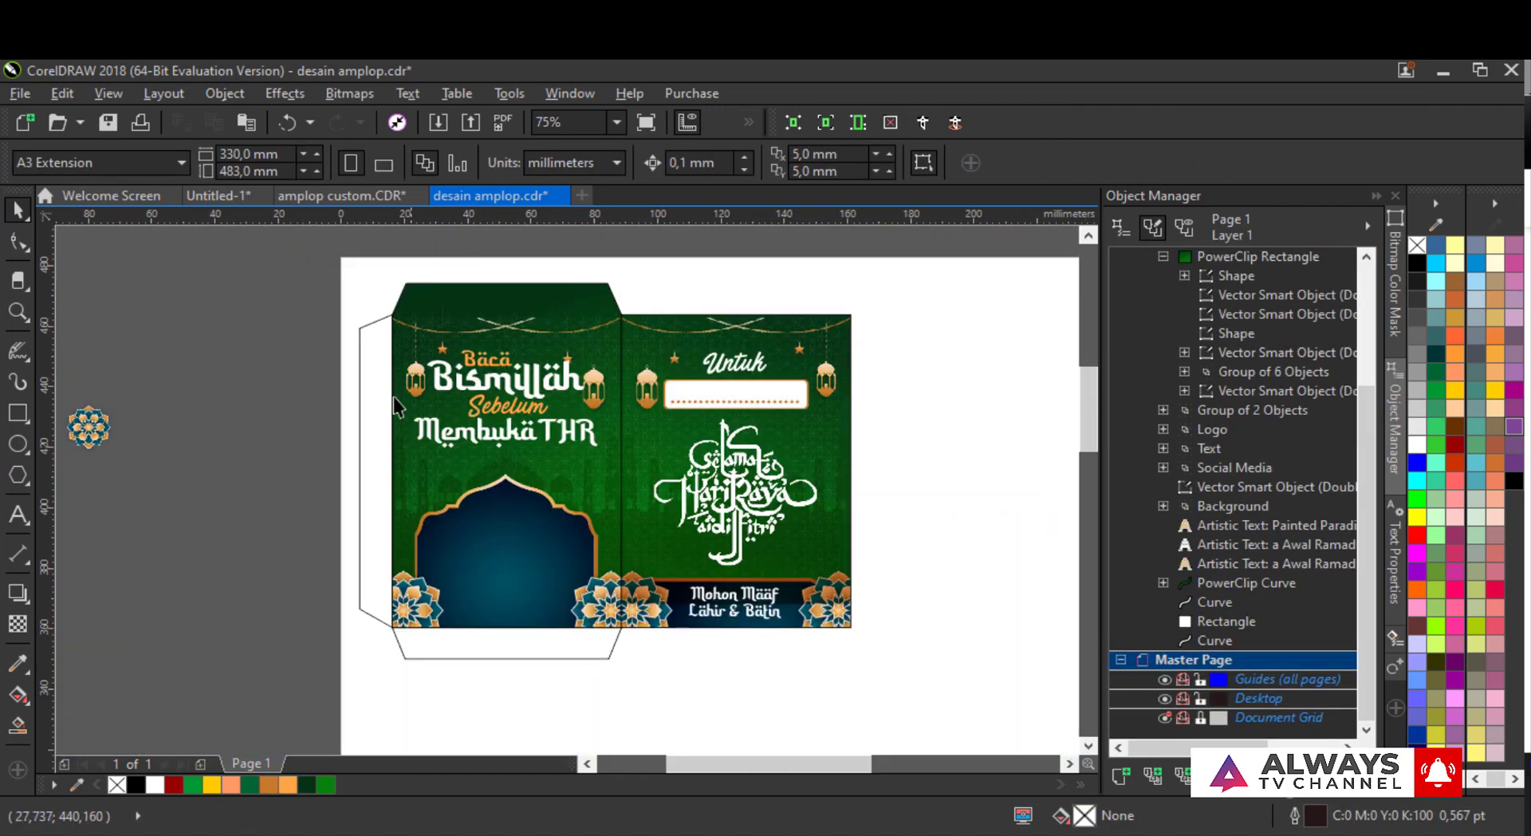
- Try to weld the bottom flap to the front panel and undo the weld
left_click(394, 395)
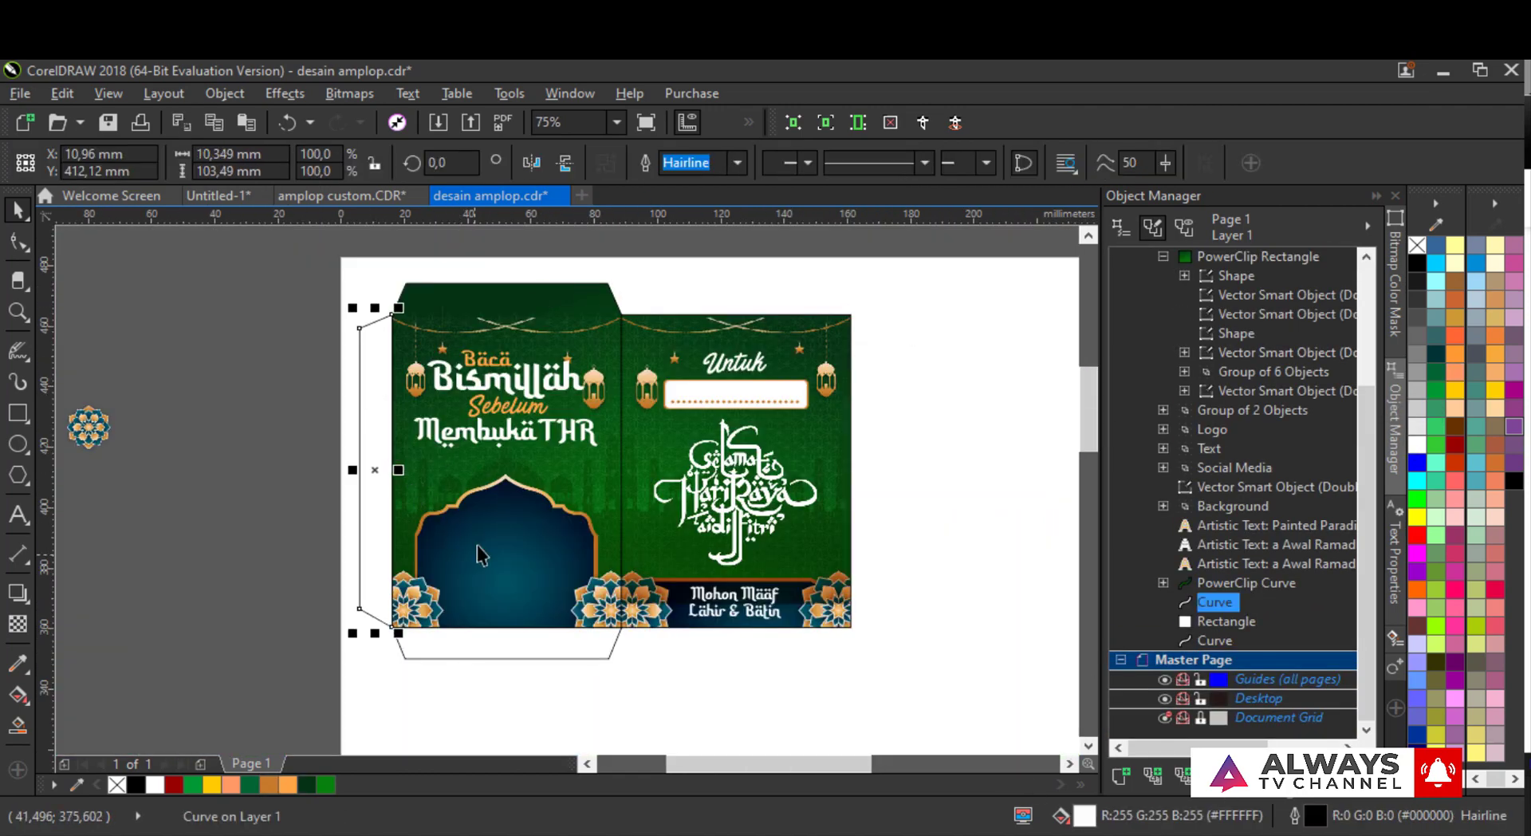
left_click_drag(632, 693, 523, 648)
left_click_drag(352, 611, 657, 688)
left_click(396, 628)
left_click(436, 291, "shift")
left_click(646, 163)
left_click(552, 633)
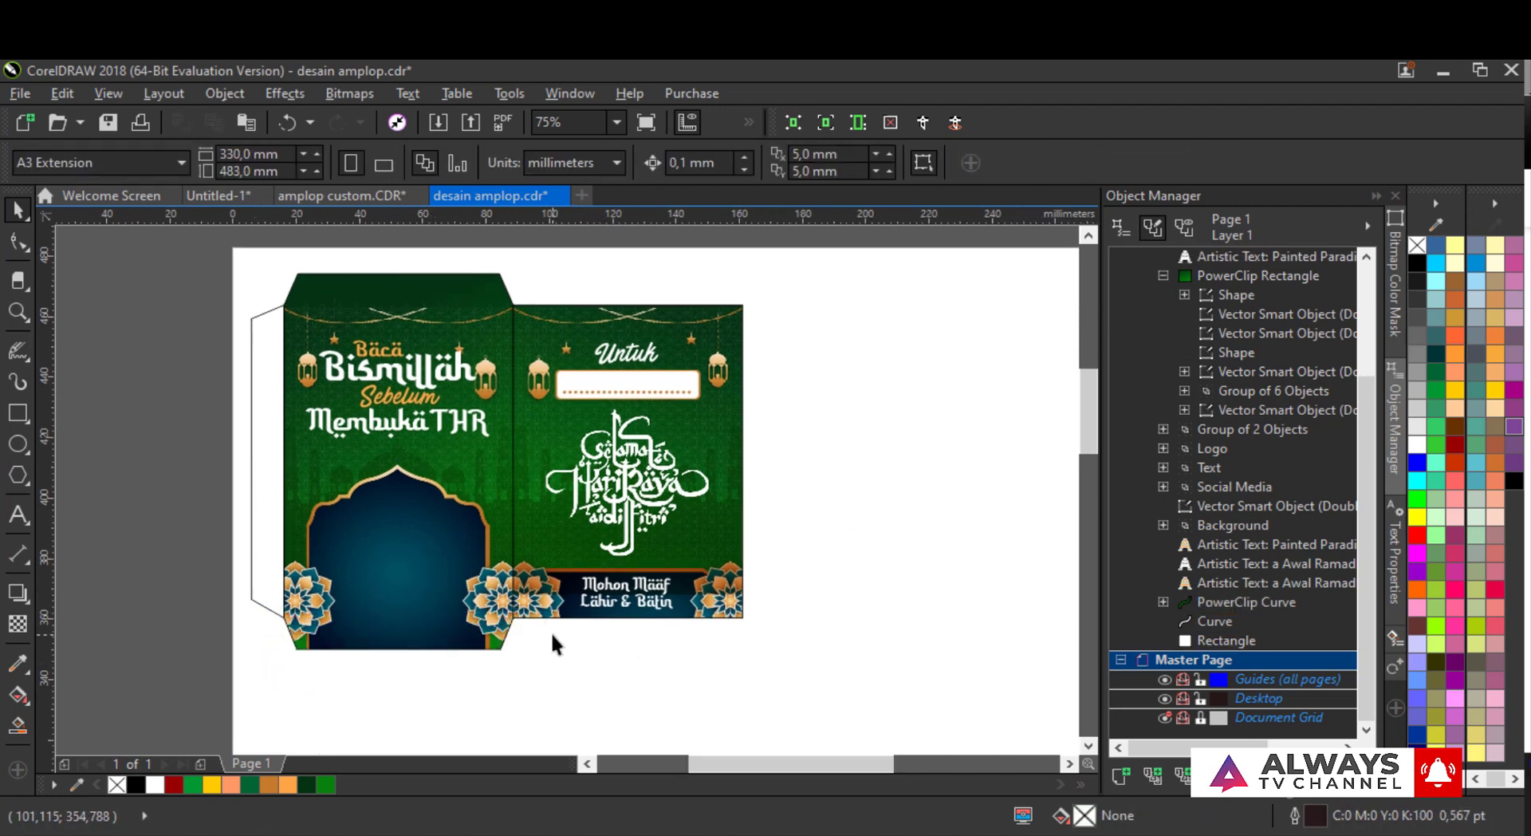
key("ctrl+z")
- Fill the bottom flap and the side glue flap with the dark green #043314
left_click(493, 635)
left_click(265, 472, "shift")
left_click(307, 785)
left_click(490, 707)
- Remove the outlines from the bottom and side flaps and from the front and back panels
left_click(470, 635)
left_click(260, 515, "shift")
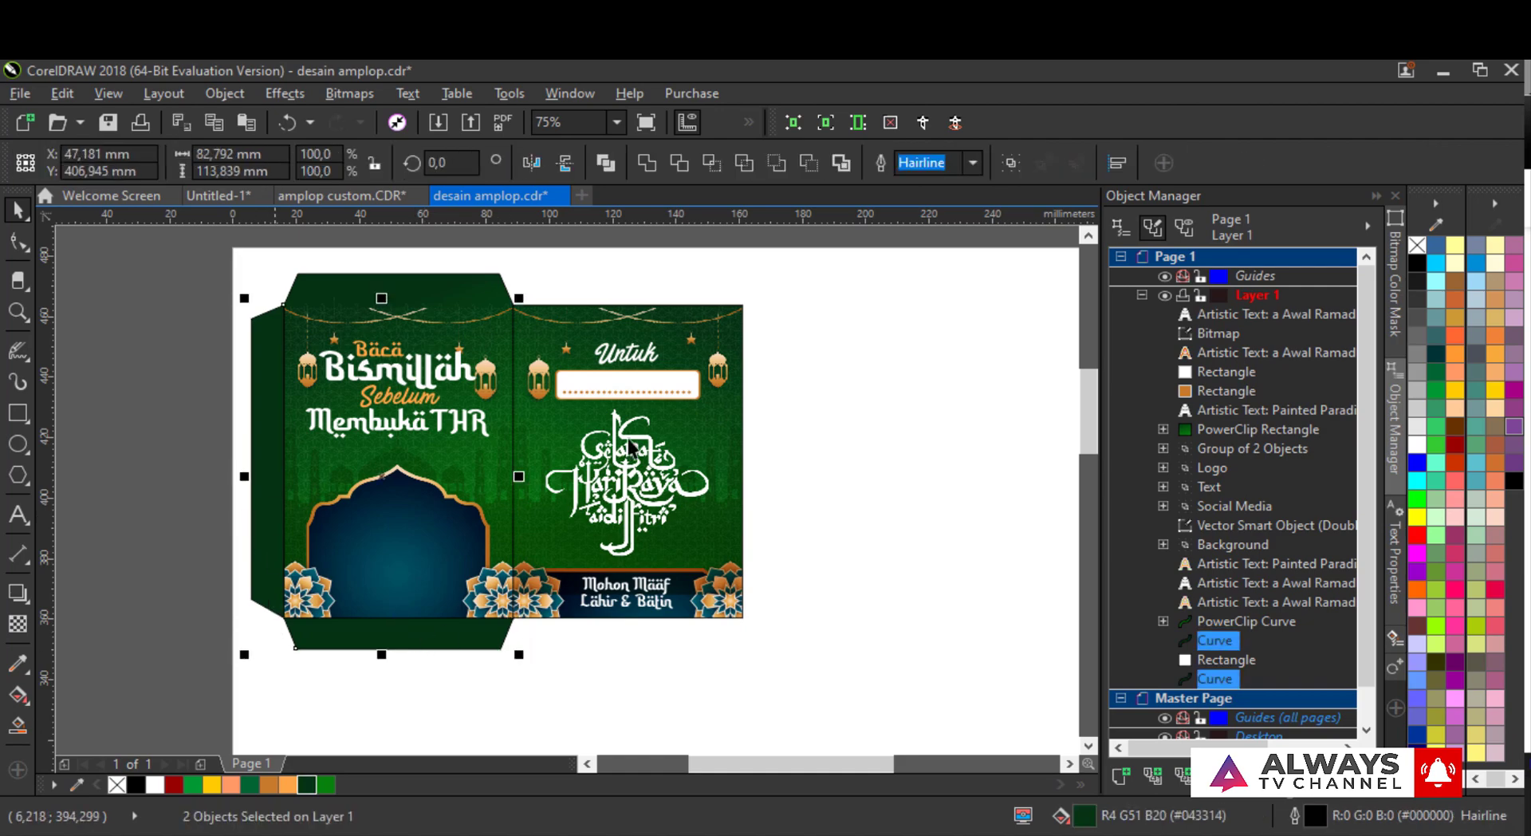
right_click(1418, 243)
left_click(865, 367)
left_click(506, 469)
left_click(533, 470, "shift")
right_click(1418, 244)
left_click(846, 351)
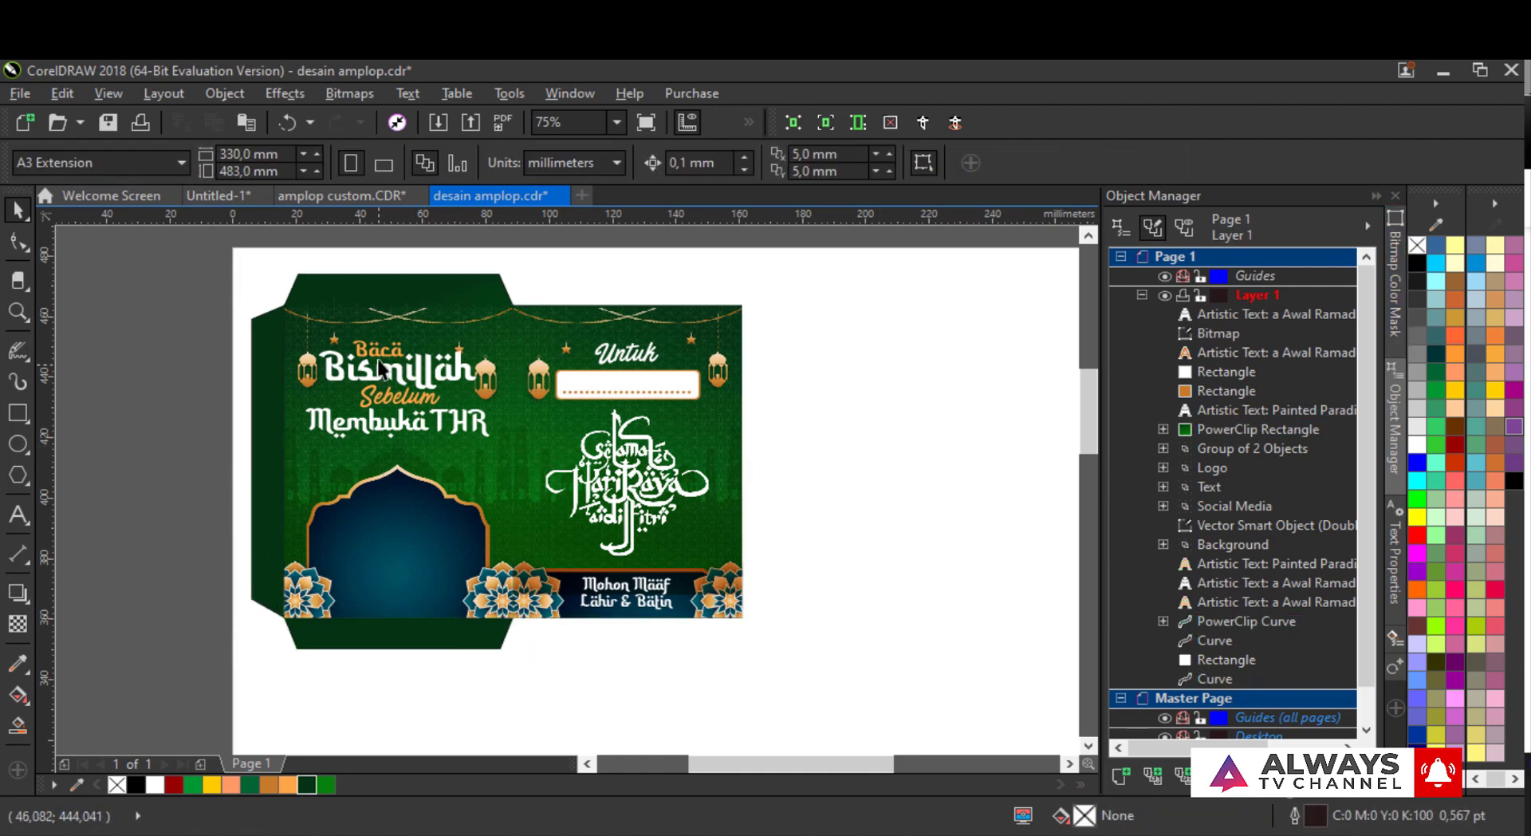
- Add a black drop shadow to the calligraphy in Normal mode with opacity 86 and feathering 11
left_click_drag(459, 379, 599, 398)
scroll(563, 390, "up", 3)
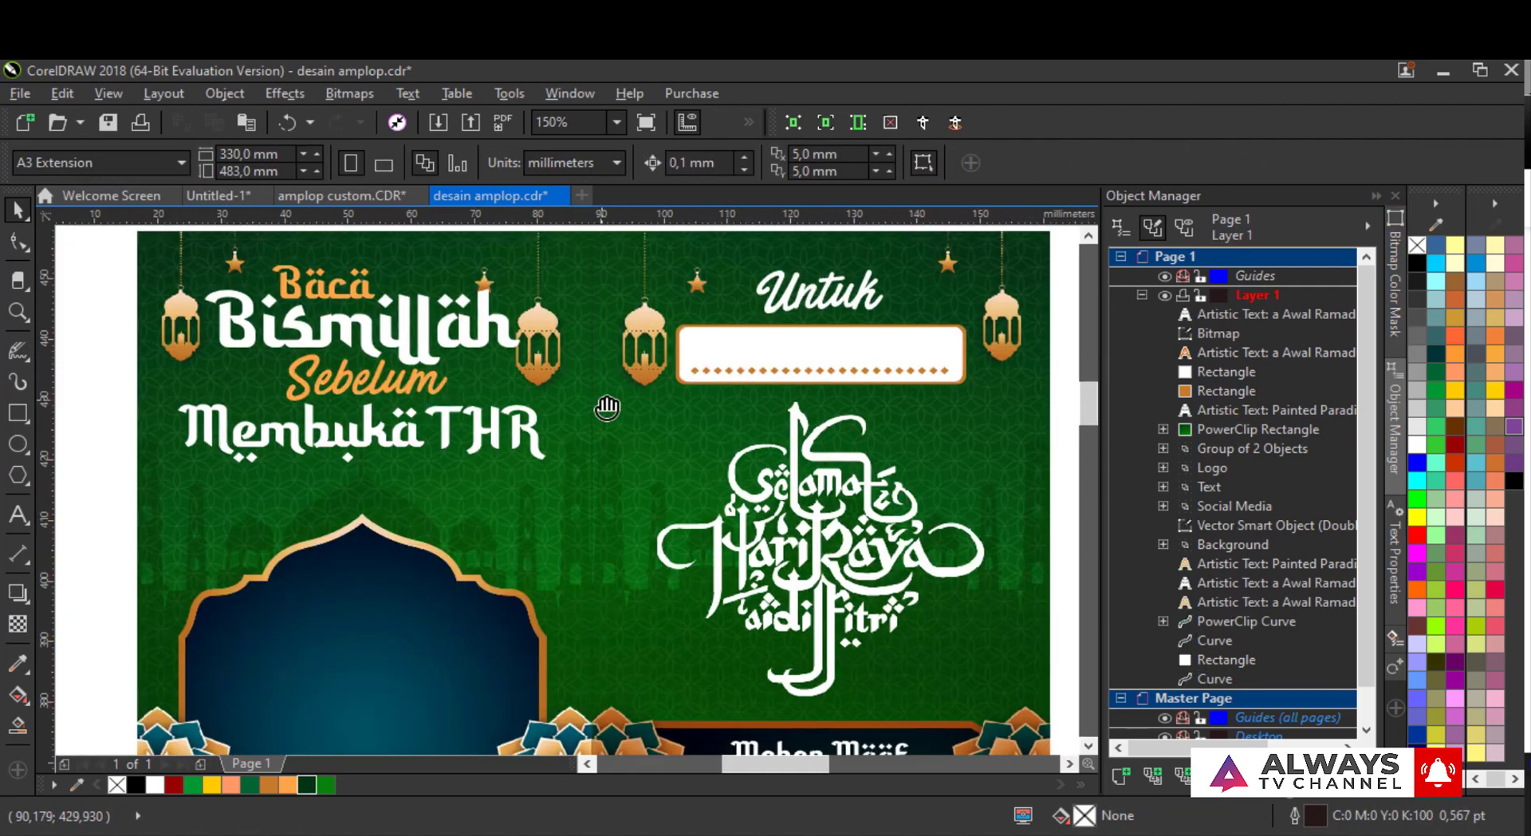
left_click(651, 488)
left_click(18, 592)
left_click_drag(834, 538, 986, 548)
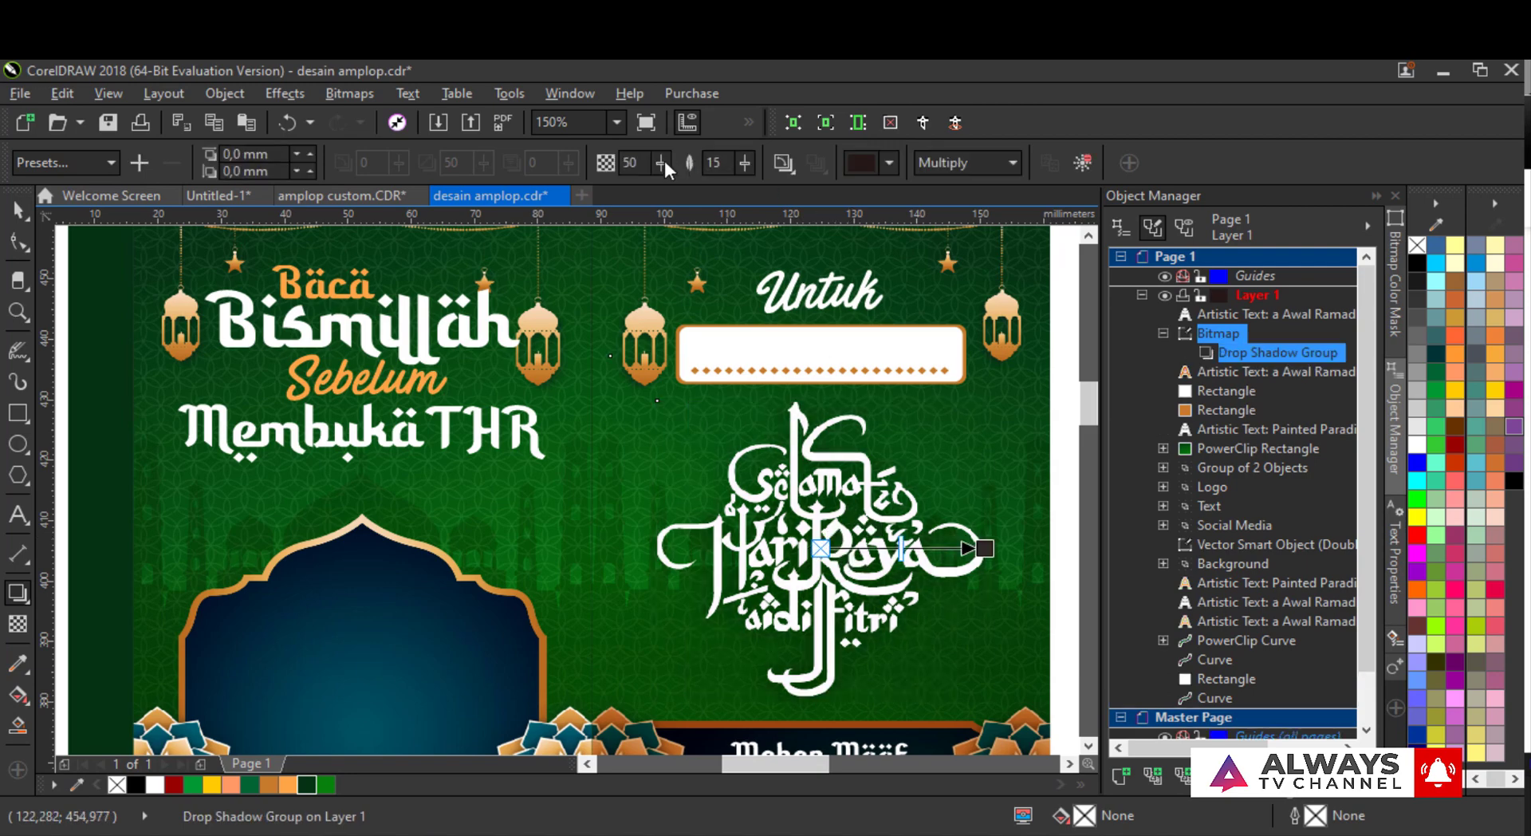
left_click(889, 162)
left_click_drag(957, 419, 860, 417)
mouse_move(744, 169)
left_mouse_down()
mouse_move(642, 174)
mouse_move(732, 171)
left_mouse_up()
left_click(17, 210)
- Select the four lettering lines on the front panel and add a drop shadow to them
left_click_drag(310, 274, 404, 396)
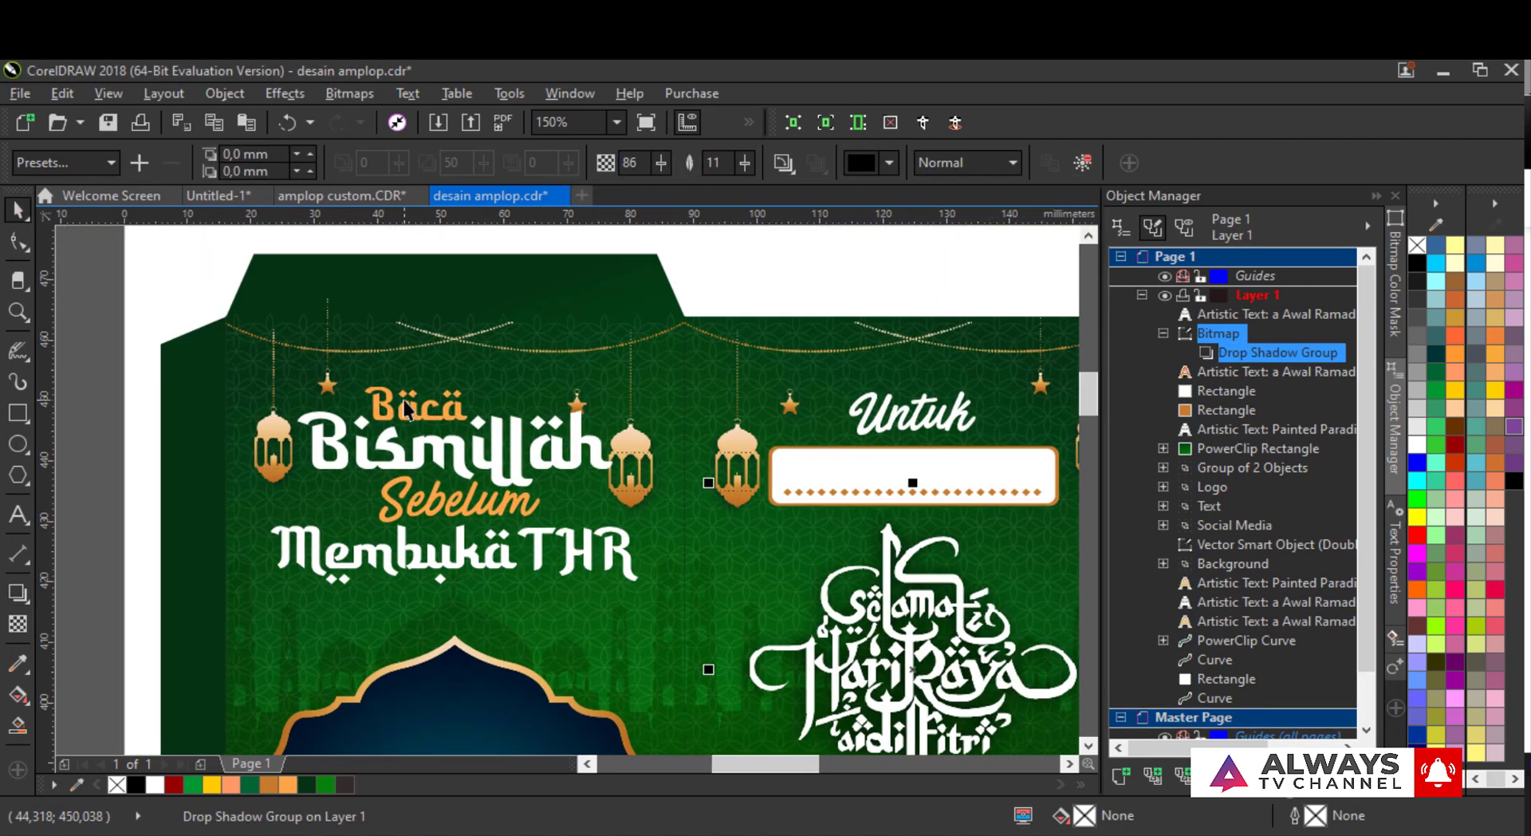
left_click(405, 398)
left_click(416, 449, "shift")
left_click(428, 504, "shift")
left_click(417, 543, "shift")
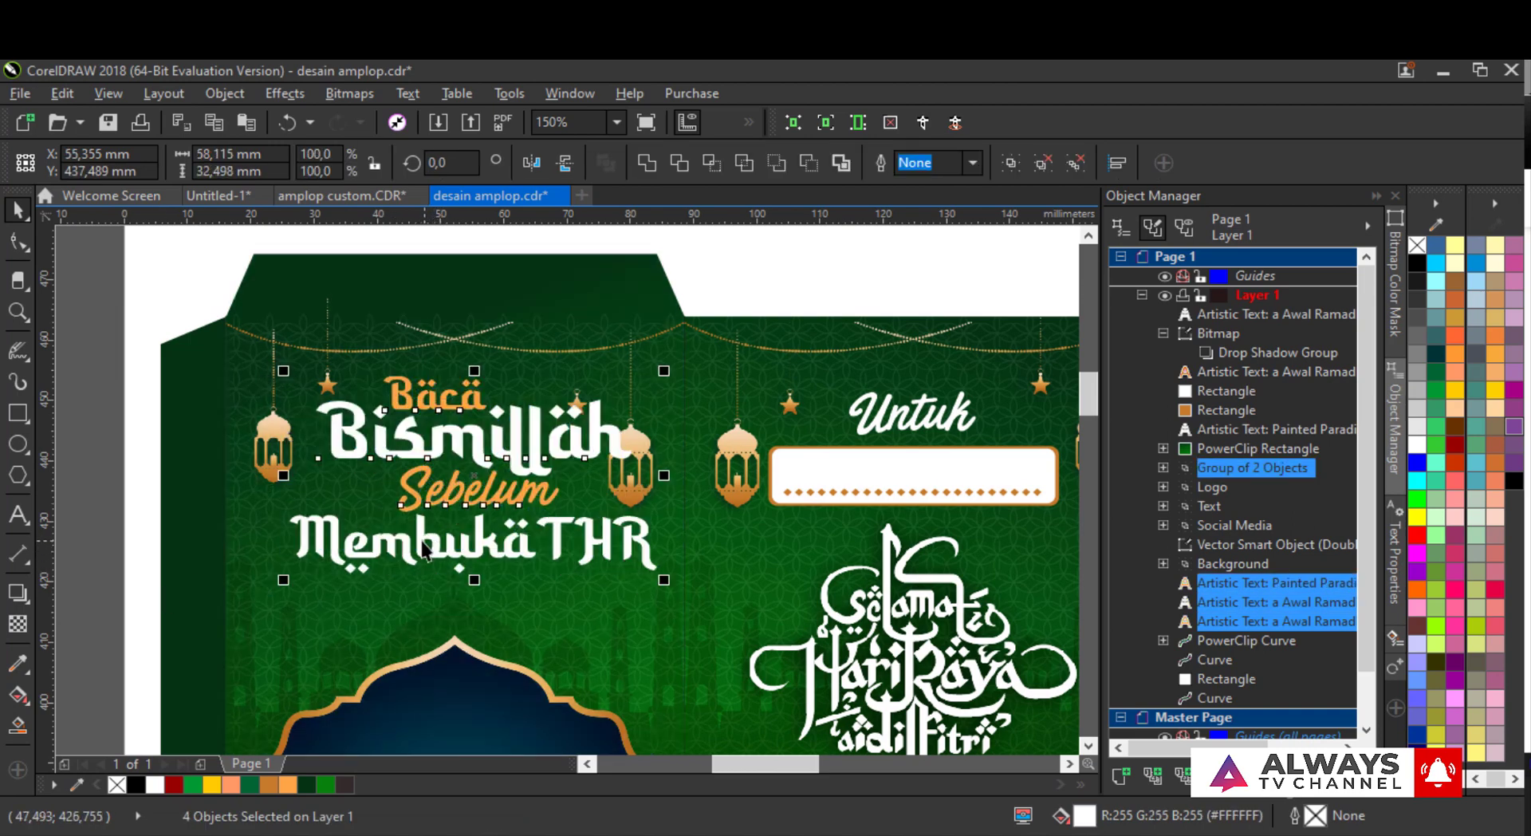
left_click(18, 592)
left_click_drag(455, 486, 637, 486)
- Set the lettering shadow to Normal mode, choose a dark colour in the RGB model and raise its opacity
left_click(969, 165)
left_click(944, 188)
left_click(888, 162)
left_click(895, 252)
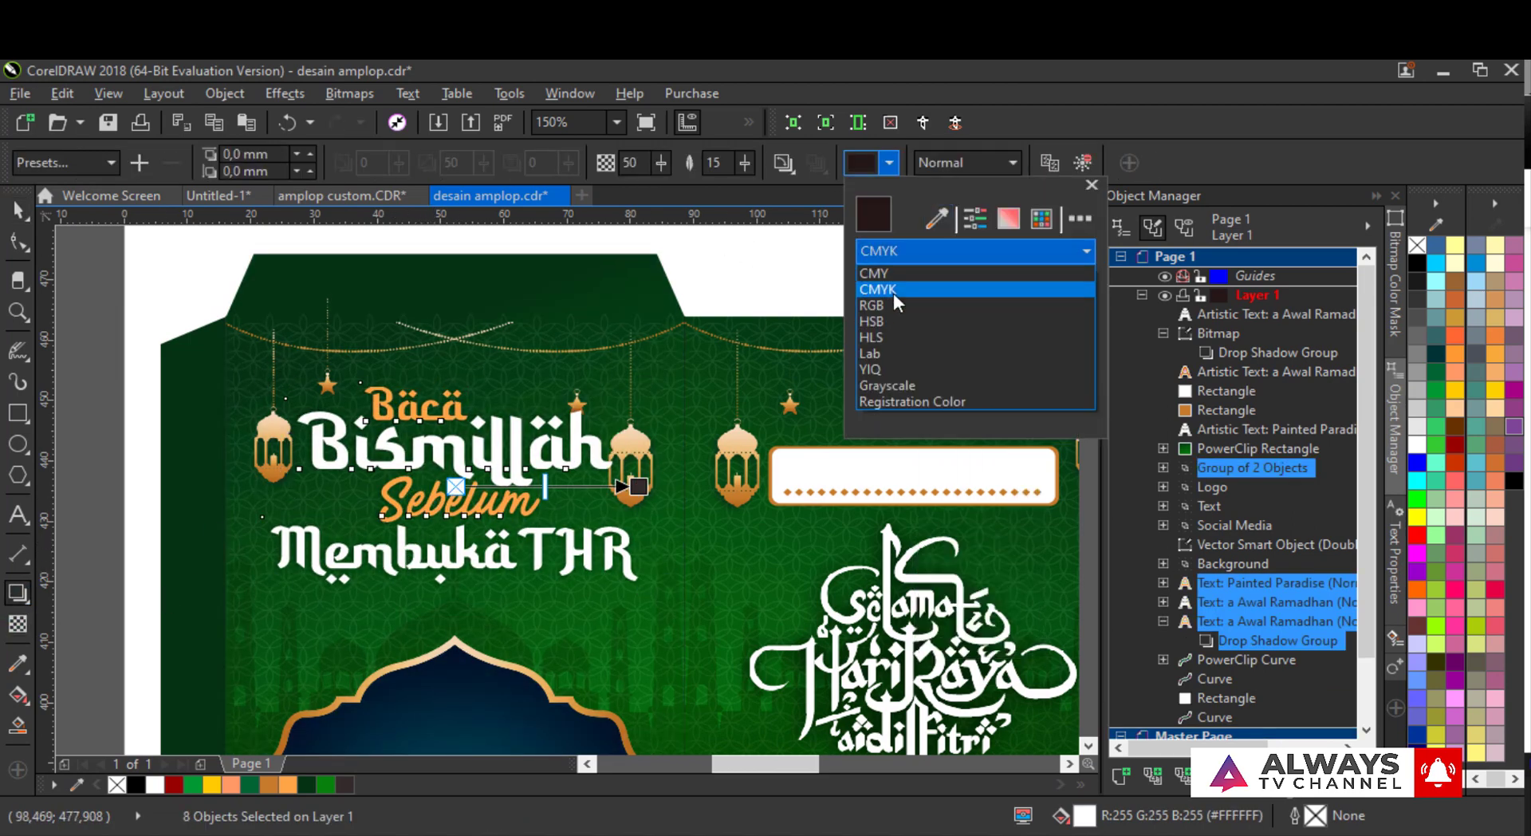
left_click(894, 309)
left_click_drag(971, 374, 989, 407)
left_click_drag(661, 163, 756, 168)
- Leave the shadow colour choice and save the envelope file, accepting the version 20.0 (2018) format
scroll(405, 304, "down", 4)
key("Escape")
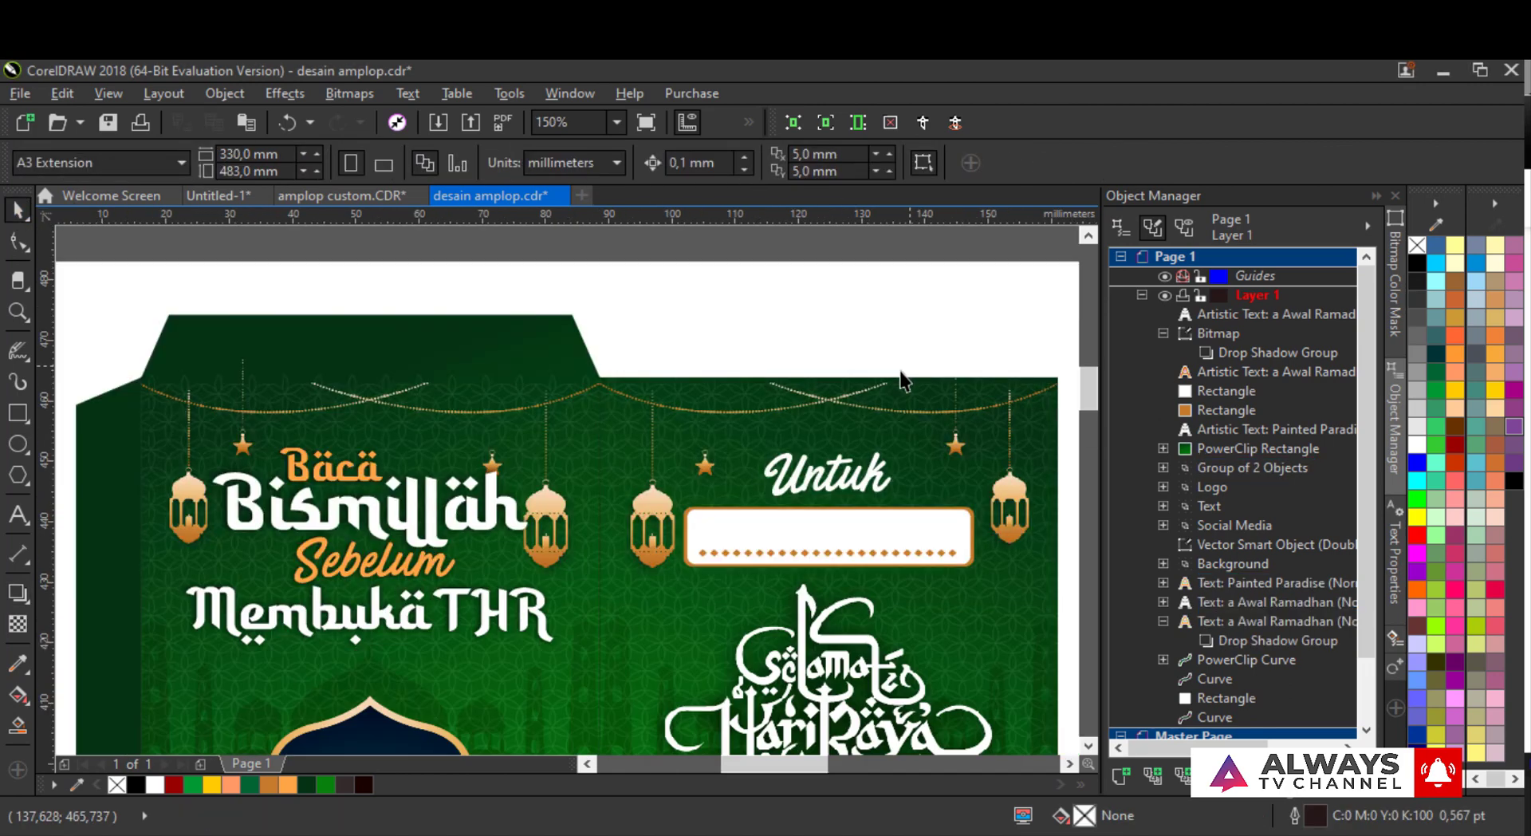
left_click(108, 122)
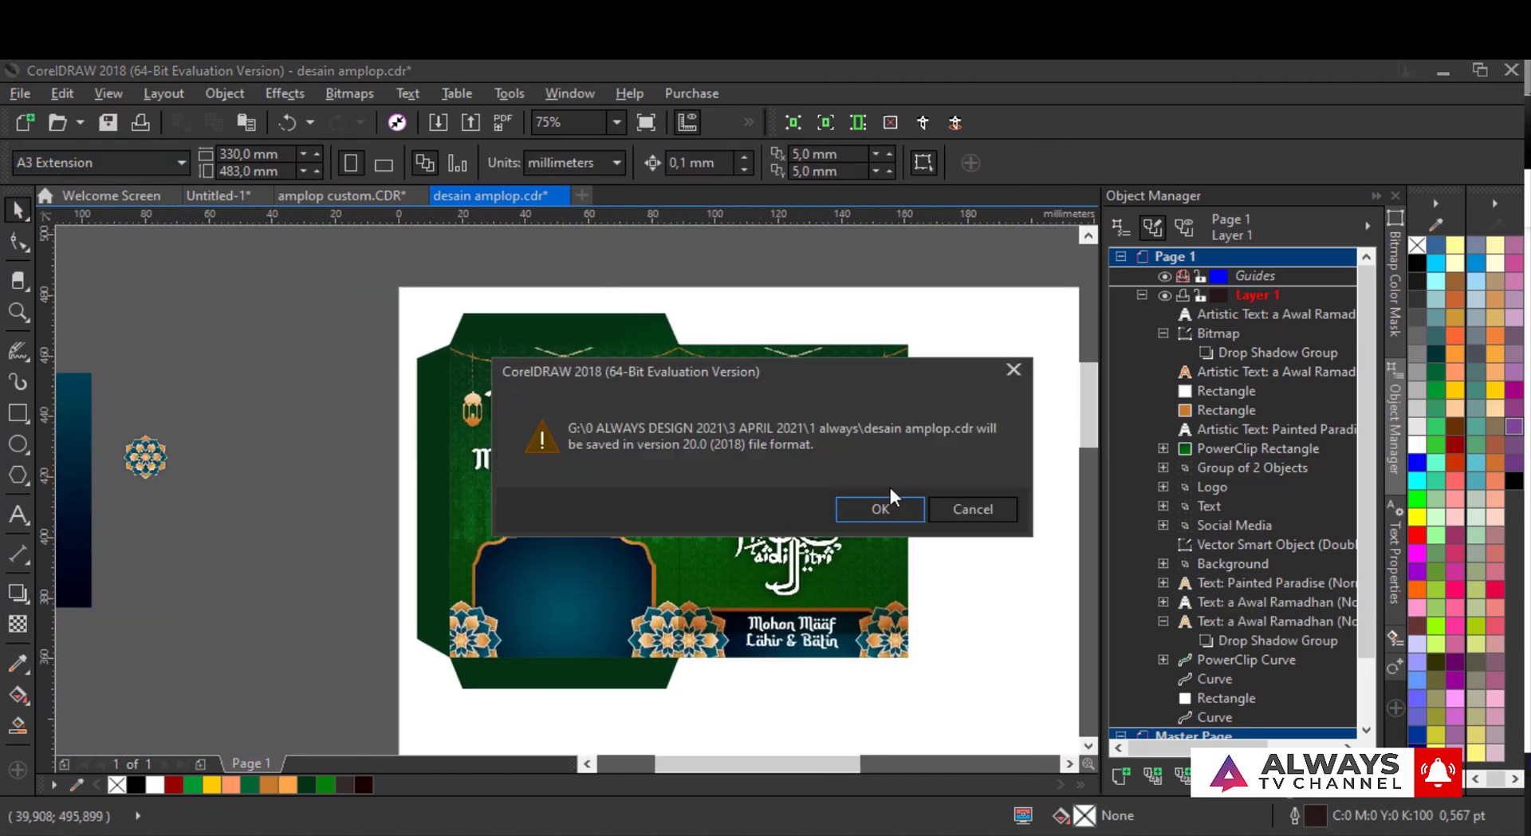
left_click(883, 504)
left_click_drag(873, 598, 739, 516)
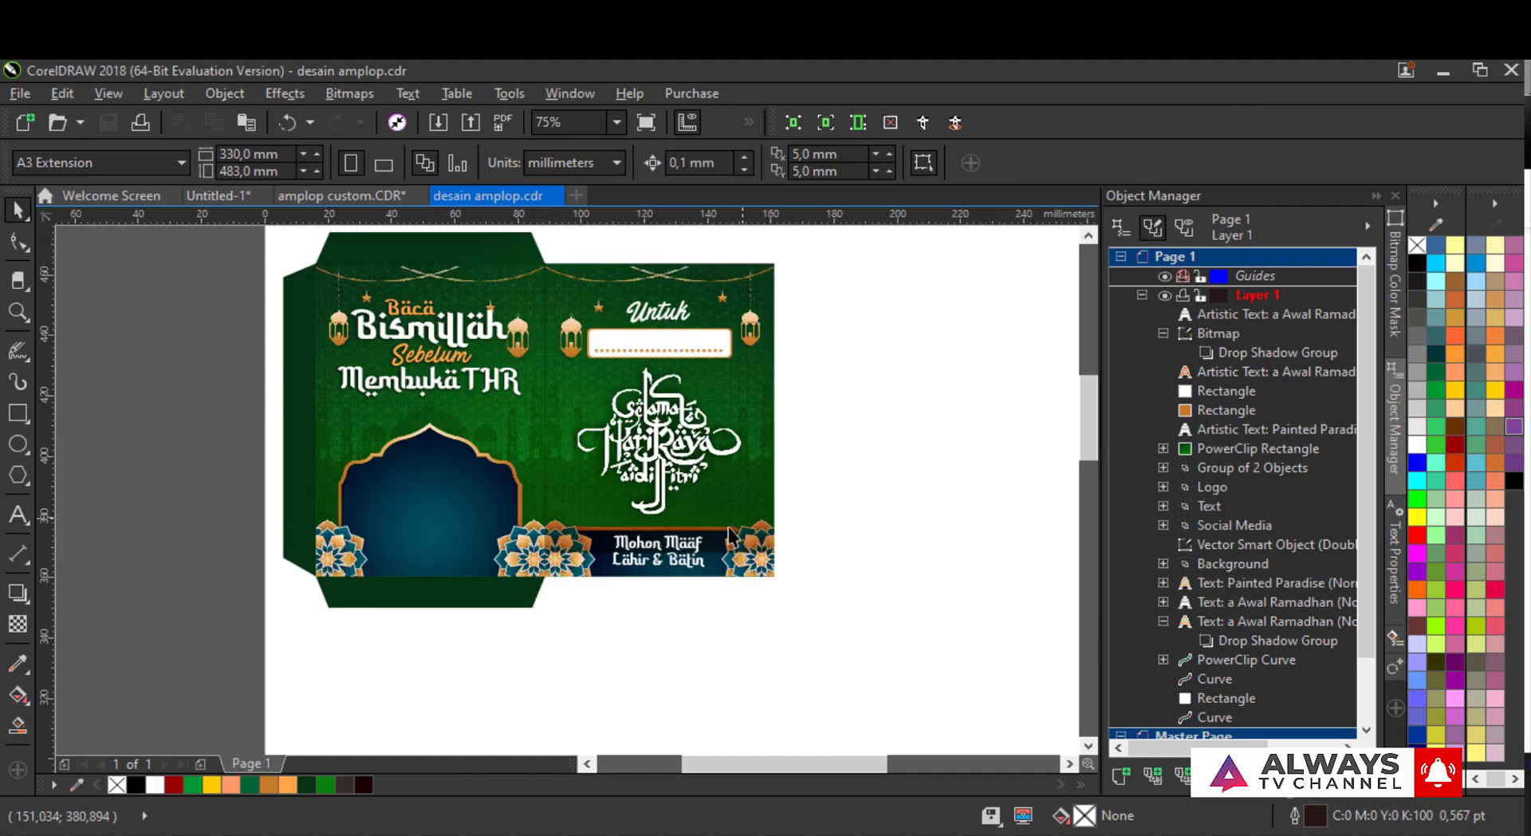
scroll(685, 426, "up", 4)
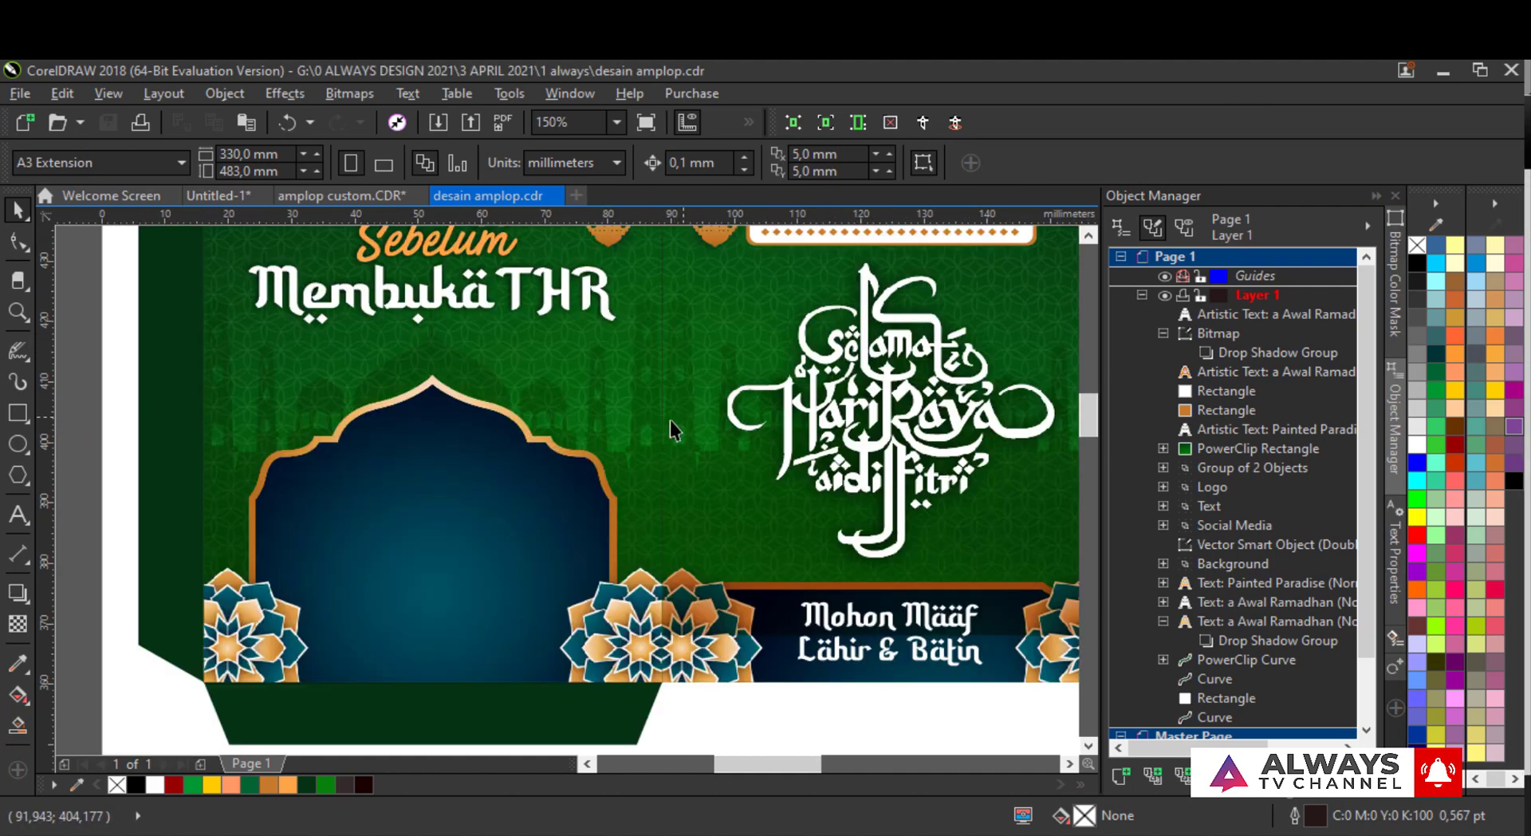
- Bring the family photo "sss" from the Downloads folder into the envelope drawing
left_click(982, 834)
left_click(372, 762)
left_click(147, 241)
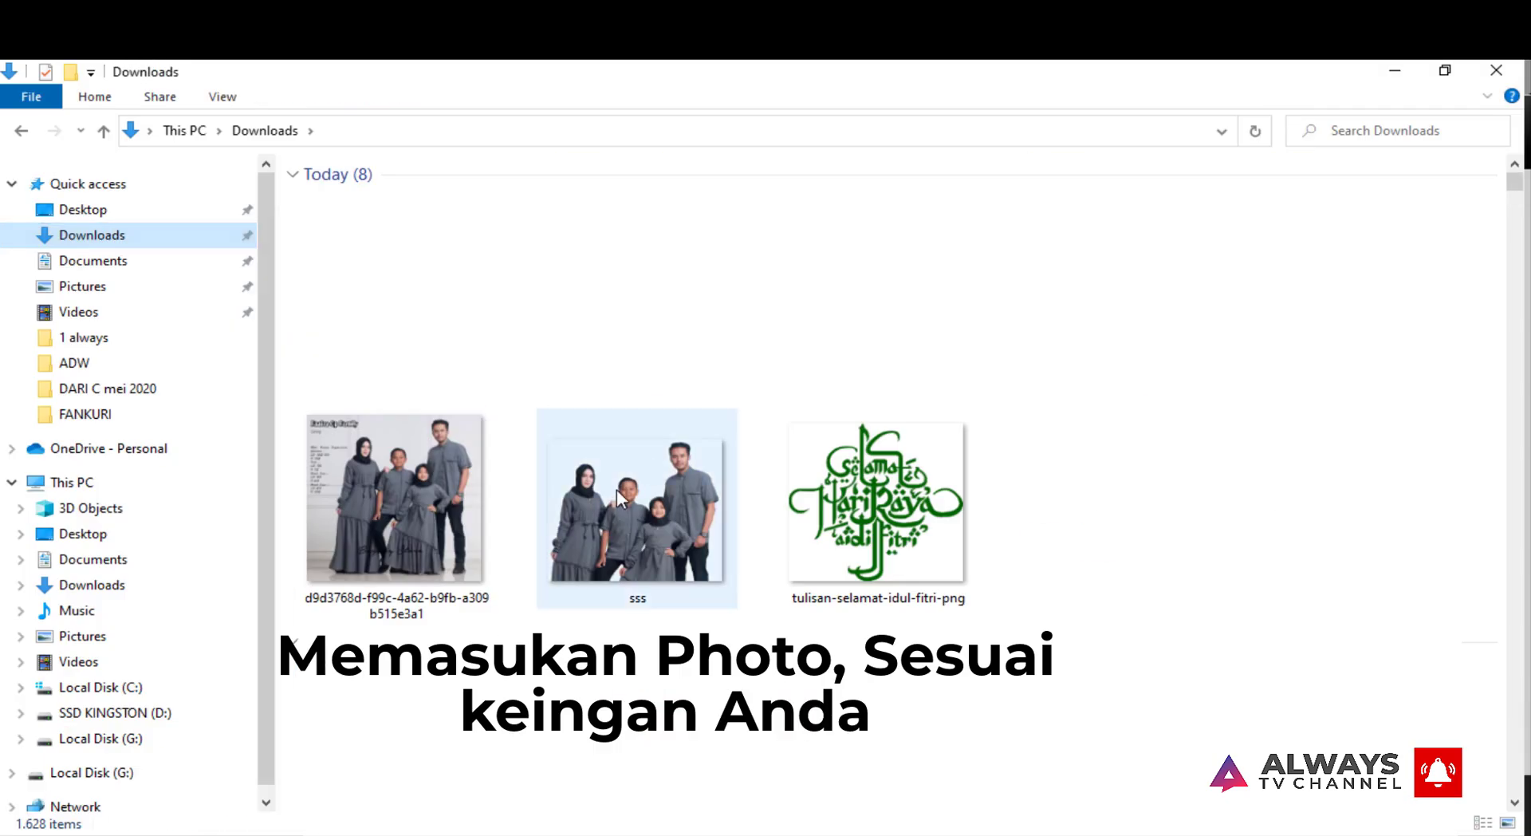
left_click_drag(636, 511, 110, 447)
scroll(109, 448, "down", 1)
scroll(750, 526, "down", 1)
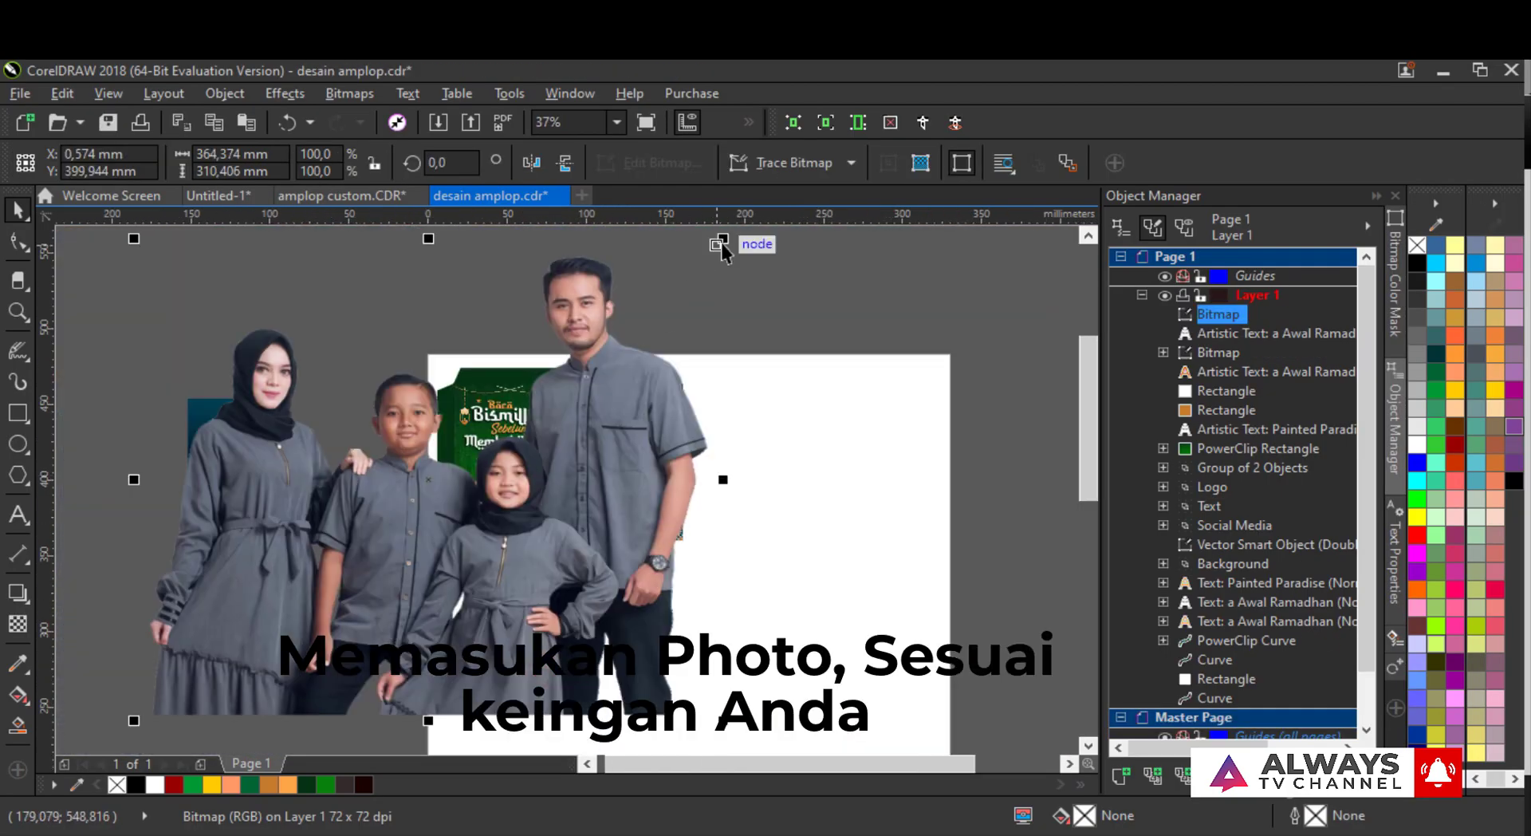
- Shrink the family photo to about 64 × 54 mm and place it inside the front panel's PowerClip over the blue arch
left_click_drag(721, 240, 494, 395)
scroll(450, 488, "up", 1)
left_click_drag(476, 465, 638, 480)
left_click(706, 542)
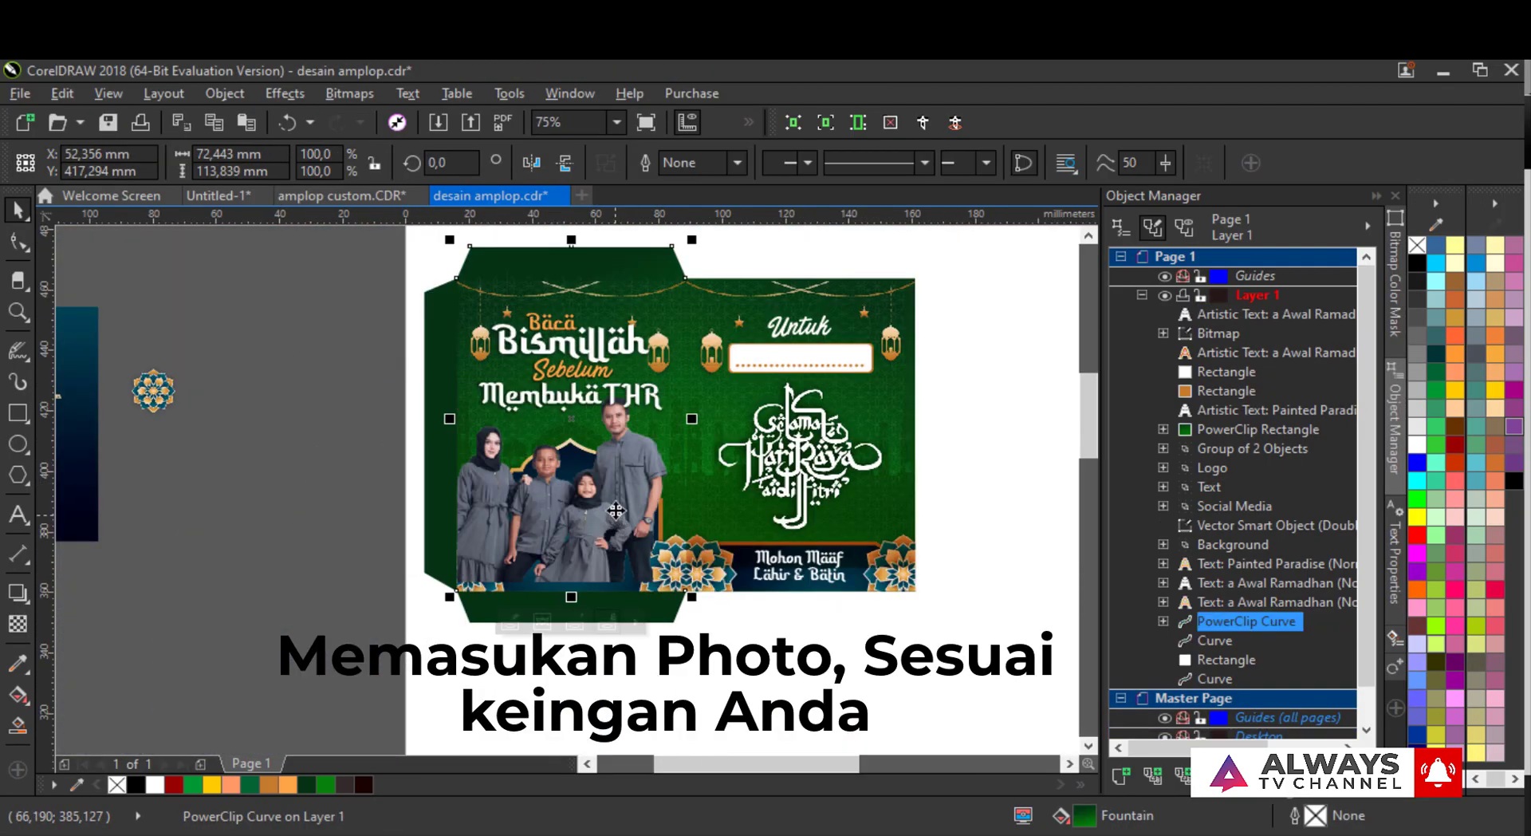
left_click(629, 479, "ctrl")
left_click_drag(683, 388, 675, 397)
scroll(612, 465, "up", 1)
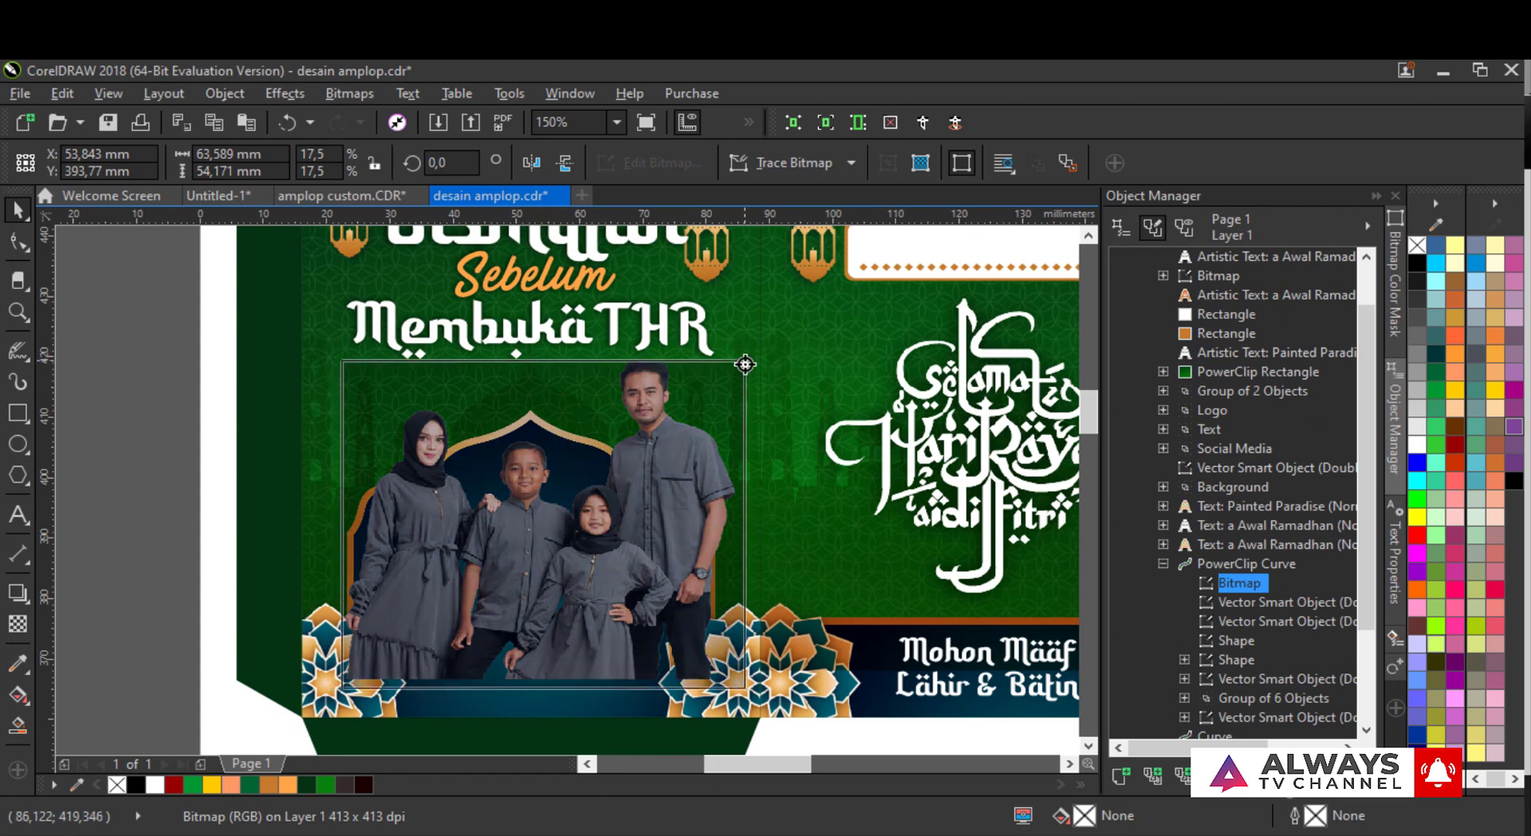
key("Escape")
left_click_drag(328, 423, 361, 425)
key("ctrl+z")
- Send the family photo two levels back inside the front panel, behind the flower ornaments, and lower it to the panel's bottom edge
left_click(503, 520, "ctrl")
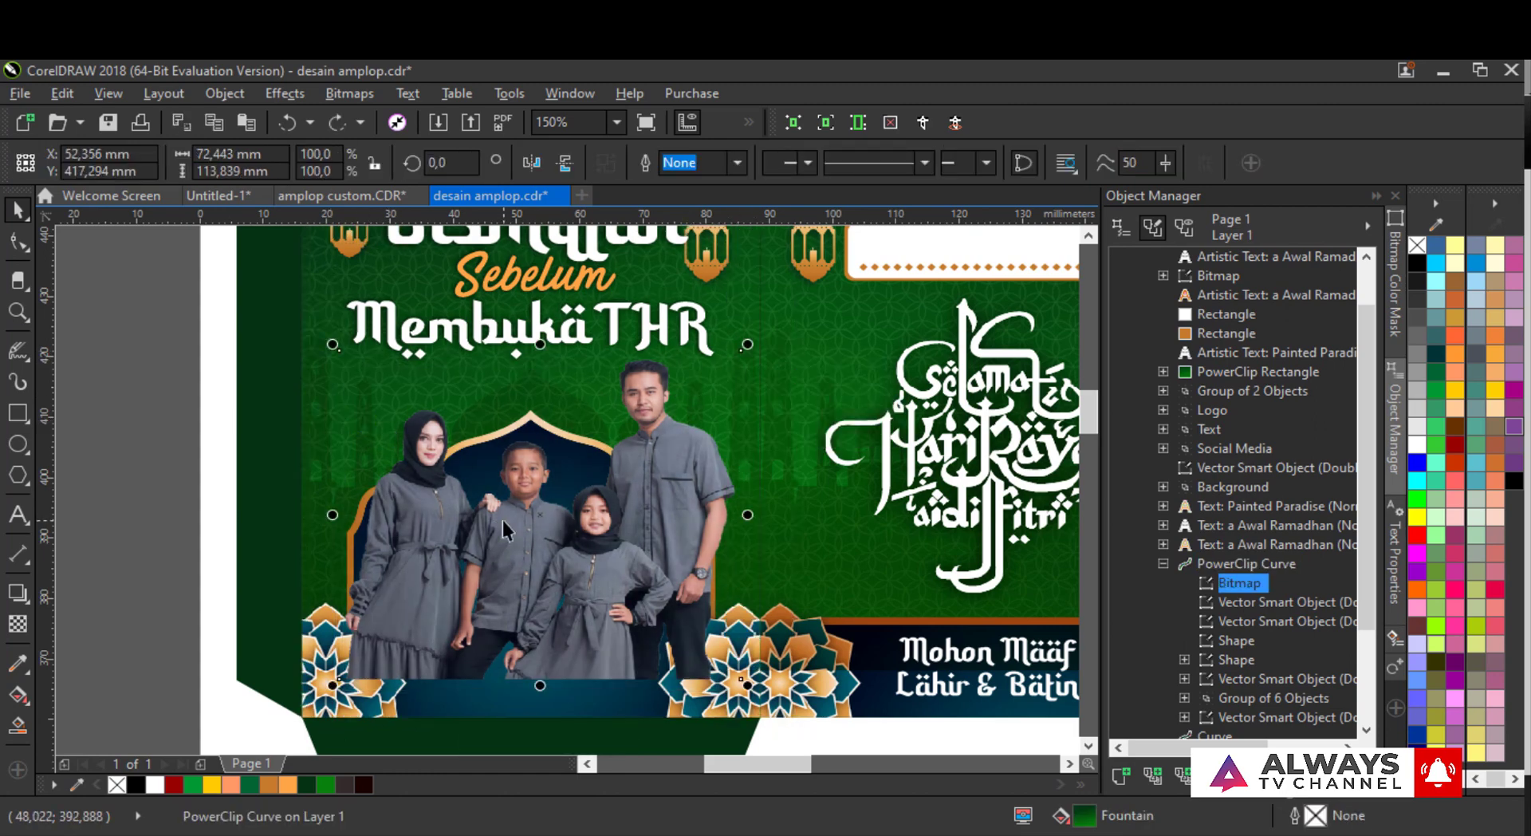
key("ctrl+Page_Down")
key("ctrl+Page_Down")
left_click_drag(503, 519, 503, 555)
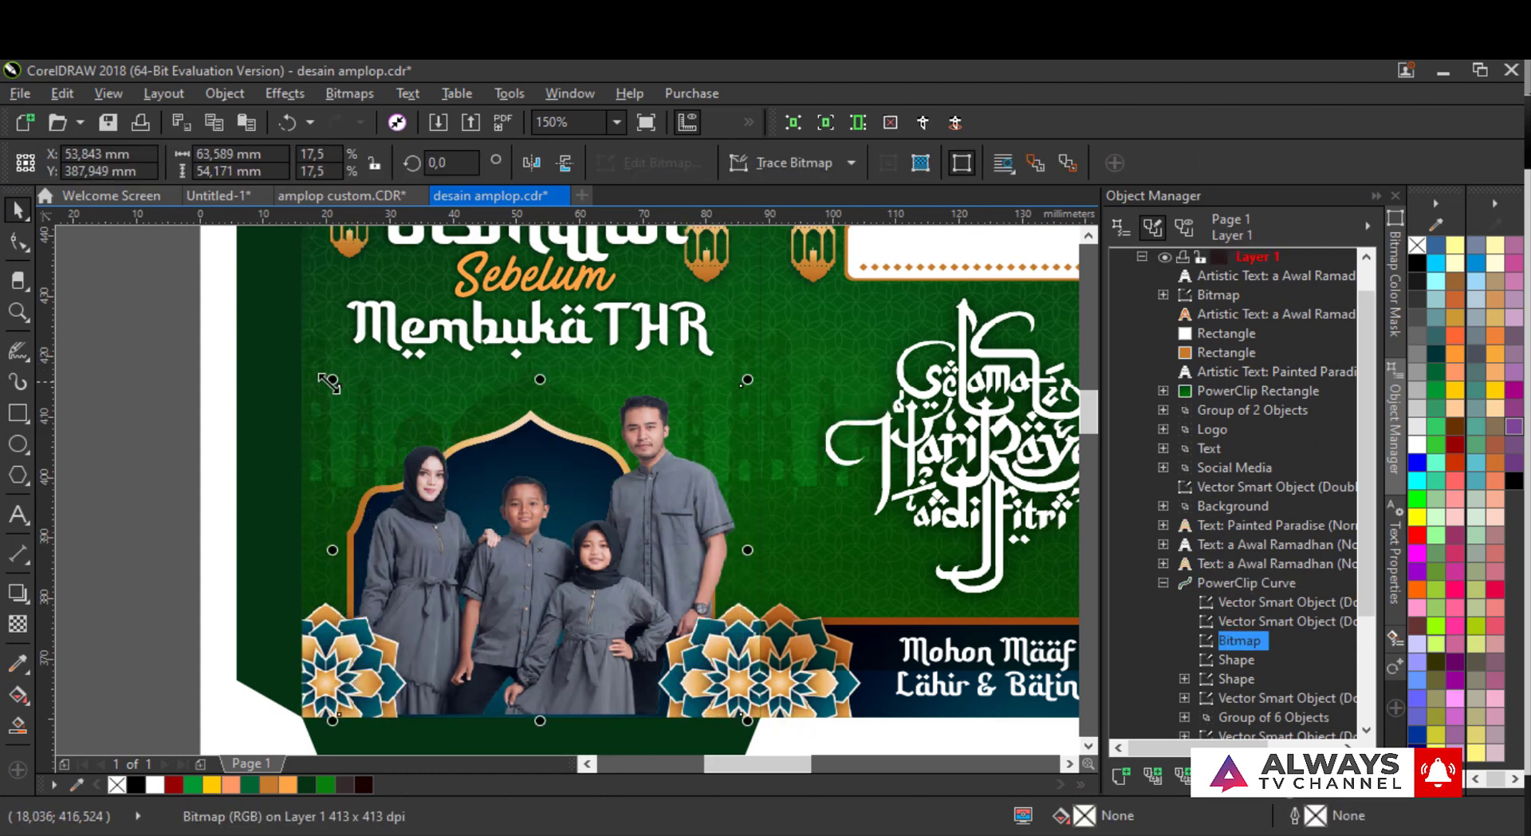
- Enlarge the family photo to about 67 × 57 mm and nudge it slightly upwards
left_click_drag(333, 380, 322, 371)
left_click_drag(665, 428, 666, 421)
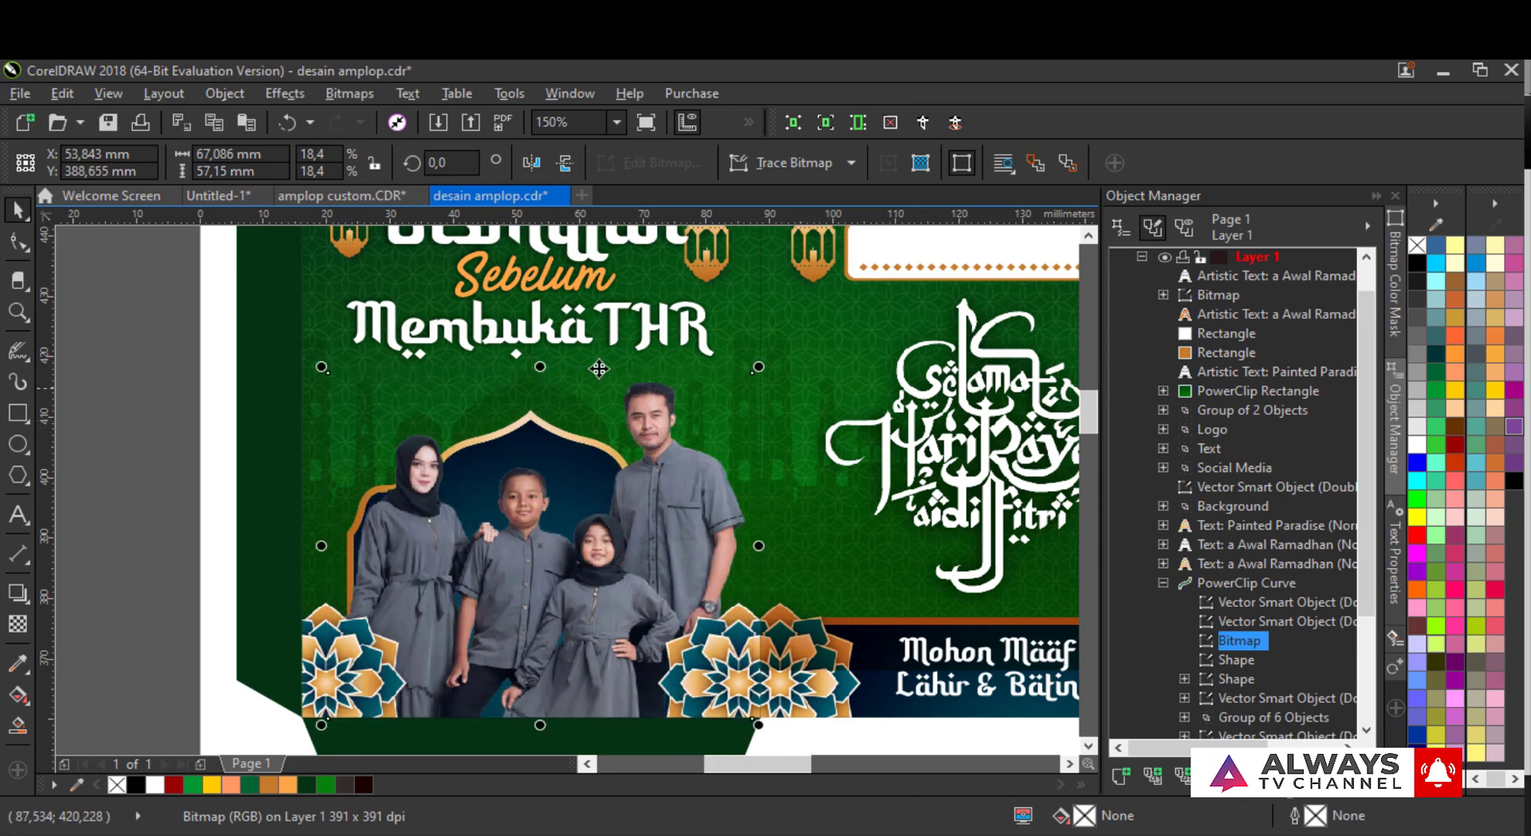
scroll(598, 369, "down", 1)
left_click(318, 339)
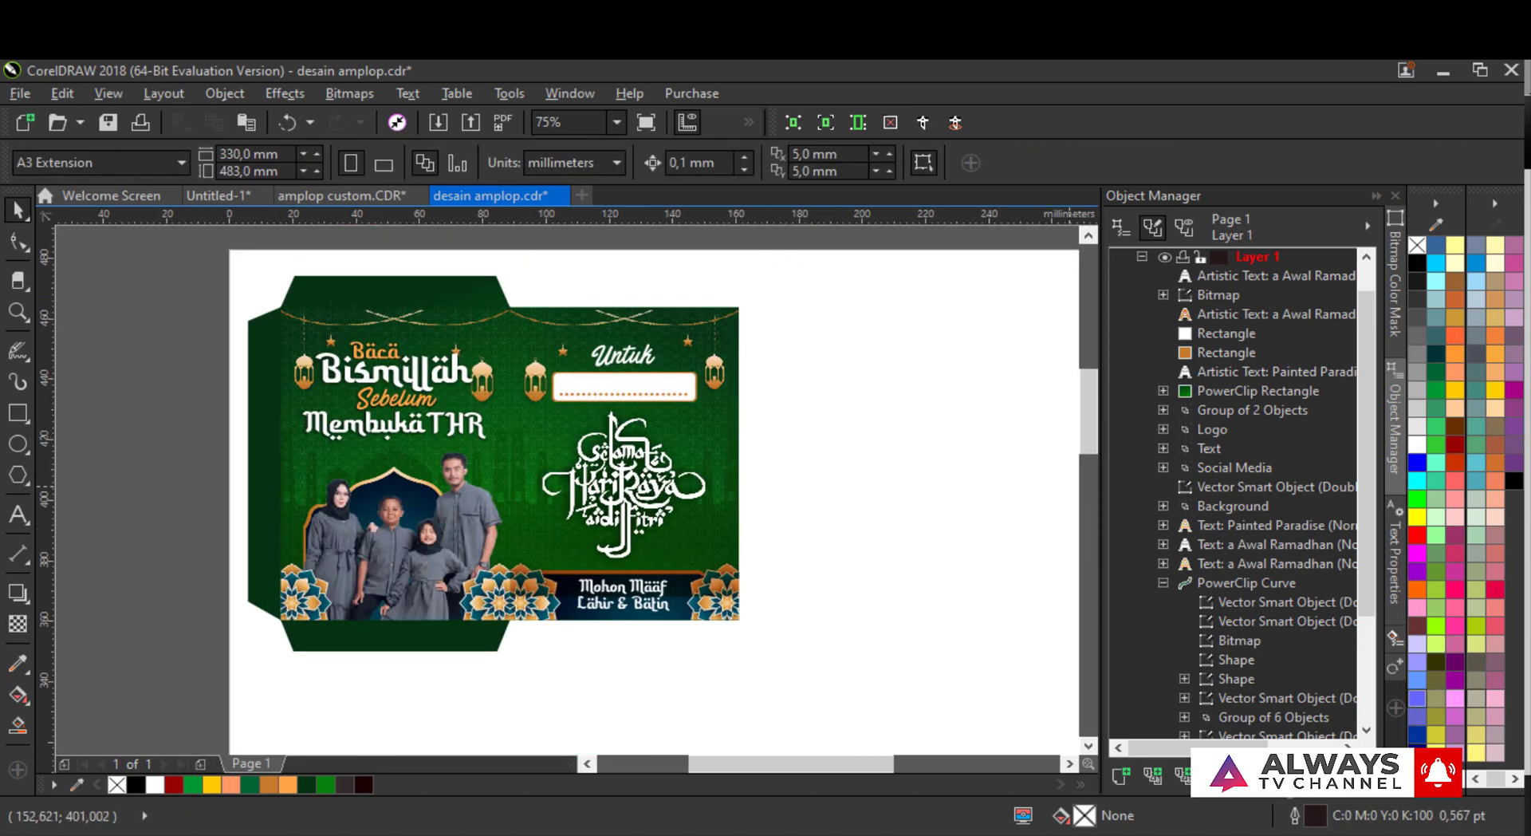
- Send the dark shape inside the back panel three levels back, behind the flower ornaments and the blue greeting strip
left_click(678, 578, "ctrl")
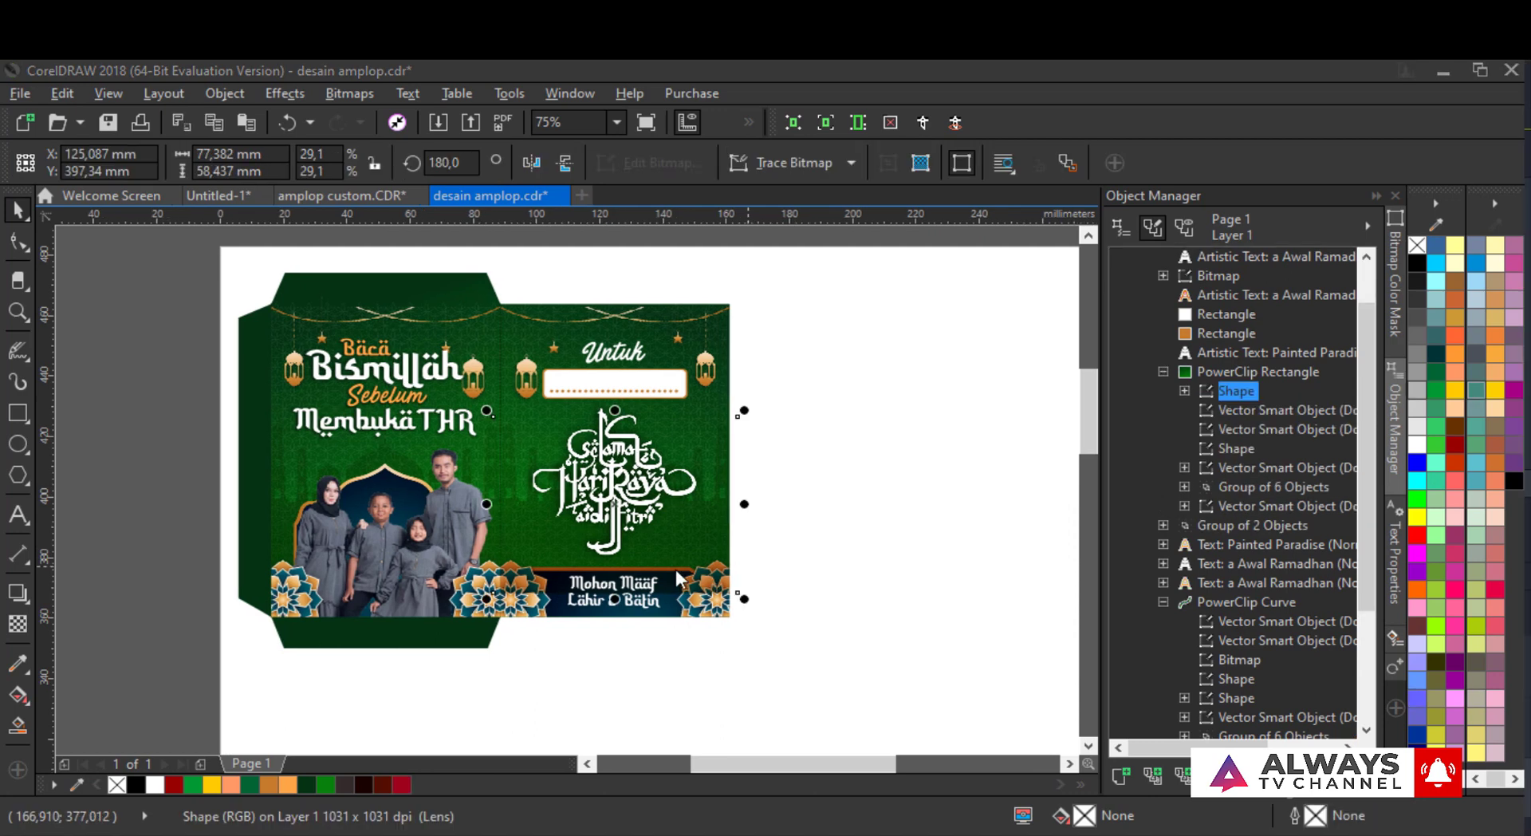
left_click(685, 524)
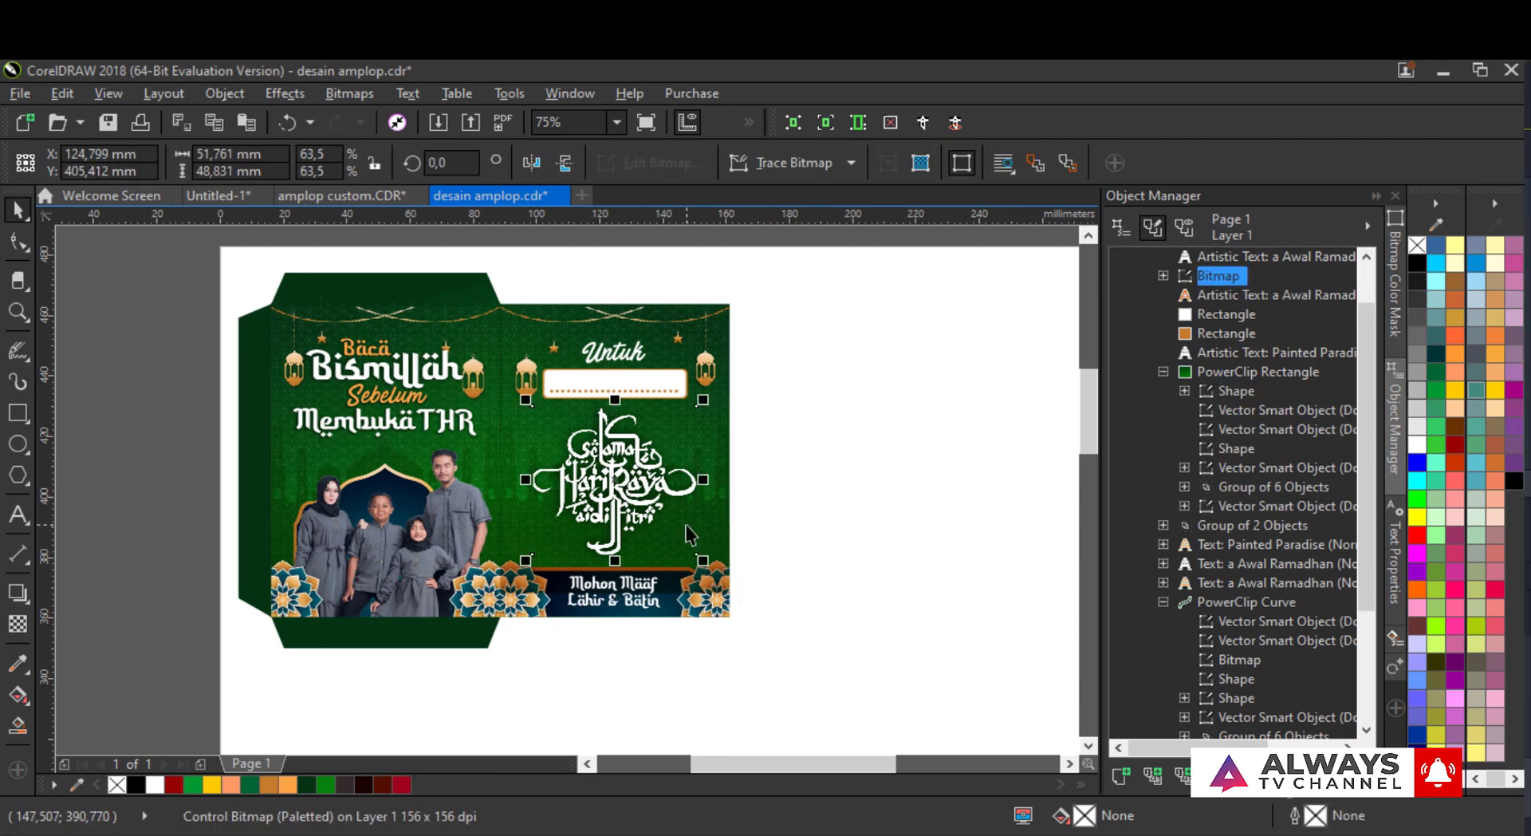
left_click(720, 551, "ctrl")
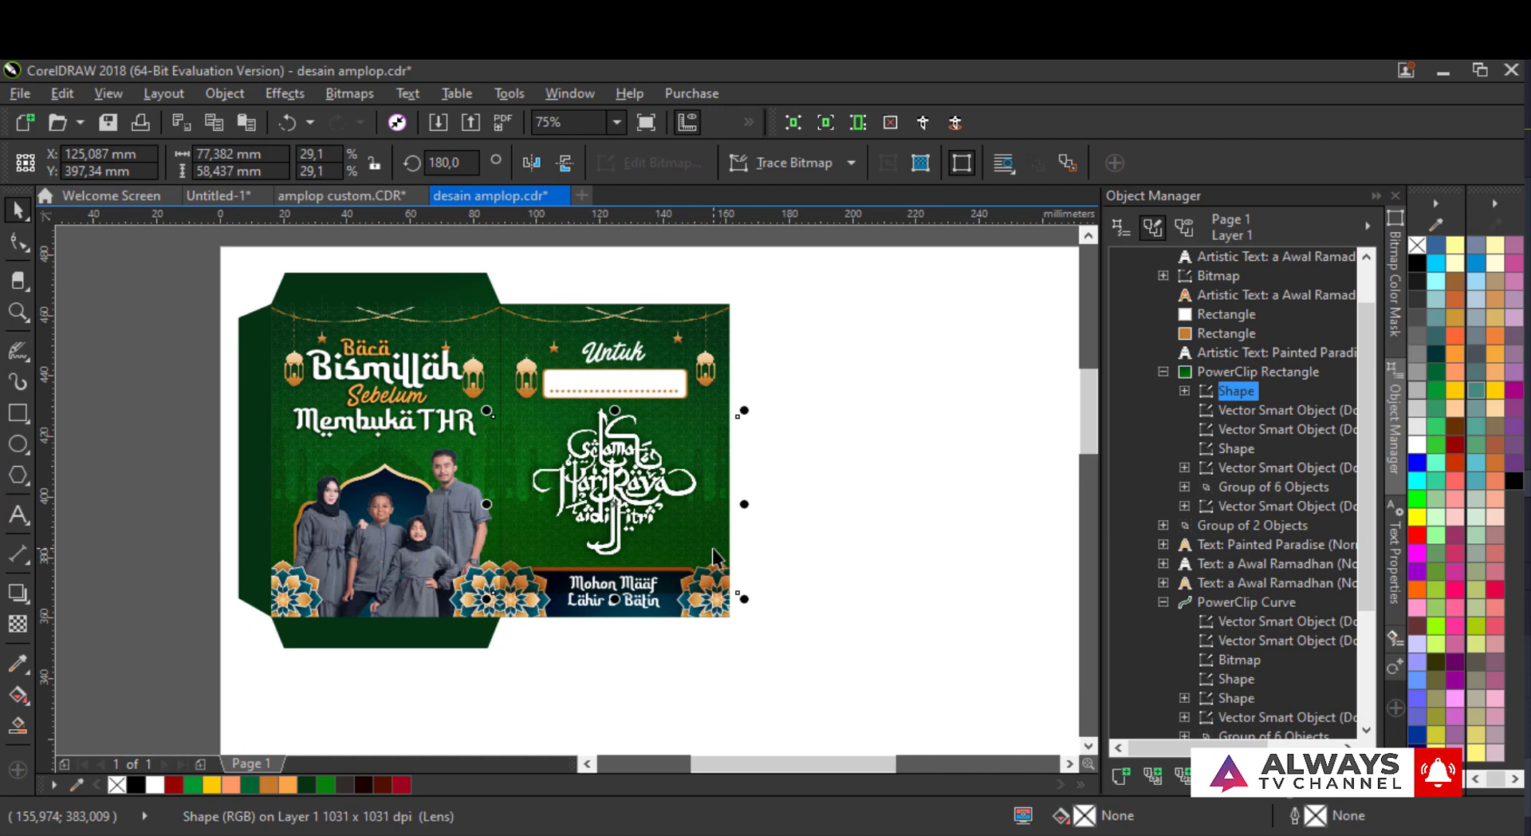
key("ctrl+Page_Down")
key("ctrl+Page_Down")
key("ctrl+Page_Down")
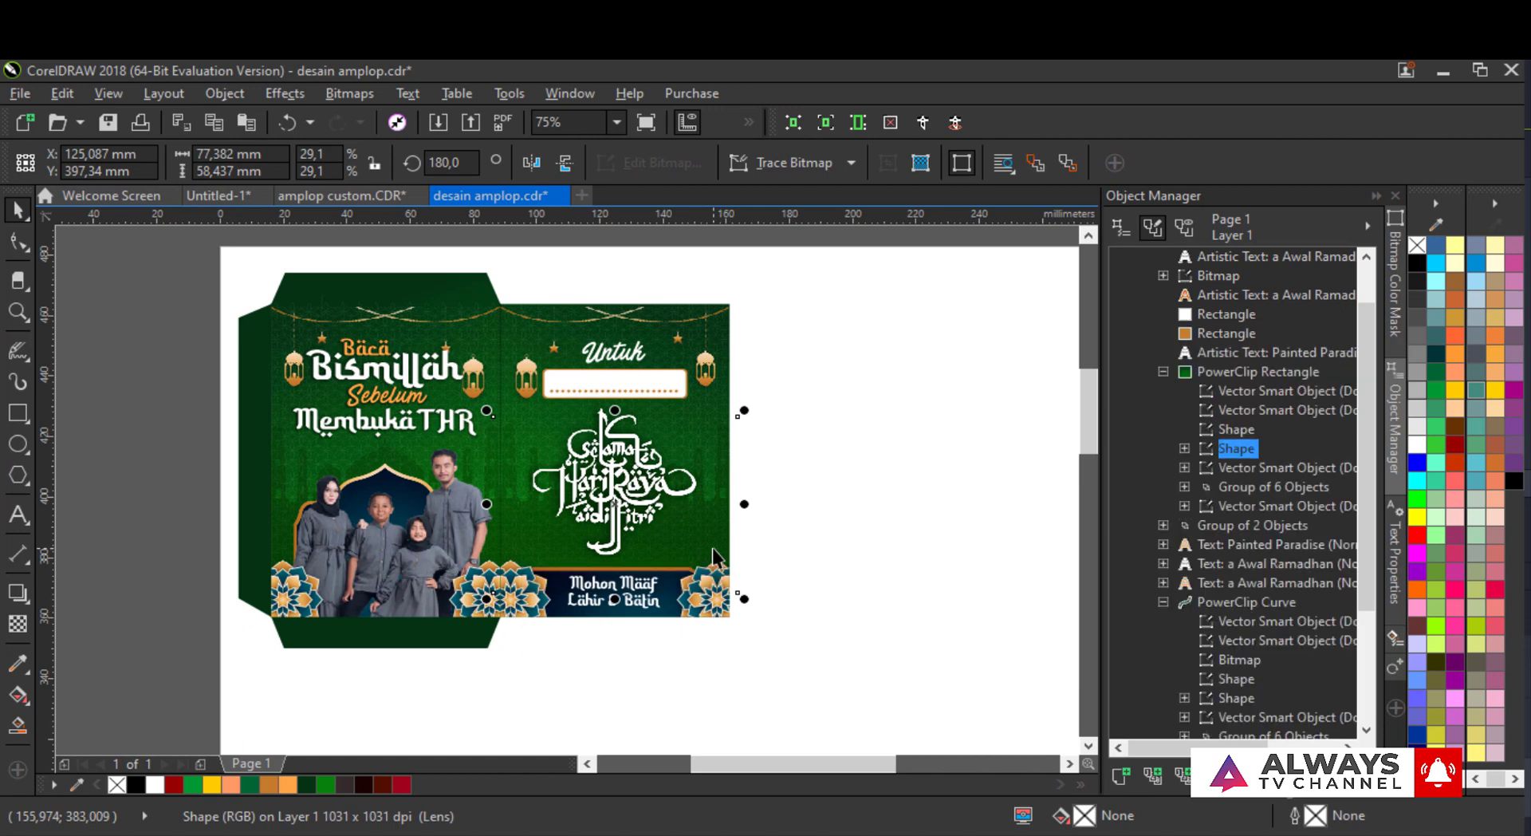
left_click(859, 605)
left_click_drag(856, 613, 841, 598)
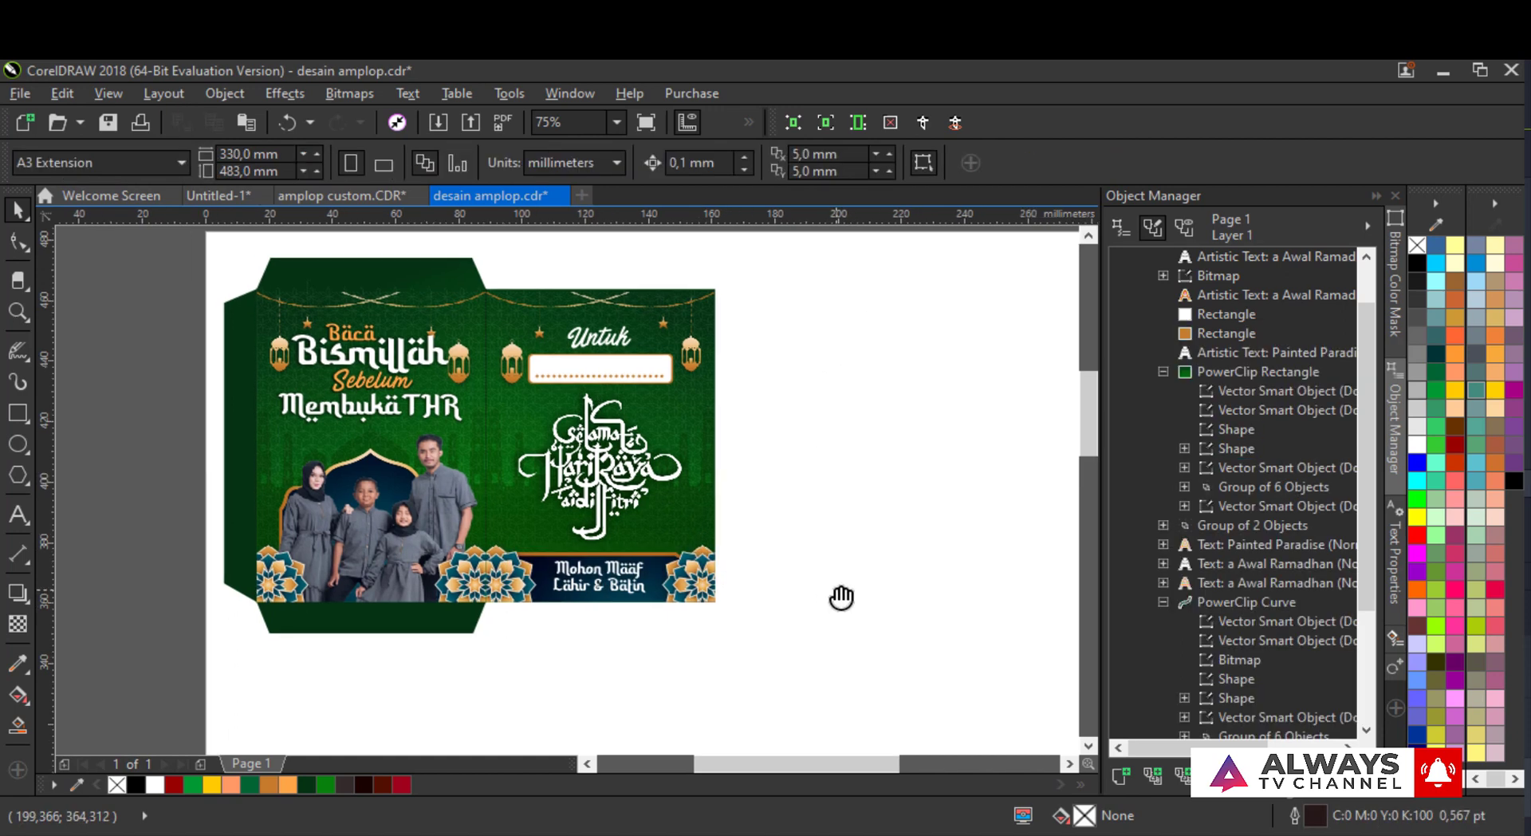
- Duplicate the whole envelope about 160 mm to the right of the original on the same page
left_click_drag(817, 676, 205, 247)
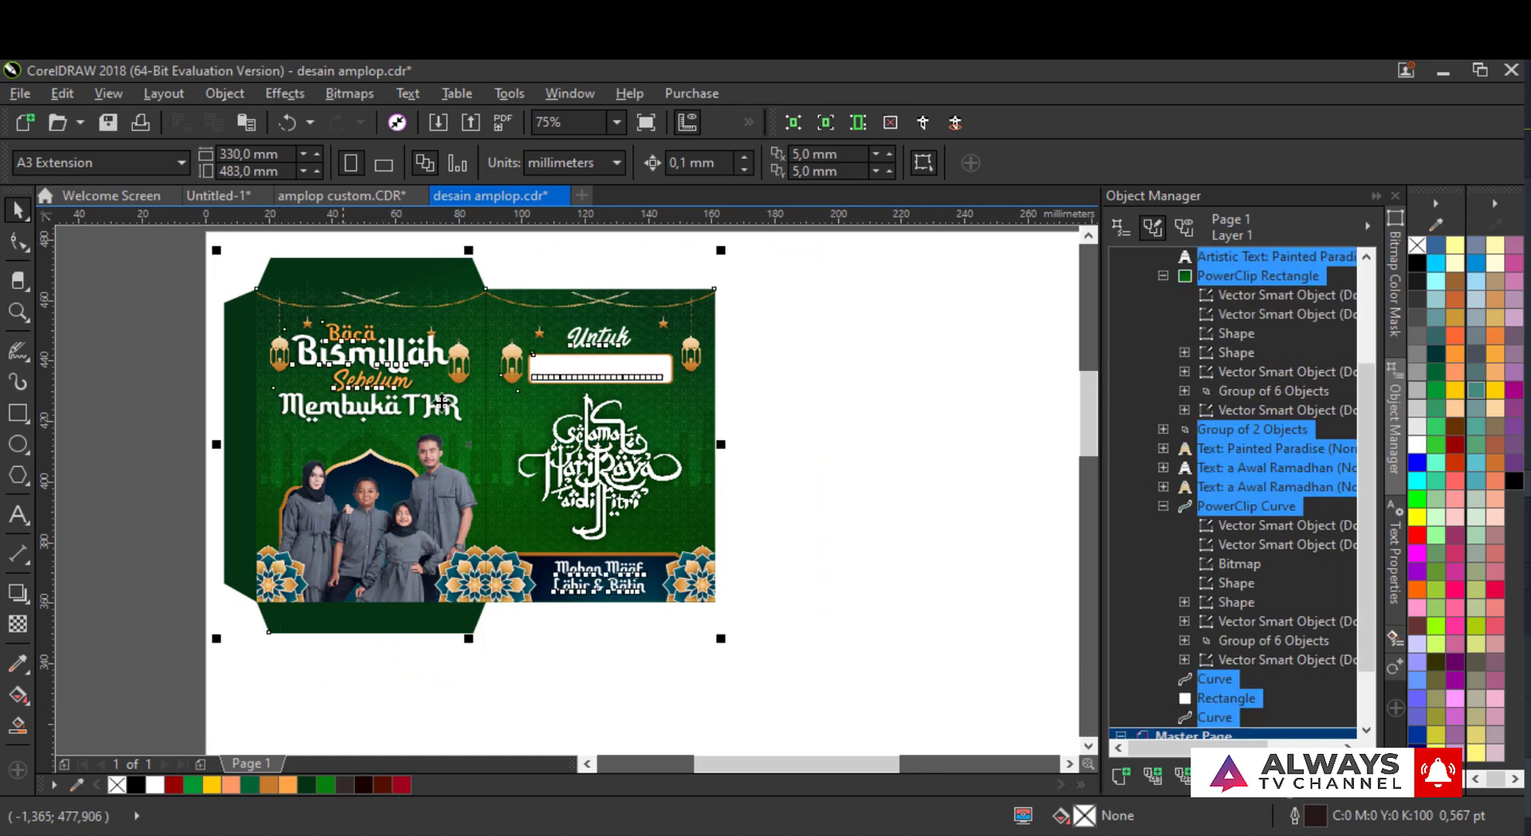
left_click_drag(469, 414, 406, 410)
scroll(257, 396, "down", 2)
left_click_drag(257, 399, 517, 415)
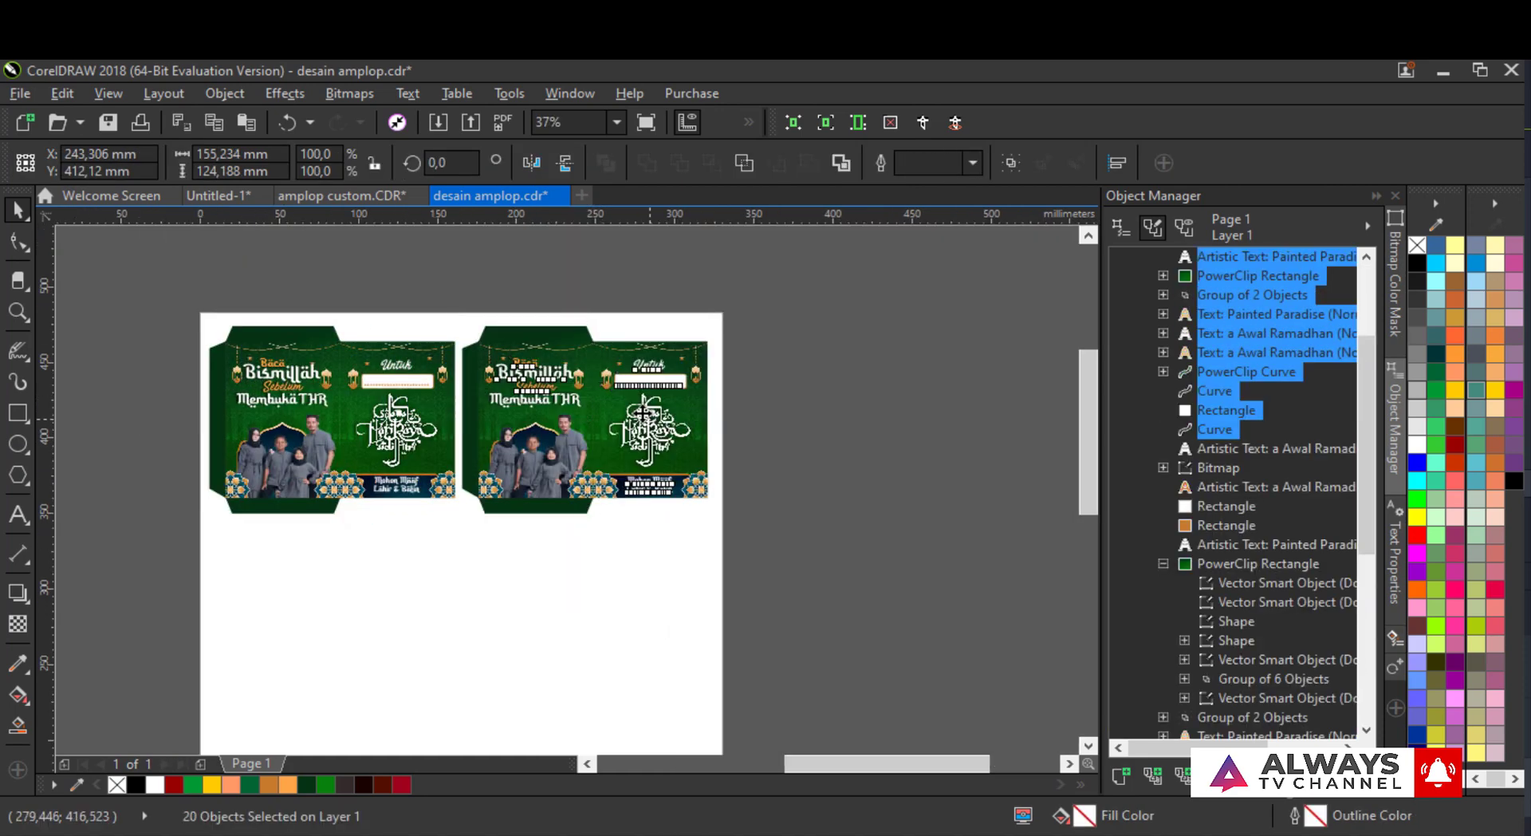
scroll(629, 413, "up", 2)
left_click(899, 366)
- Start a Hue/Saturation/Lightness adjustment on the copy's front and back panels with hue -109, saturation 35 and lightness 22
left_click(471, 283)
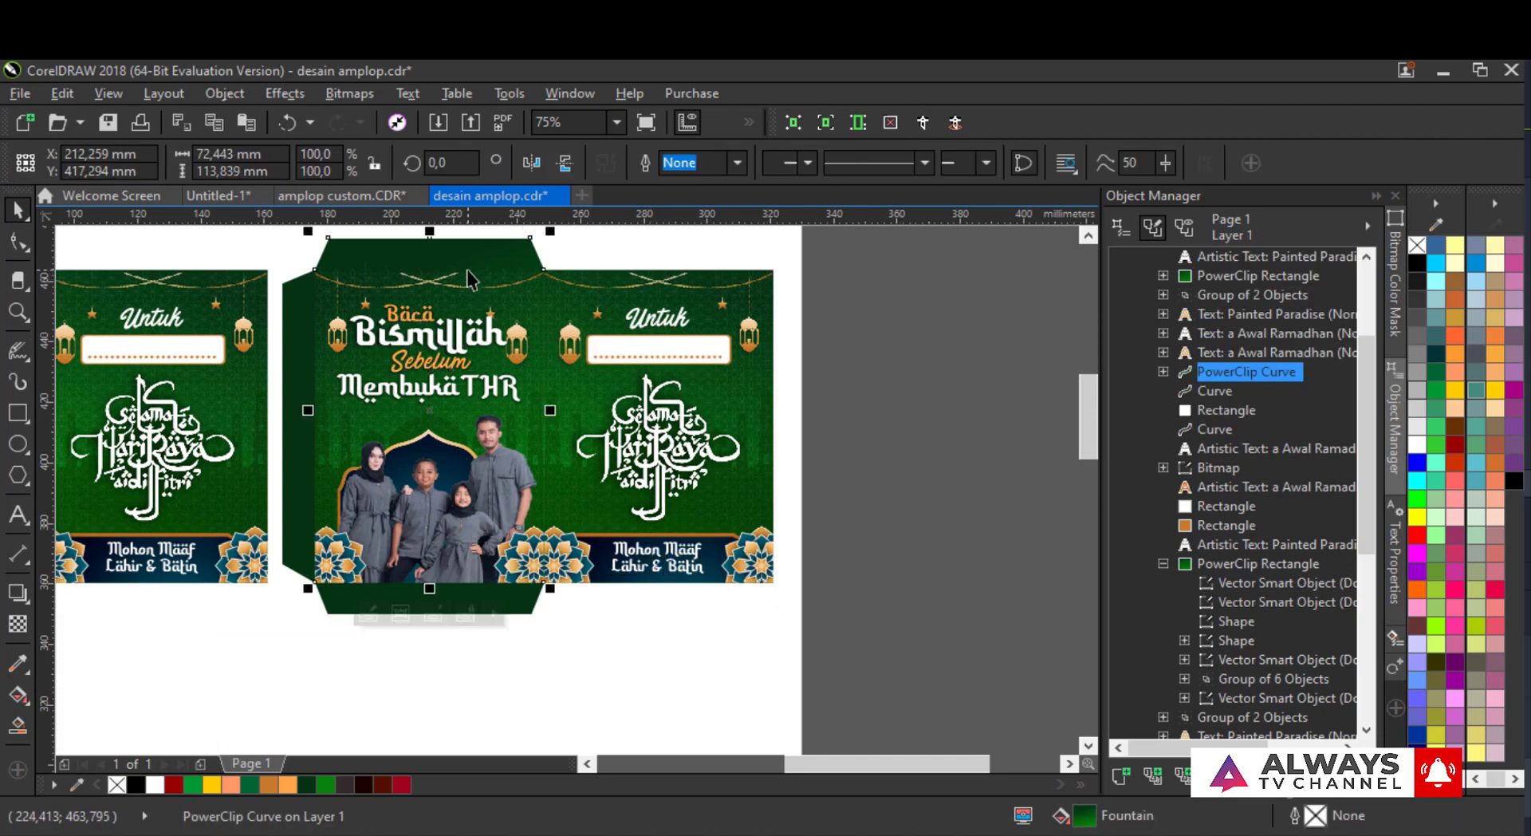
left_click(539, 282, "shift")
left_click(225, 94)
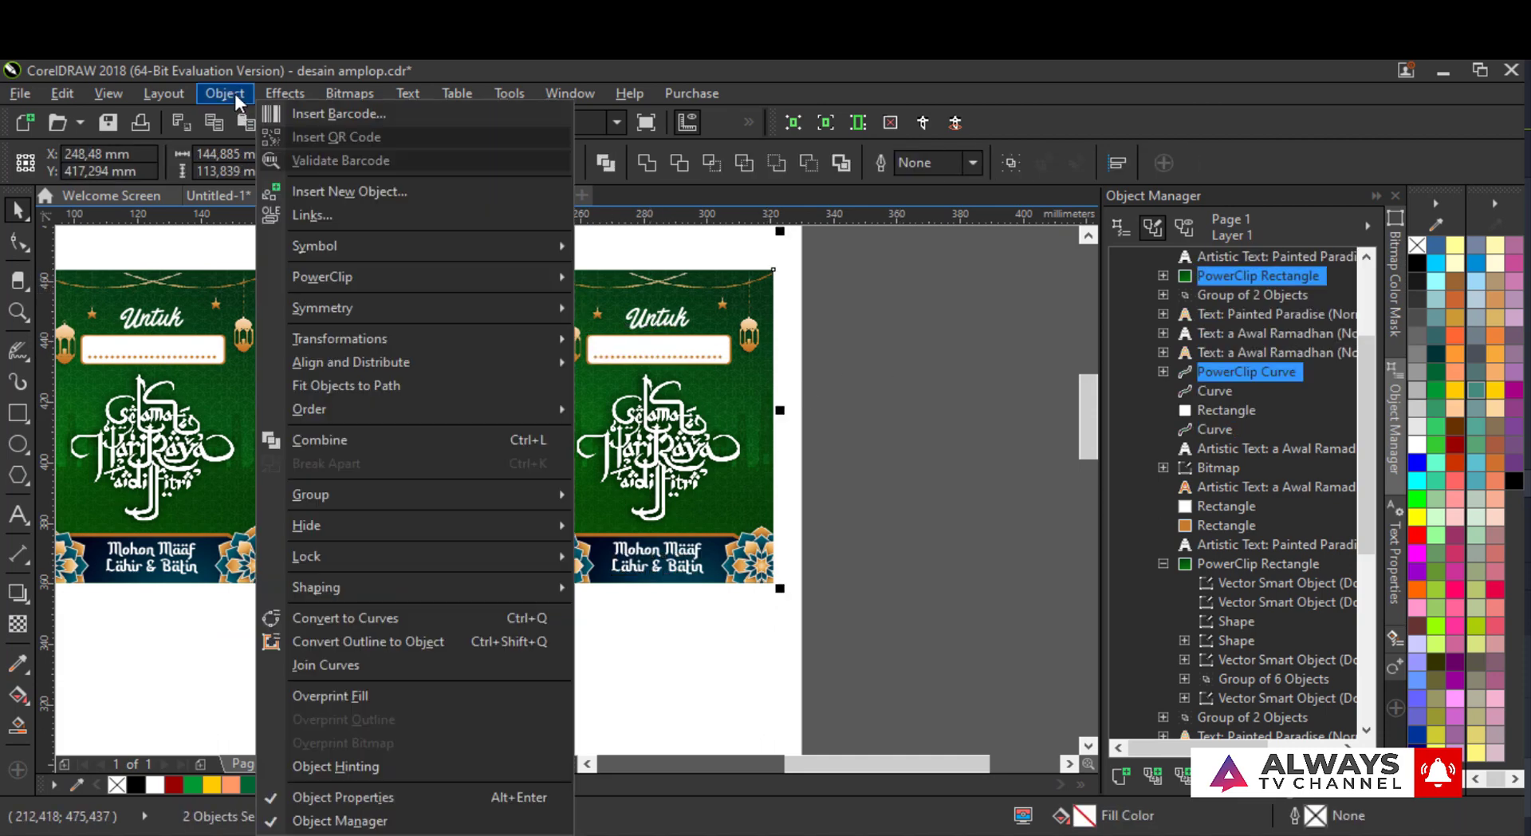
mouse_move(296, 92)
mouse_move(313, 120)
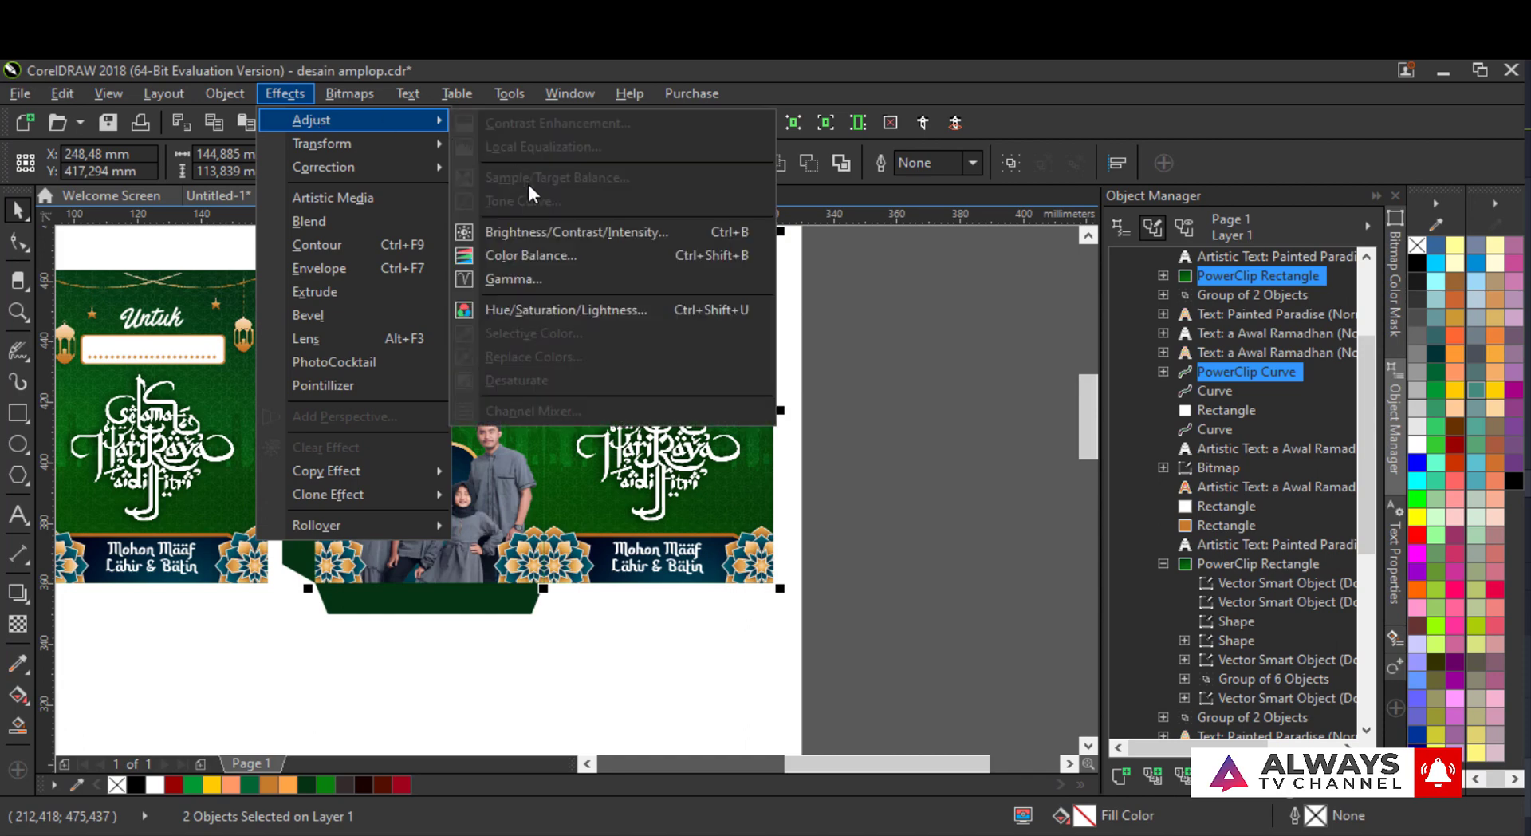
left_click(550, 308)
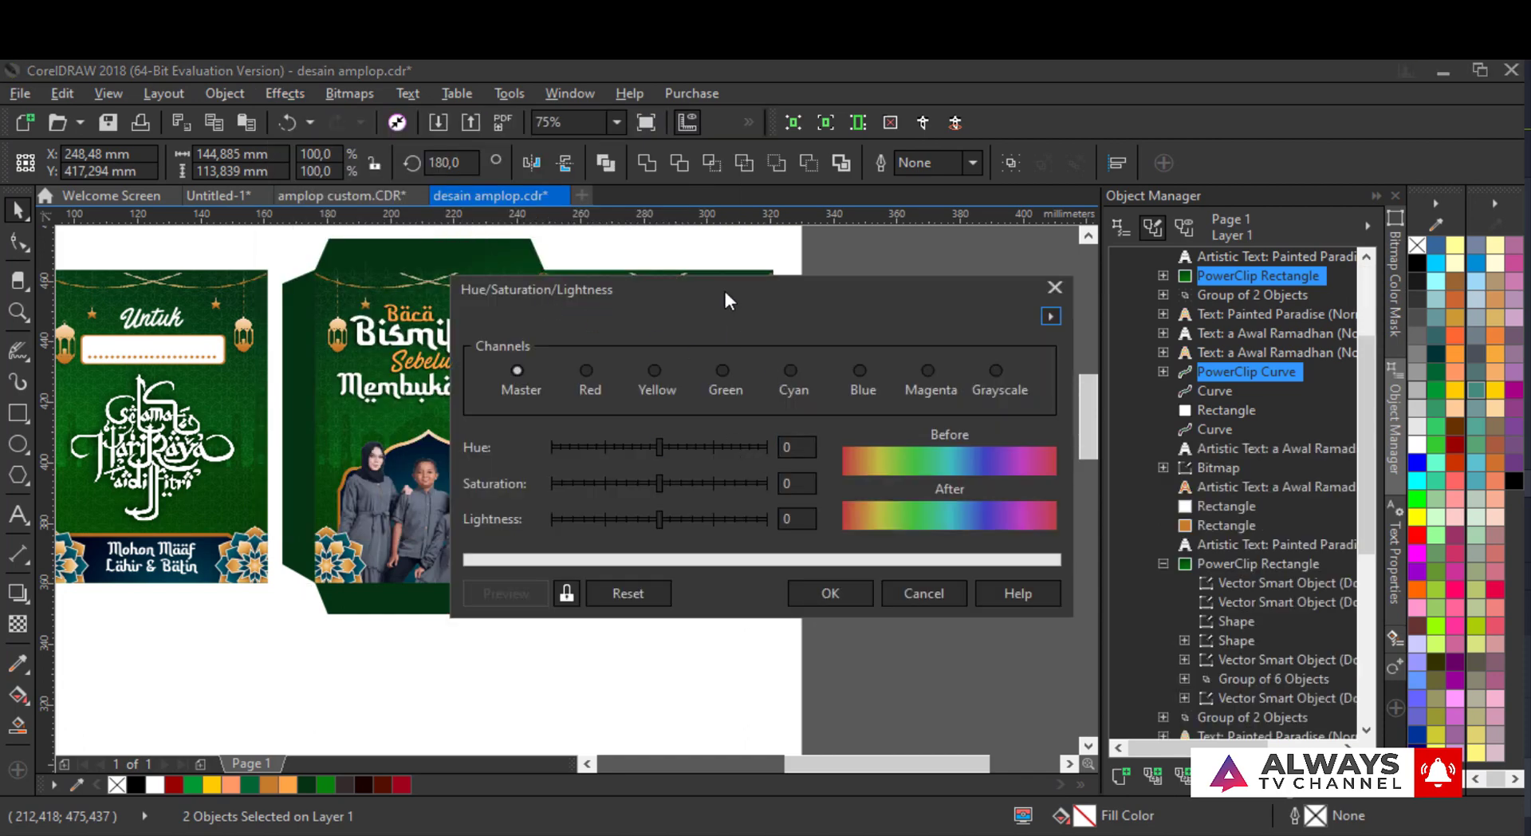
left_click_drag(724, 288, 927, 303)
left_click_drag(814, 461, 798, 460)
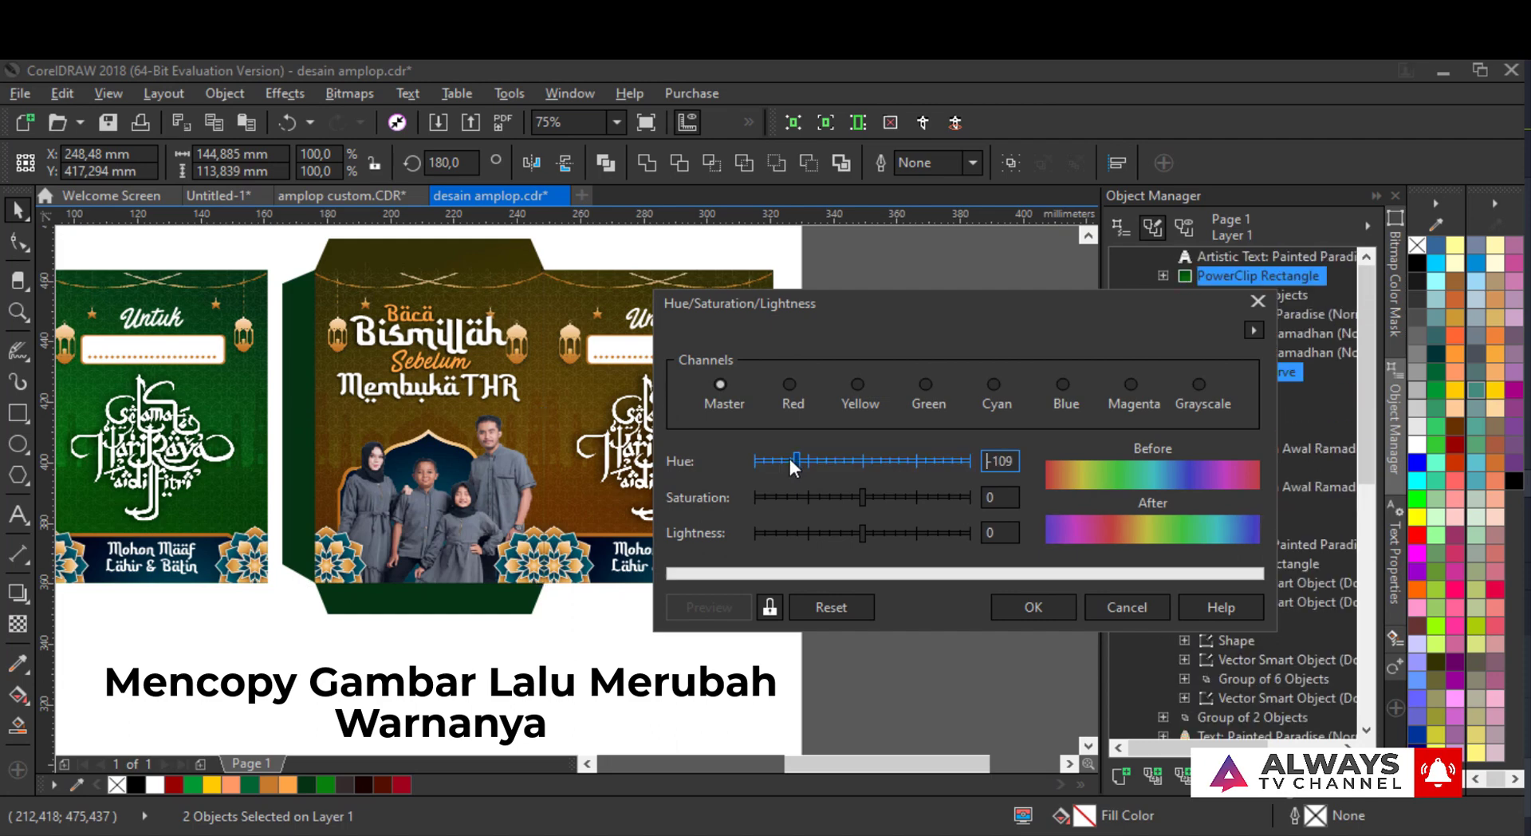
left_click(901, 497)
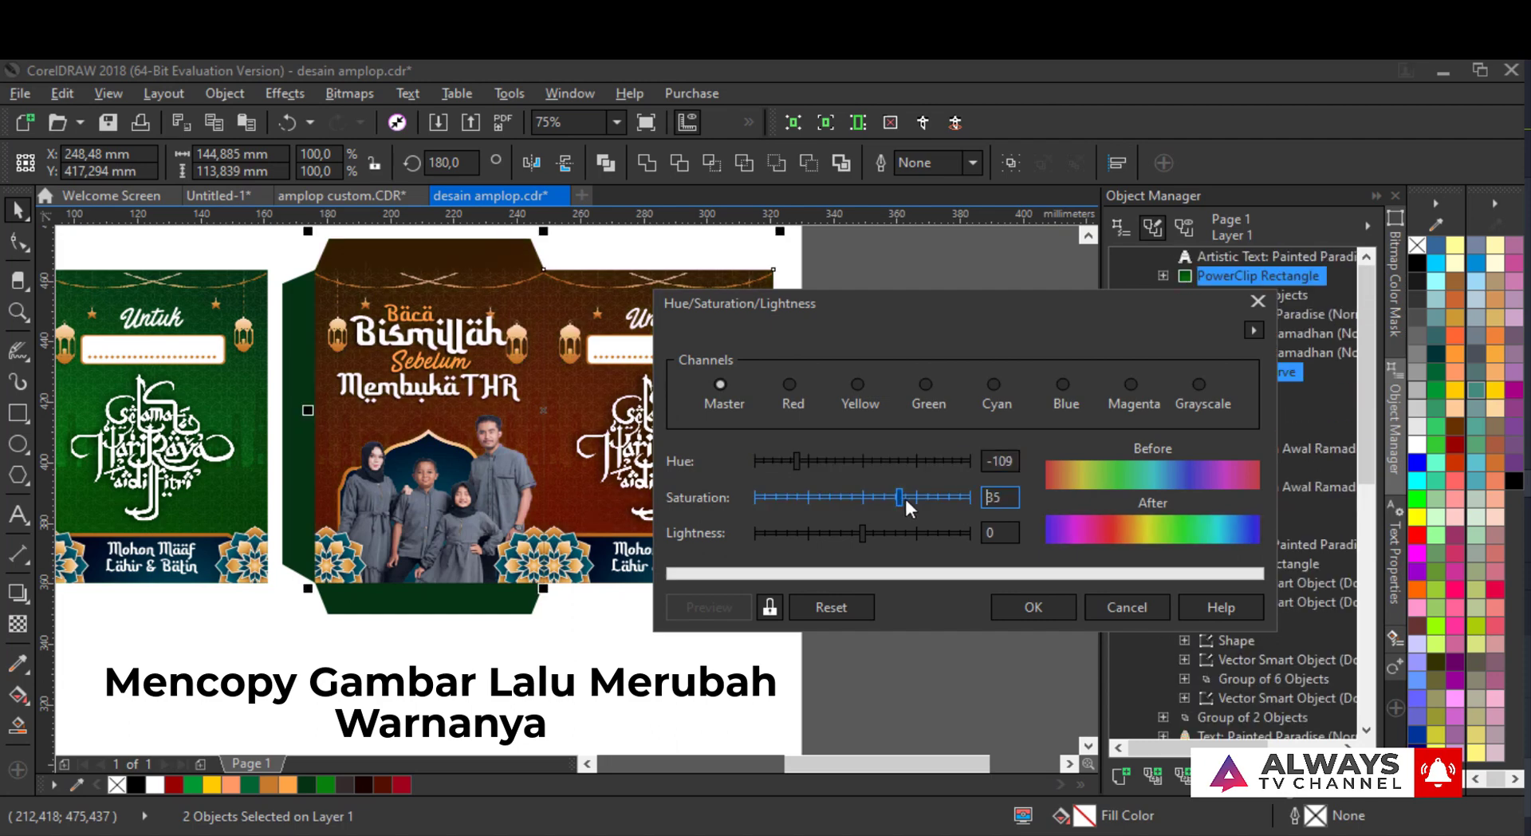
left_click(888, 529)
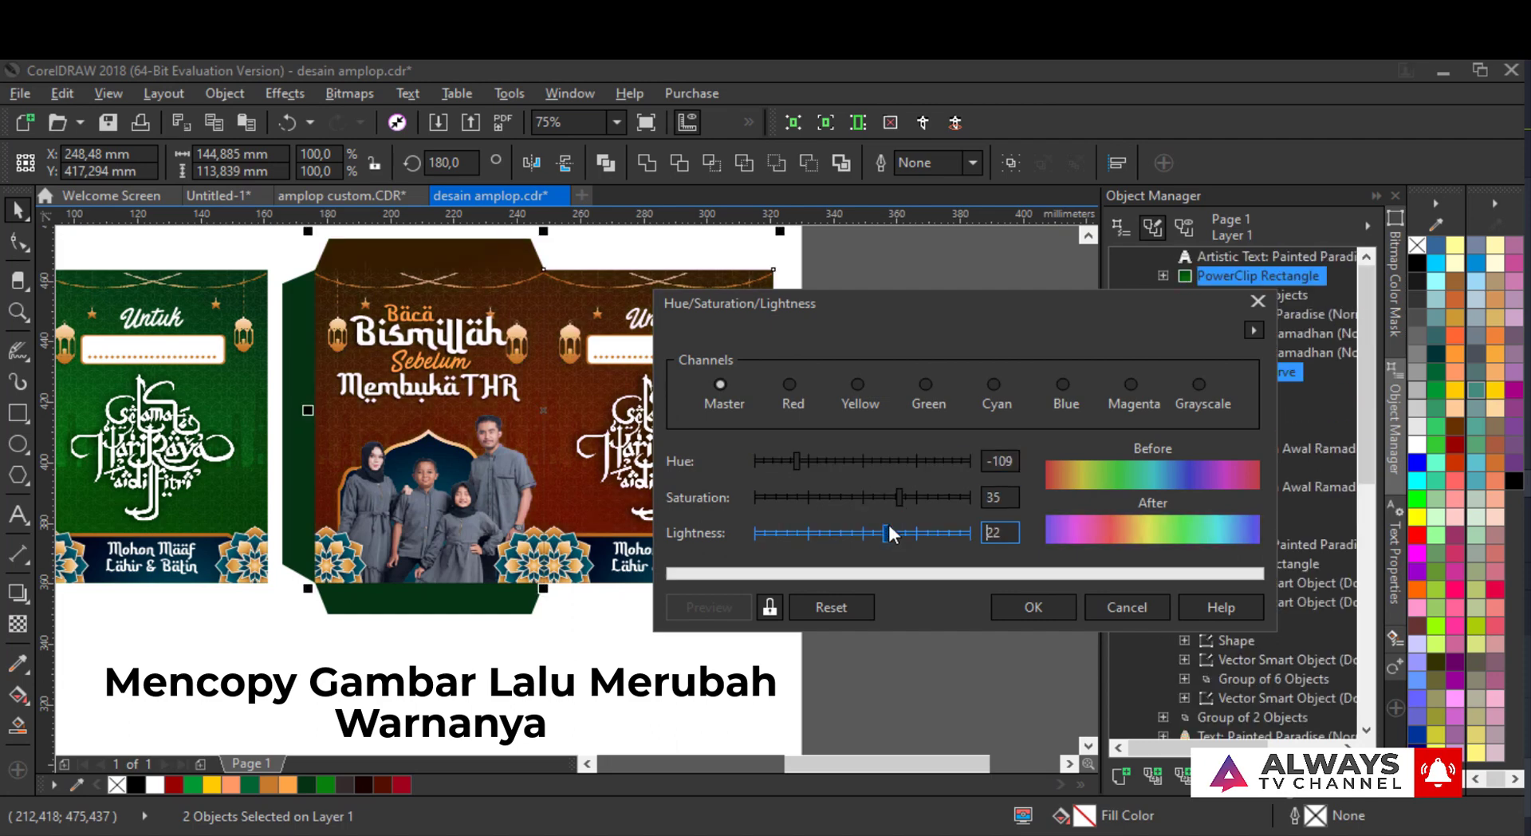
- Refine the adjustment to a red tone with hue -126, saturation 46 and lightness 12, and apply it
left_click(907, 497)
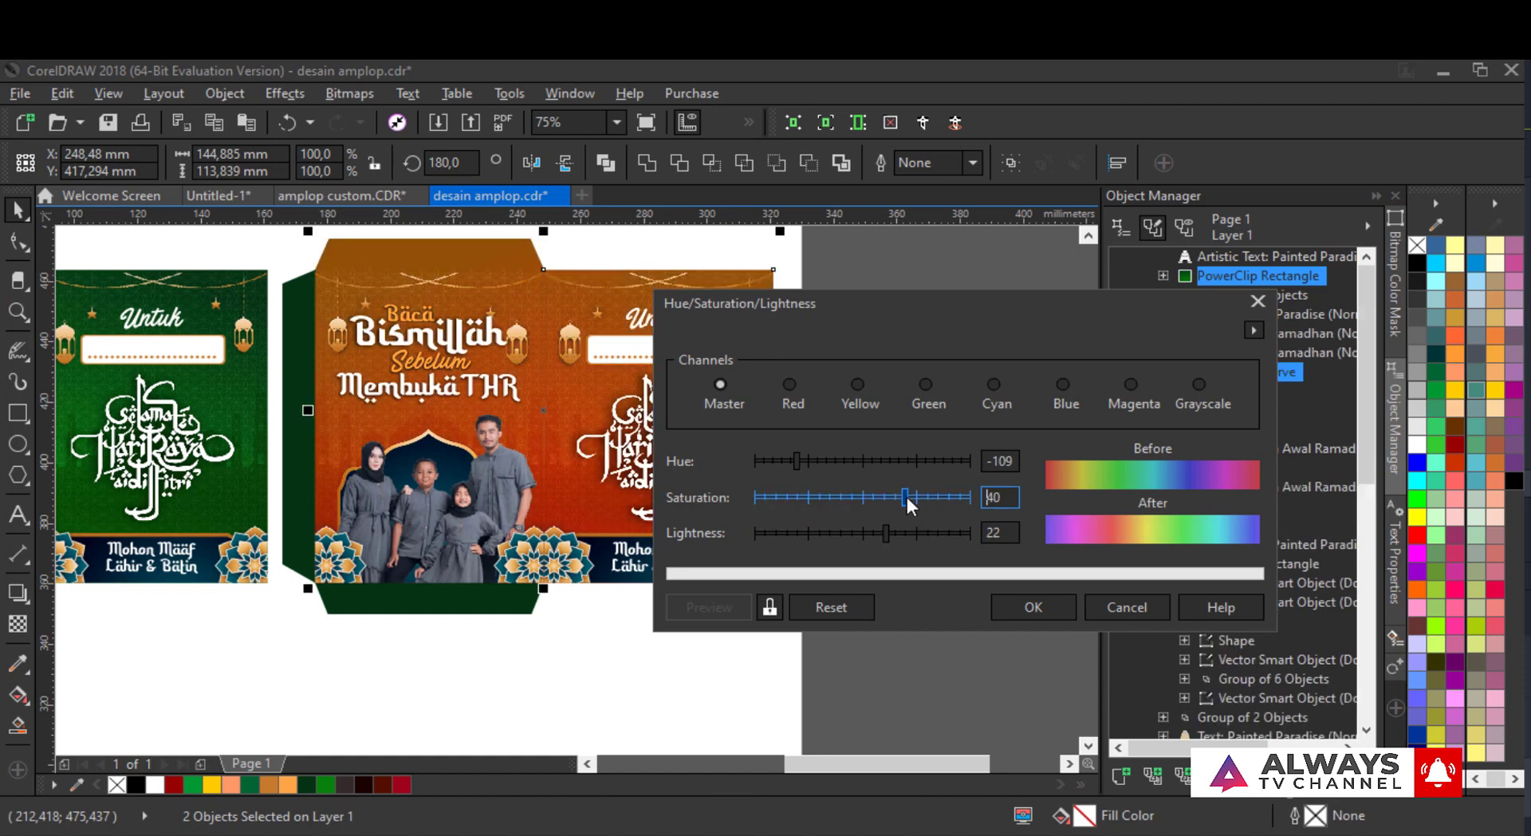
left_click_drag(885, 532, 877, 531)
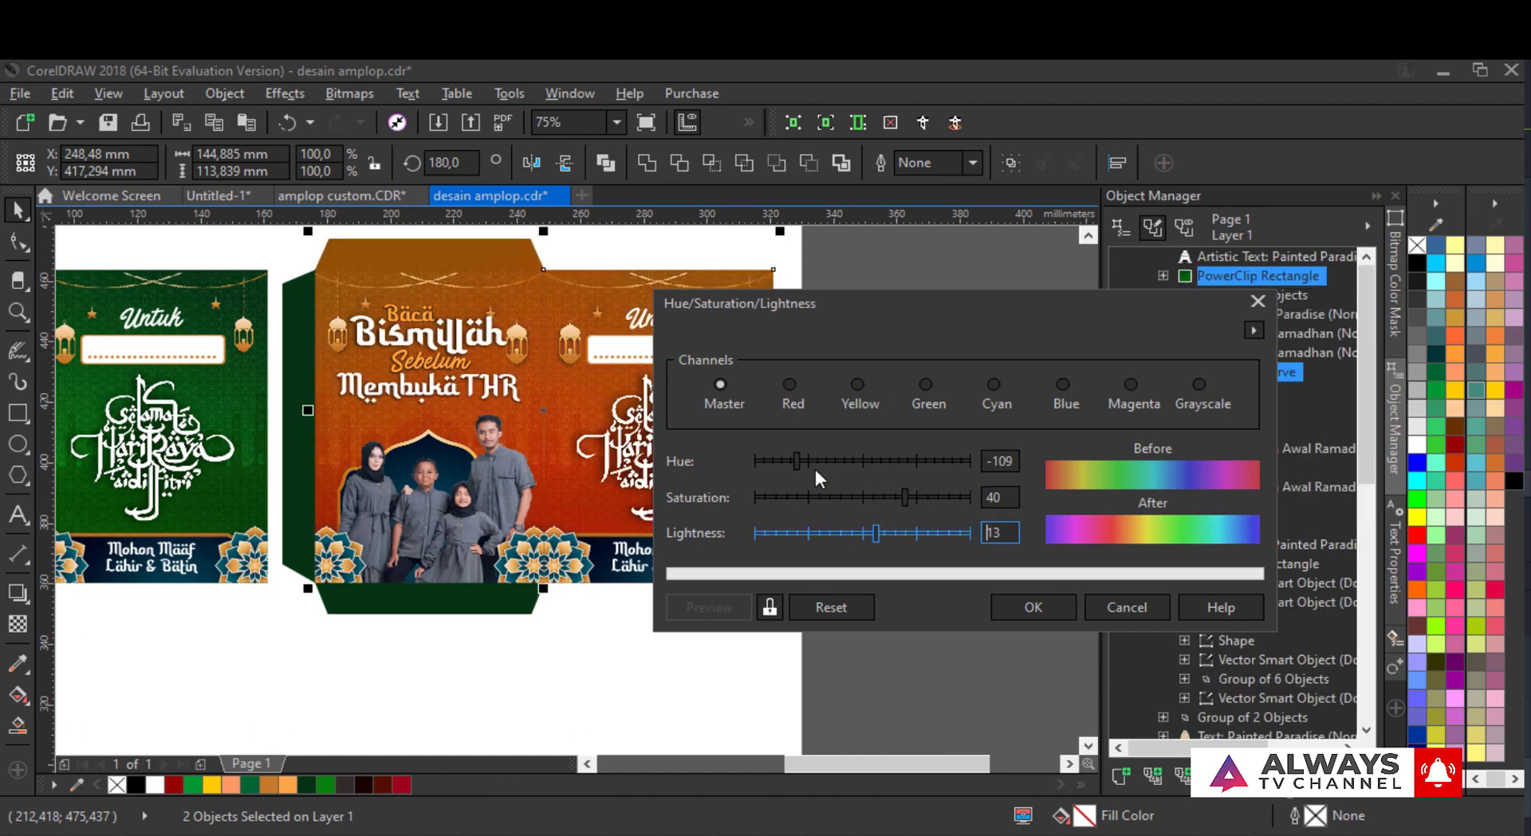
left_click_drag(803, 453, 786, 460)
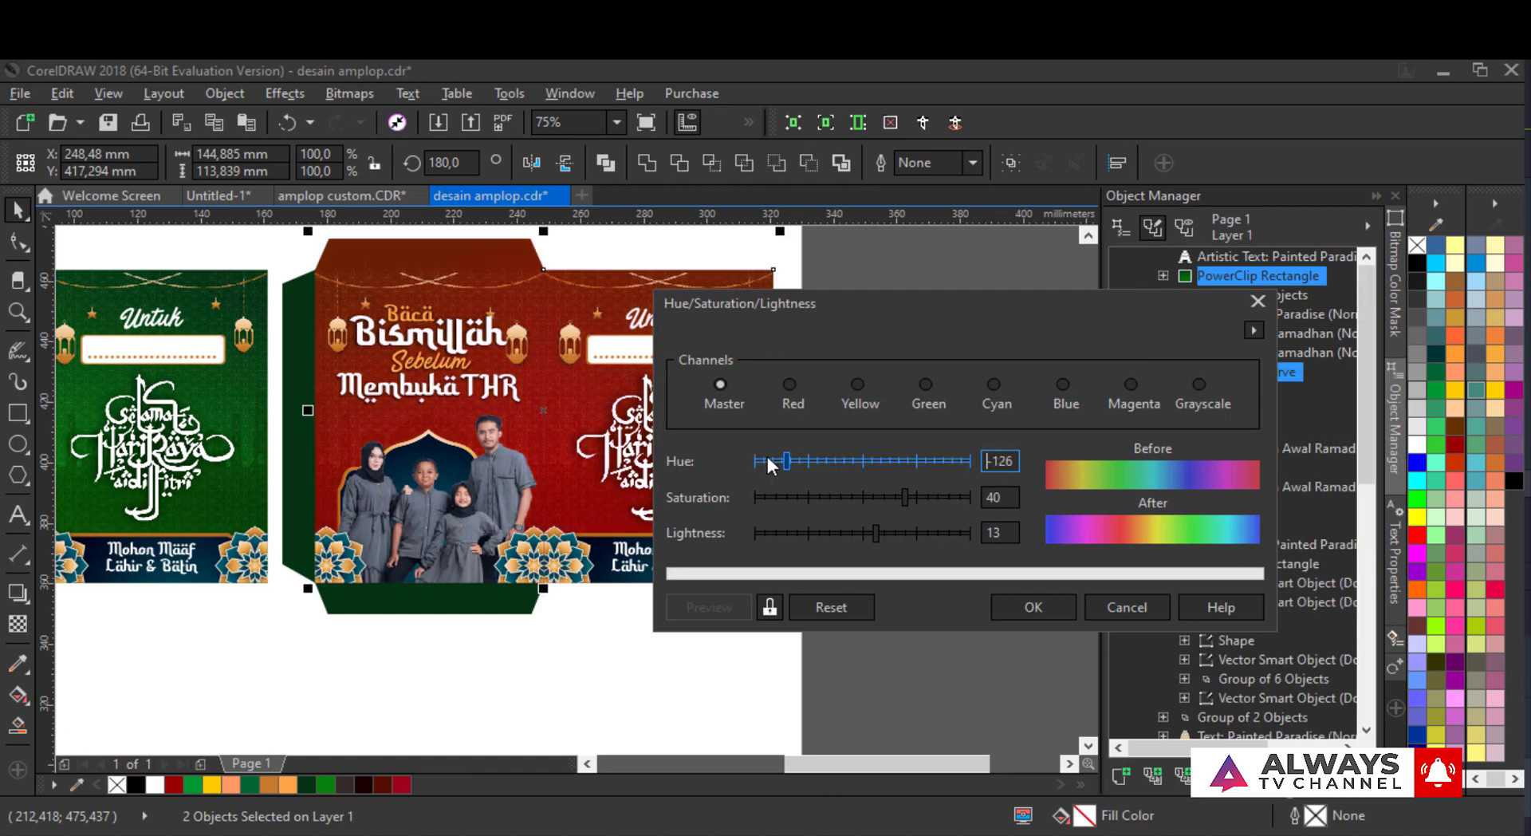
mouse_move(877, 533)
left_mouse_down()
mouse_move(892, 532)
mouse_move(878, 530)
left_mouse_up()
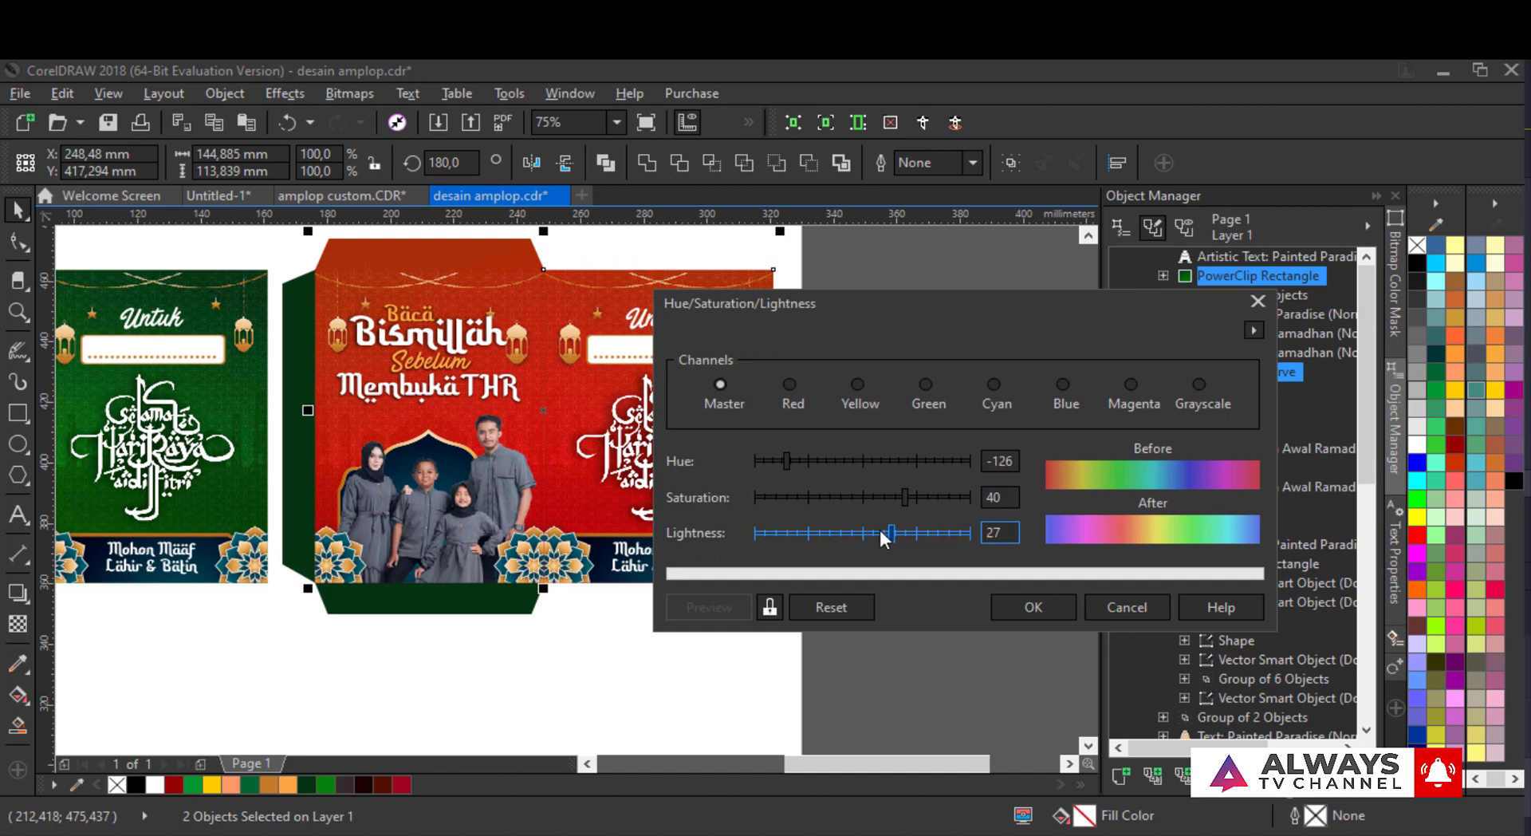
left_click(912, 491)
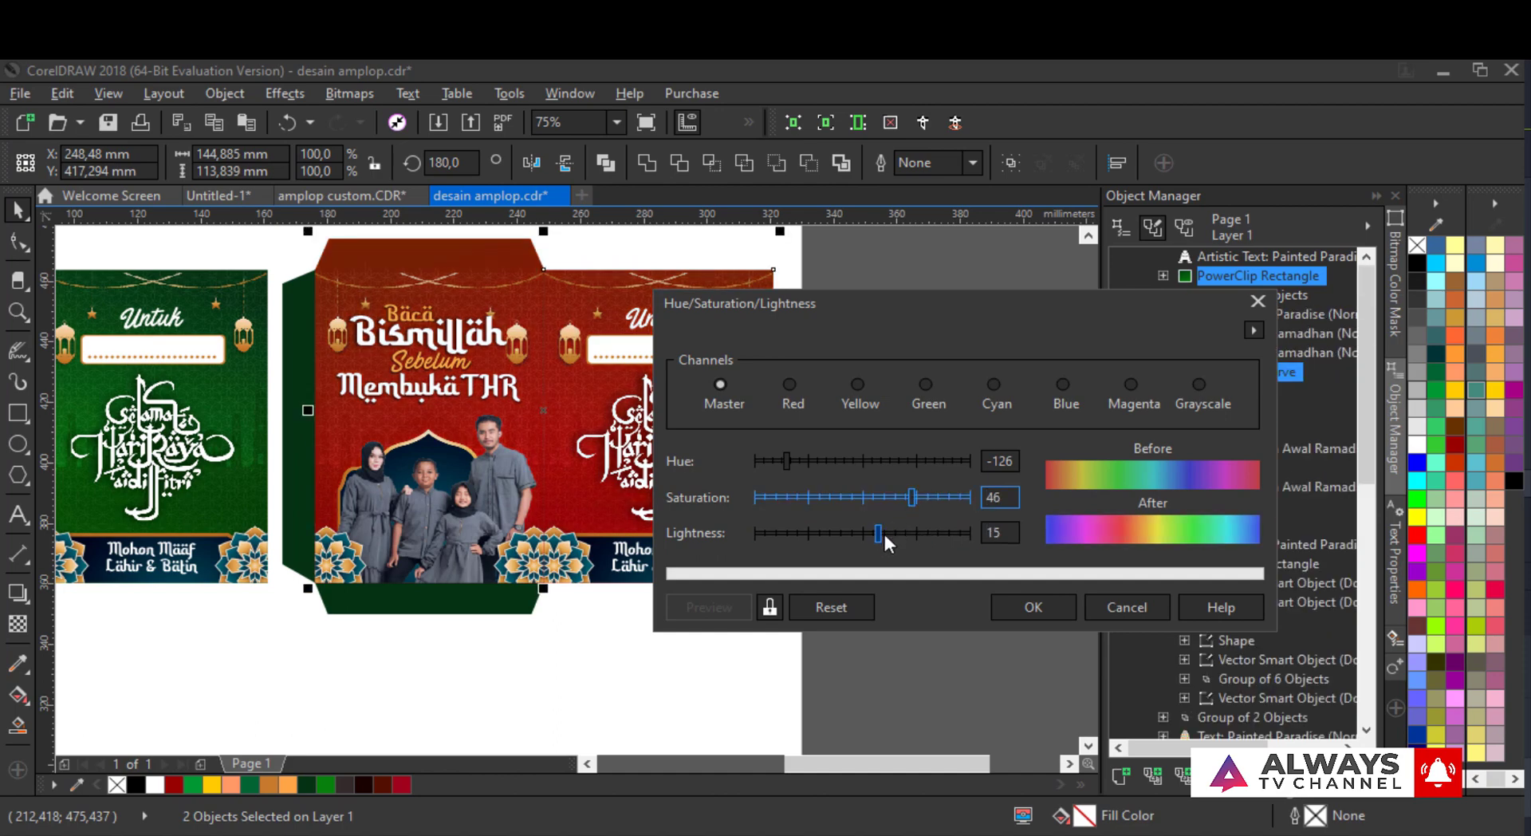
left_click_drag(883, 533, 877, 533)
mouse_move(786, 460)
left_mouse_down()
mouse_move(773, 460)
mouse_move(787, 458)
left_mouse_up()
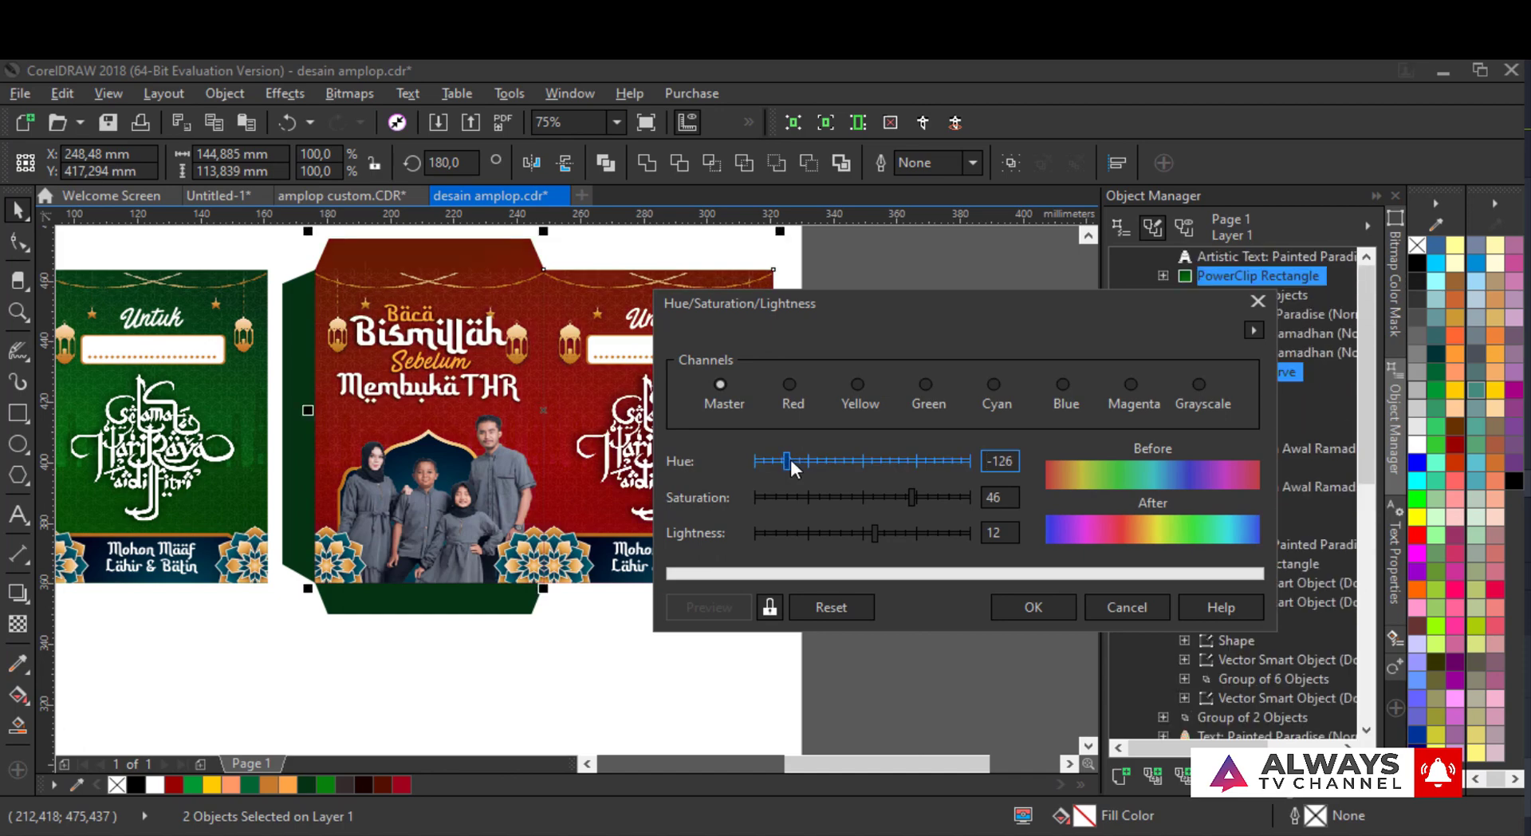
left_click(1006, 604)
- Recolour the bottom and side flaps of the copied envelope red to match its panels
left_click(763, 421)
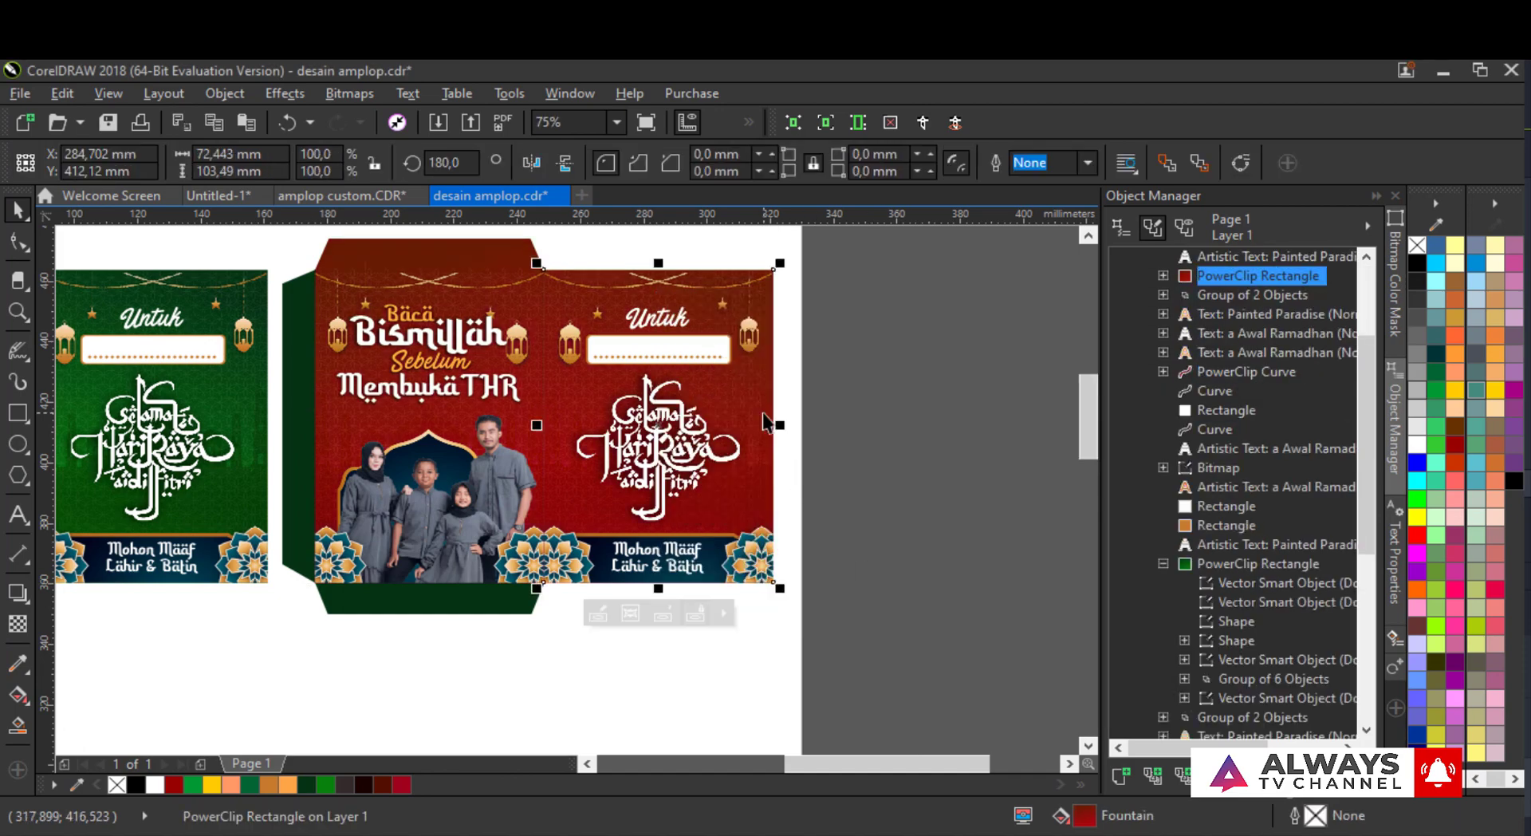
left_click_drag(471, 606, 594, 591)
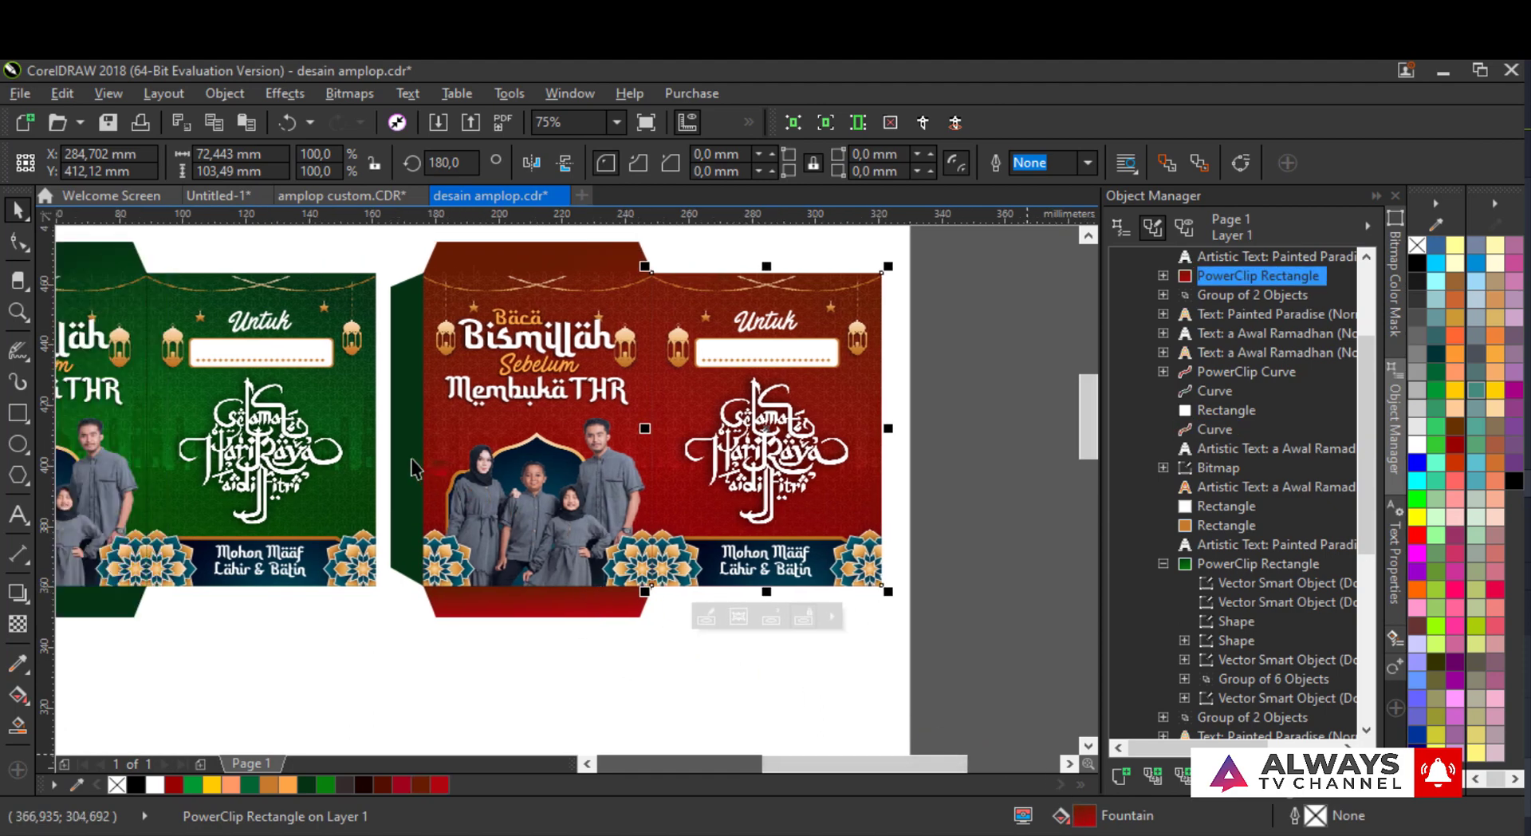
left_click_drag(413, 461, 411, 462)
scroll(864, 434, "down", 1)
scroll(602, 422, "up", 1)
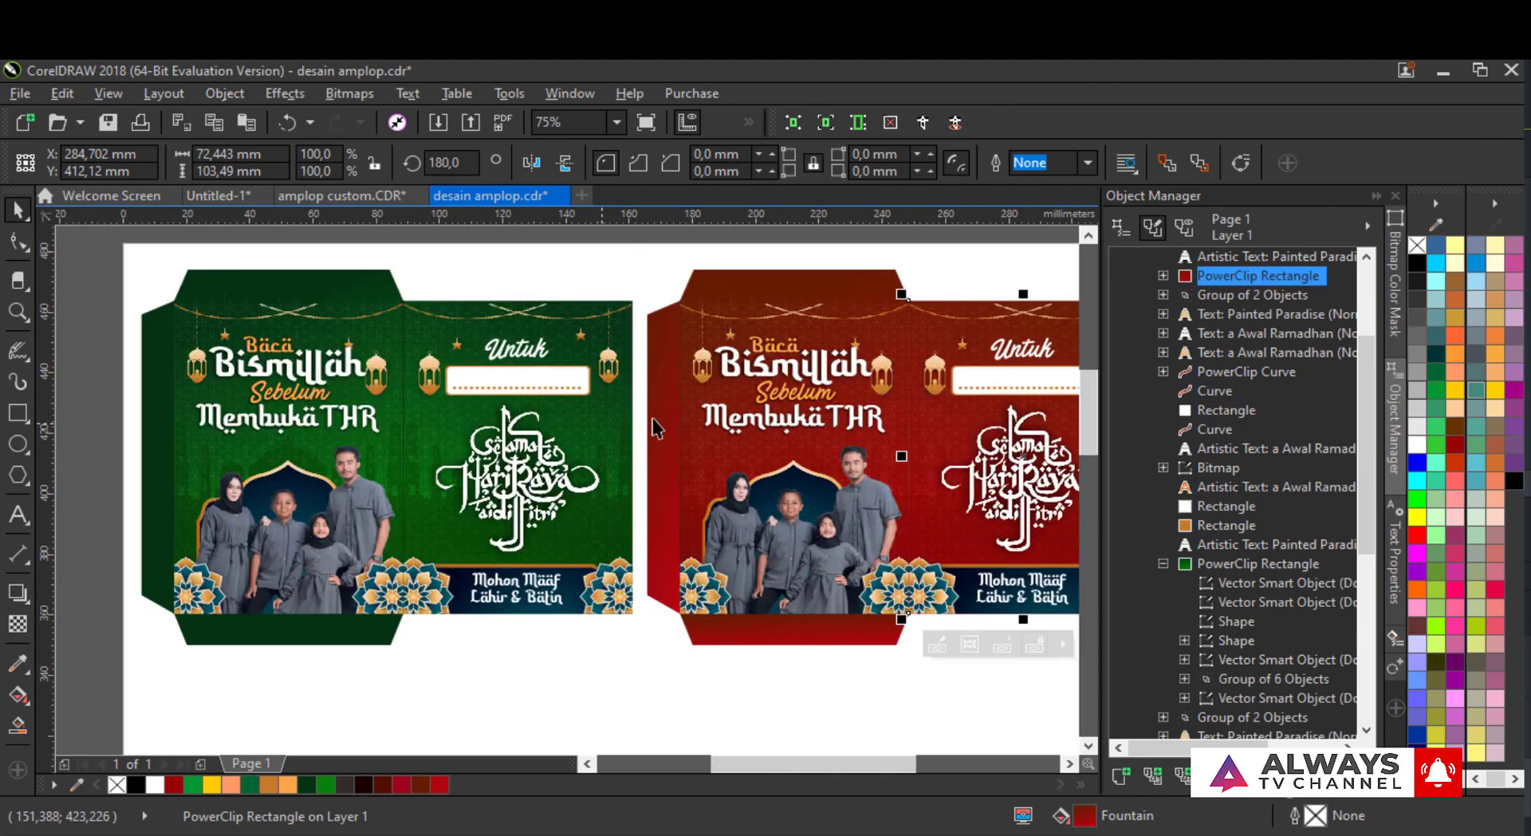
- Duplicate the green and red envelopes together about 127 mm below the originals
scroll(518, 360, "down", 1)
left_click_drag(298, 284, 789, 473)
scroll(765, 478, "up", 1)
left_click_drag(728, 547, 728, 690)
left_click_drag(729, 692, 729, 685)
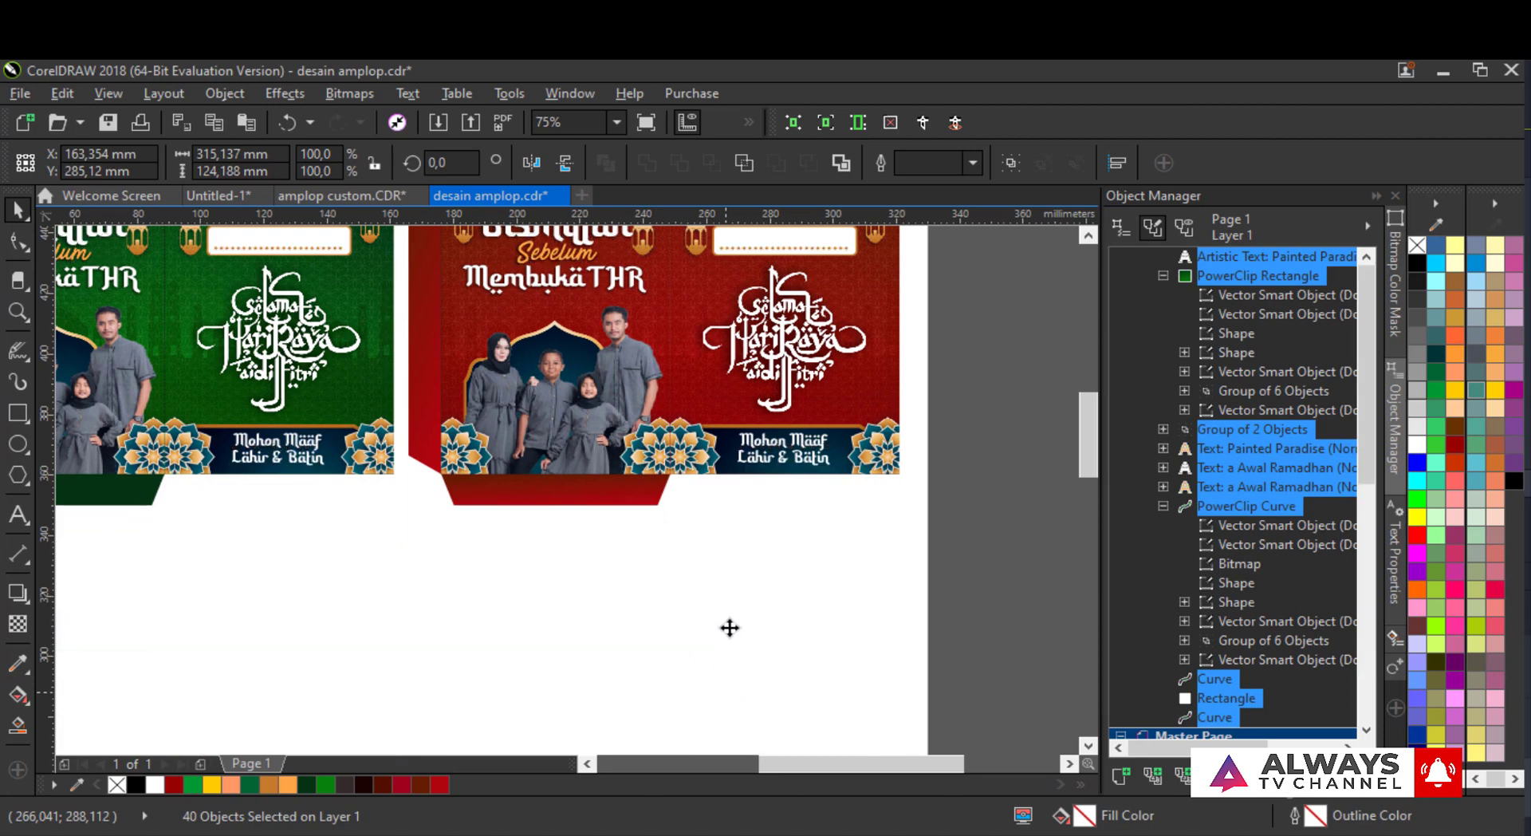
left_click_drag(728, 628, 675, 534)
left_click(920, 483)
- Start a Hue/Saturation/Lightness adjustment on the panels and the bottom and side flaps of the lower red envelope
left_click(732, 476)
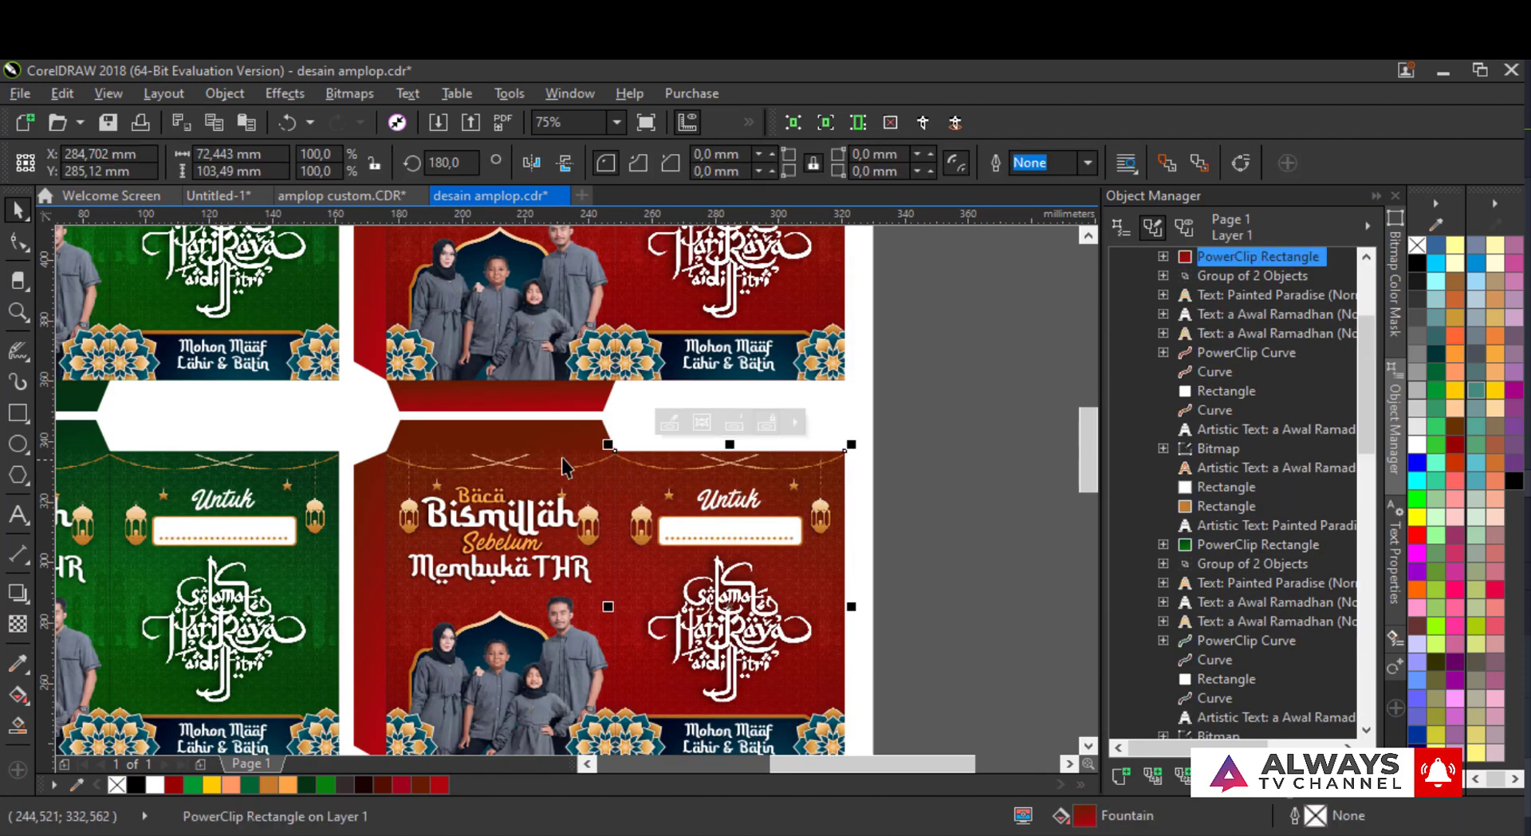
left_click(543, 447, "shift")
scroll(543, 450, "down", 2)
scroll(543, 450, "up", 2)
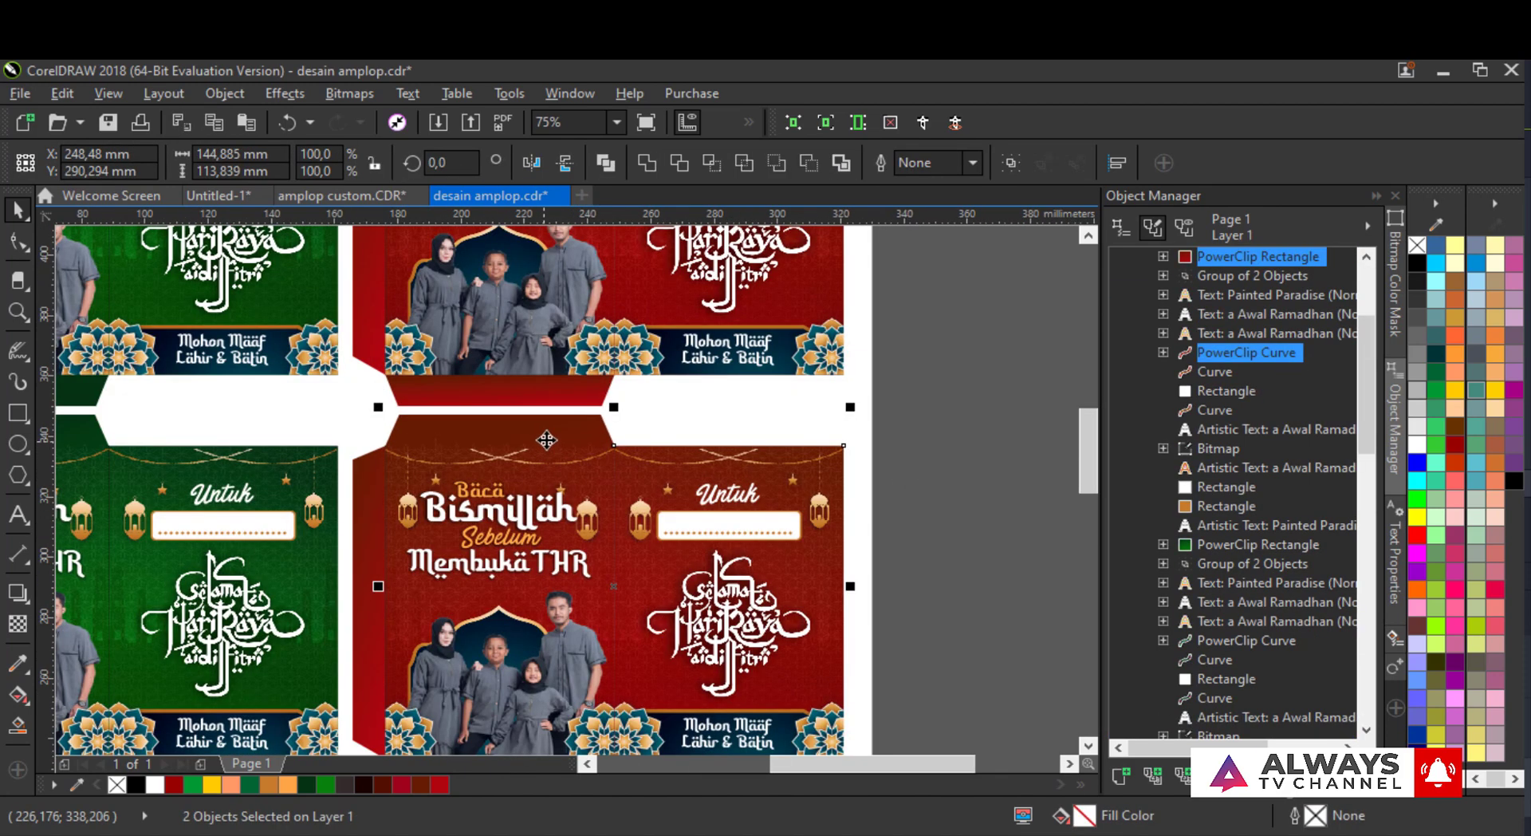
left_click_drag(496, 446, 462, 345)
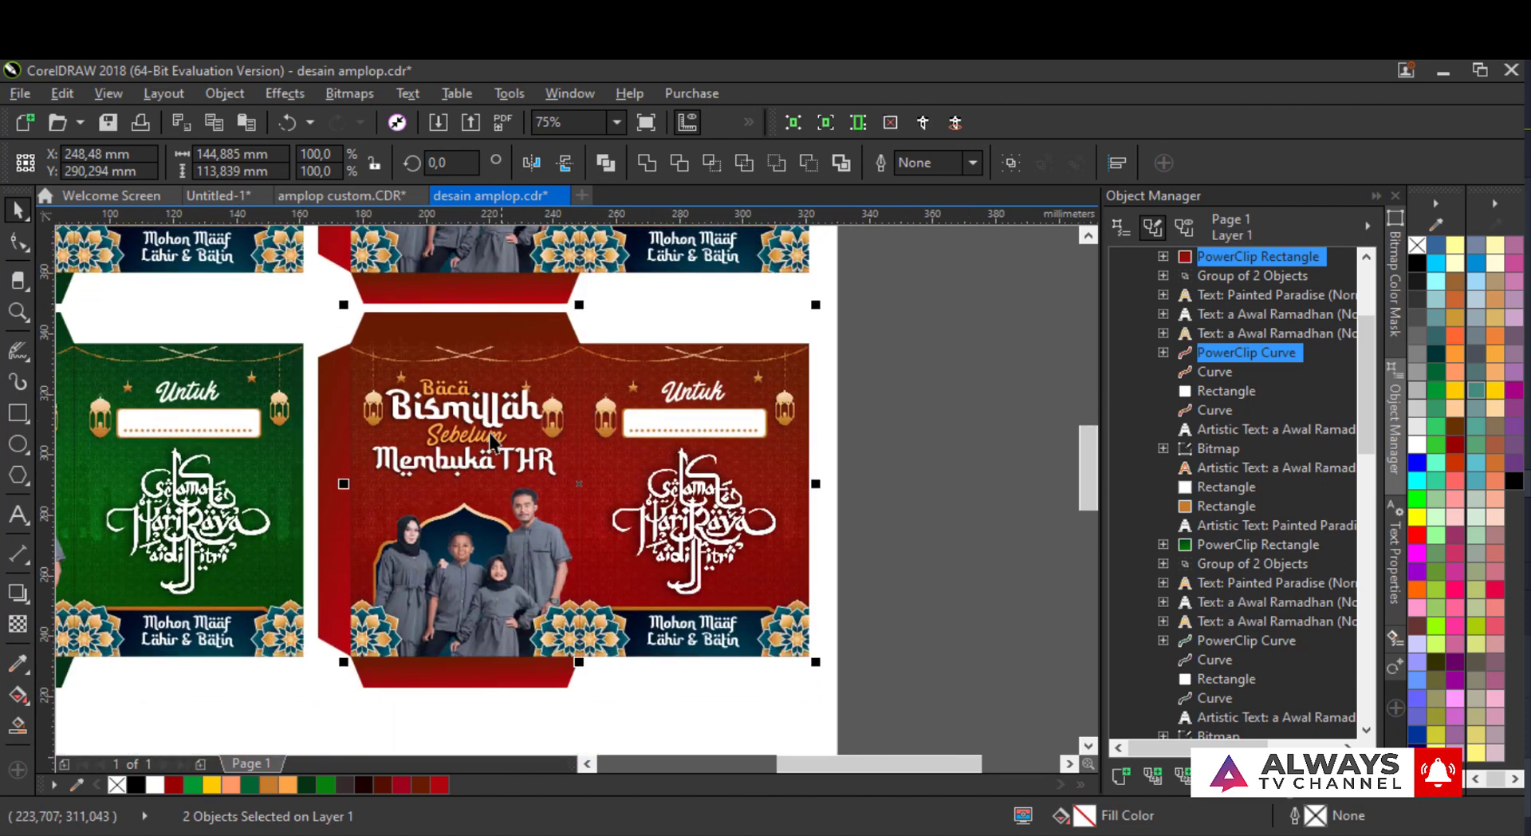
left_click(468, 687, "shift")
left_click(333, 459, "shift")
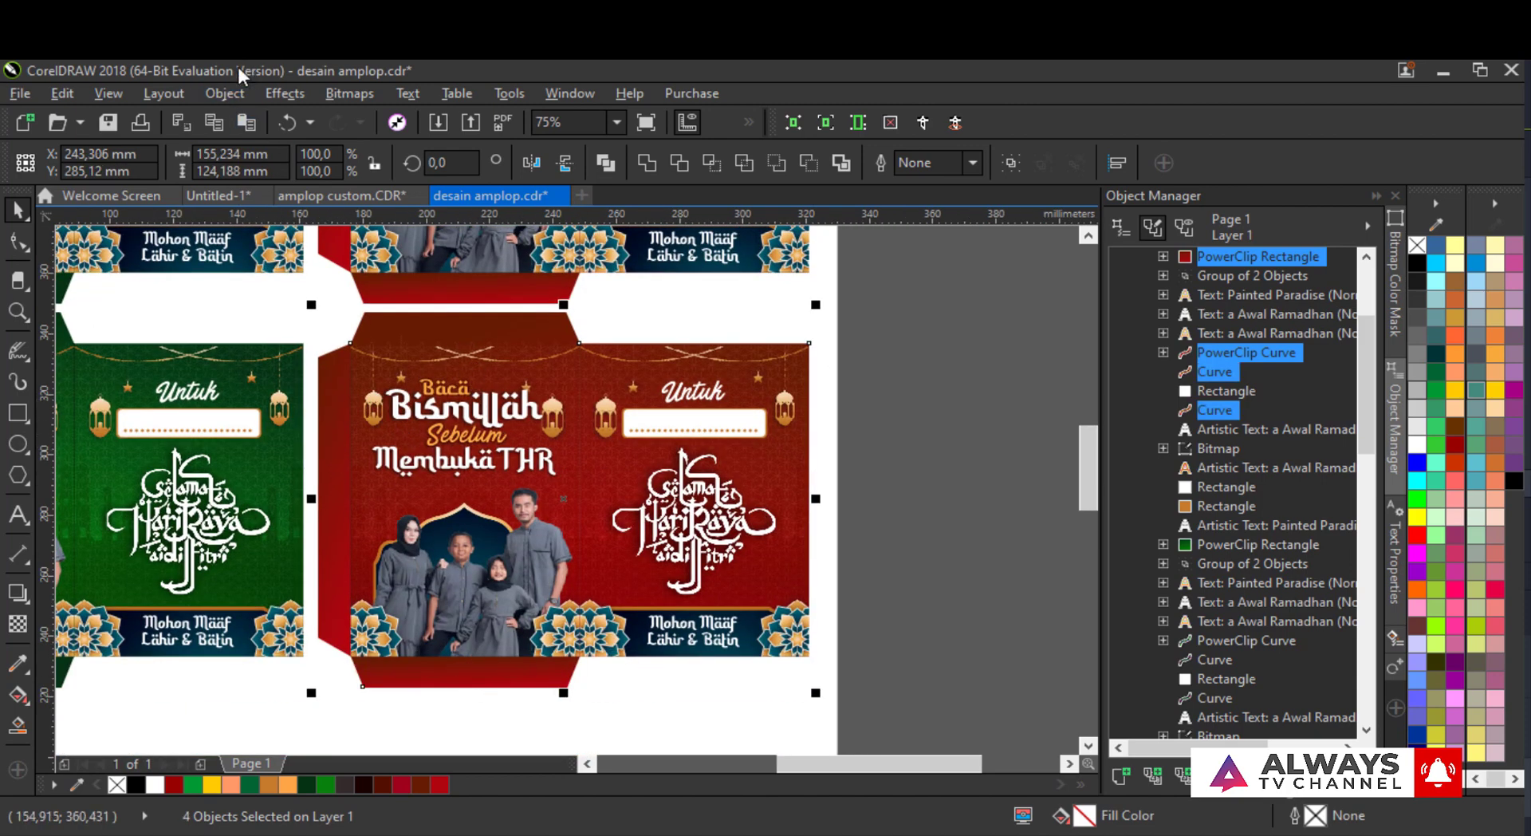
left_click(227, 93)
mouse_move(285, 93)
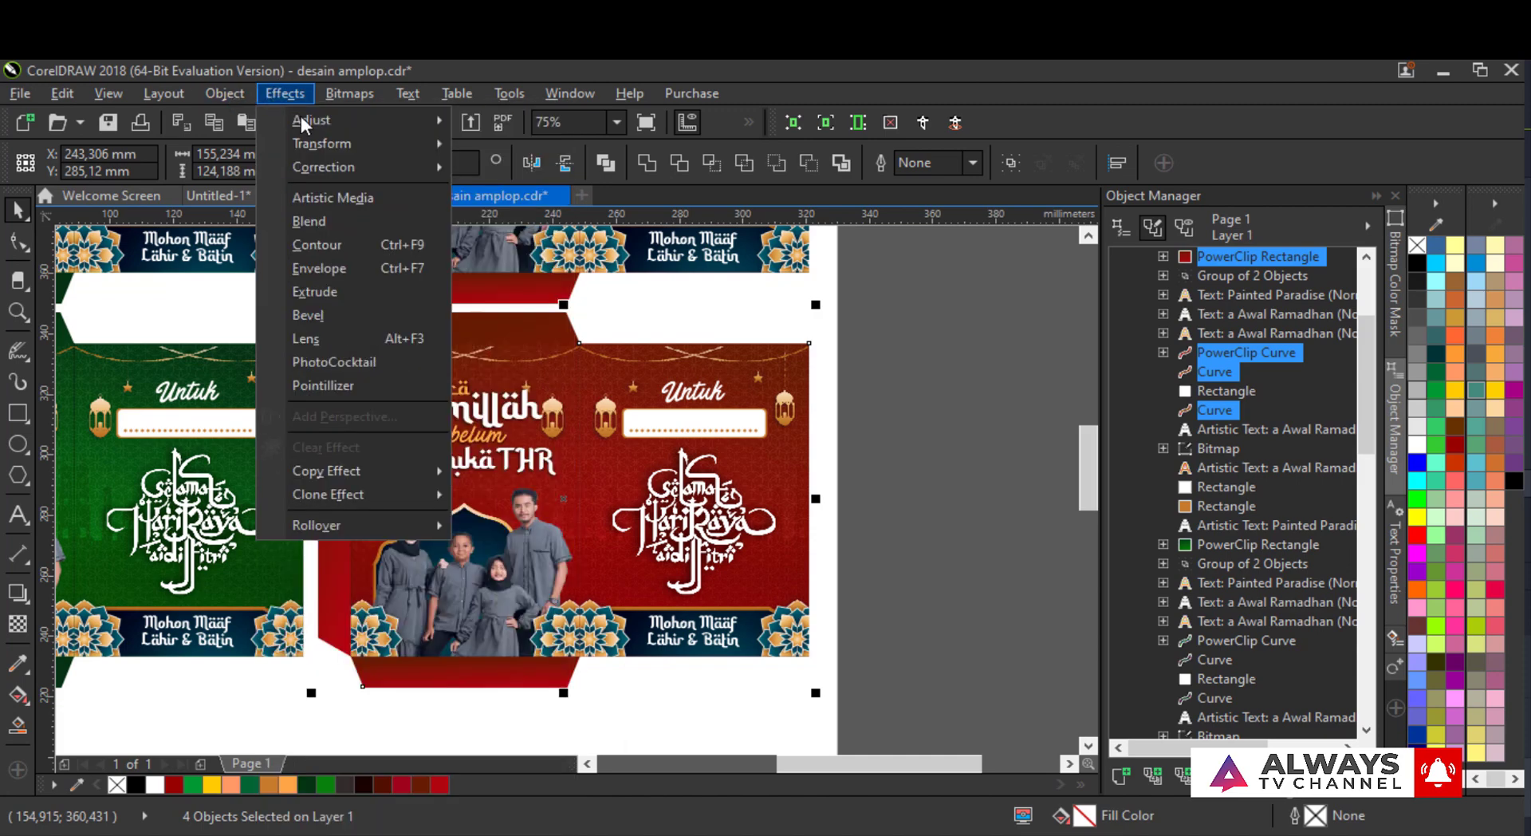
mouse_move(365, 122)
left_click(550, 309)
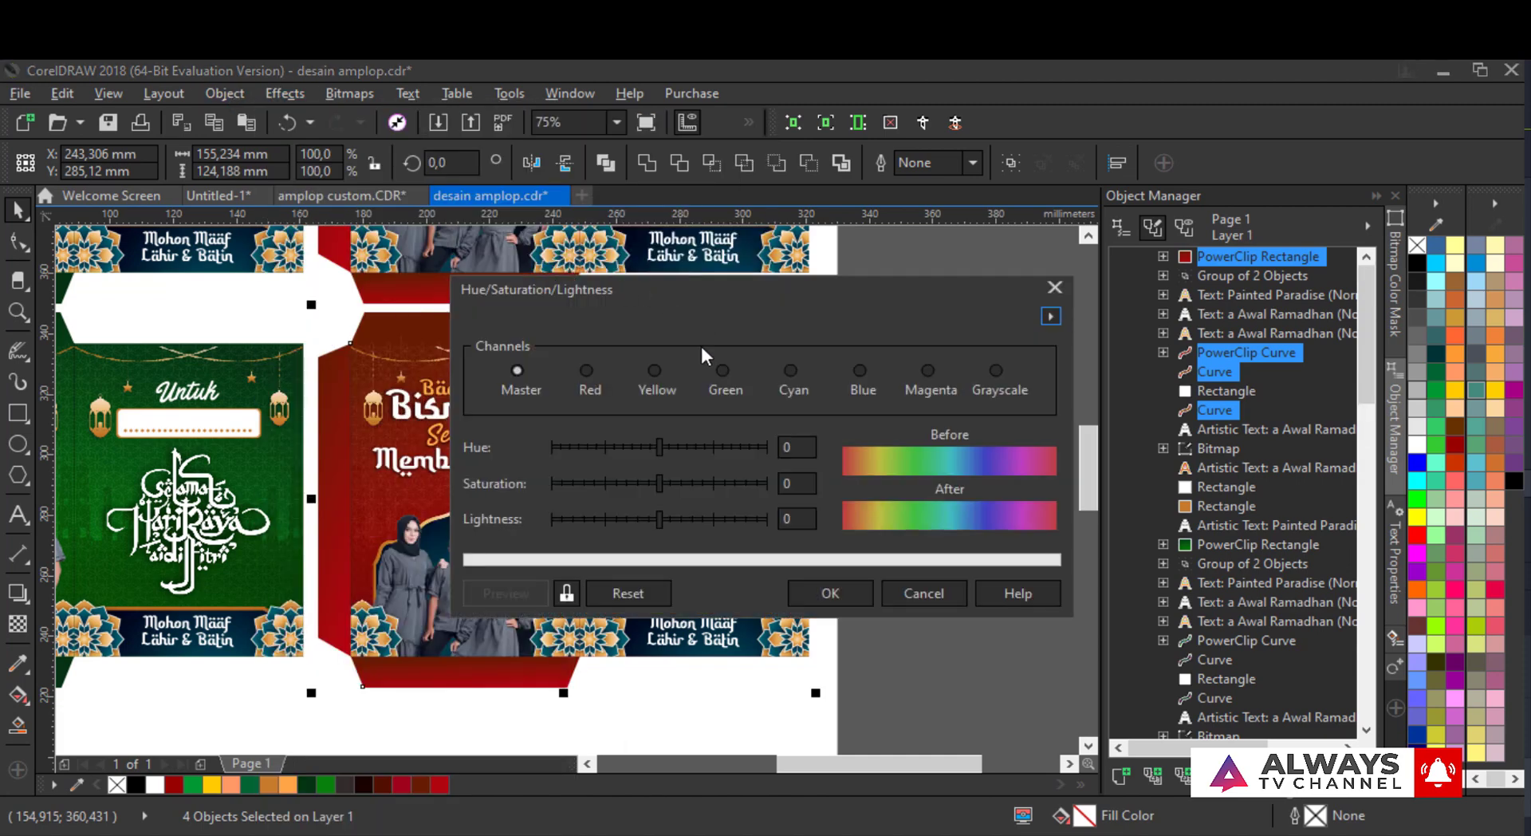
- Recolour the lower red envelope's panels and flaps blue with hue -119, saturation 52 and lightness -25, and apply it
left_click_drag(674, 319, 969, 343)
left_click(968, 470)
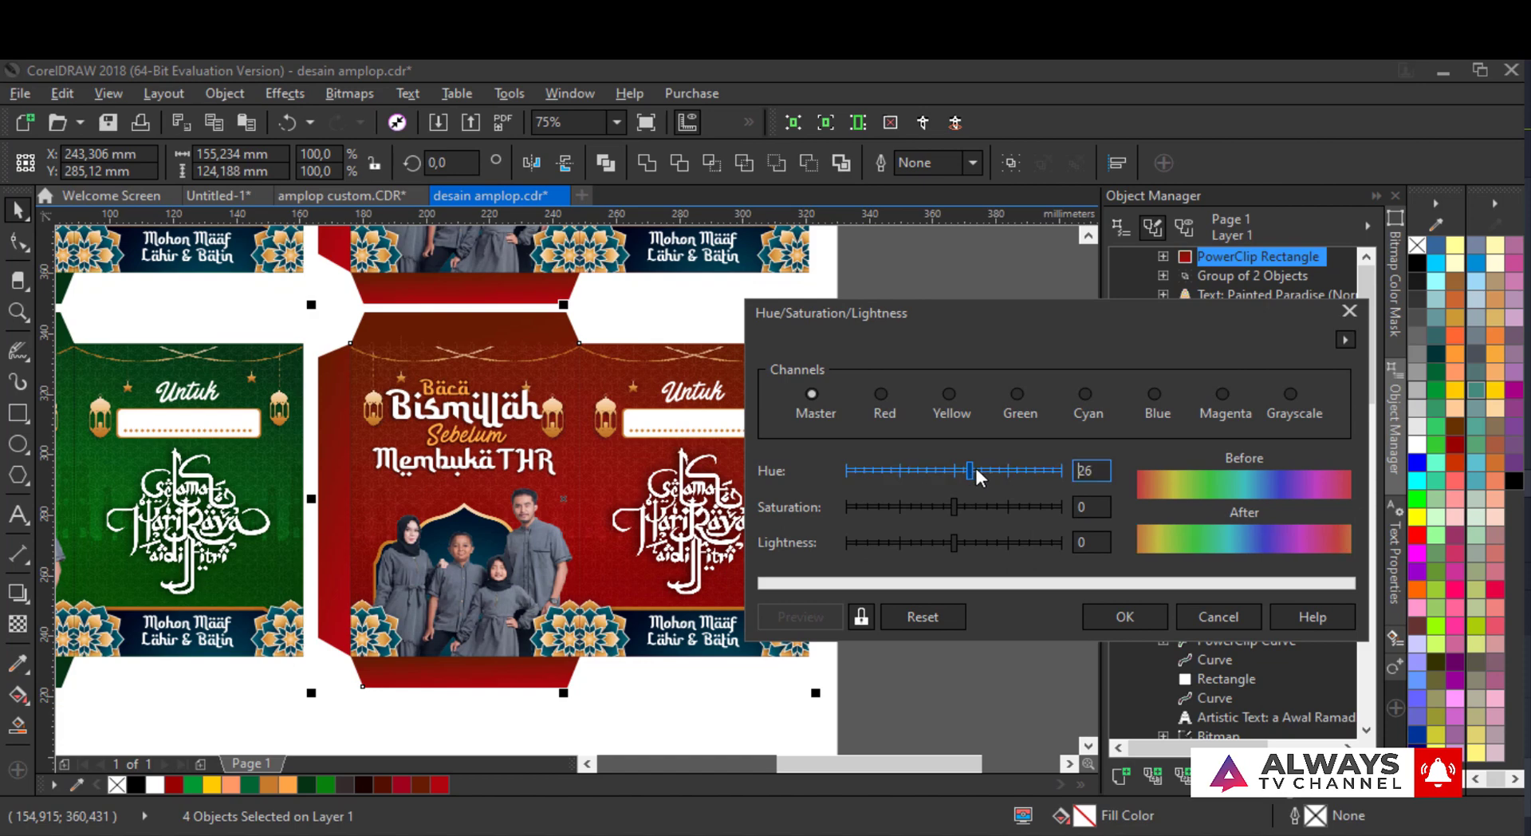
left_click(1002, 467)
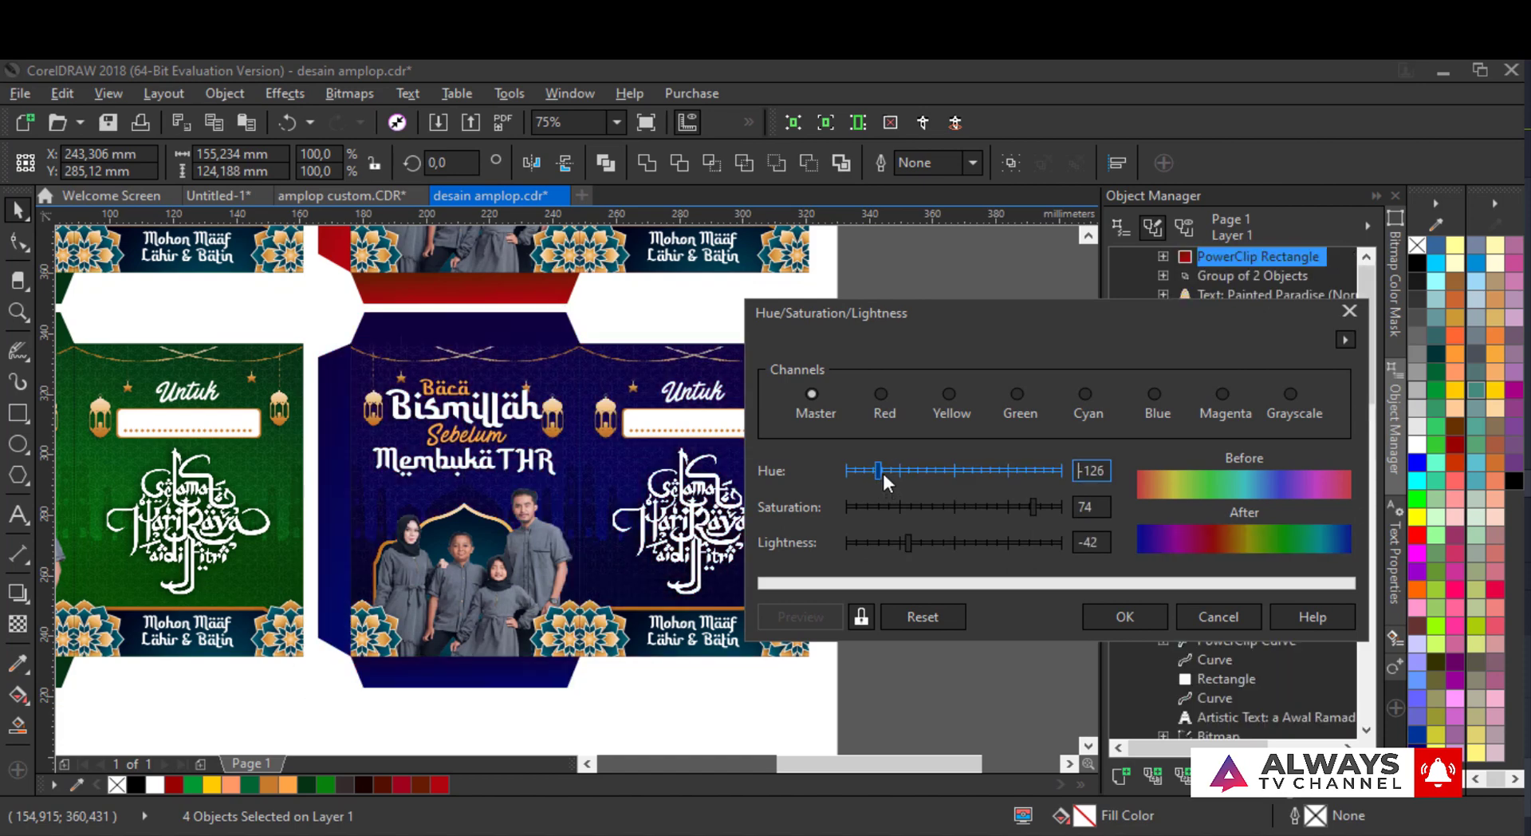
left_click_drag(883, 472, 887, 467)
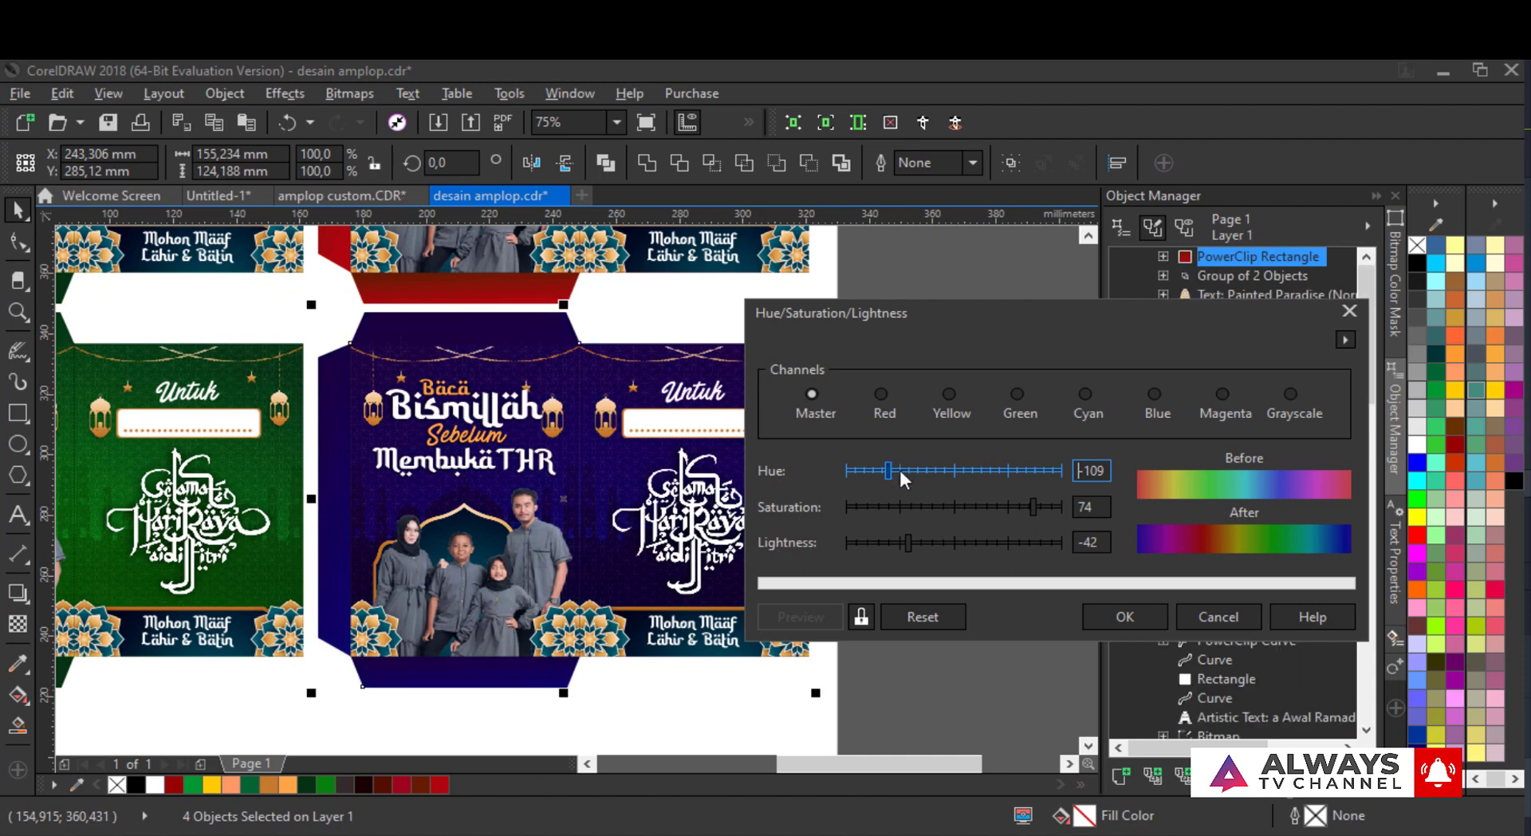
left_click(877, 469)
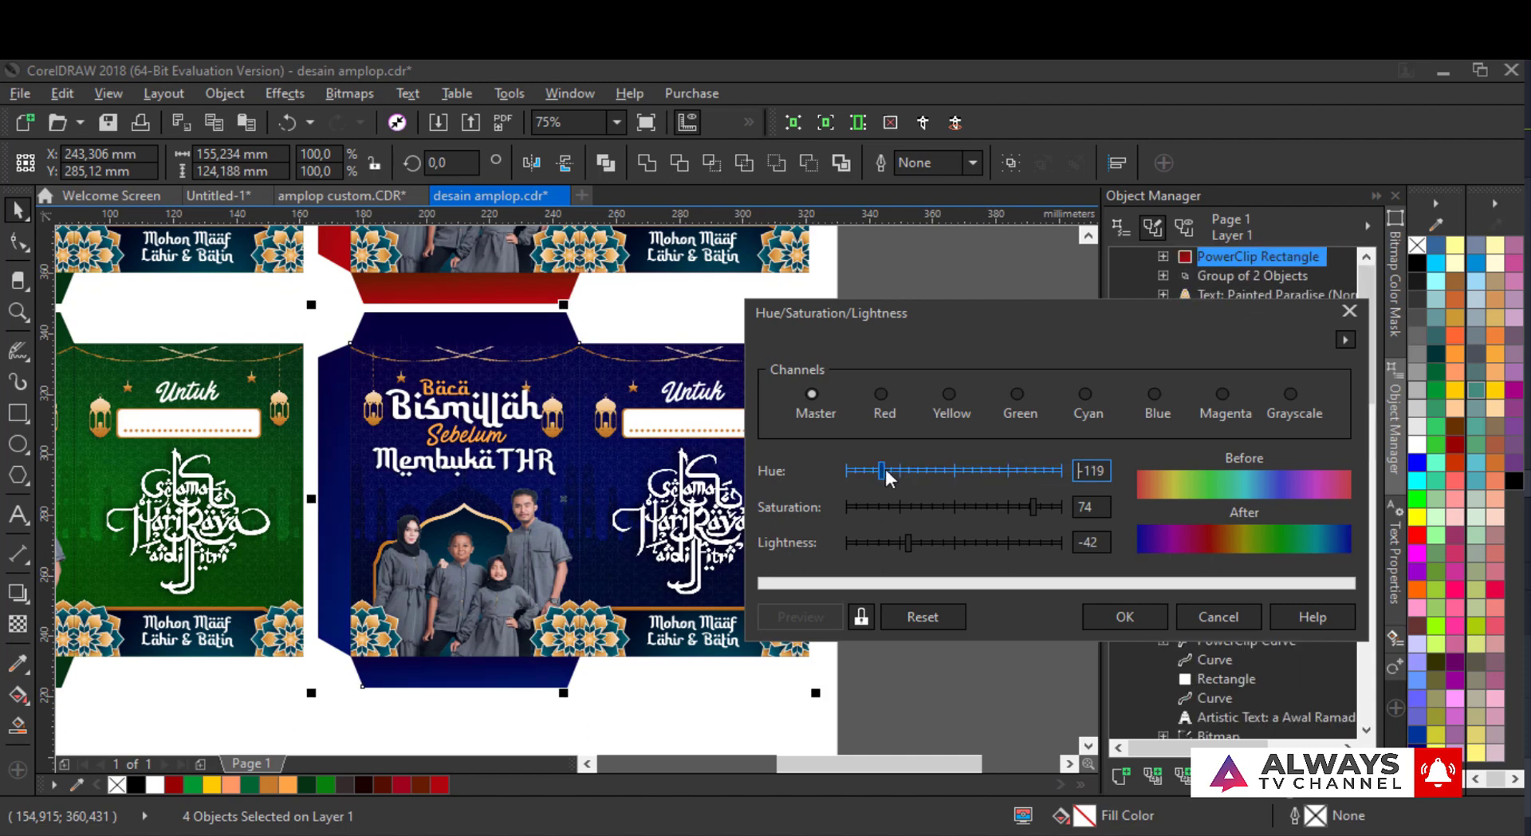
left_click(992, 504)
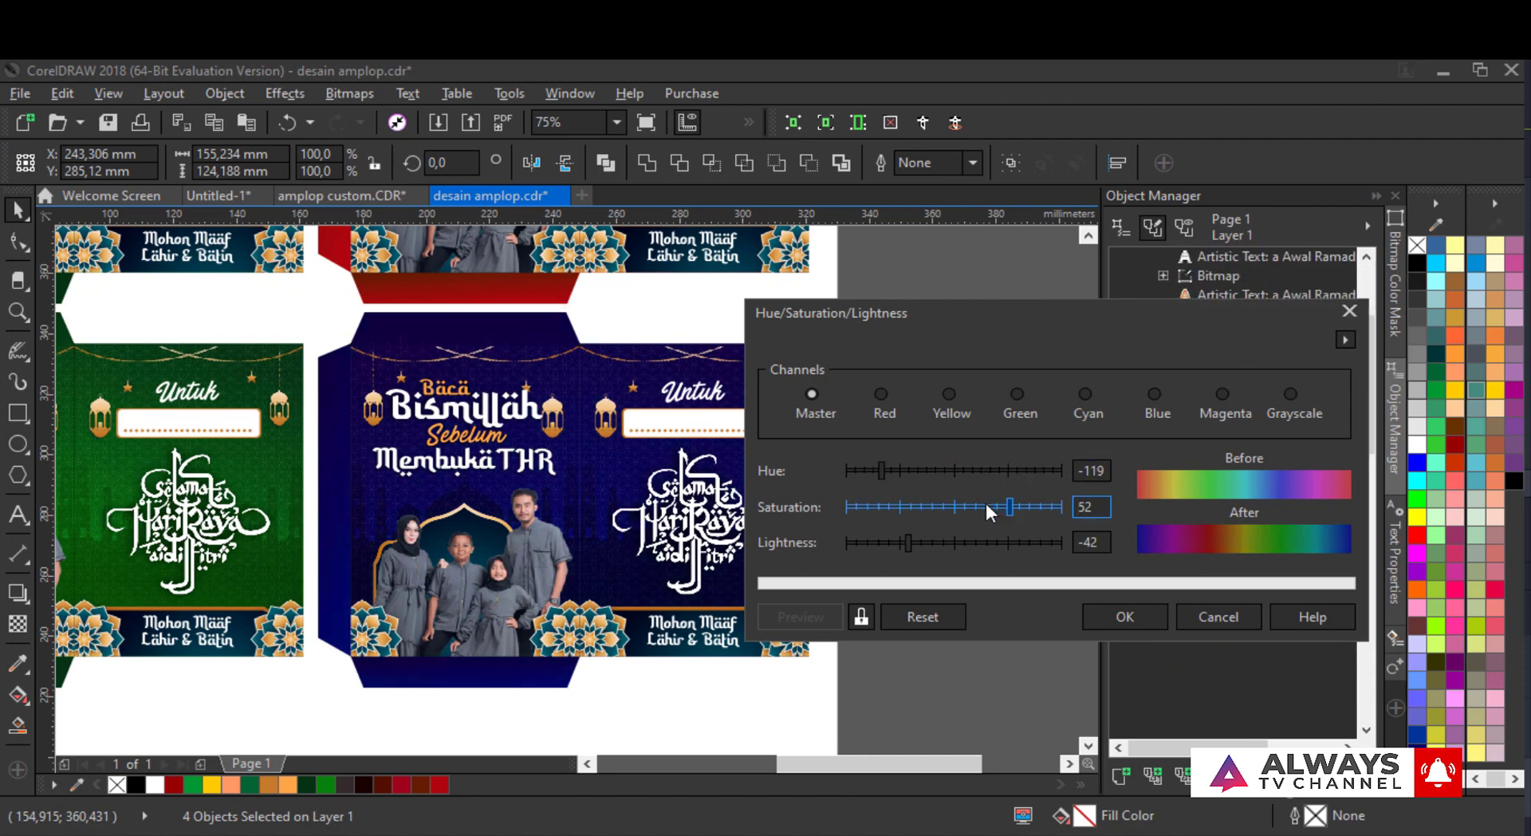
left_click(927, 542)
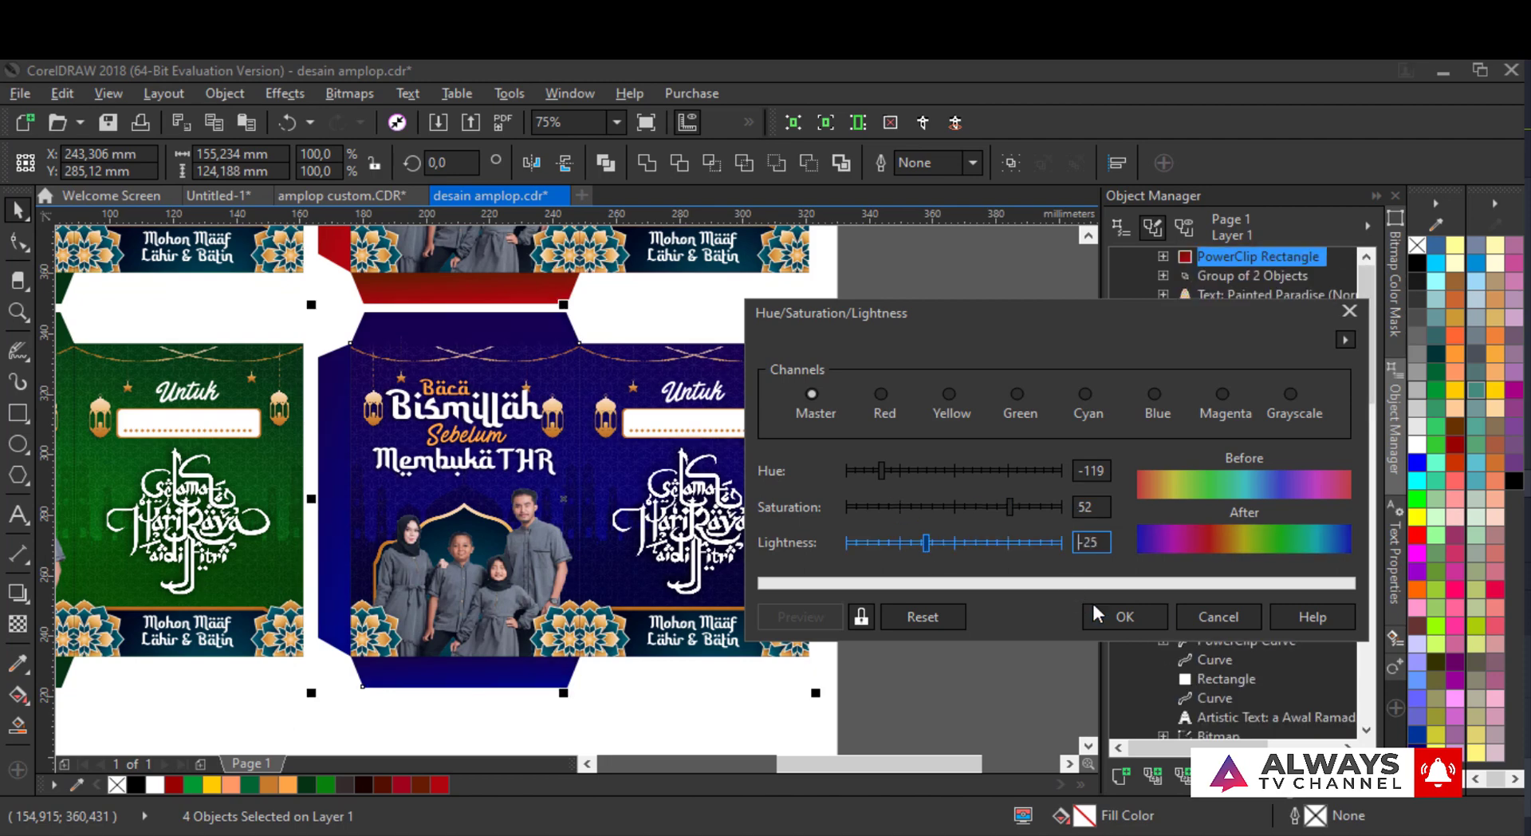
left_click(1124, 616)
left_click_drag(440, 422, 543, 457)
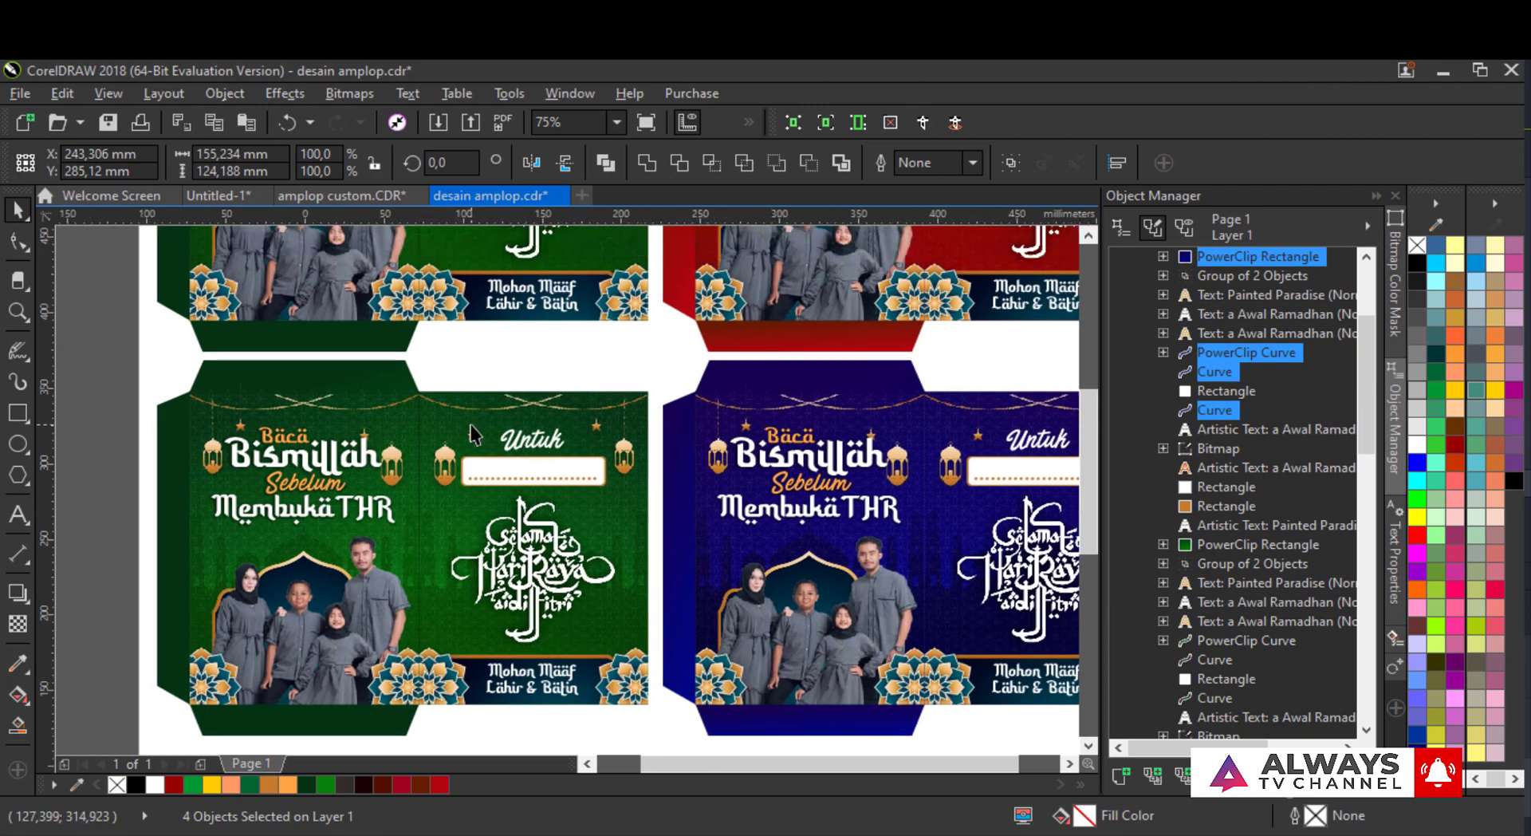
left_click_drag(119, 339, 674, 751)
left_click_drag(665, 610, 571, 547)
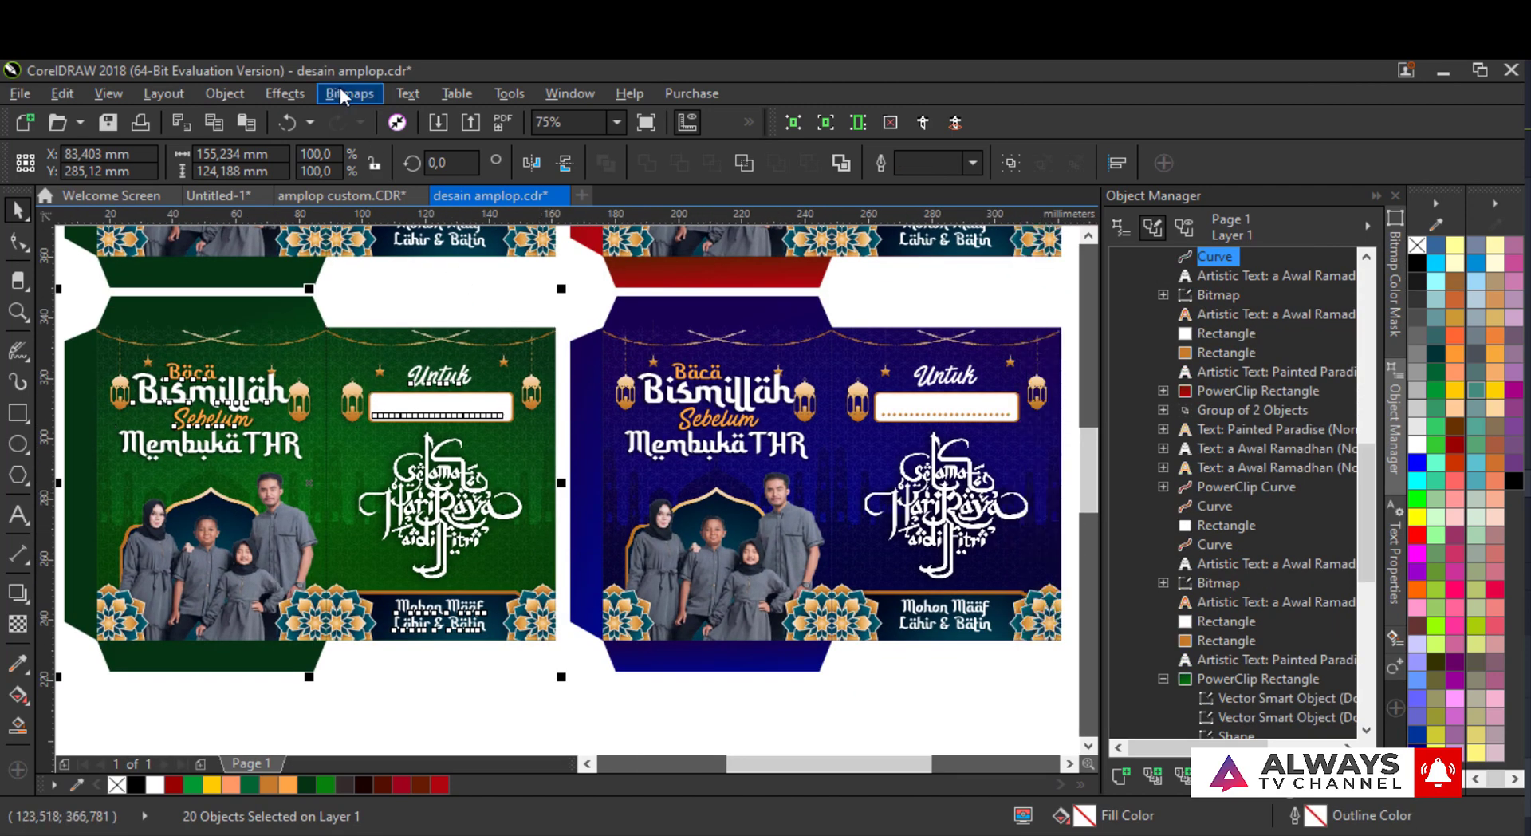
left_click(295, 94)
key("Escape")
left_click(361, 94)
mouse_move(309, 118)
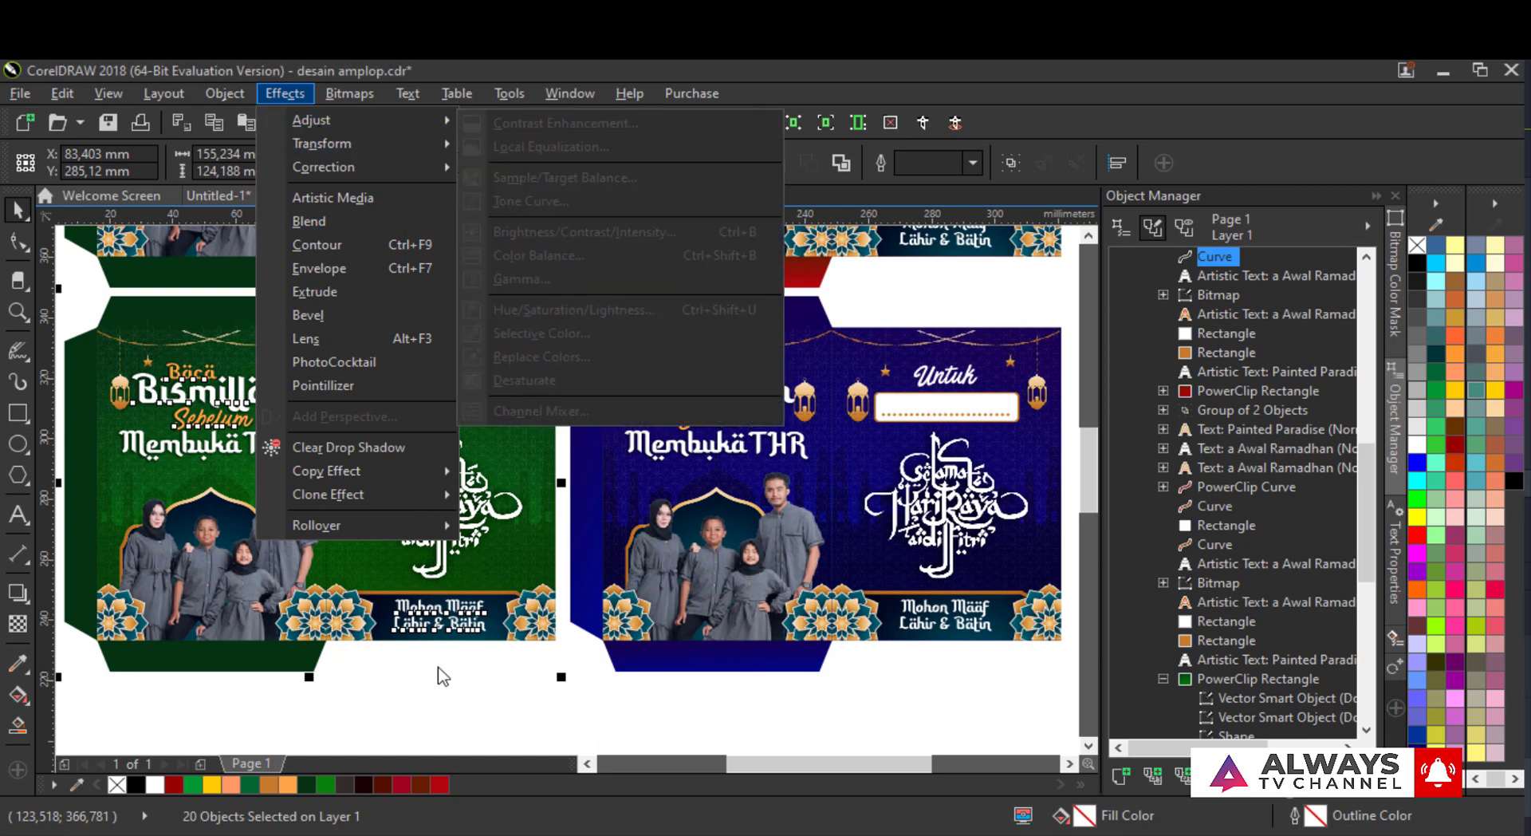
left_click(444, 677)
key("Escape")
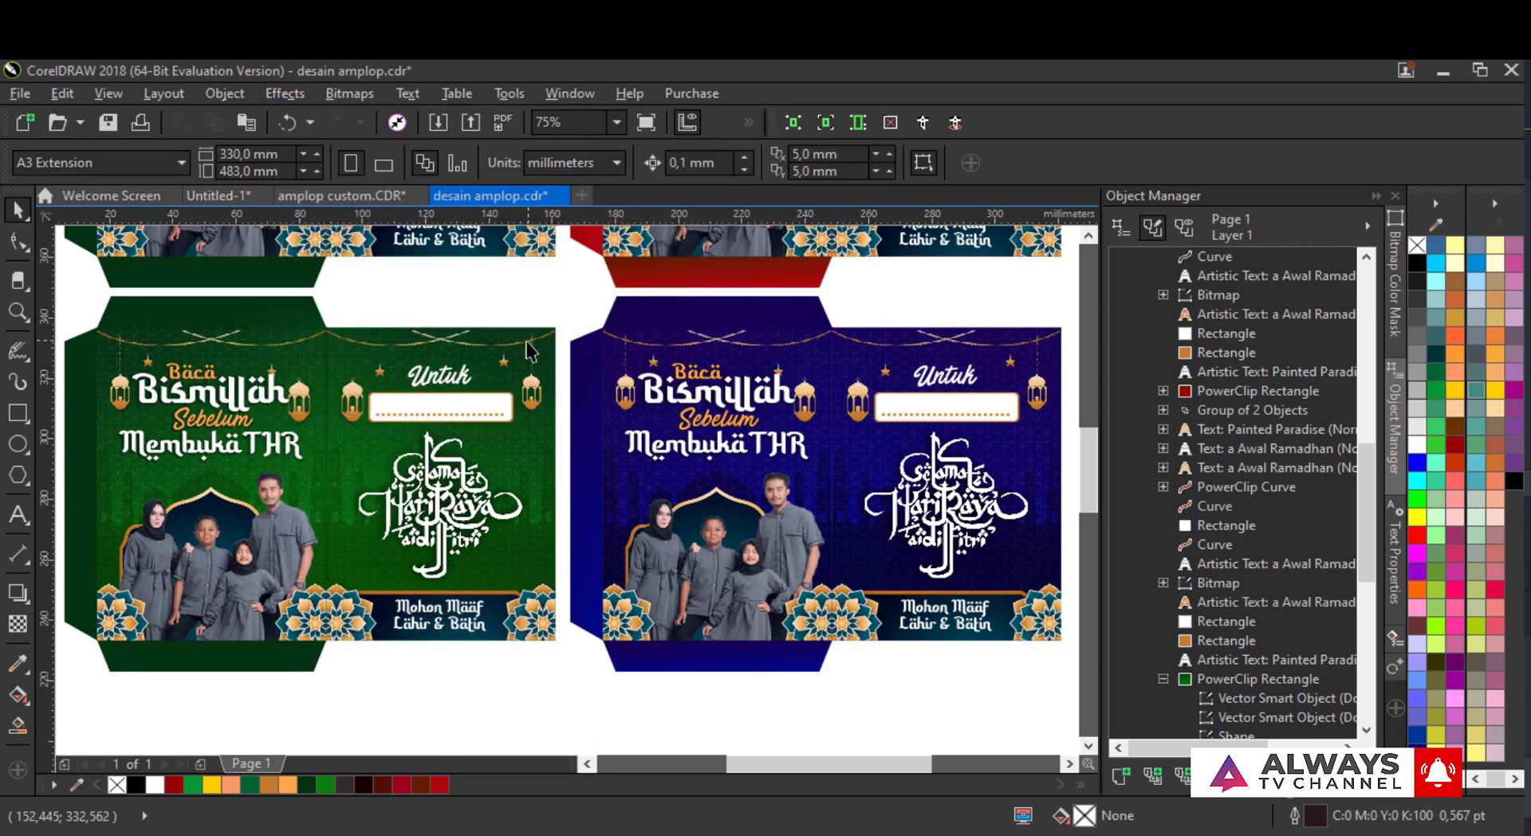
- Start a Hue/Saturation/Lightness adjustment on the panels and the bottom and side flaps of the lower green envelope
left_click(287, 331)
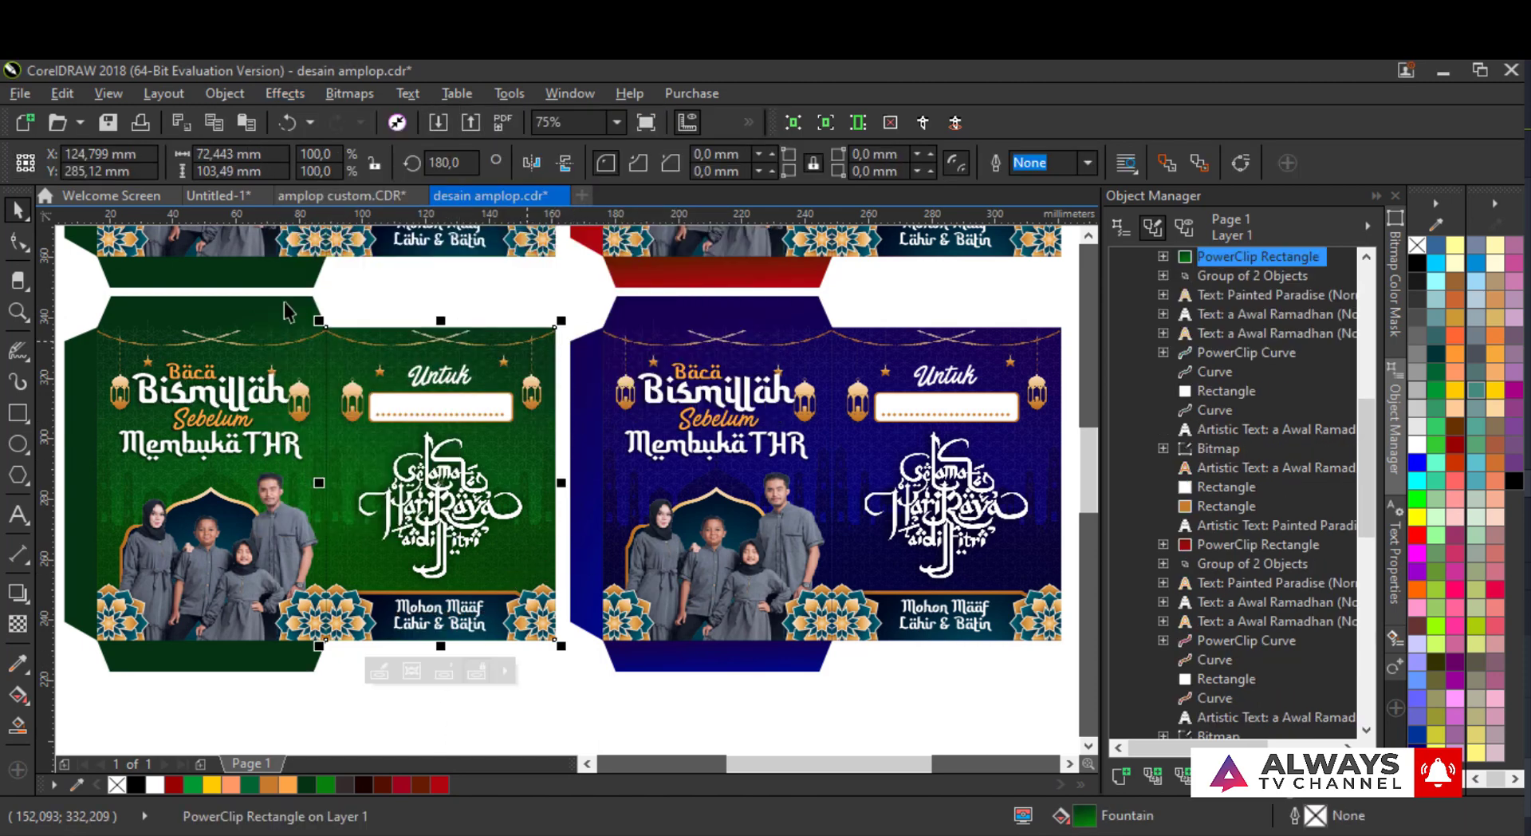
left_click(361, 343, "shift")
scroll(243, 335, "left", 2)
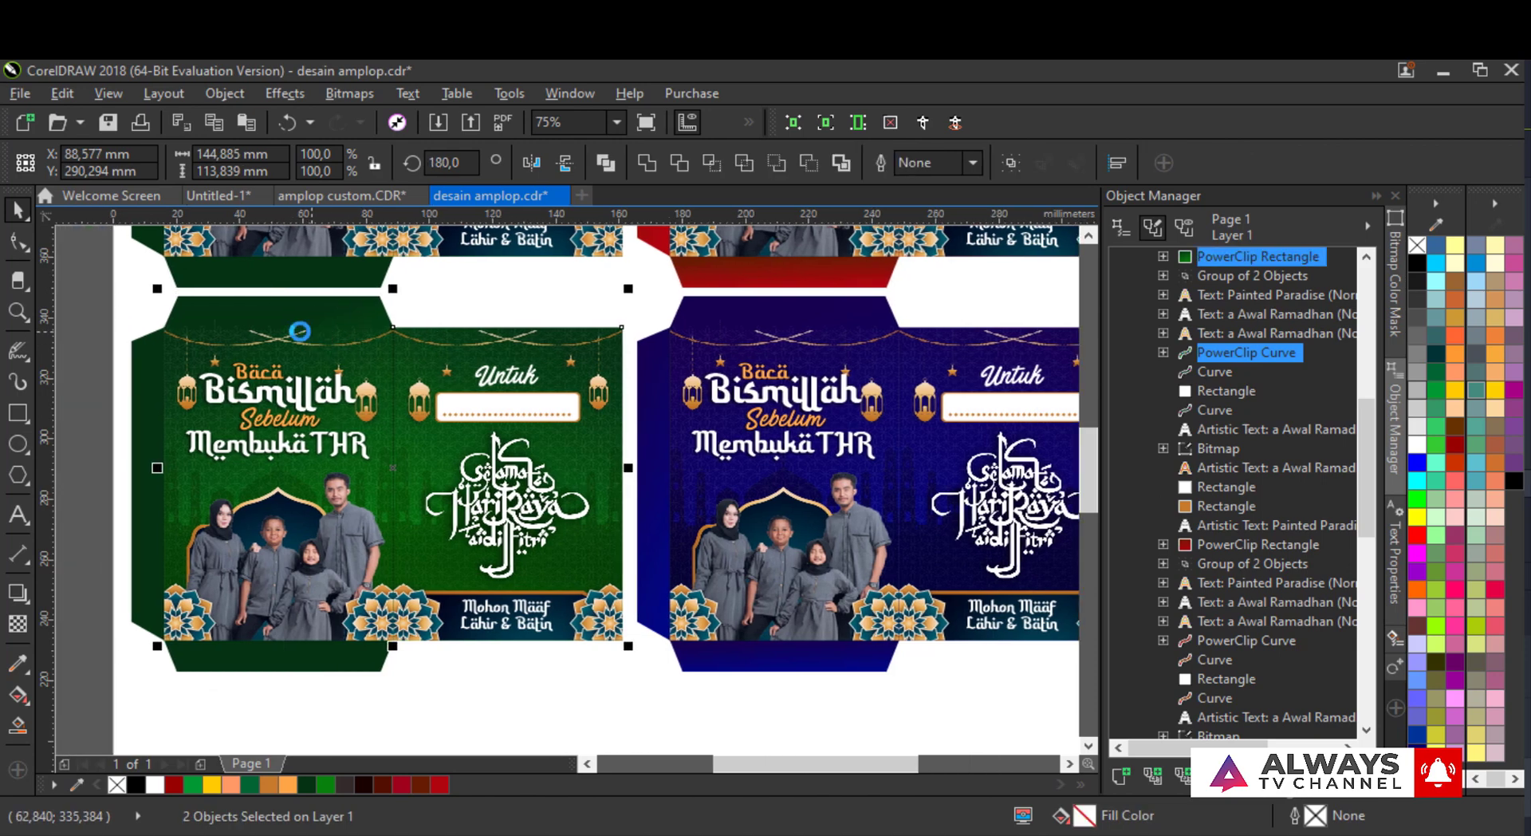
left_click(146, 372, "shift")
left_click(252, 662, "shift")
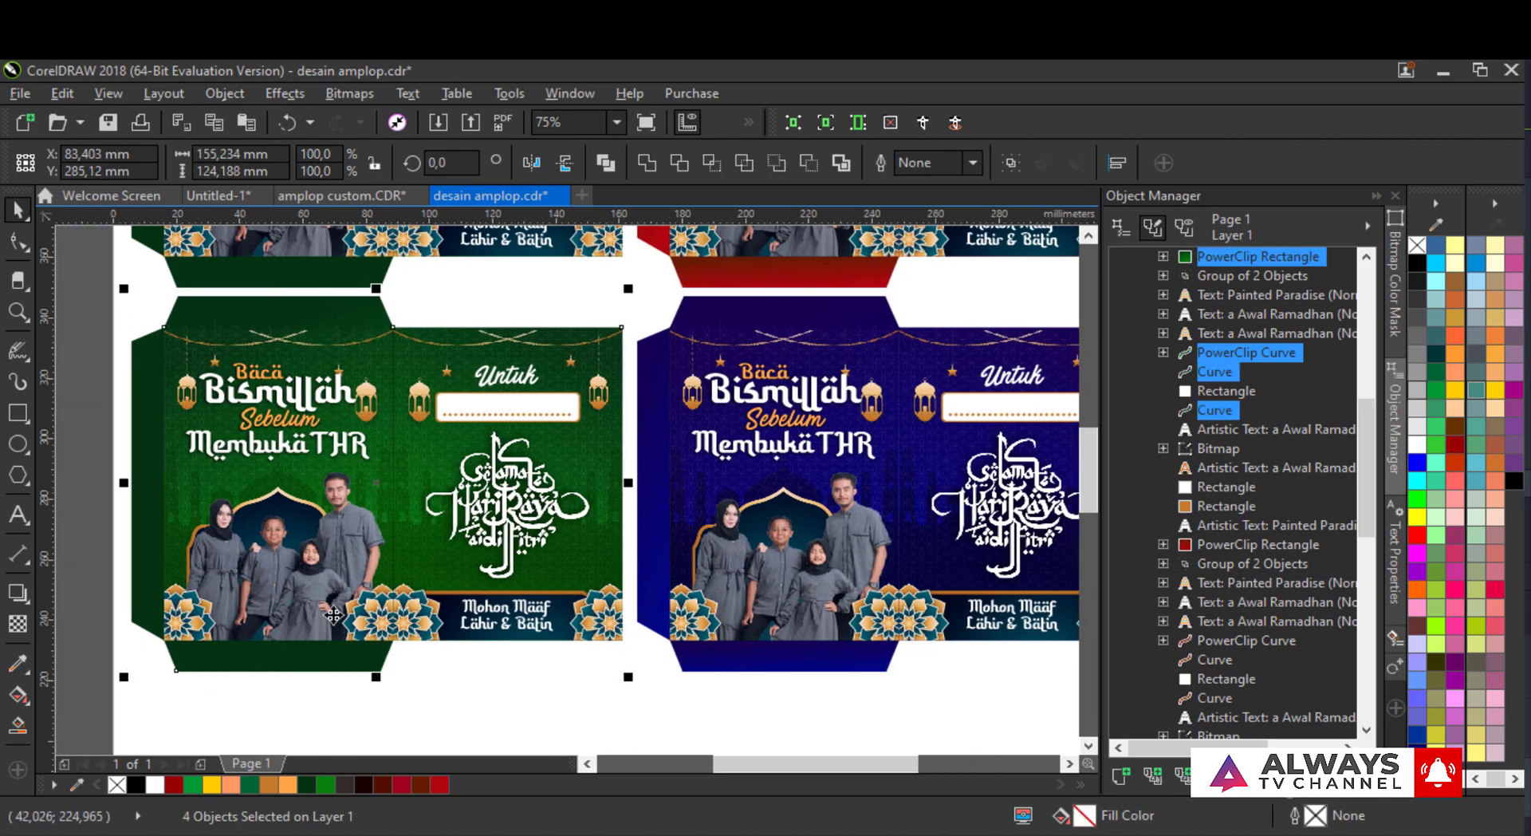
scroll(328, 351, "right", 1)
left_click(282, 96)
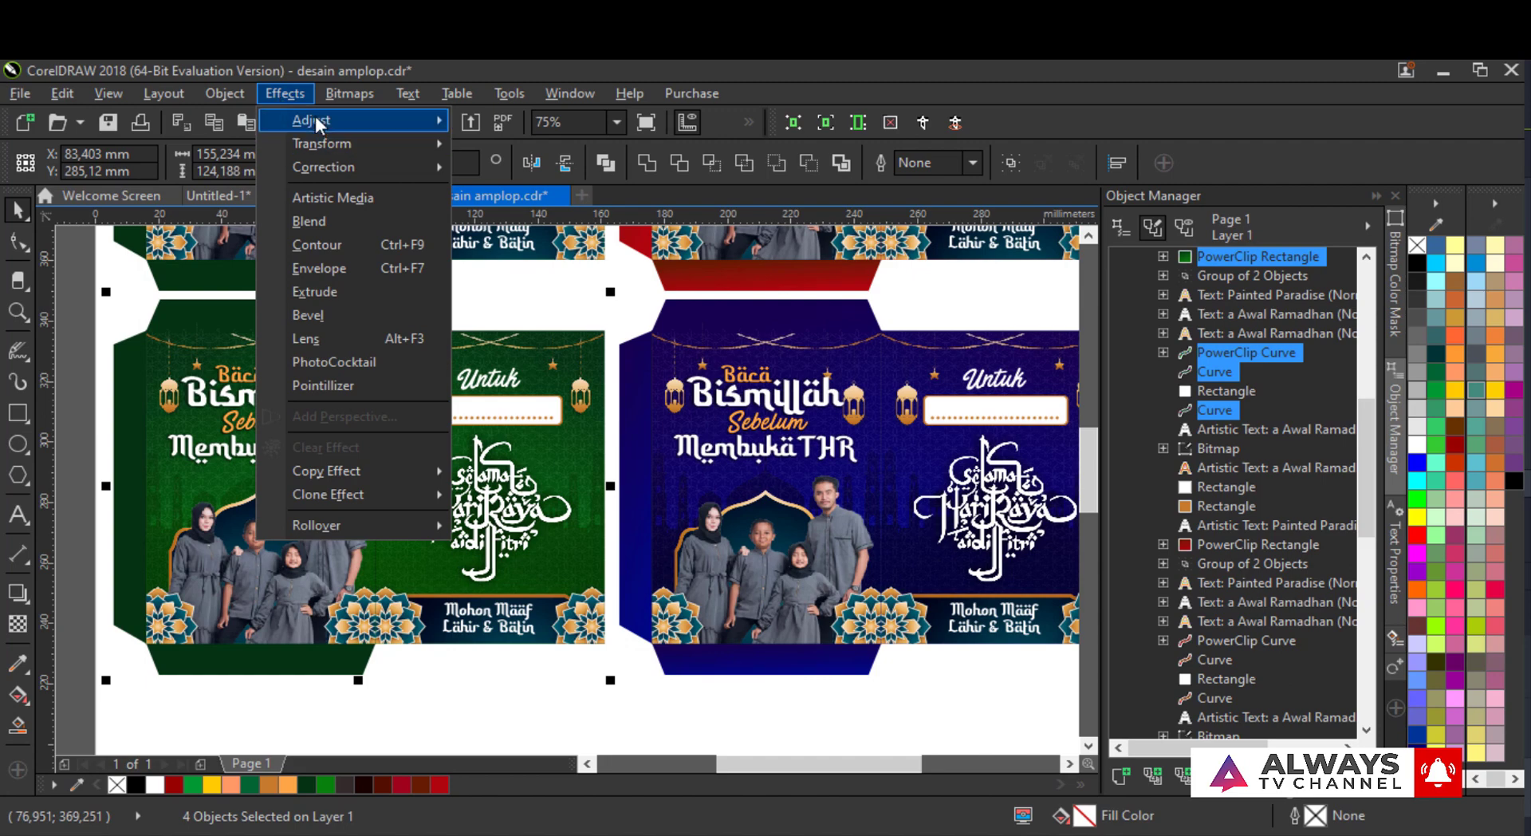
mouse_move(359, 124)
left_click(543, 311)
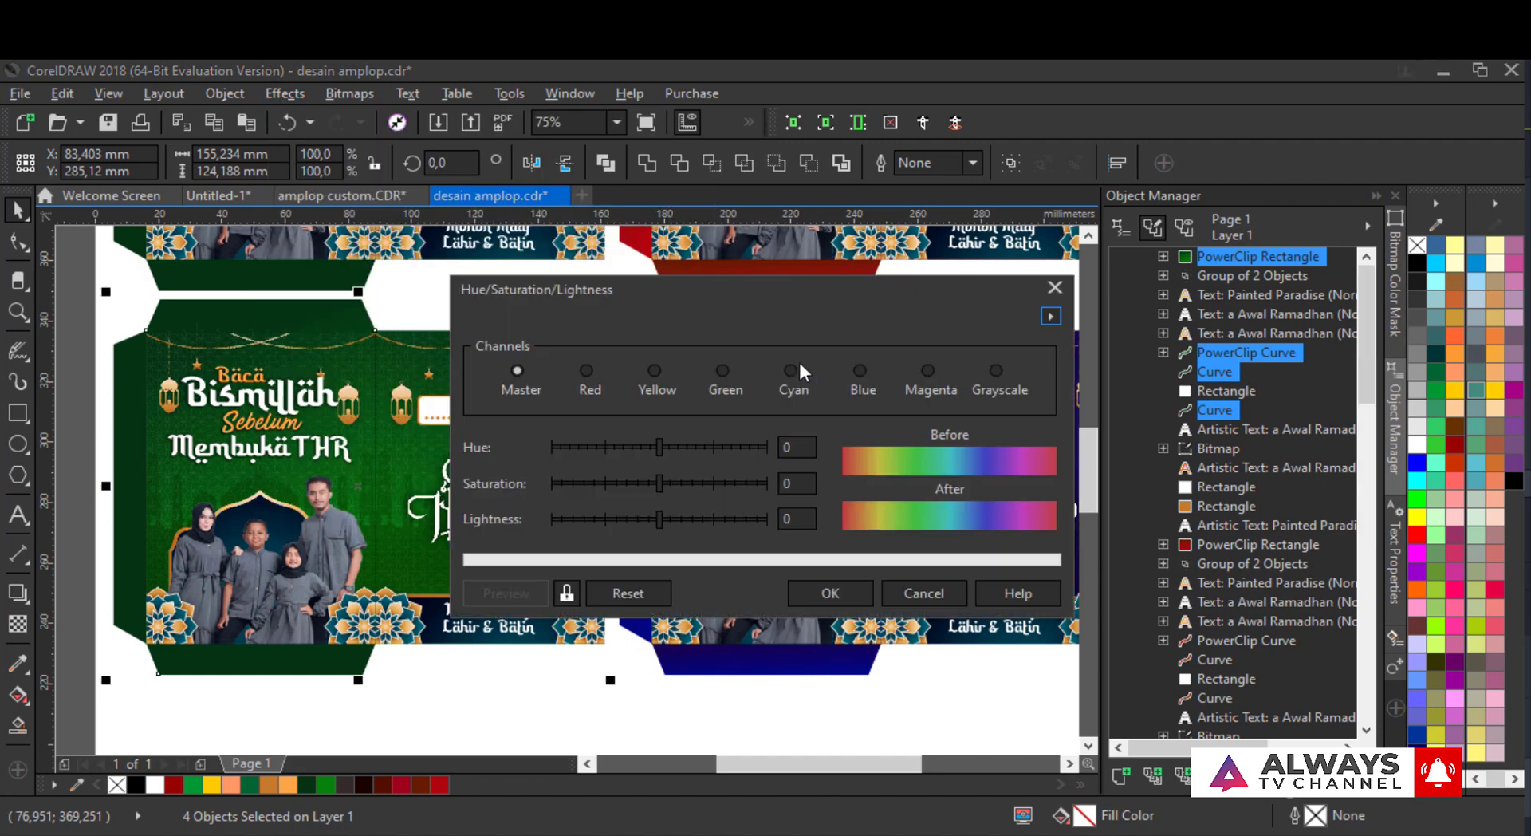
- Recolour the lower green envelope's panels and flaps dark purple with hue 160, saturation 69 and lightness -34, and apply it
left_click(628, 440)
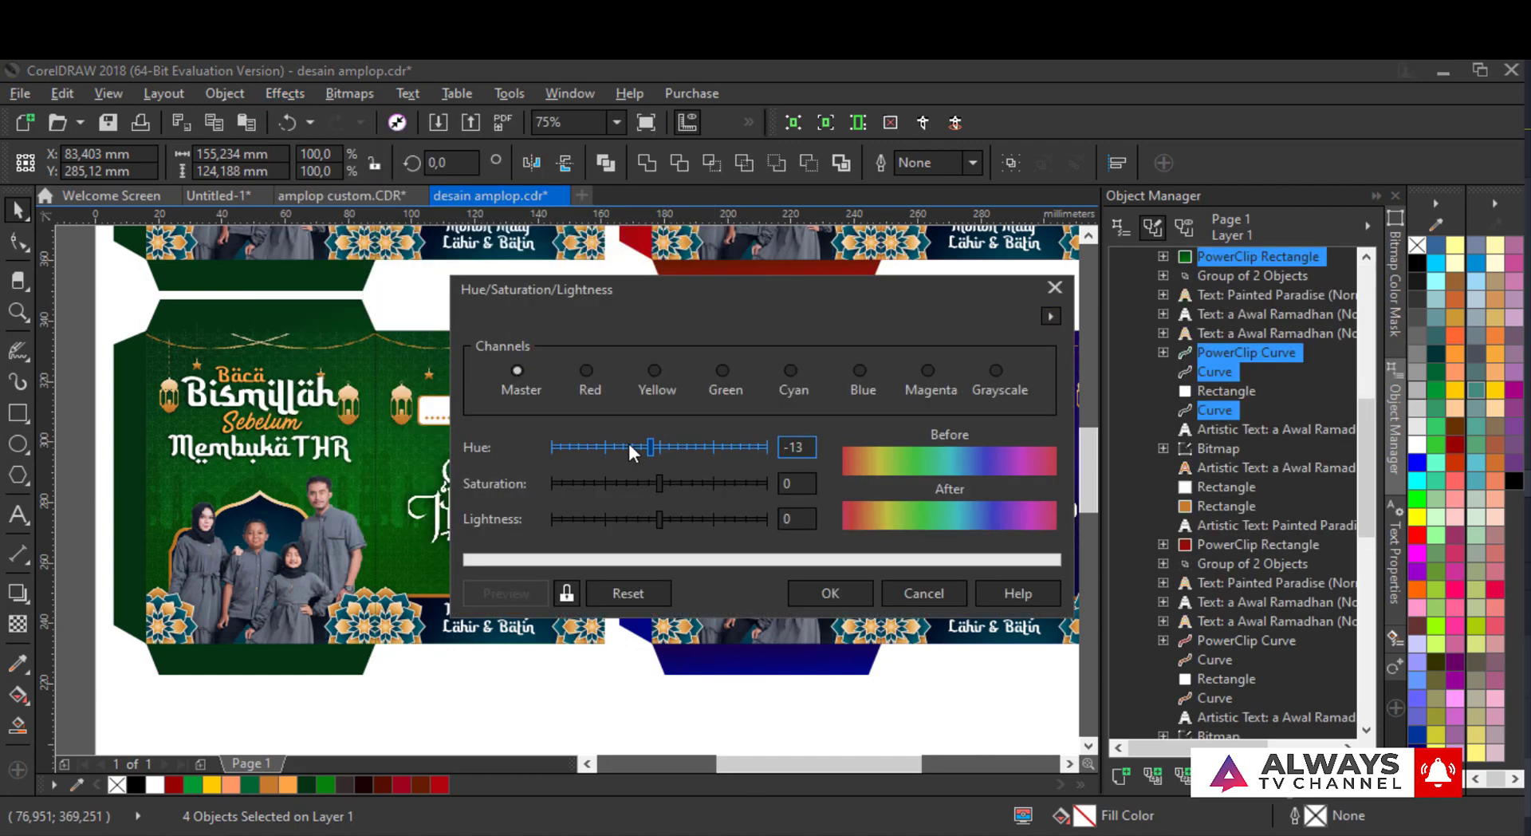
left_click_drag(619, 440, 577, 440)
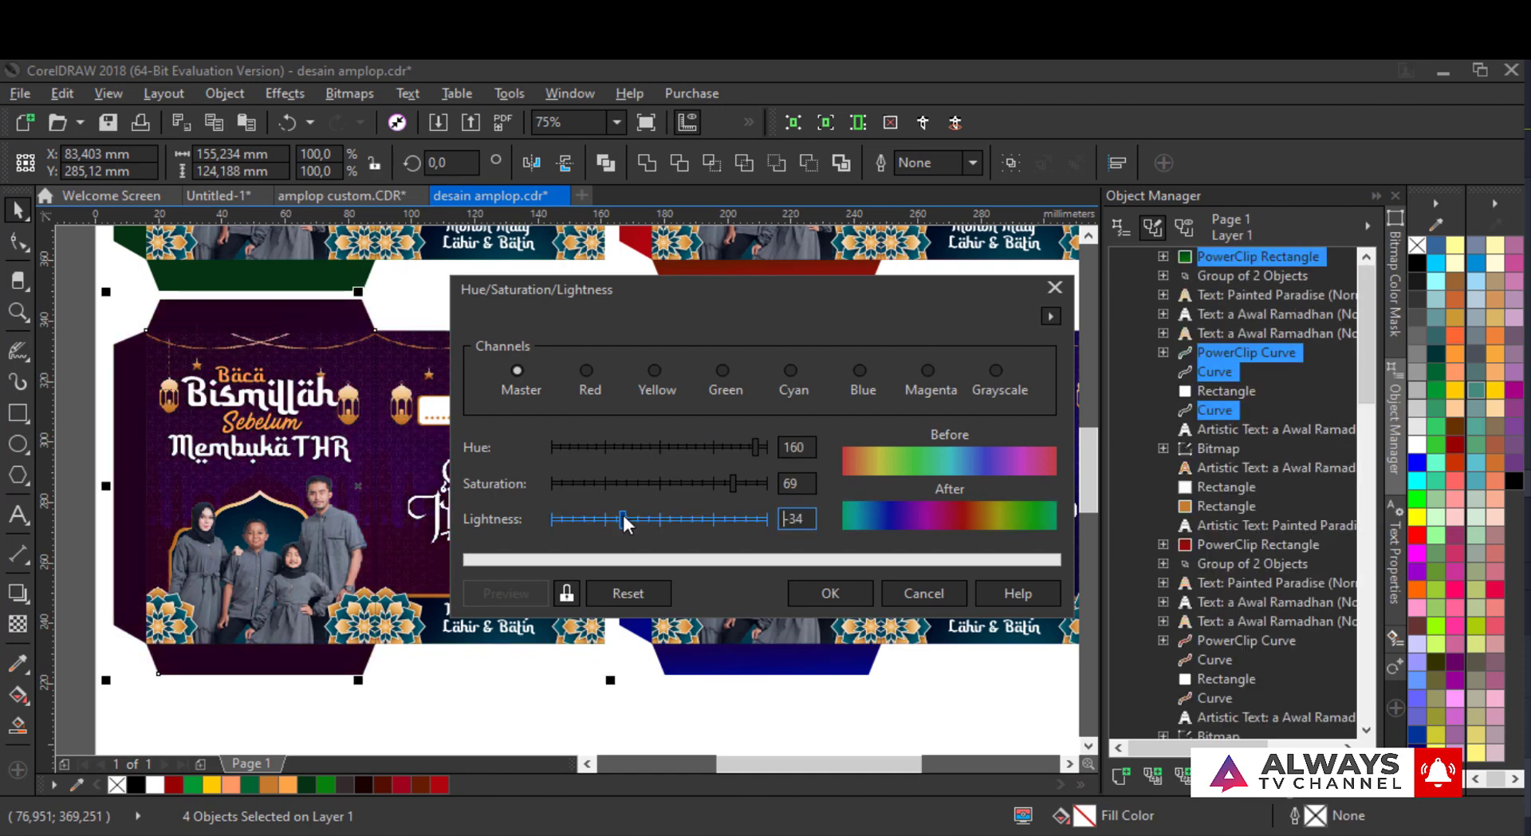
left_click(799, 596)
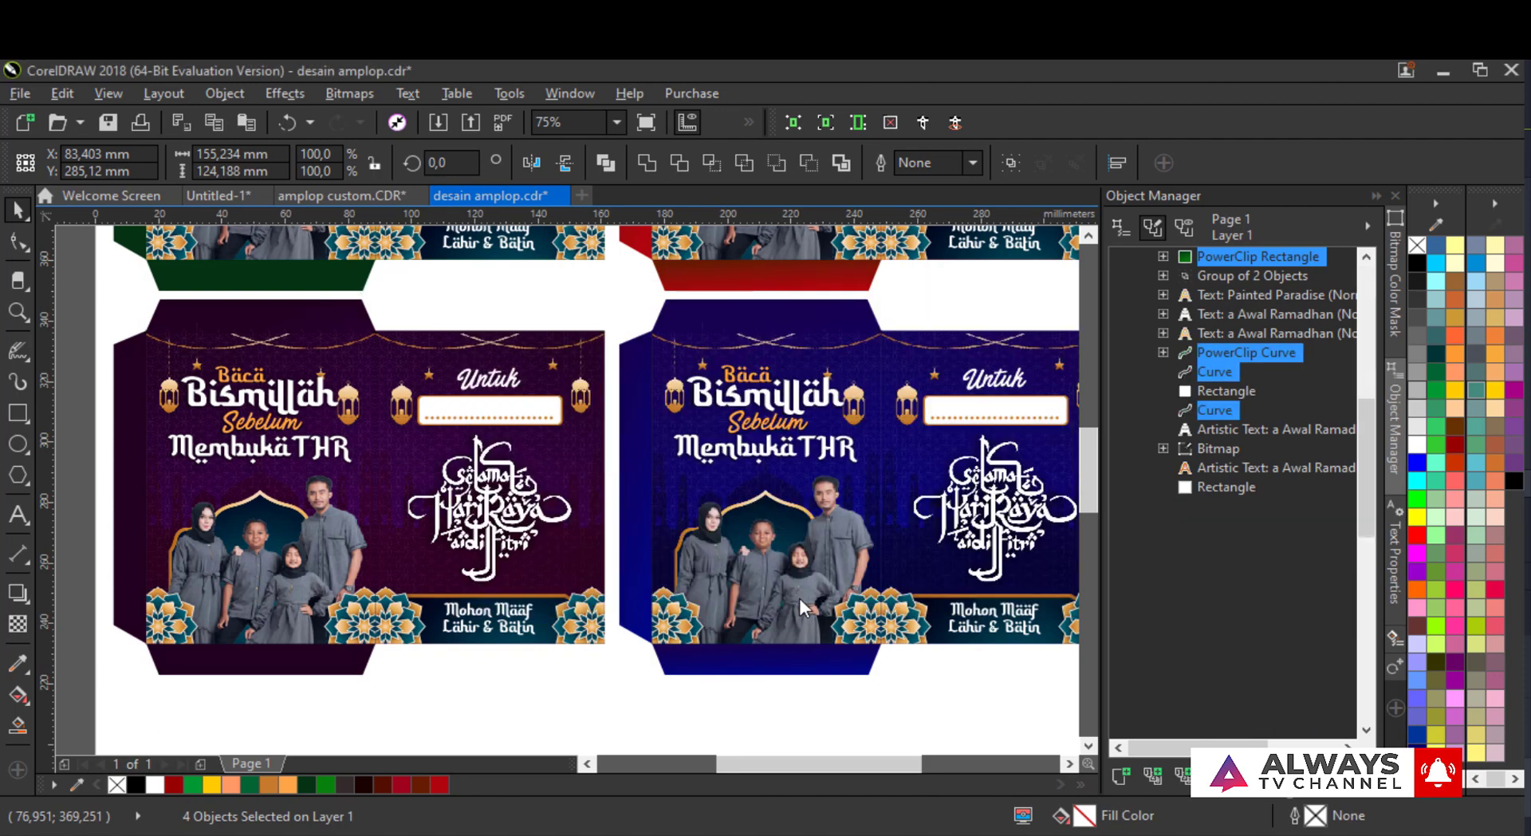
scroll(404, 520, "down", 2)
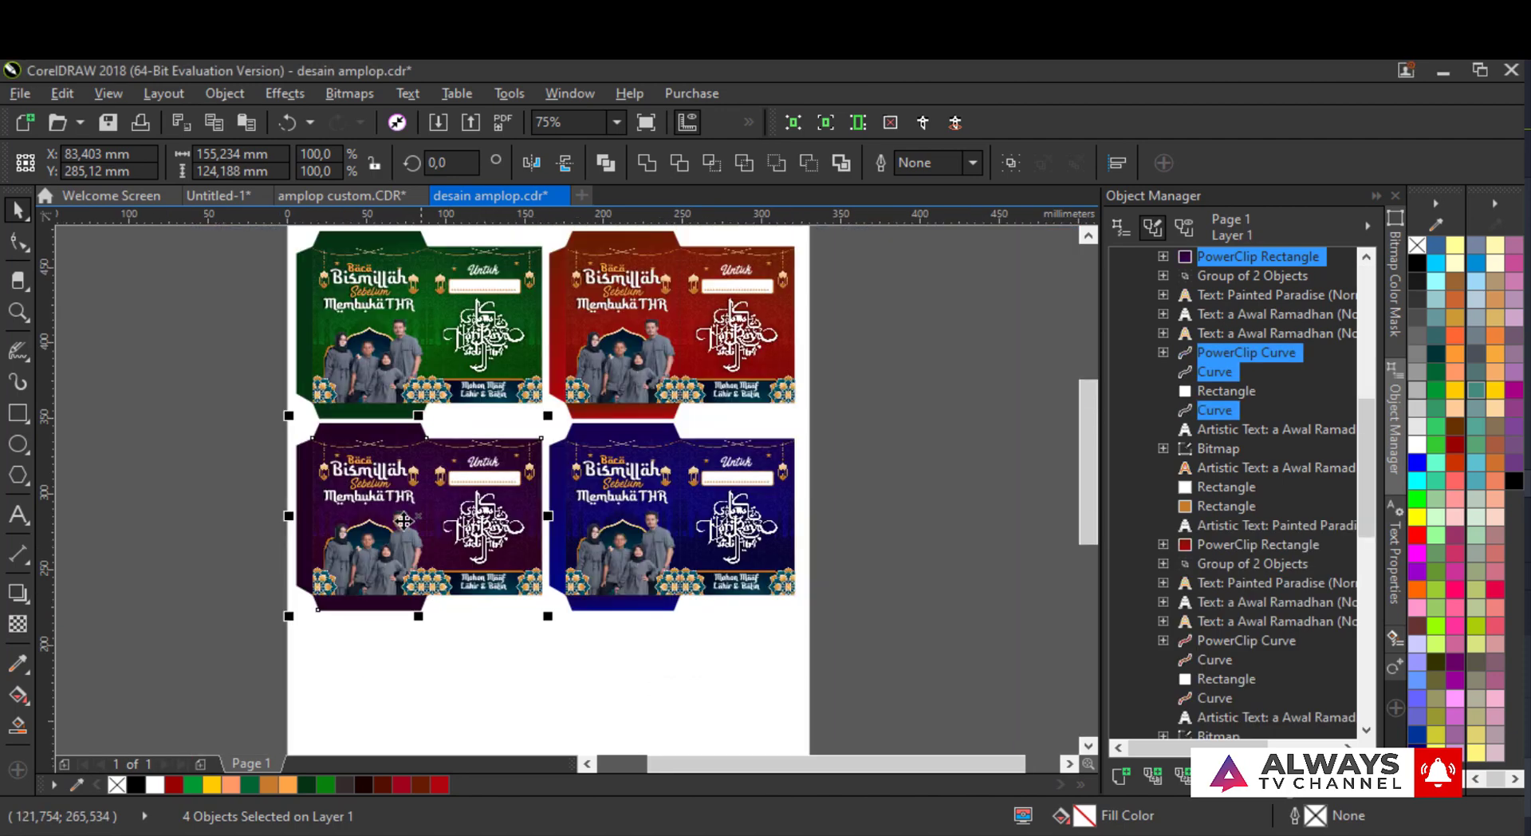
left_click(205, 444)
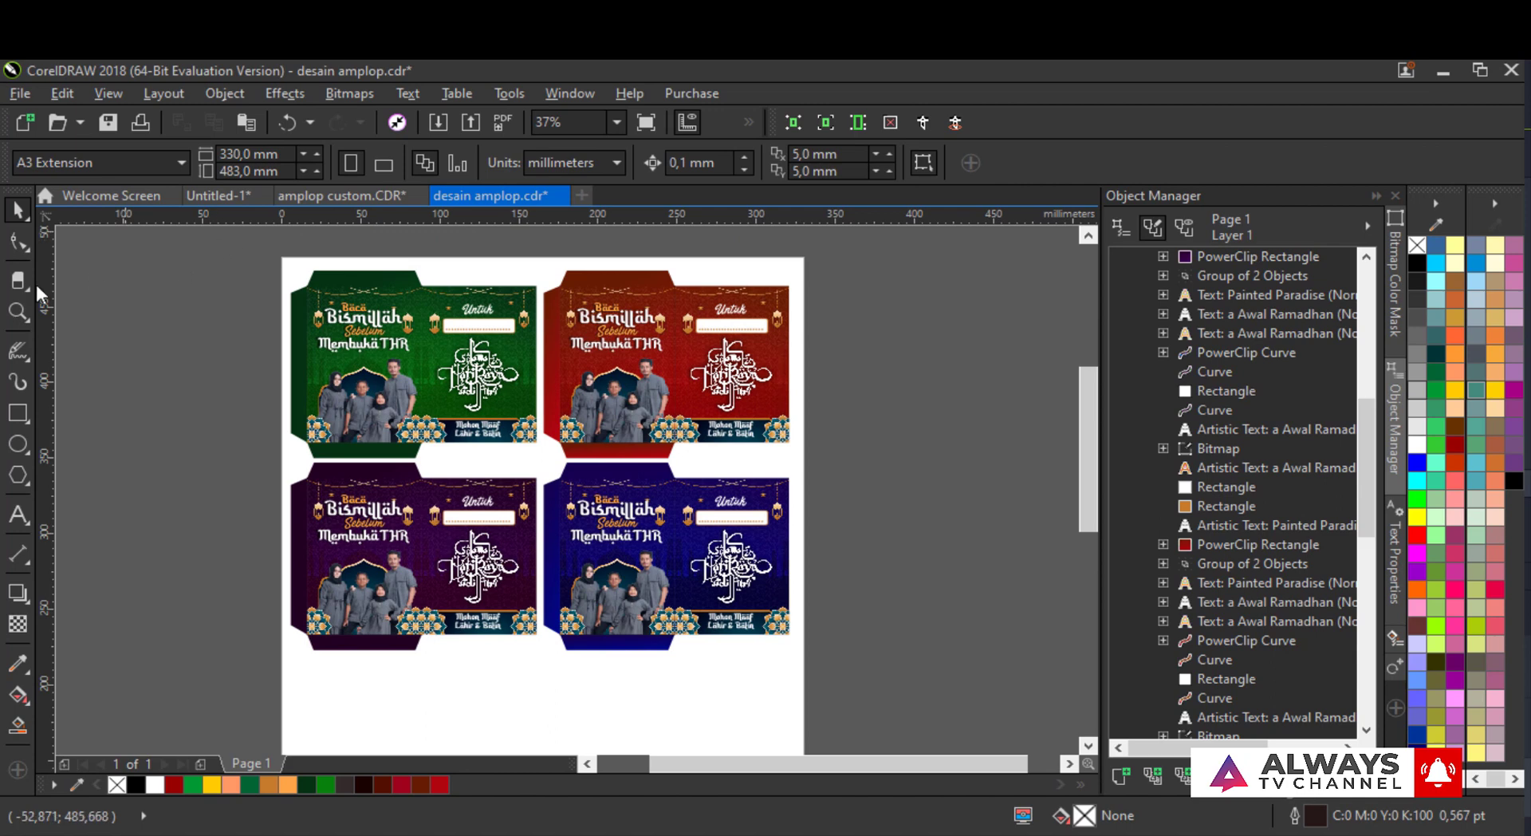
- Draw a rectangle about 386 × 286 mm around all four envelopes
left_click(19, 414)
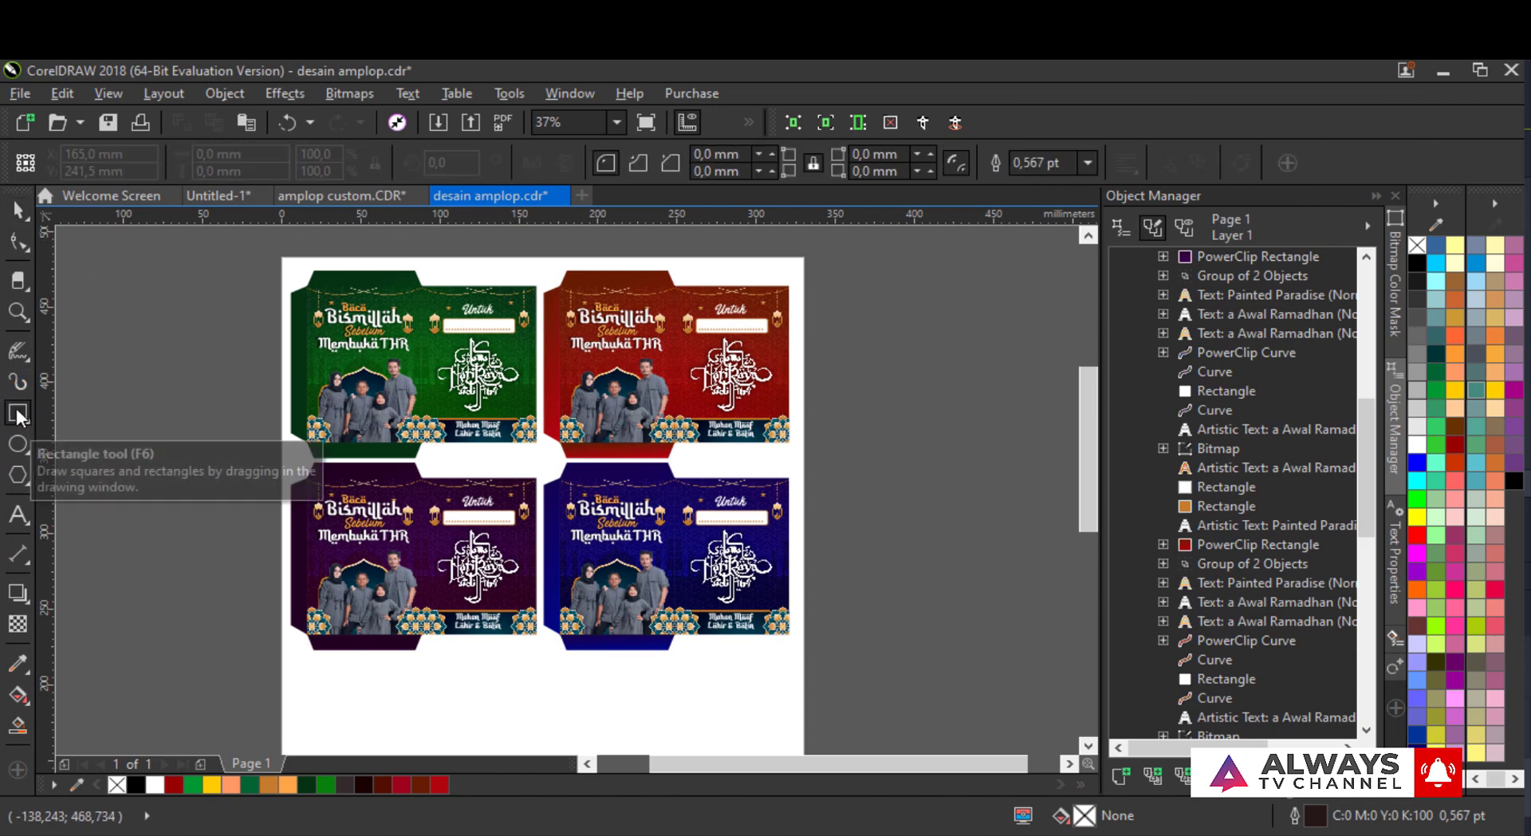
key("space")
left_click_drag(226, 254, 893, 698)
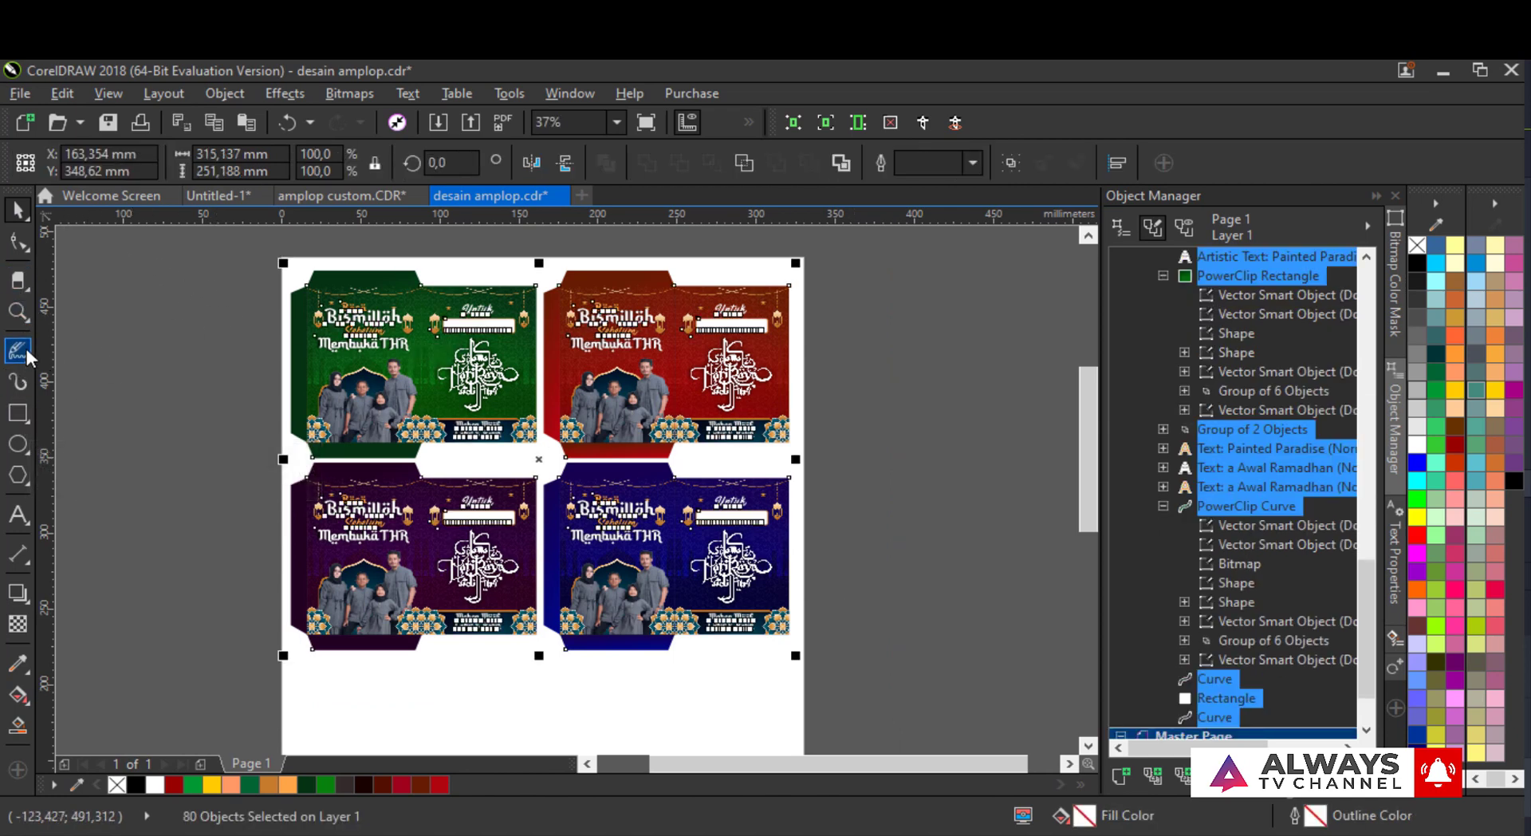
left_click(17, 412)
left_click_drag(236, 247, 847, 679)
left_click(17, 210)
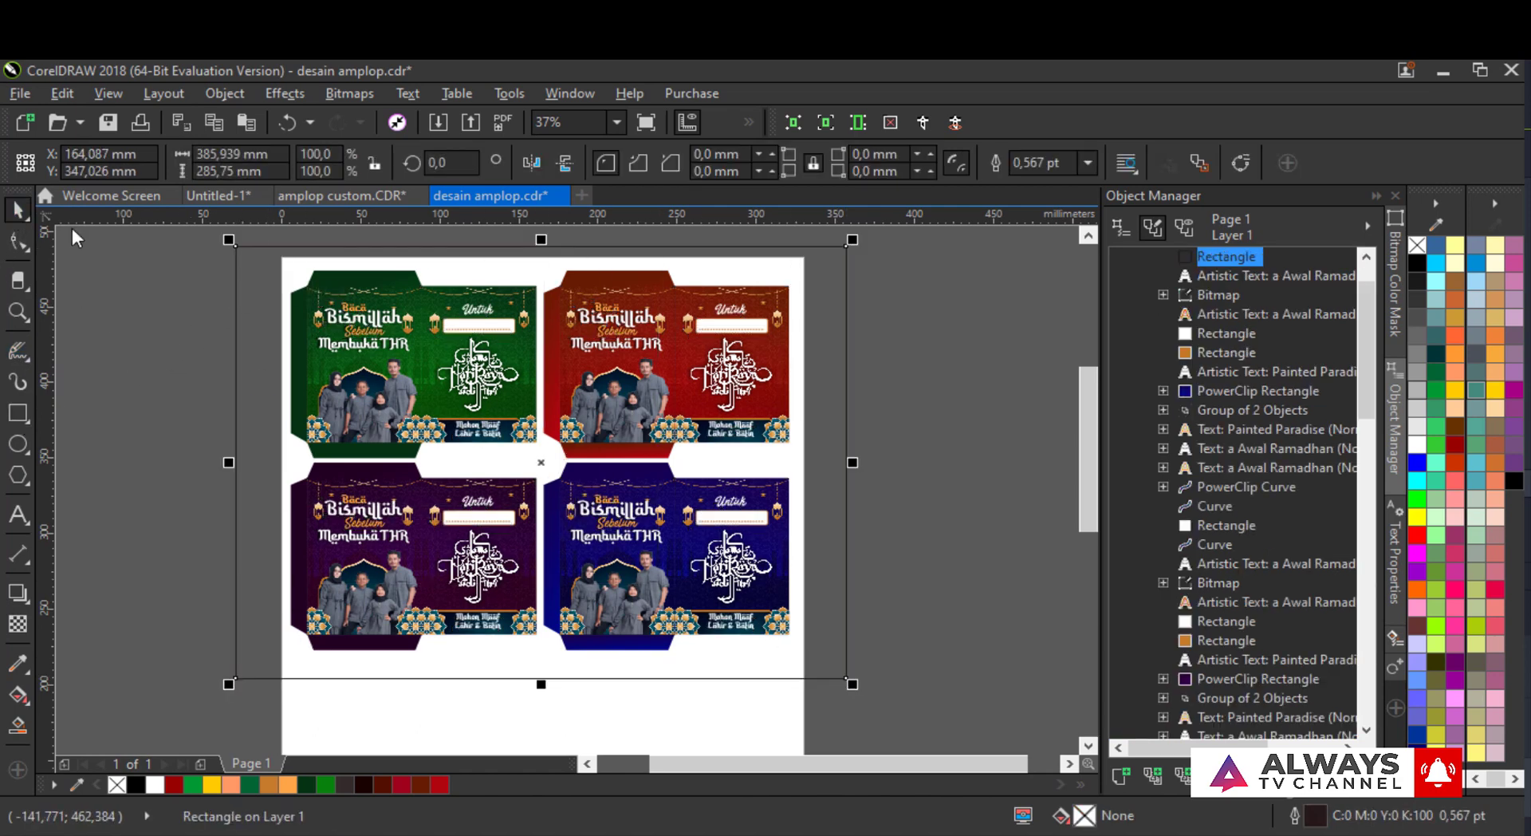
- Group all objects of the four envelopes, leaving the surrounding rectangle out of the group
left_click_drag(156, 263, 835, 722)
left_click(1008, 164)
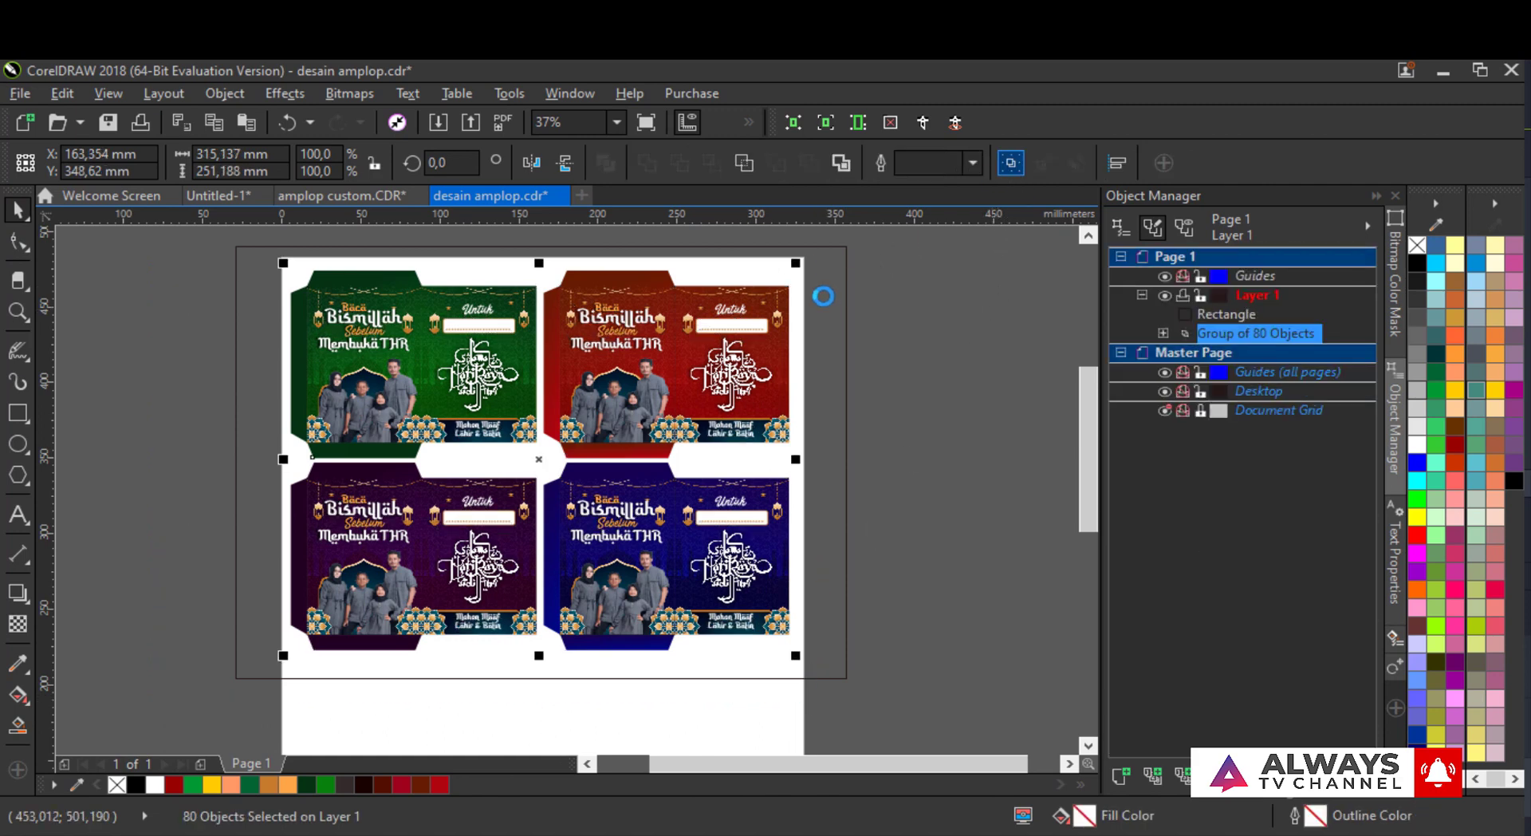
left_click(825, 305)
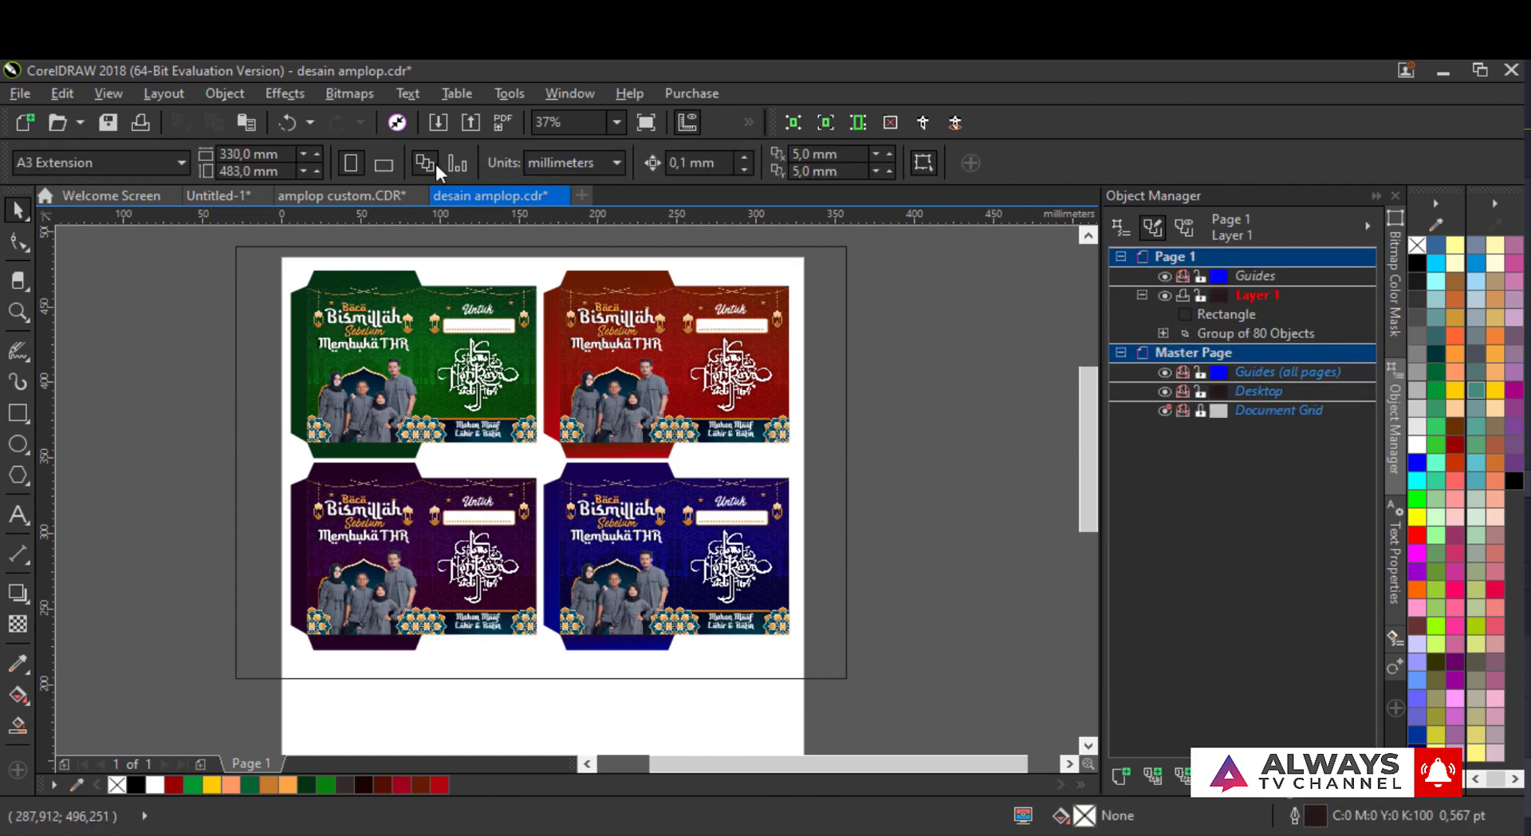
- Switch the page to landscape orientation and delete the rectangle around the envelopes
left_click(385, 163)
left_click(840, 351)
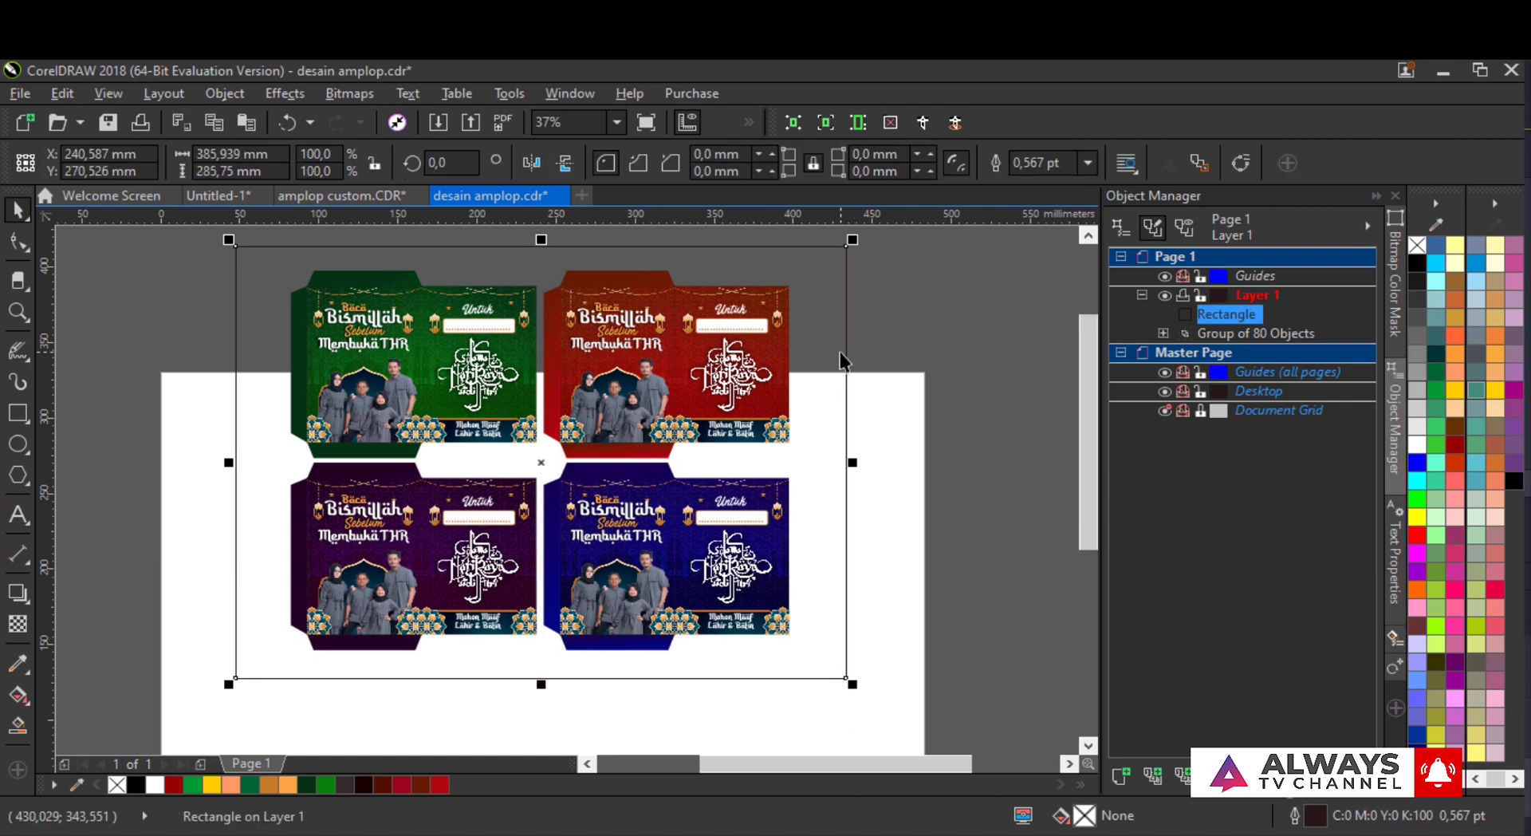
key("Delete")
- Centre the grouped envelopes on the landscape page
scroll(839, 351, "down", 2)
left_click_drag(862, 275, 529, 540)
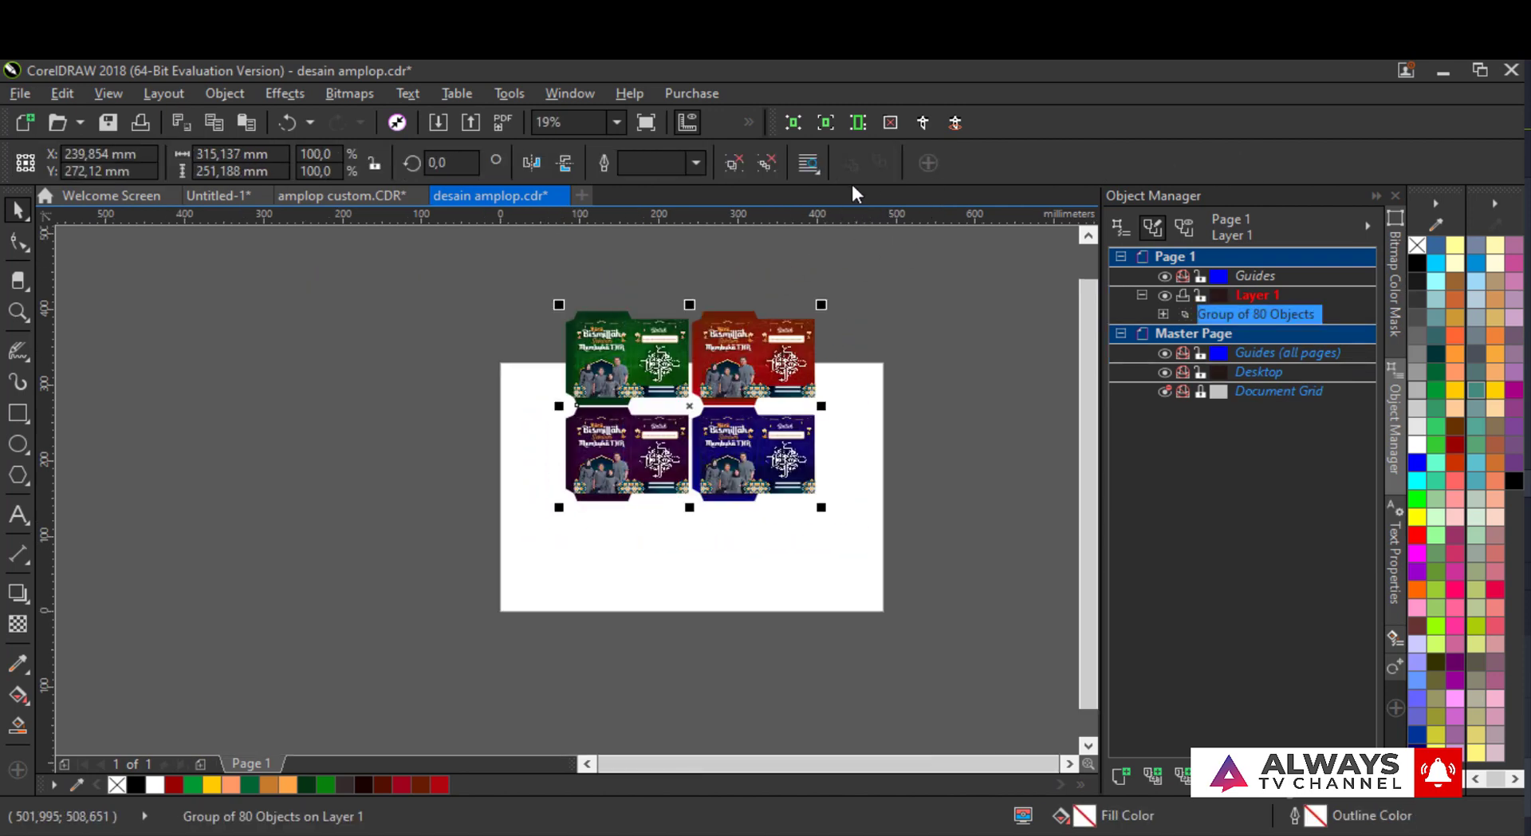
key("p")
scroll(849, 413, "up", 2)
left_click_drag(842, 414, 867, 345)
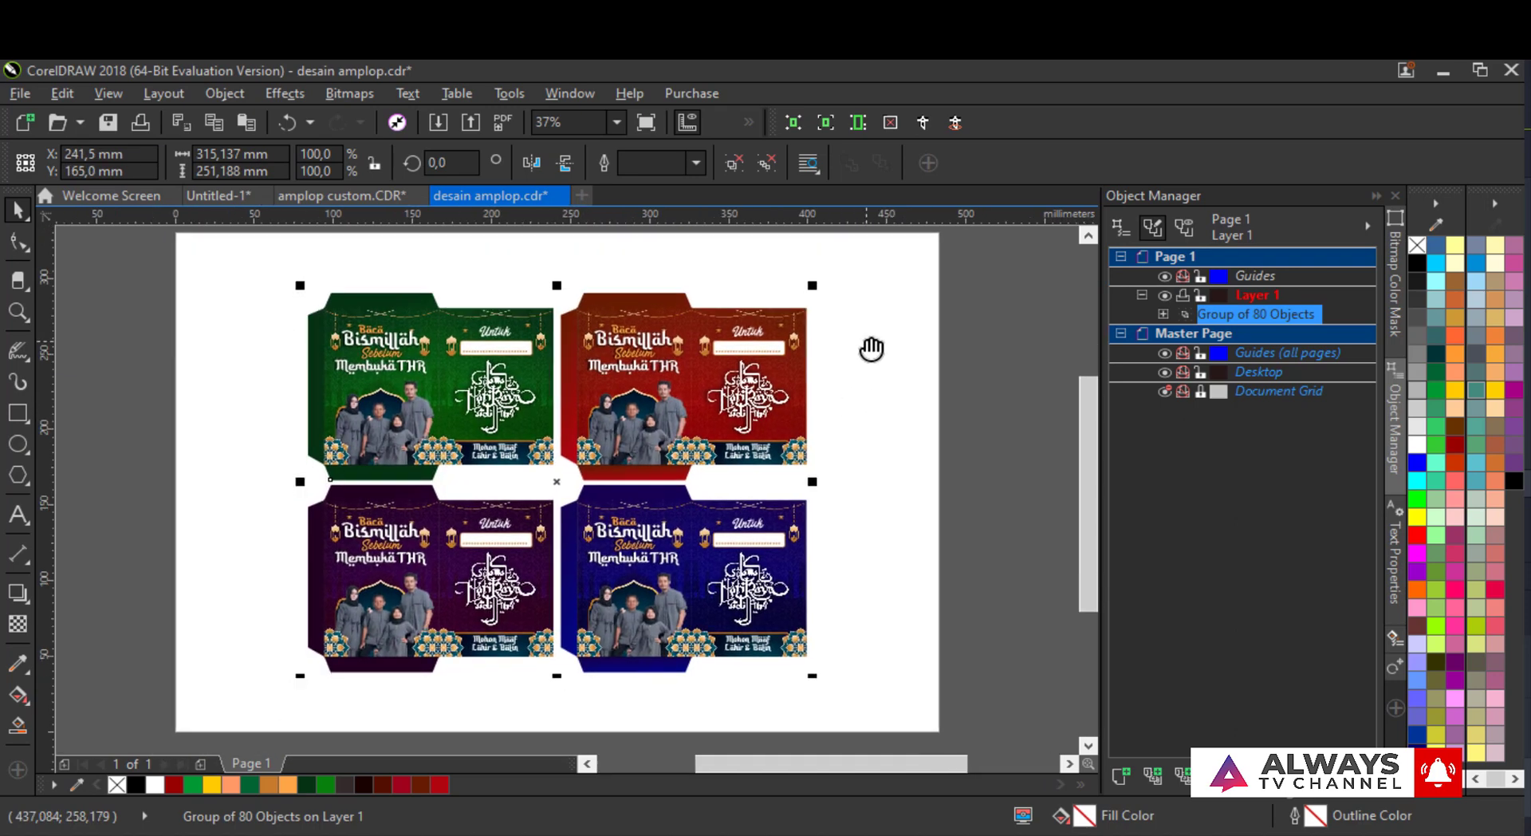
- Add a page-sized rectangle of 483 × 330 mm behind the grouped envelopes
double_click(14, 411)
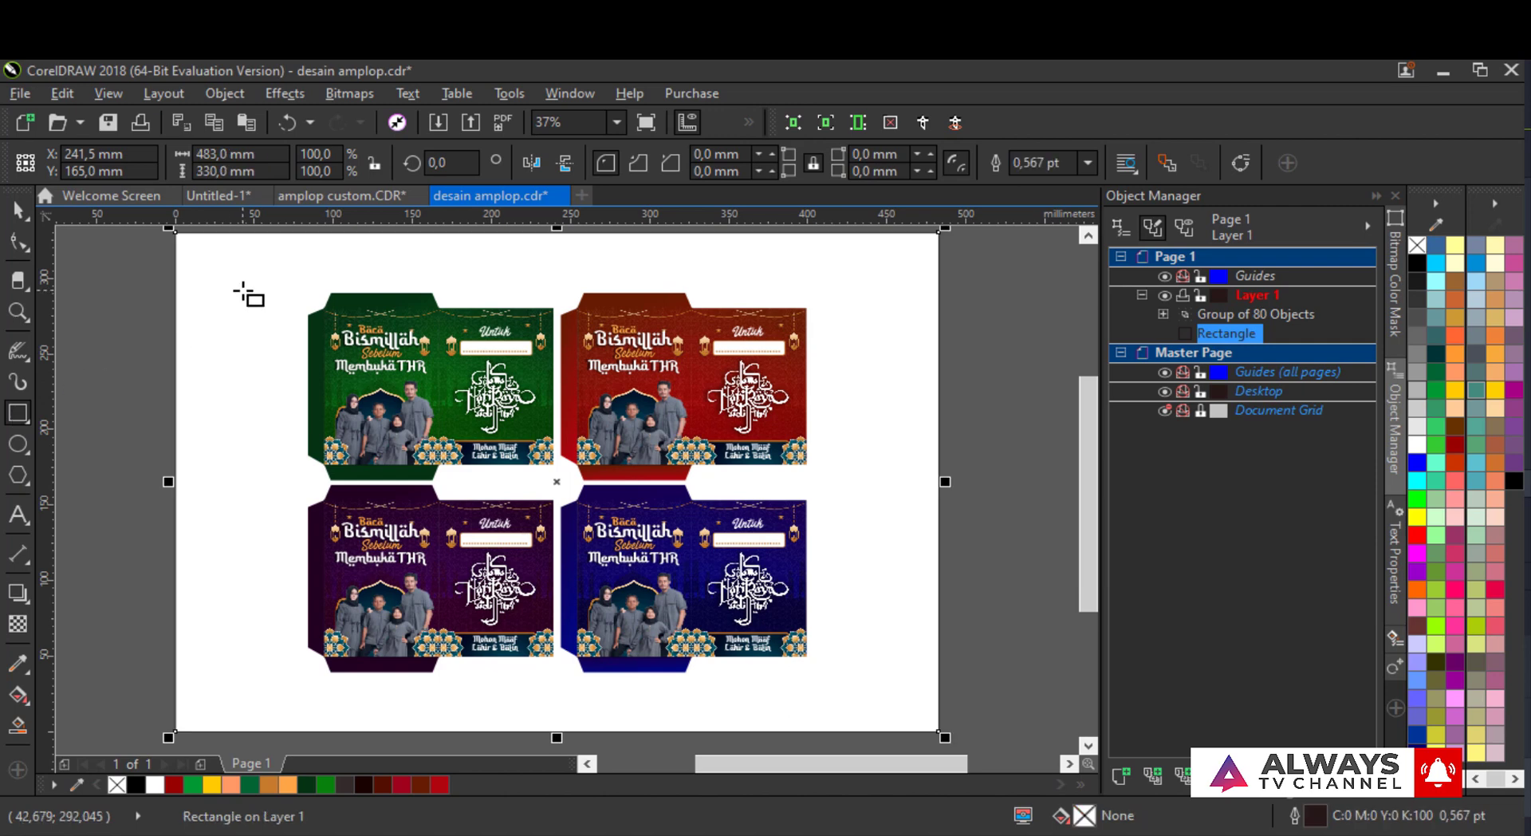
key("z")
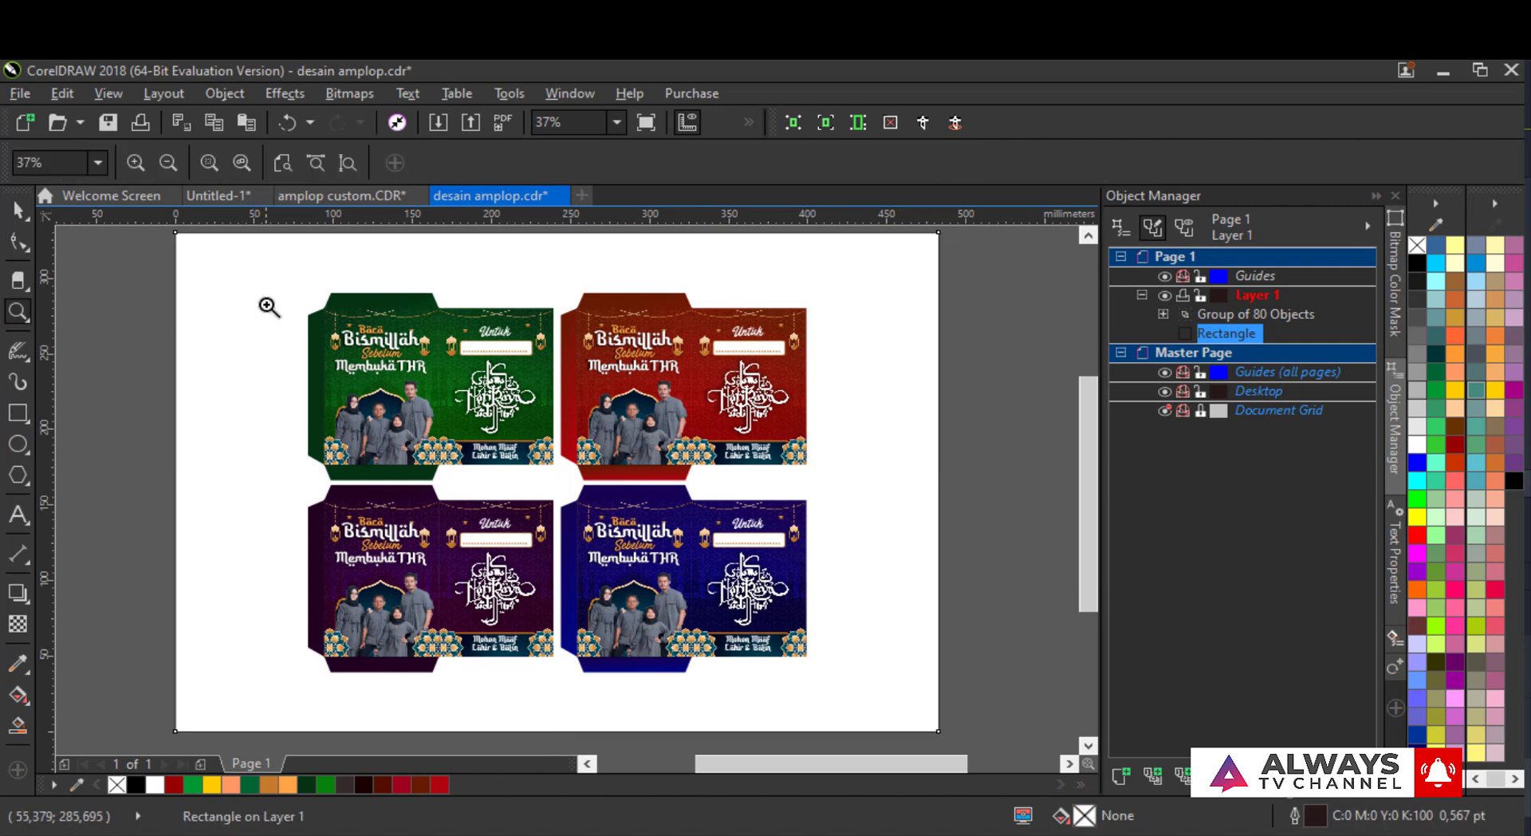
left_click(17, 209)
- Create a rectangle matching the envelope group's outer bounds and enlarge it from its centre to 108.5 %, about 342 × 272 mm
left_click(413, 387)
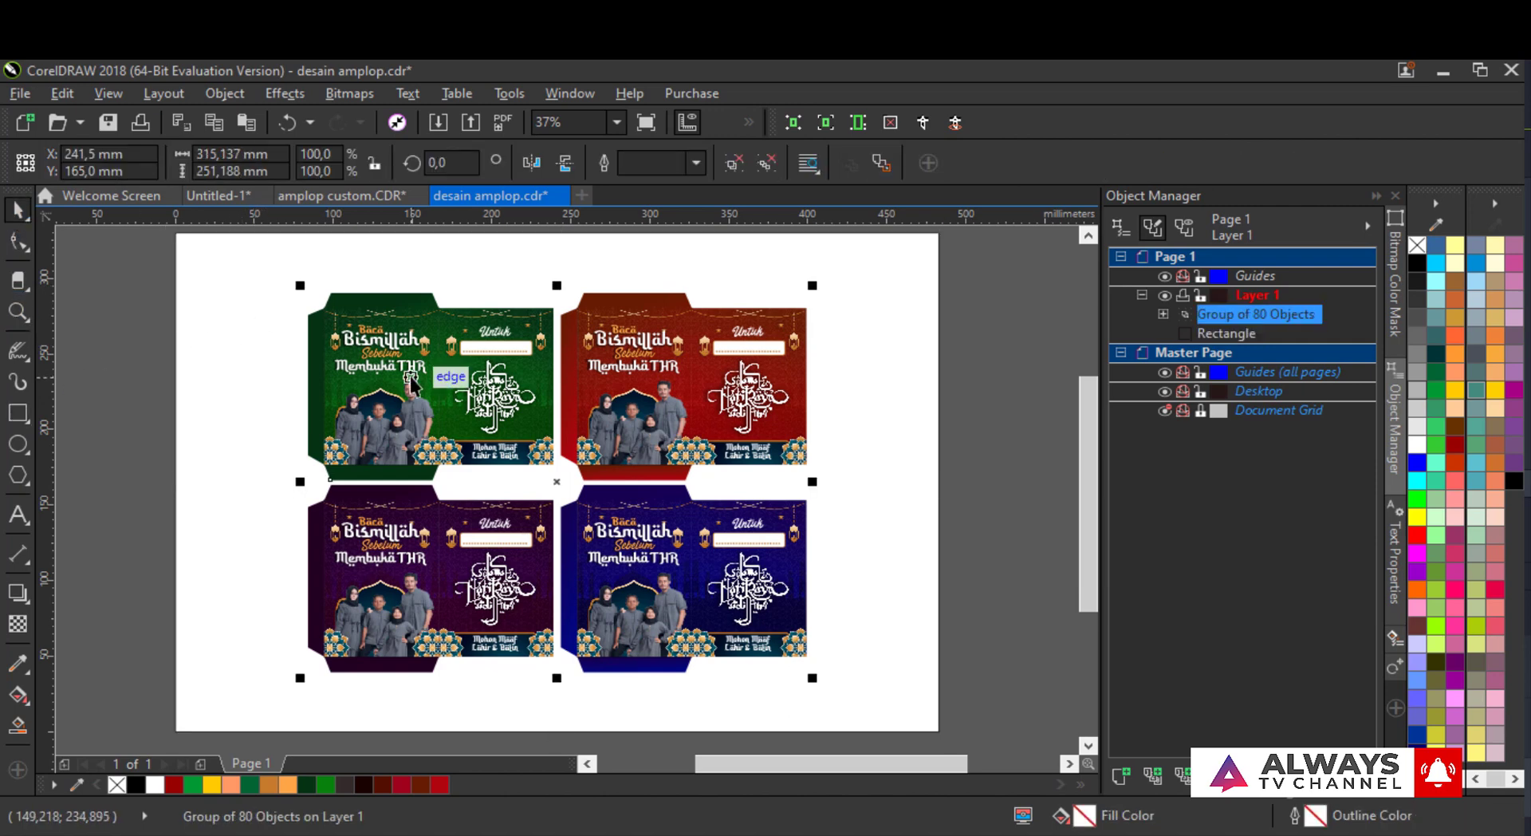
double_click(10, 420)
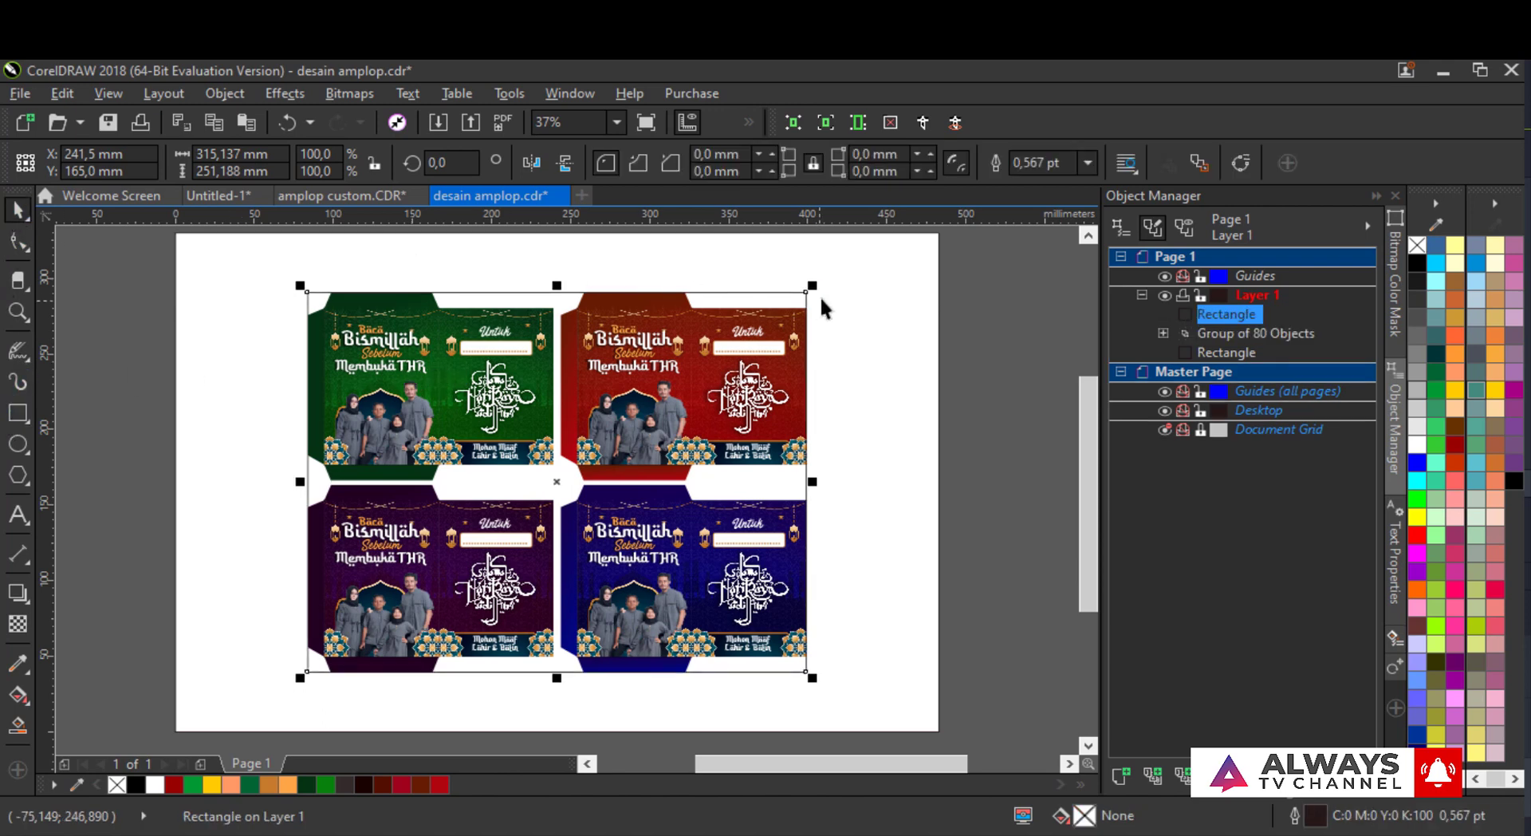
left_click_drag(811, 284, 837, 269)
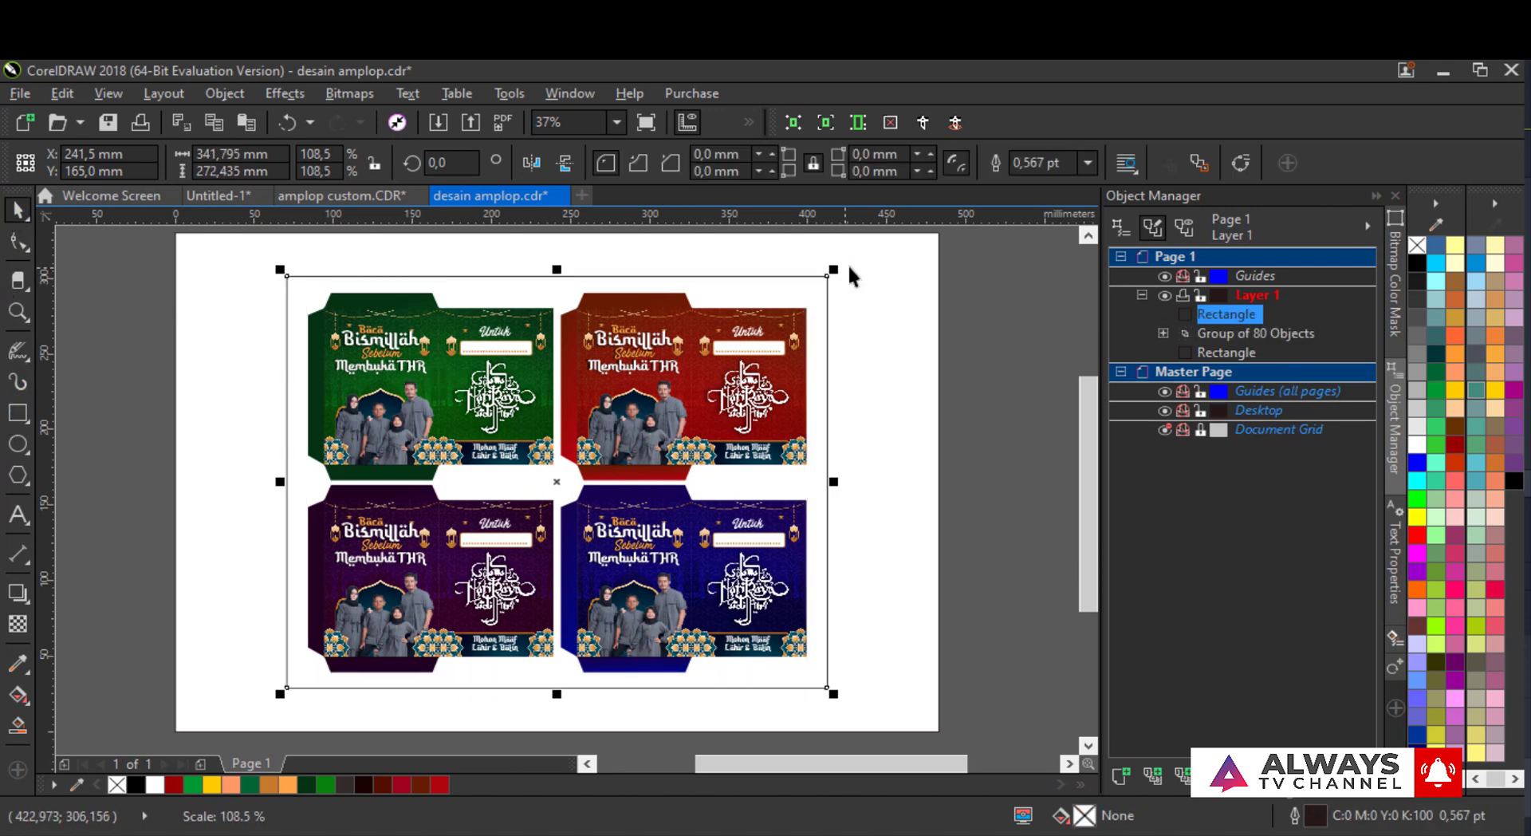
- Select the enlarged rectangle together with the envelope group
left_click_drag(976, 248, 250, 709)
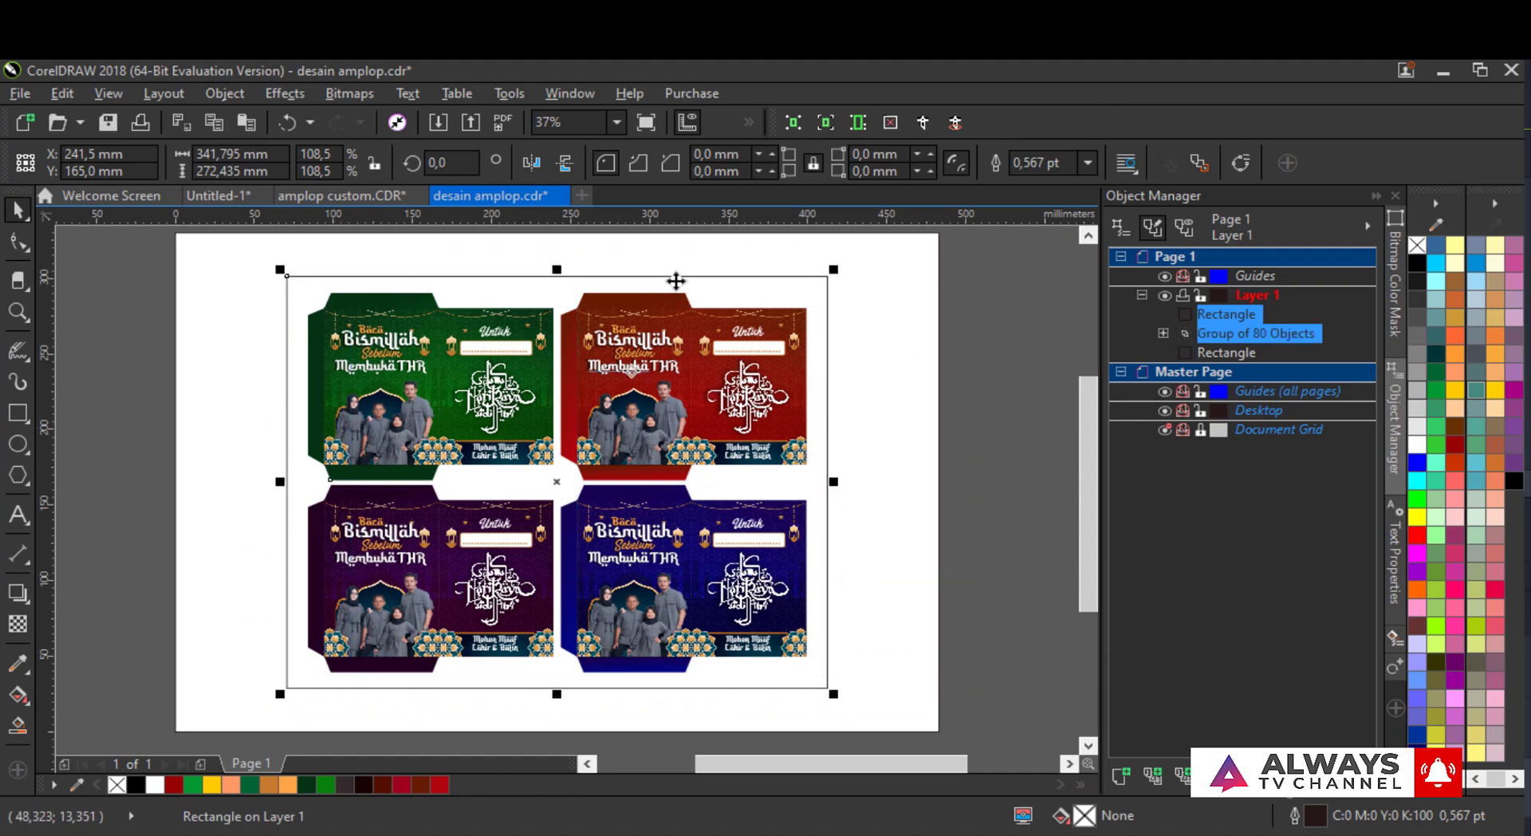